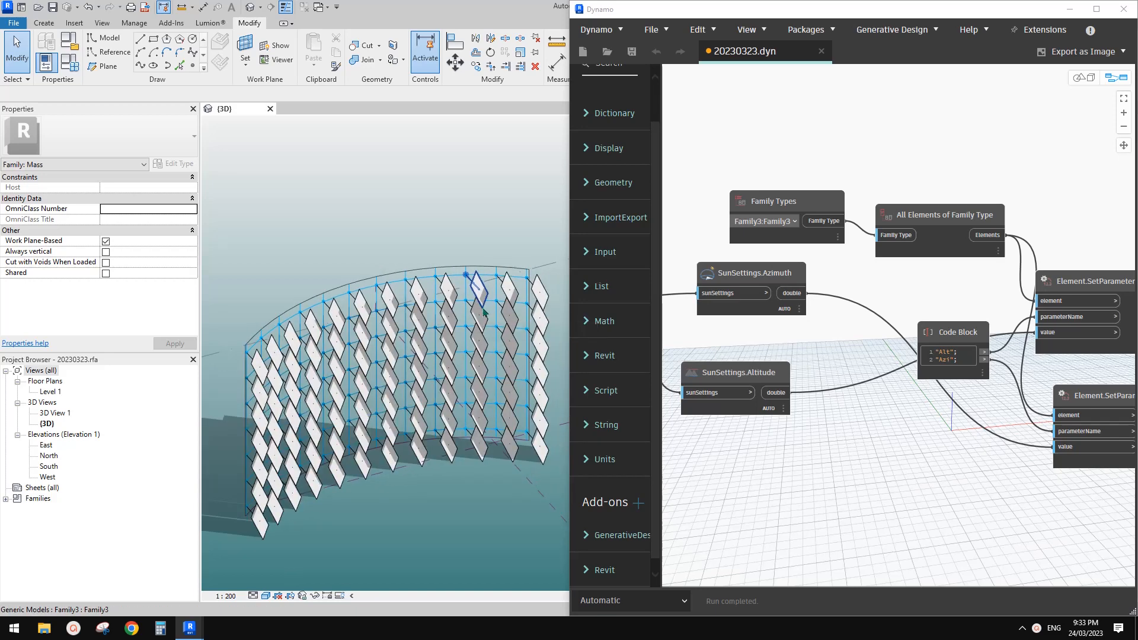
Move the SunSettings.Altitude and SunSettings.Current nodes closer to the SunSettings.Azimuth node in the Dynamo graph
mouse_move(483, 316)
middle_mouse_down("shift")
mouse_move(529, 306)
mouse_move(465, 307)
mouse_move(442, 323)
mouse_move(465, 324)
mouse_move(428, 332)
mouse_move(474, 323)
mouse_move(418, 310)
mouse_move(437, 332)
mouse_move(496, 330)
mouse_move(465, 320)
mouse_move(465, 338)
mouse_move(444, 349)
middle_mouse_up("shift")
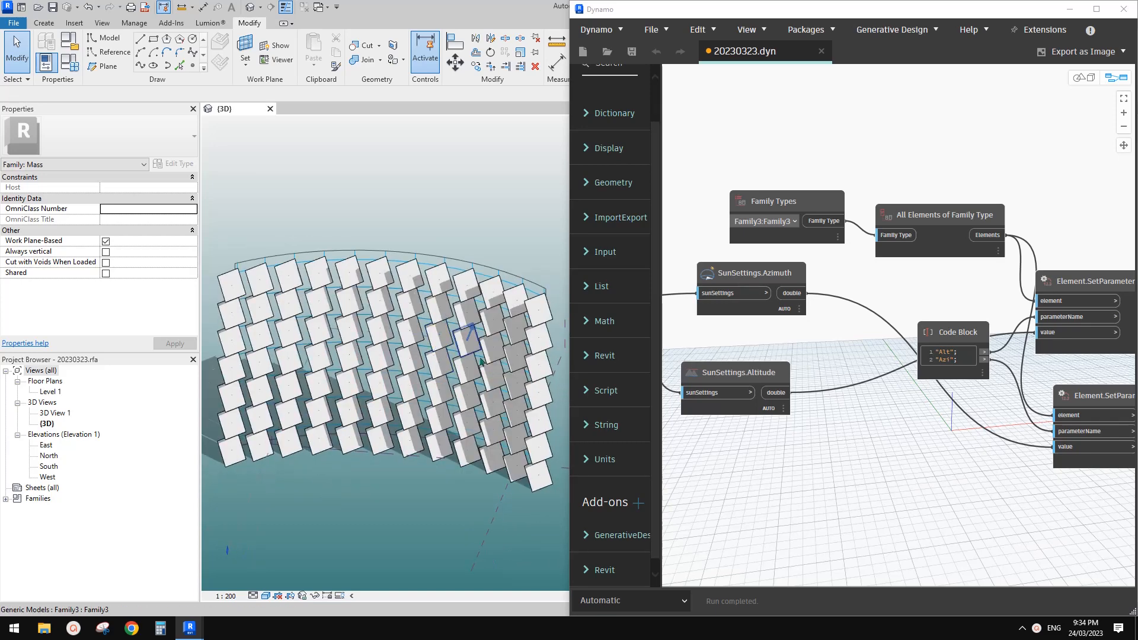
middle_click_drag(878, 318, 1009, 358)
left_click(858, 317)
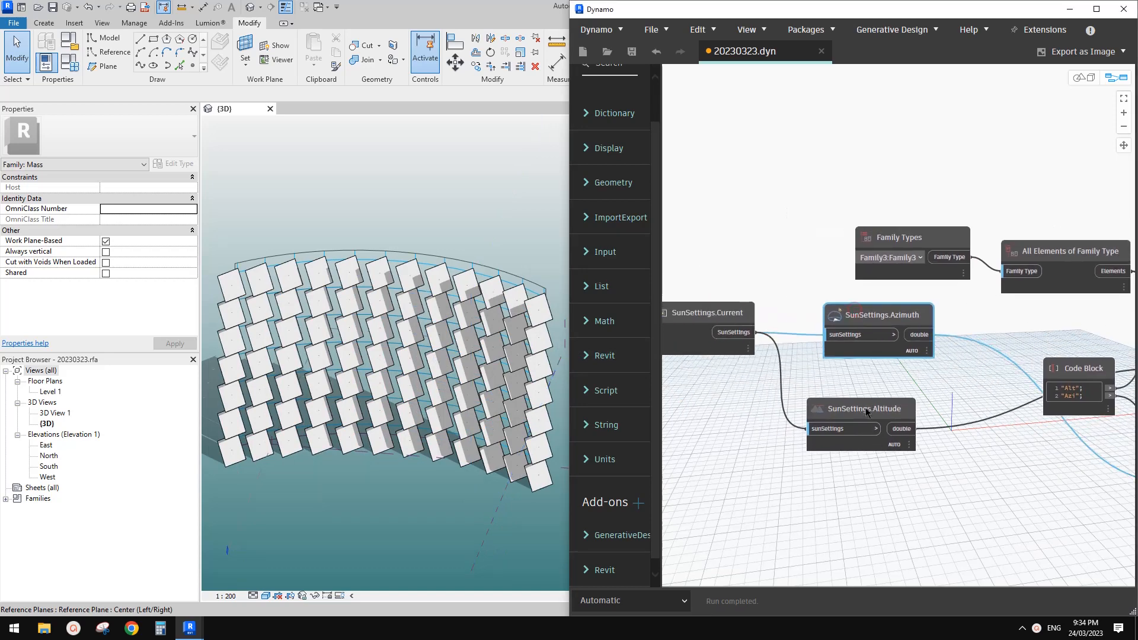
left_click_drag(869, 409, 894, 397)
middle_click_drag(727, 314, 768, 322)
left_click_drag(768, 322, 802, 347)
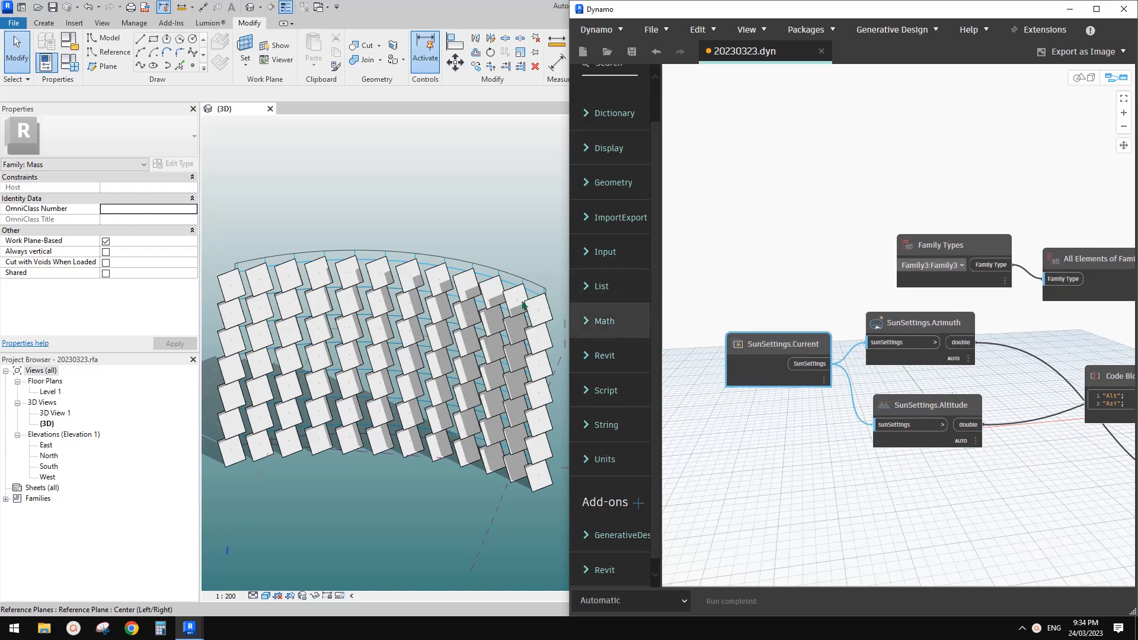
middle_click_drag(901, 389, 812, 390)
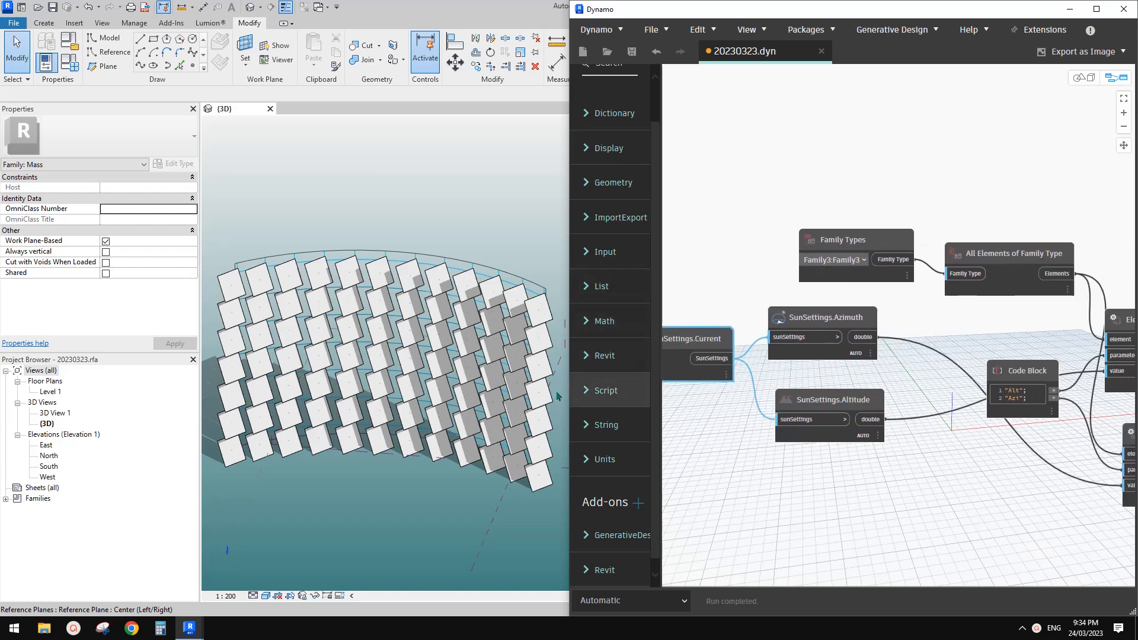
Change the time of the Spring Equinox sun setting in the 3D view's lighting options and apply it
left_click(391, 224)
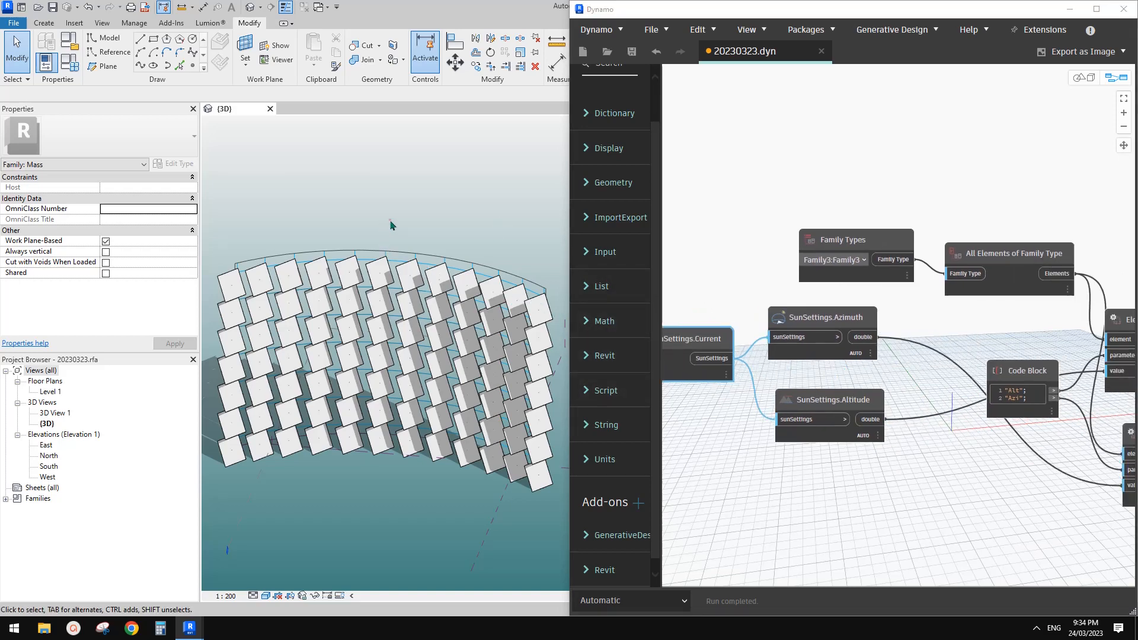
left_click(265, 596)
left_click(314, 515)
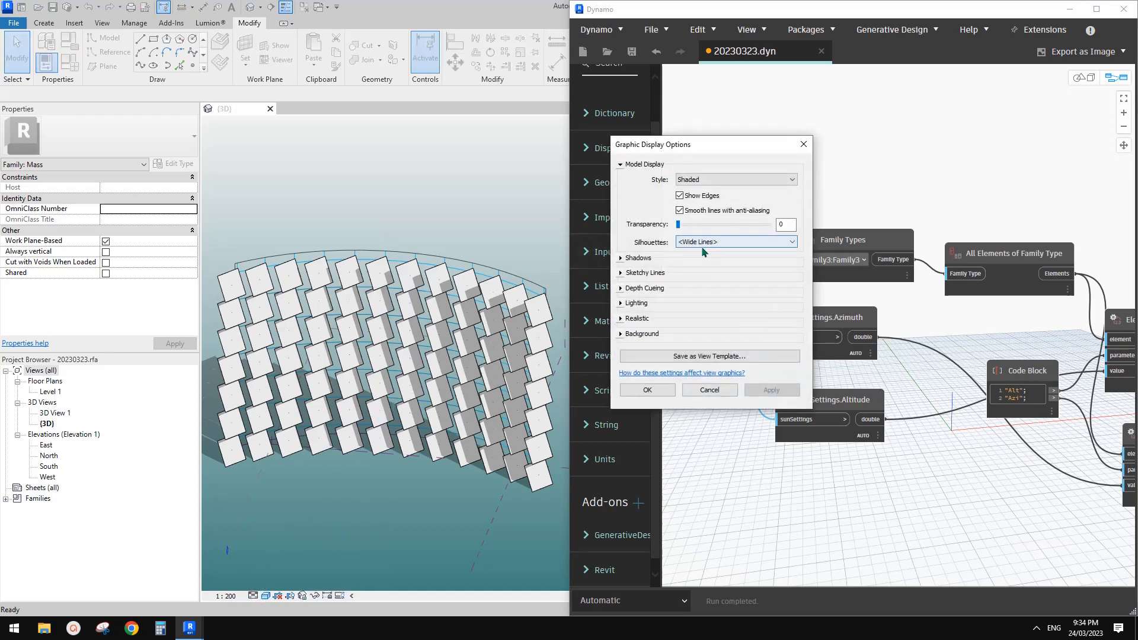
left_click(620, 303)
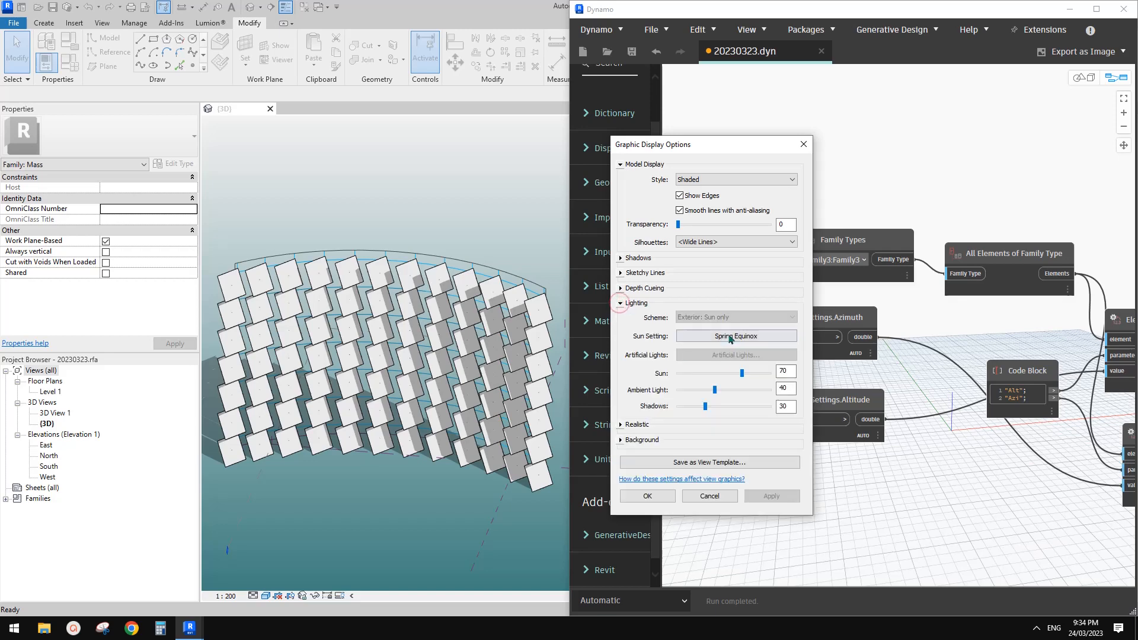
left_click(724, 334)
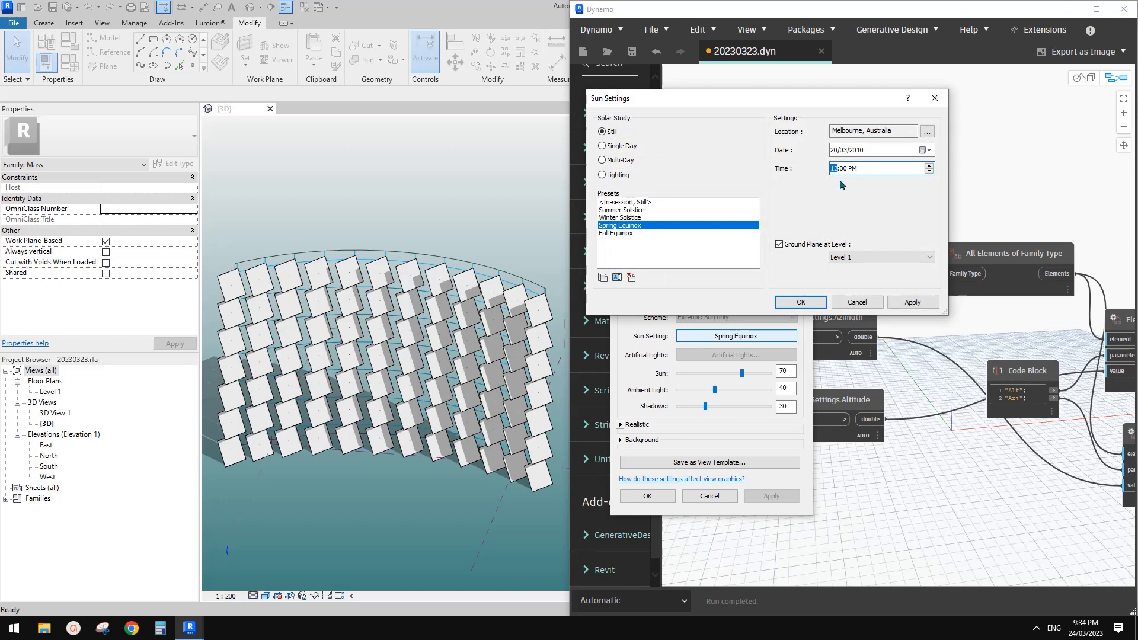
left_click(811, 302)
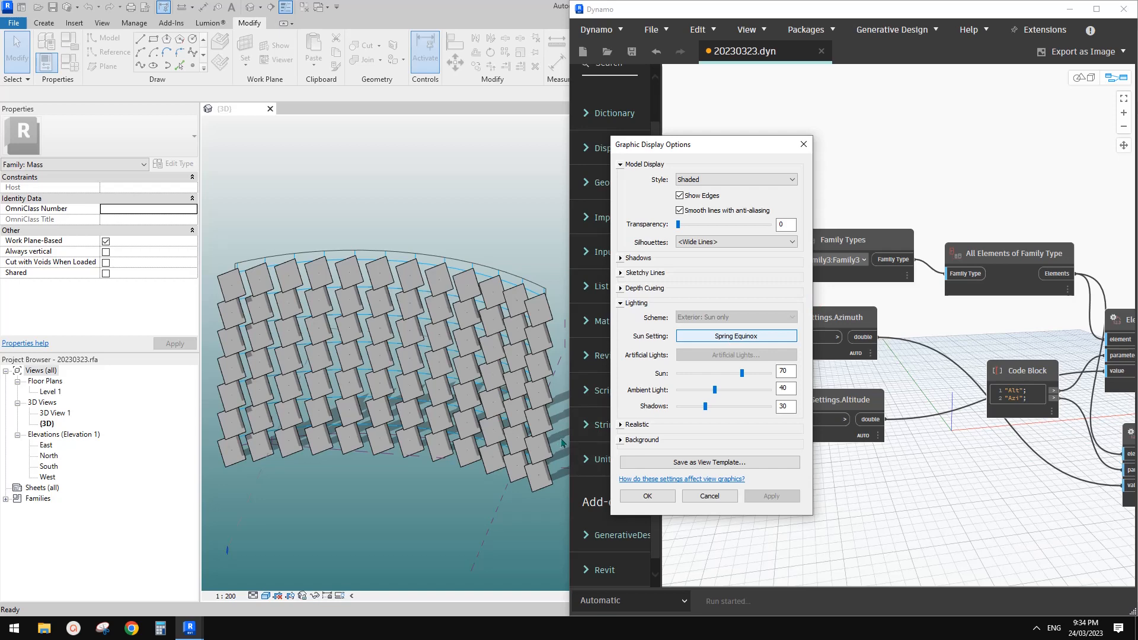
left_click(655, 498)
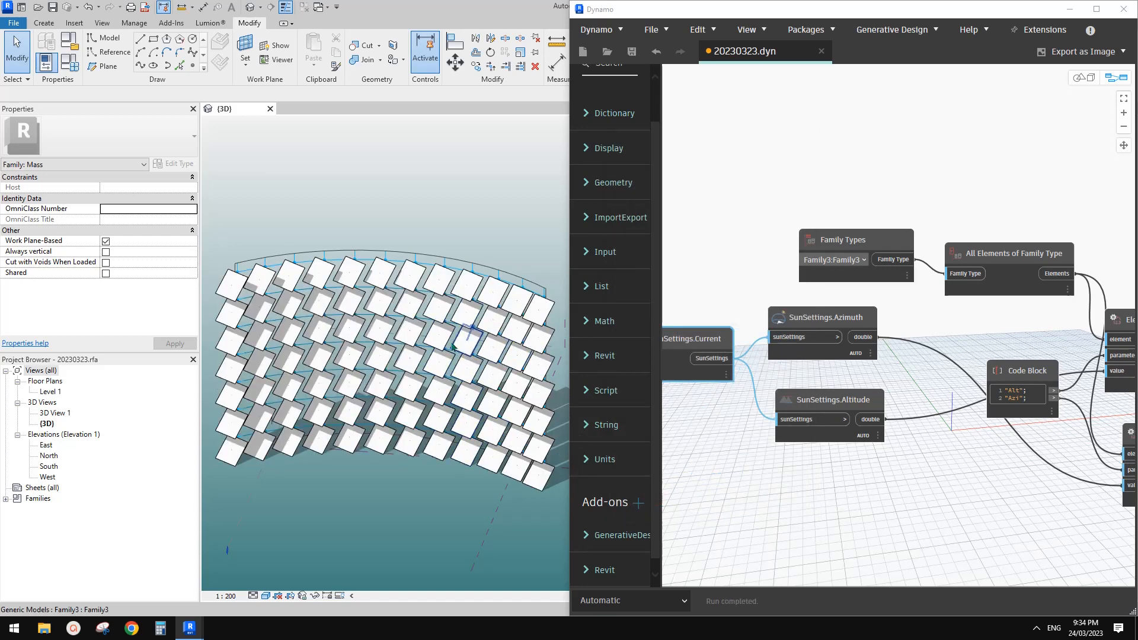
Set another time of day for the Spring Equinox sun and examine how the facade panels rotate in response
middle_click_drag(445, 375, 457, 425, "shift")
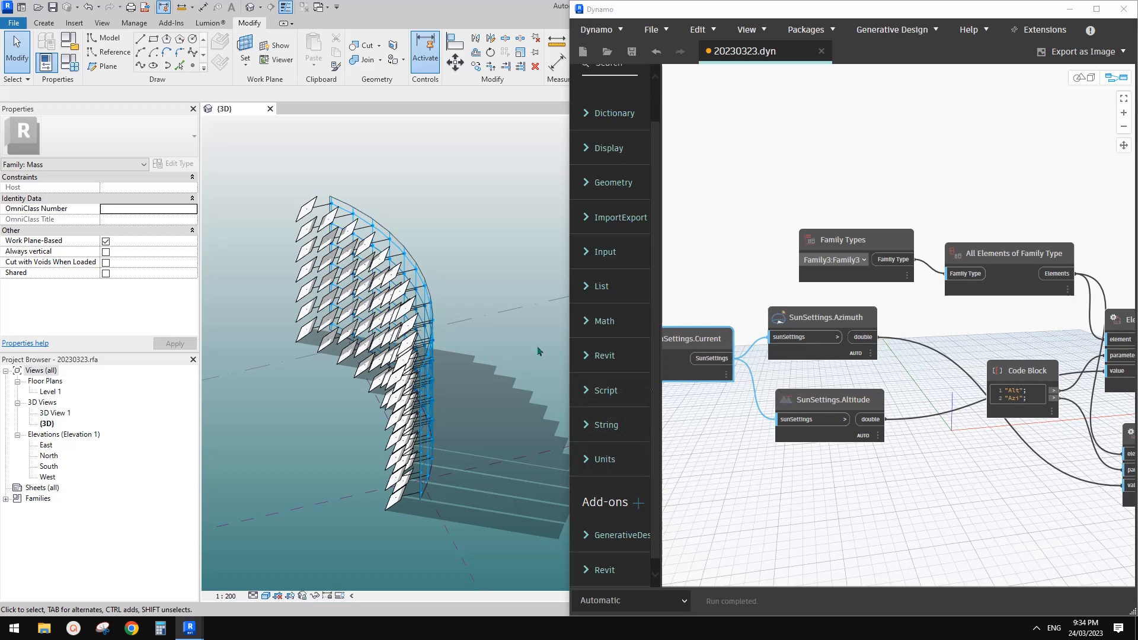
middle_click_drag(536, 344, 483, 351, "shift")
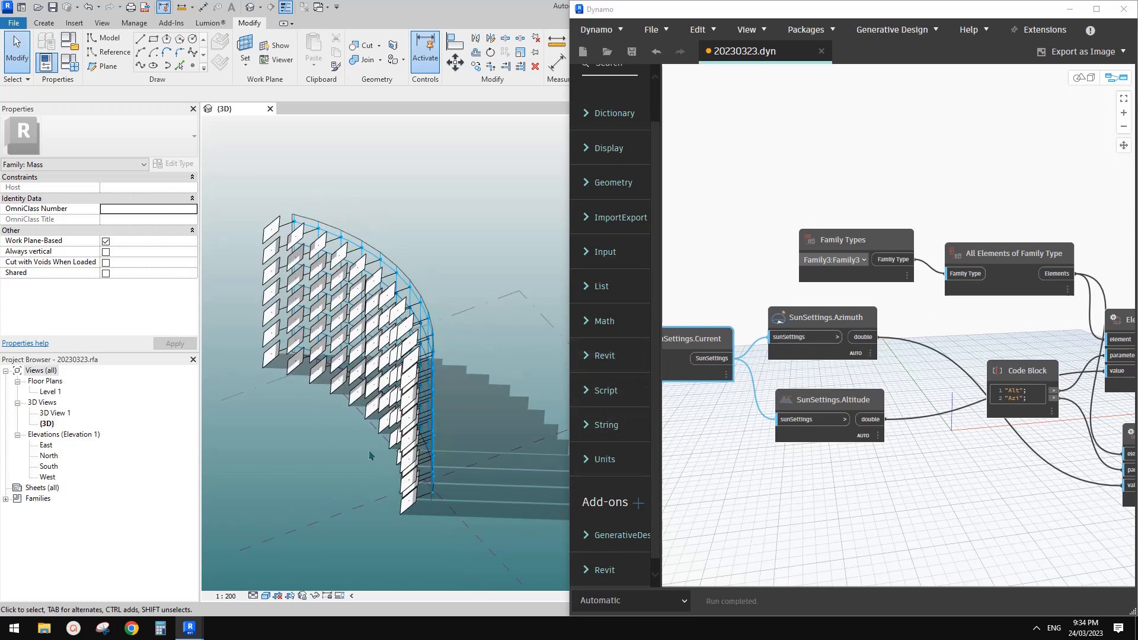
left_click(265, 596)
left_click(302, 518)
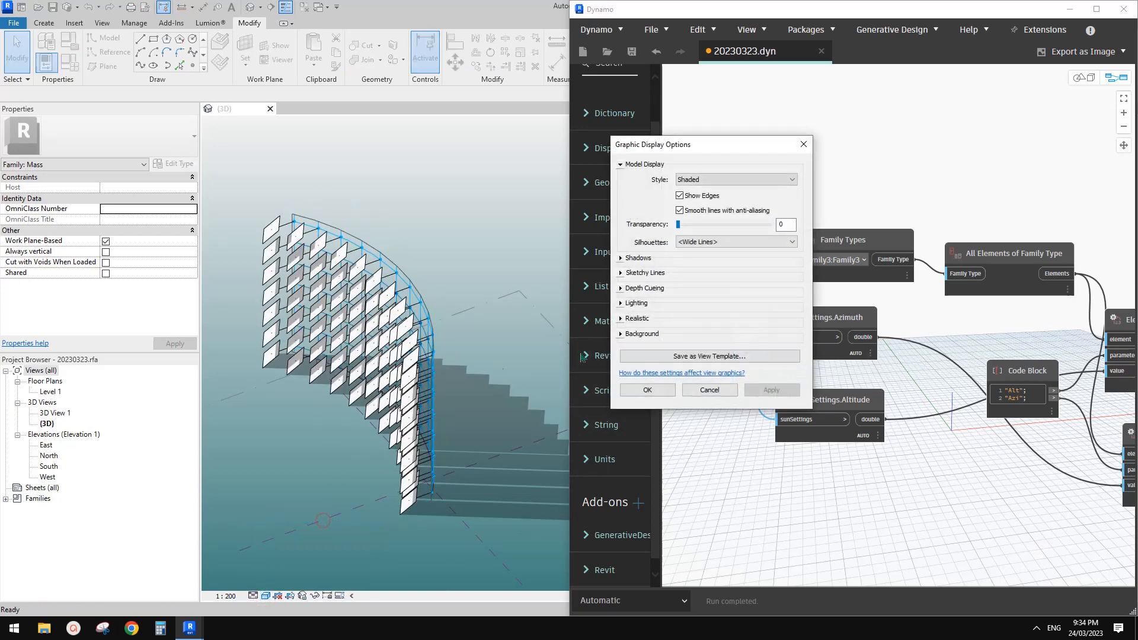
left_click(619, 303)
left_click(742, 335)
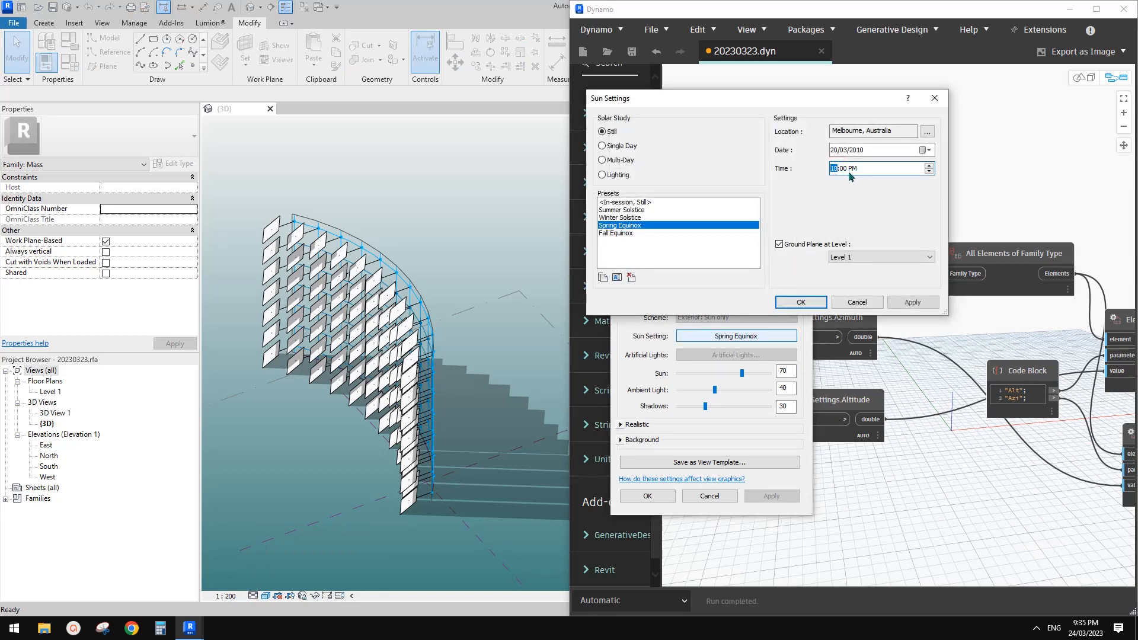
left_click(837, 303)
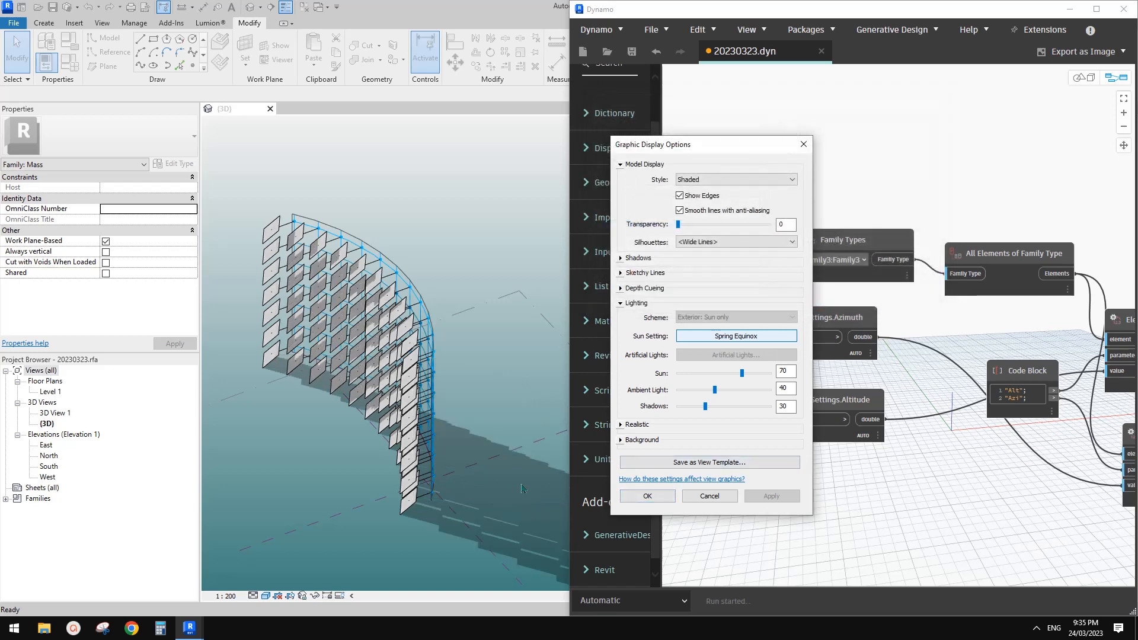
left_click(644, 496)
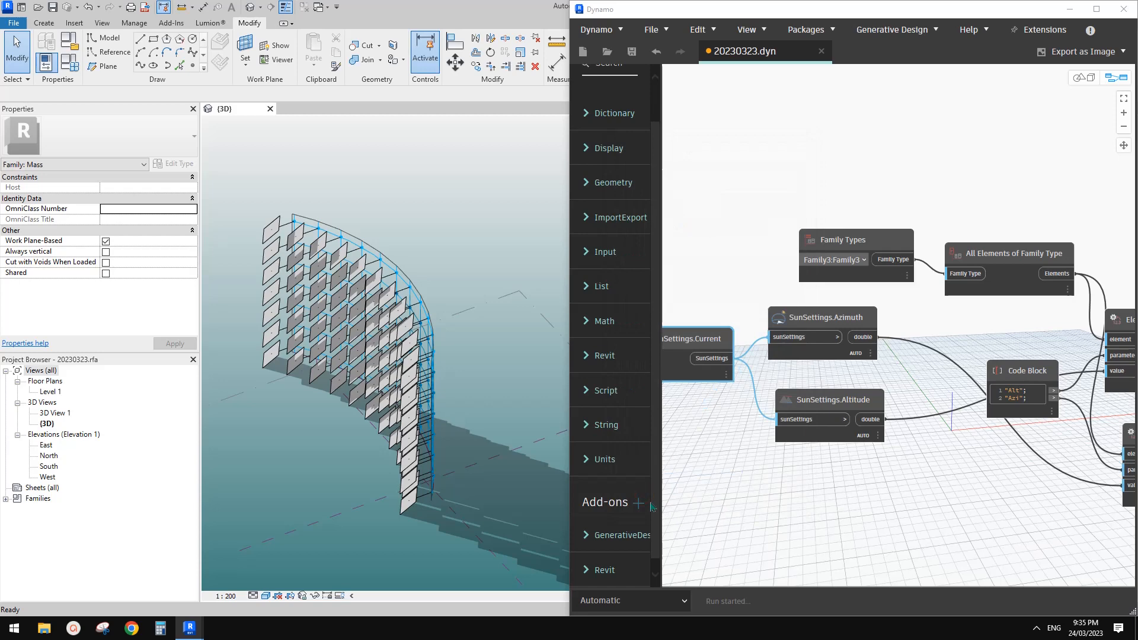
middle_click_drag(470, 442, 646, 417, "shift")
middle_click_drag(453, 427, 507, 339, "shift")
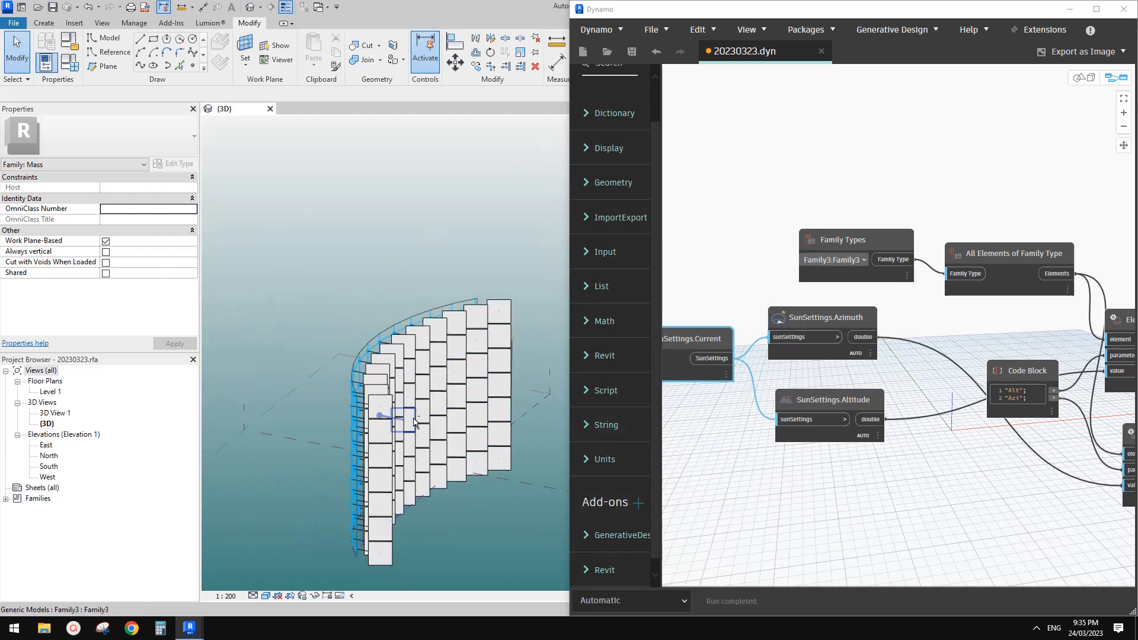
middle_click_drag(414, 423, 465, 345, "shift")
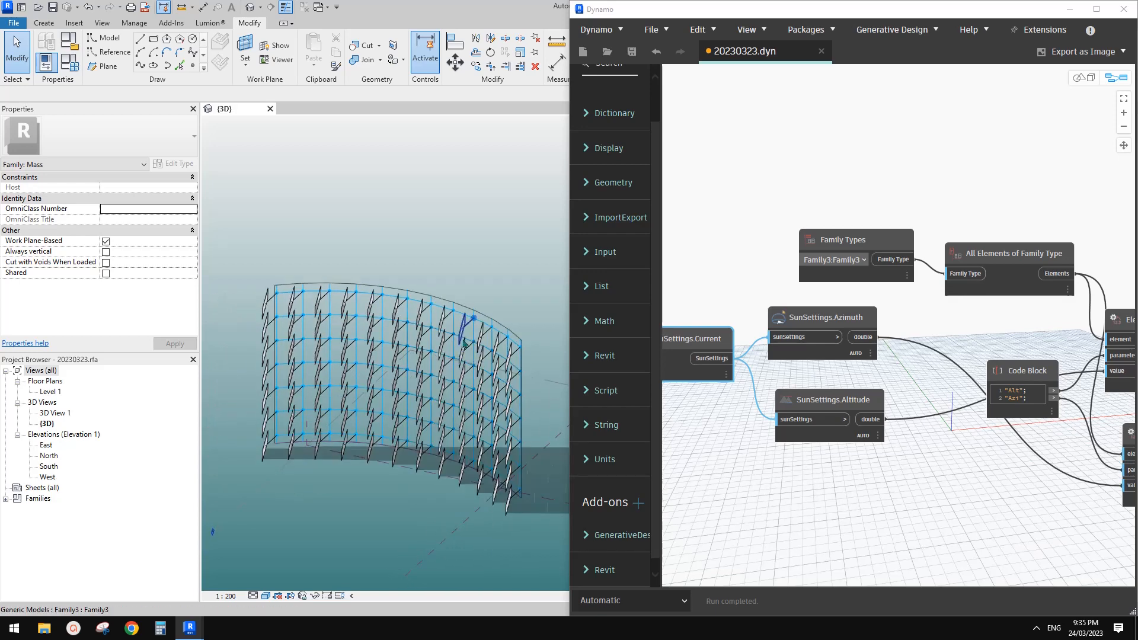
Close the Dynamo graph 20230323.dyn and the family 20230323.rfa without saving changes
left_click(1123, 11)
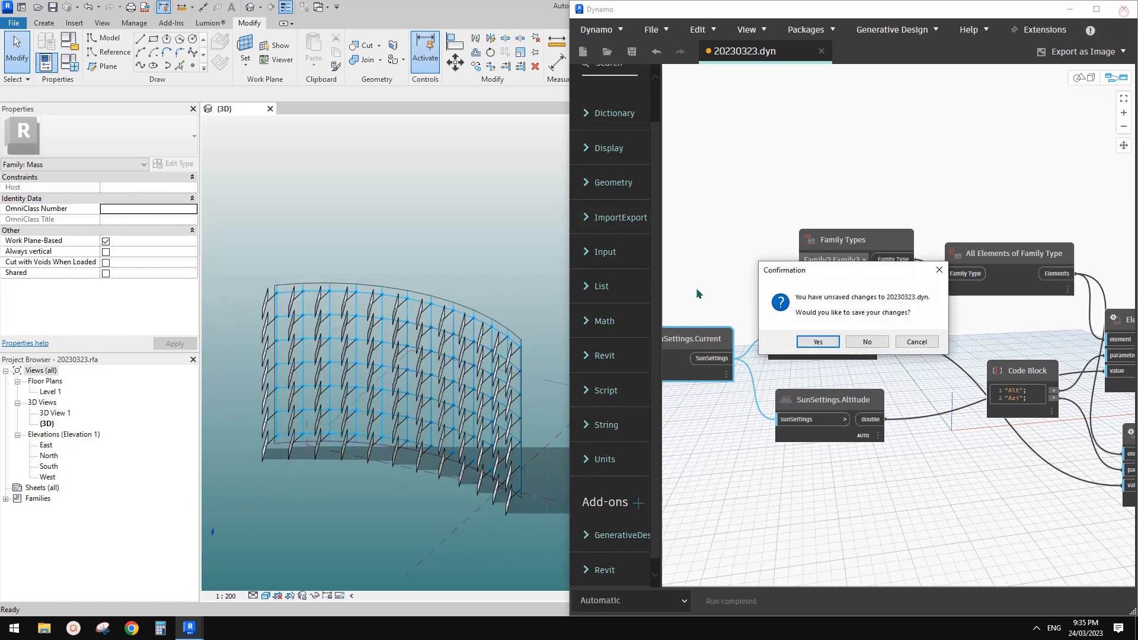
left_click(881, 343)
left_click(270, 109)
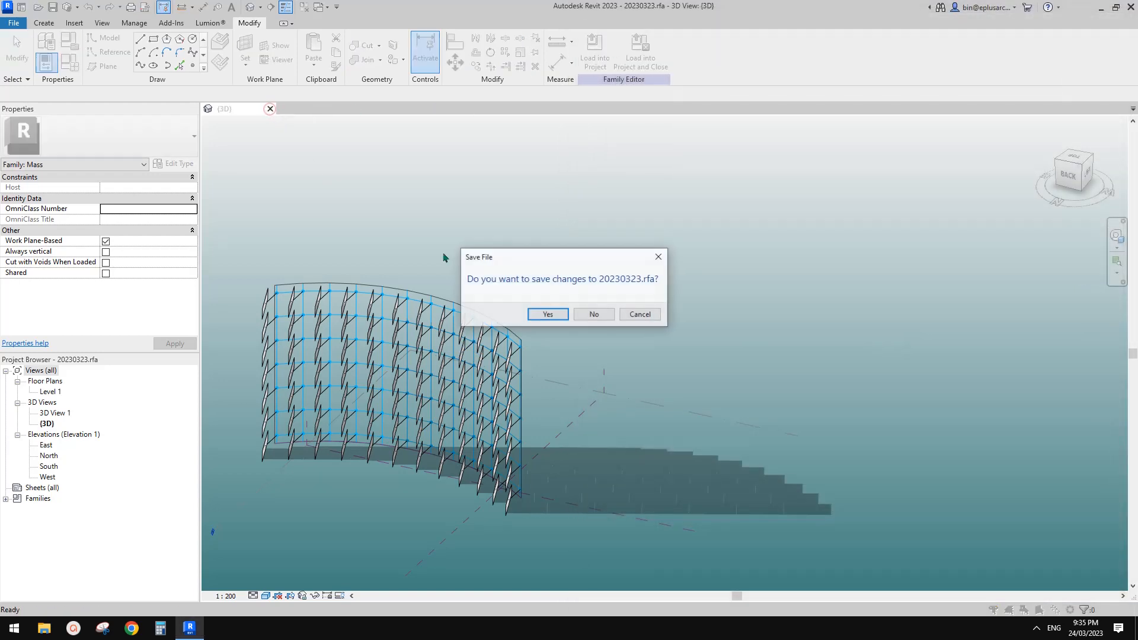
left_click(593, 313)
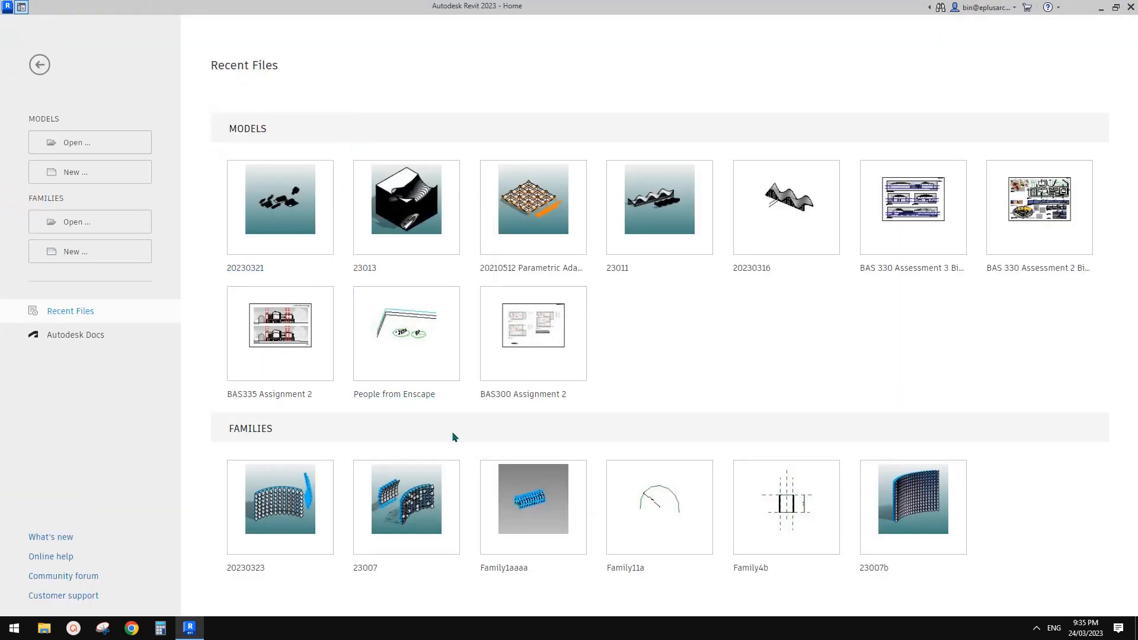
Open the recent family 23007 and delete the smaller panel wall beside the large curved one
left_click(403, 519)
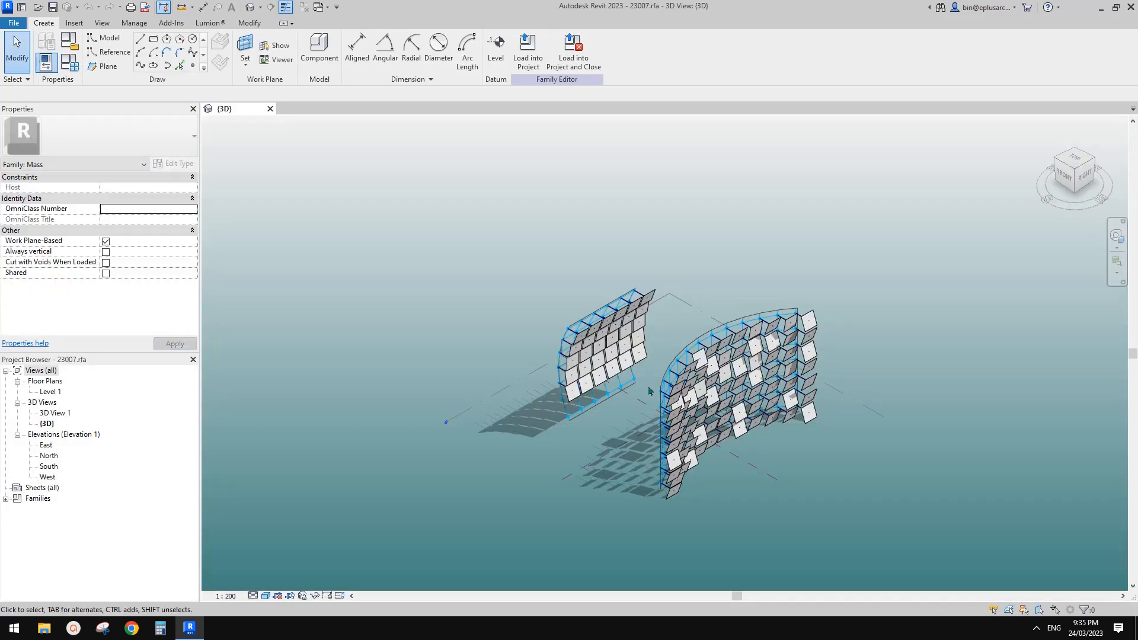
middle_click_drag(733, 364, 496, 343)
scroll(633, 413, "up", 4)
left_click_drag(289, 183, 527, 473)
key("Delete")
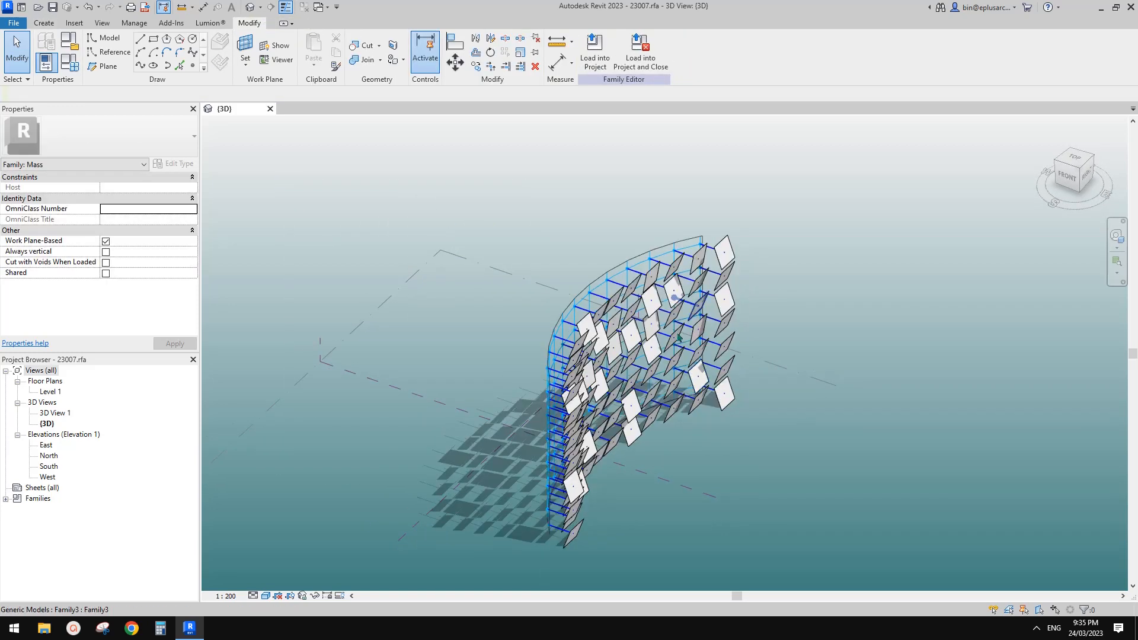
Select one Family3 panel on the curved wall and open its family for editing
middle_click_drag(546, 395, 549, 311, "shift")
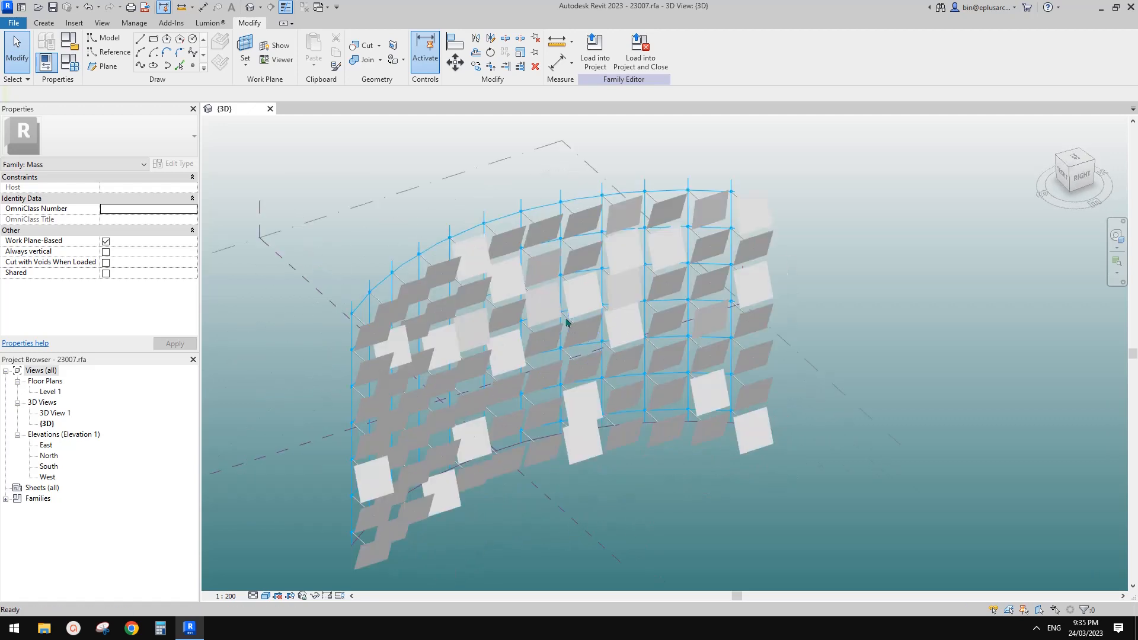
left_click(549, 311)
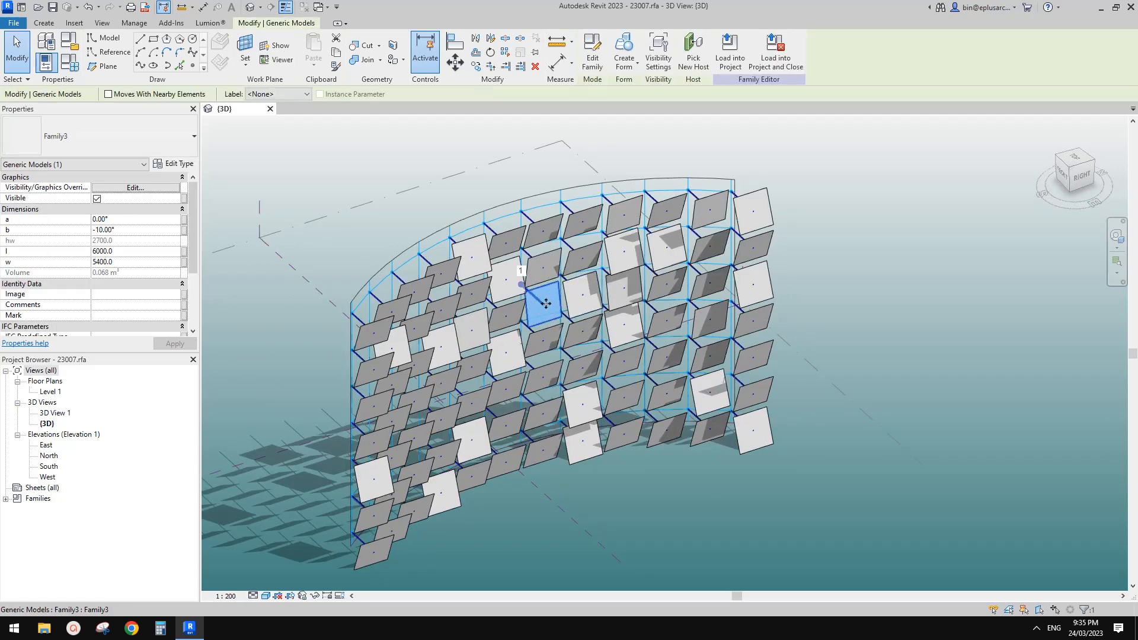
middle_click_drag(607, 219, 608, 218)
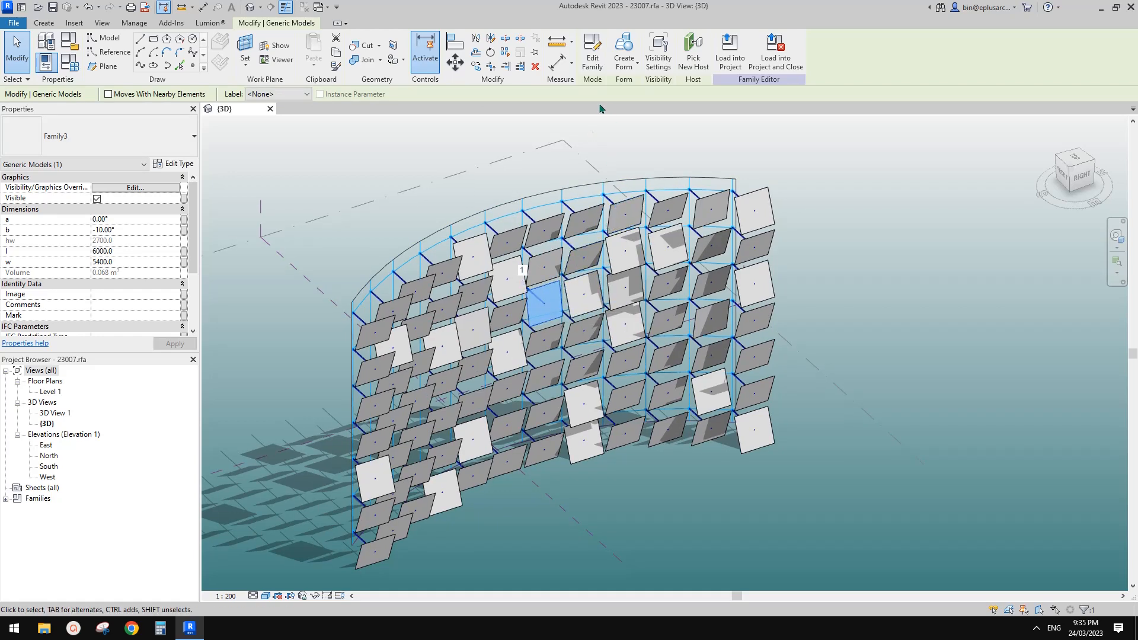
scroll(544, 297, "up", 1)
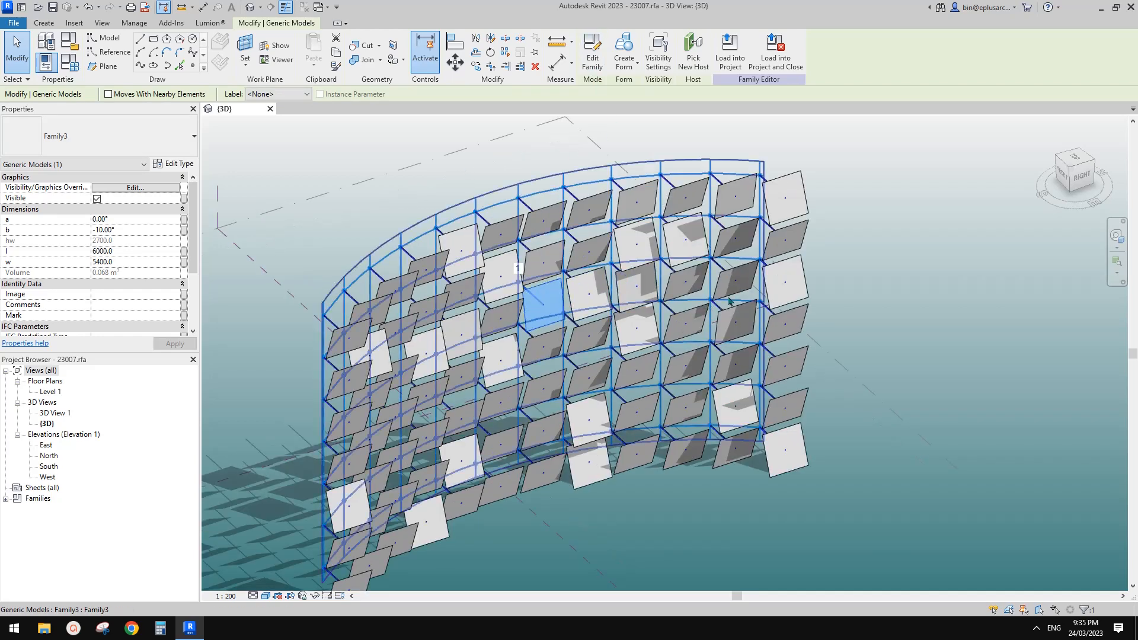
middle_click_drag(544, 297, 688, 237, "shift")
middle_click_drag(705, 278, 596, 303, "shift")
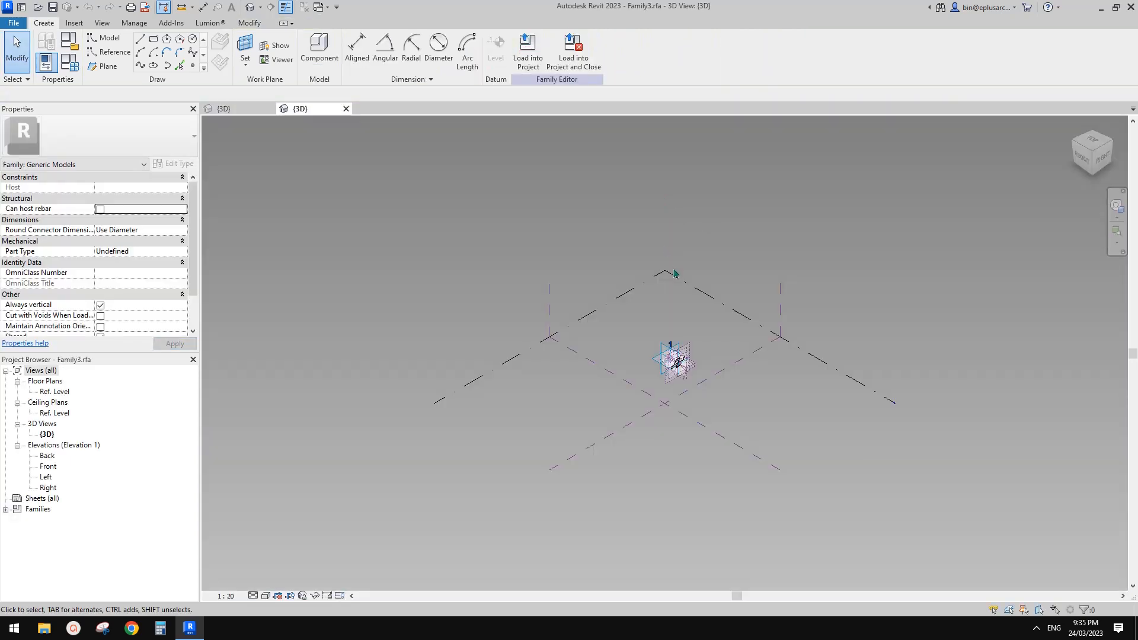
Delete the flat panel form at the end of the cylinder together with its outline and hw dimensions
scroll(683, 372, "up", 9)
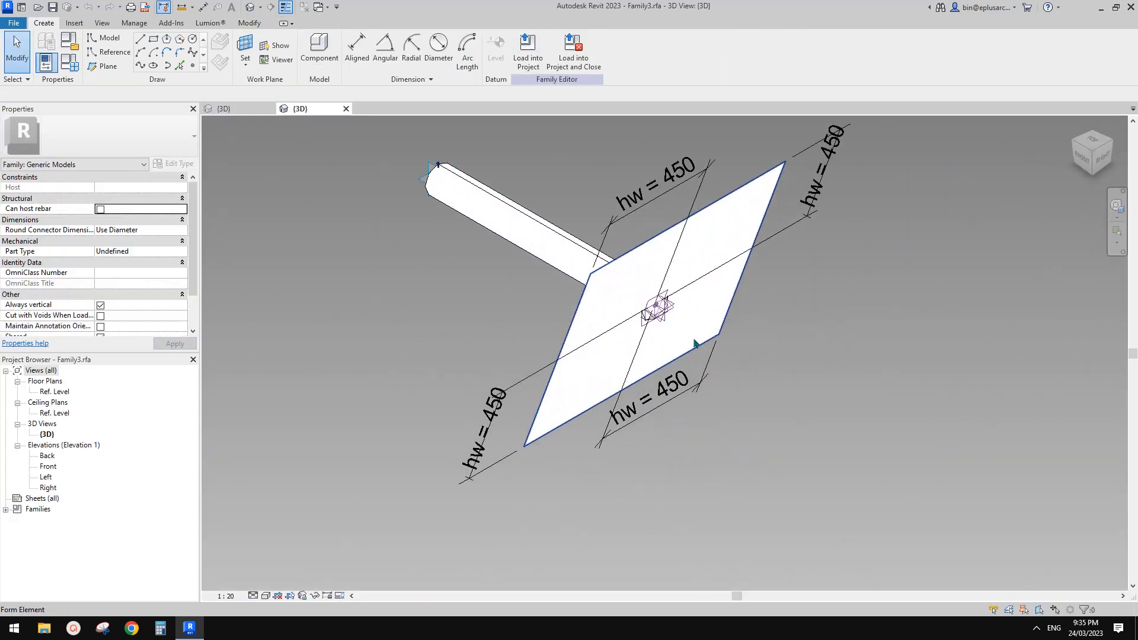
scroll(697, 340, "down", 2)
middle_click_drag(730, 335, 711, 361)
left_click(703, 306)
middle_click_drag(720, 311, 681, 311)
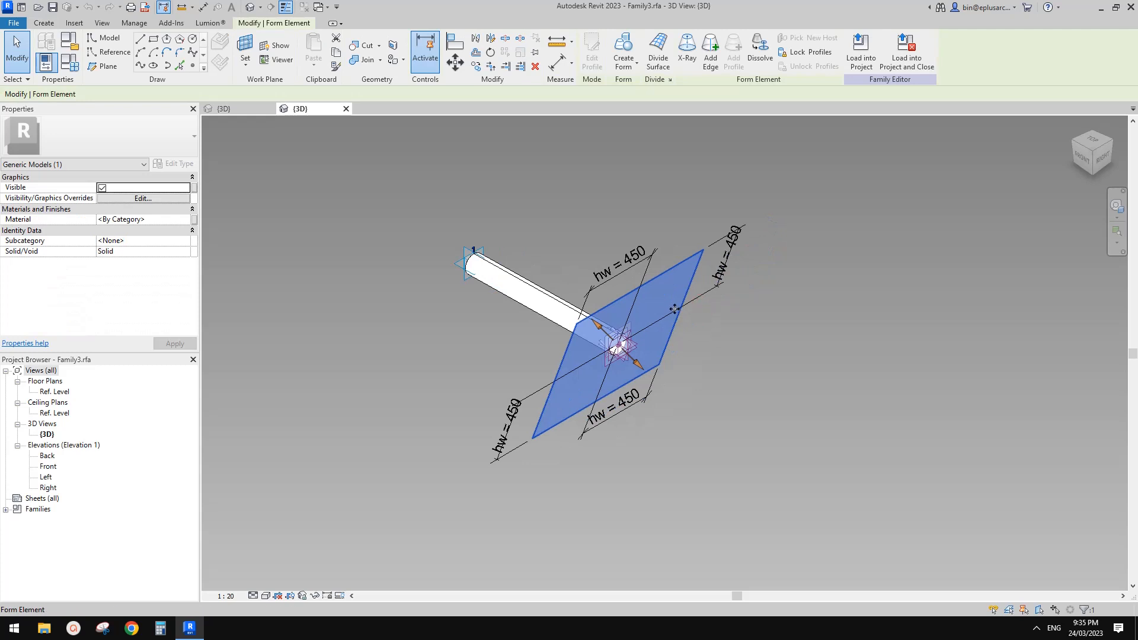
key("Delete")
left_click(682, 262)
key("Delete")
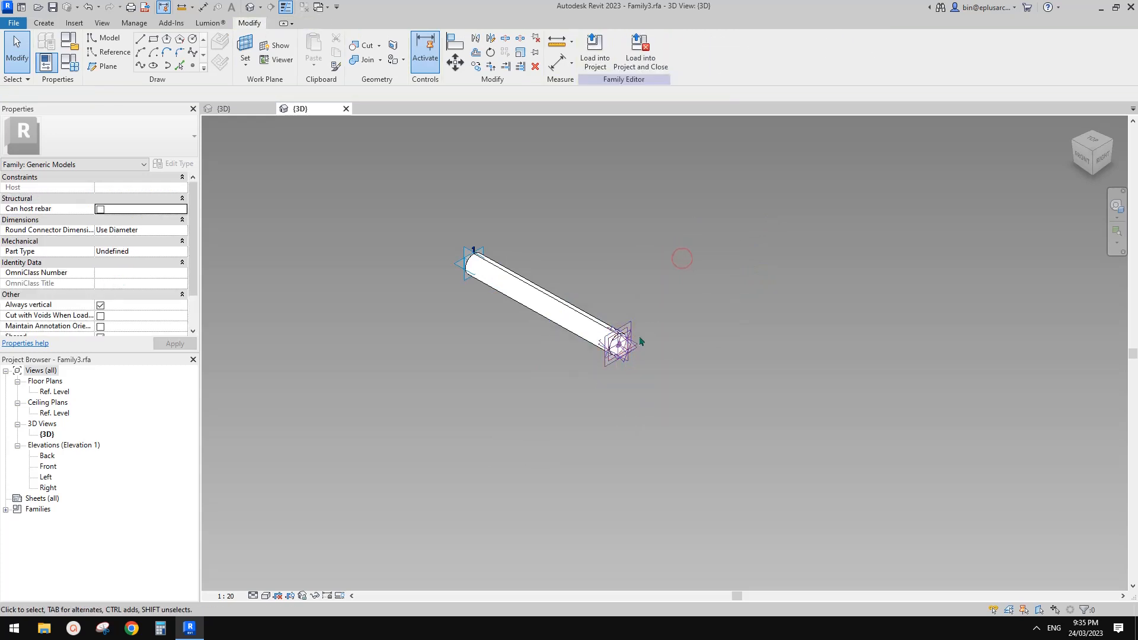
Delete the solid cylinder form, leaving its reference line and end circles in place
scroll(570, 319, "up", 5)
left_click(578, 318)
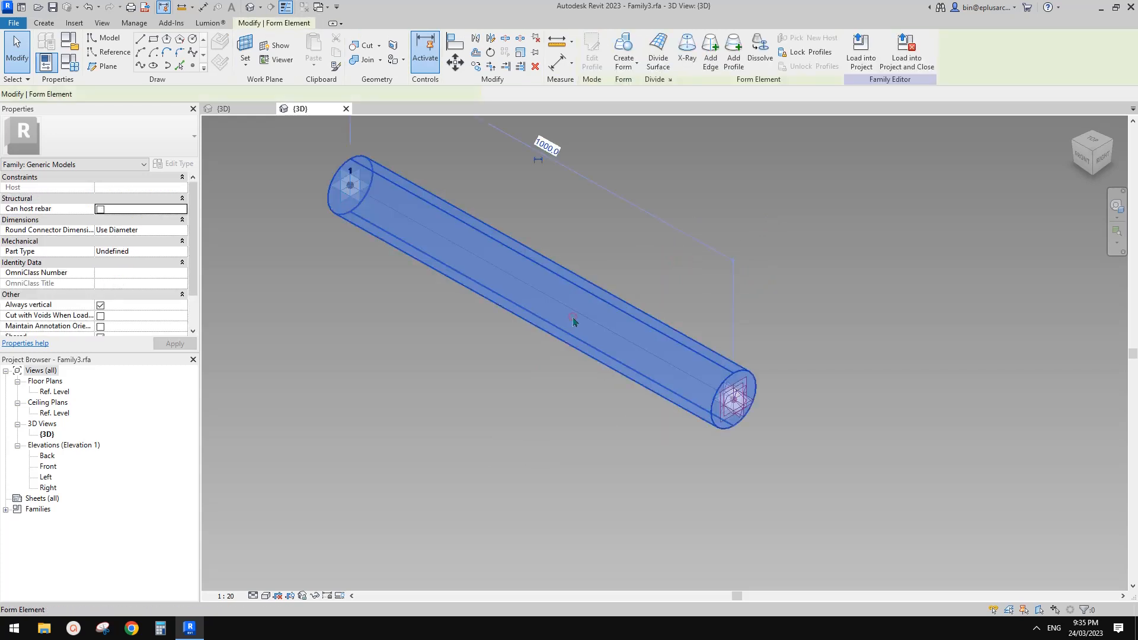
key("Delete")
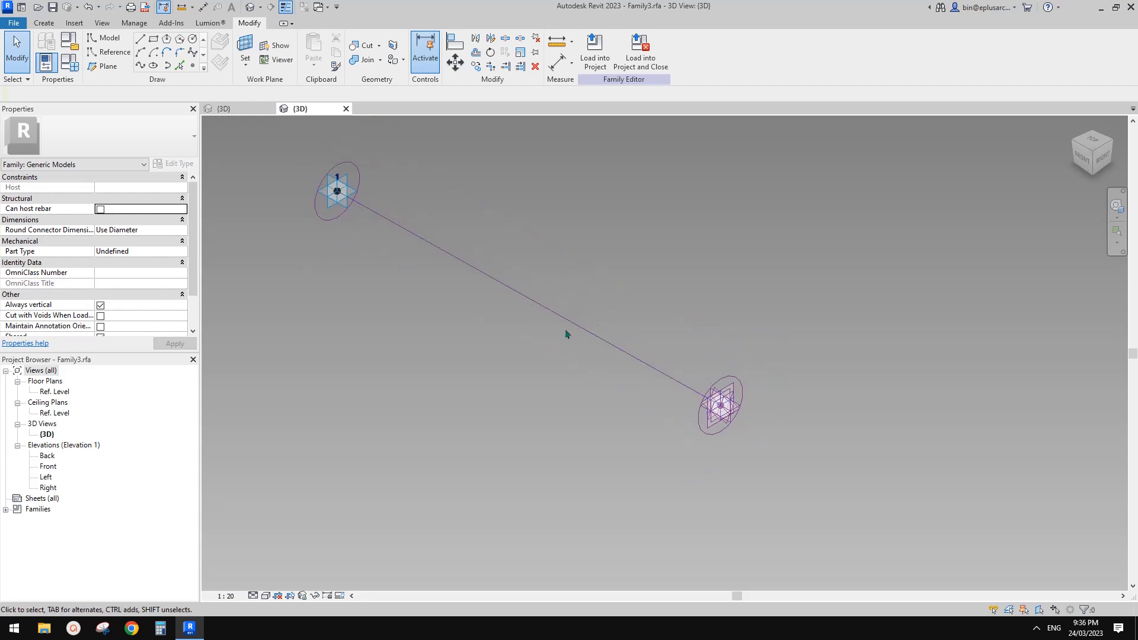
Convert the reference line between the two end points into a model line, accepting the resulting plane change
left_click(613, 334)
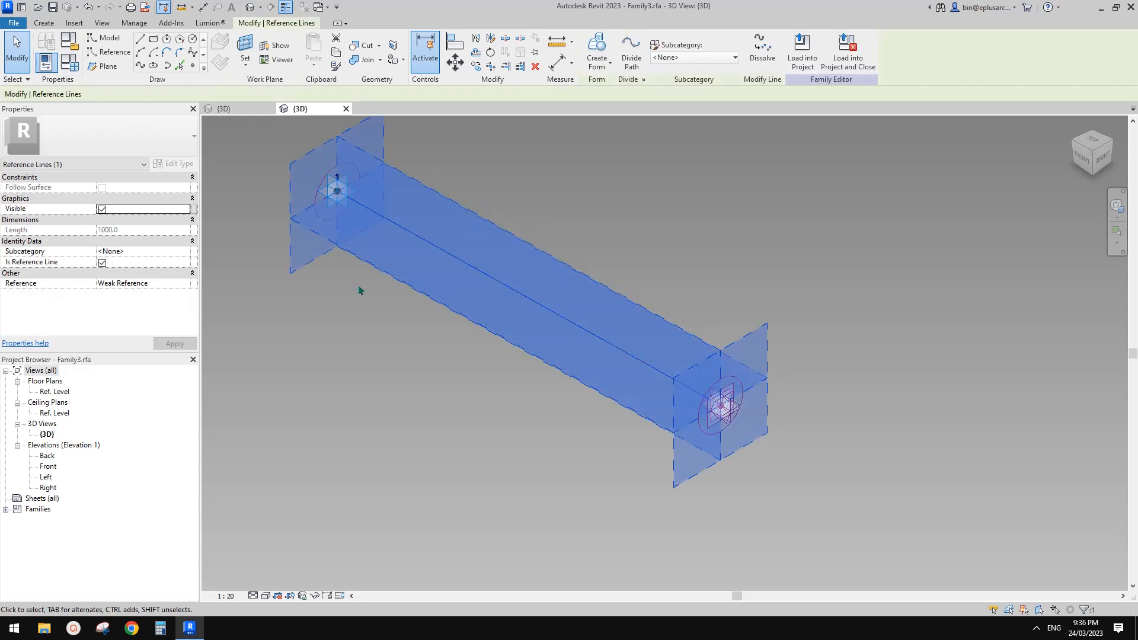
left_click(102, 263)
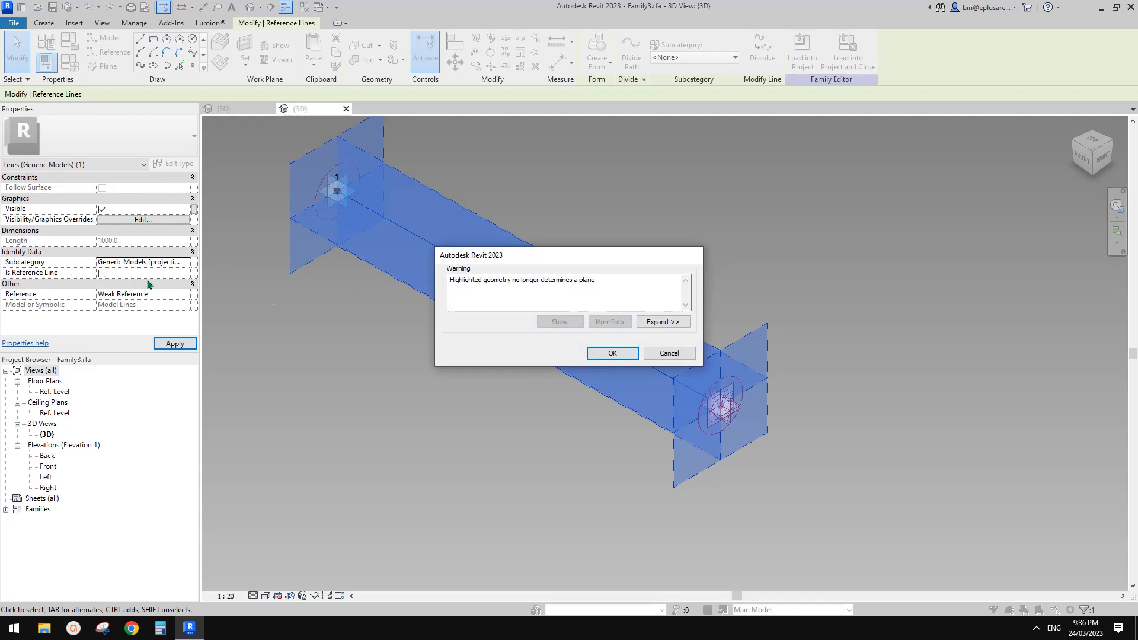
left_click(624, 354)
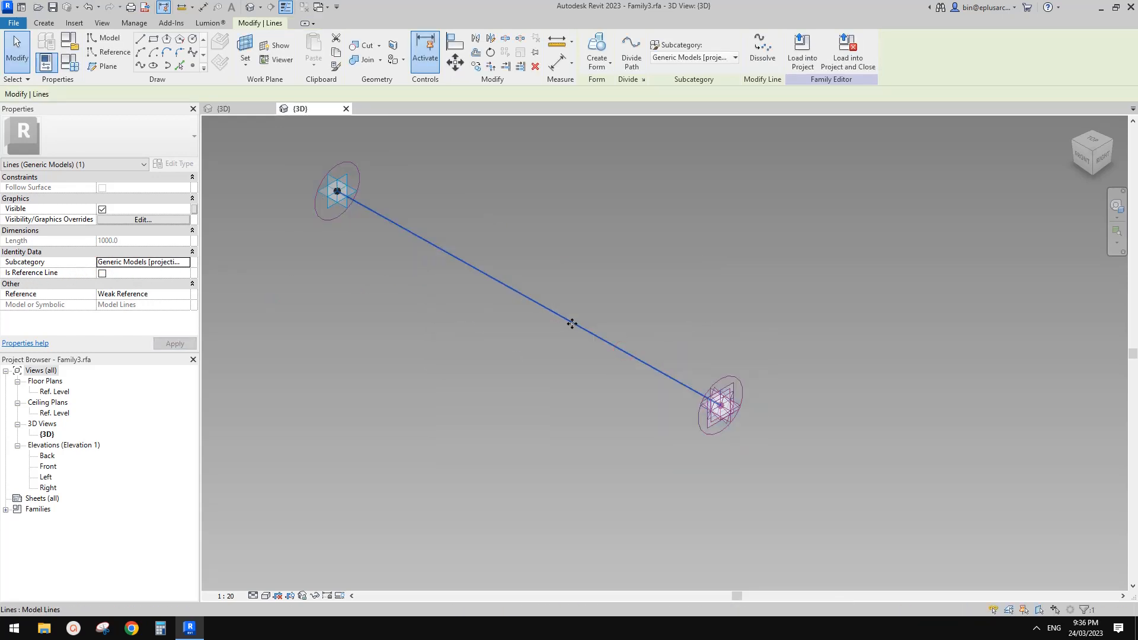
left_click(656, 289)
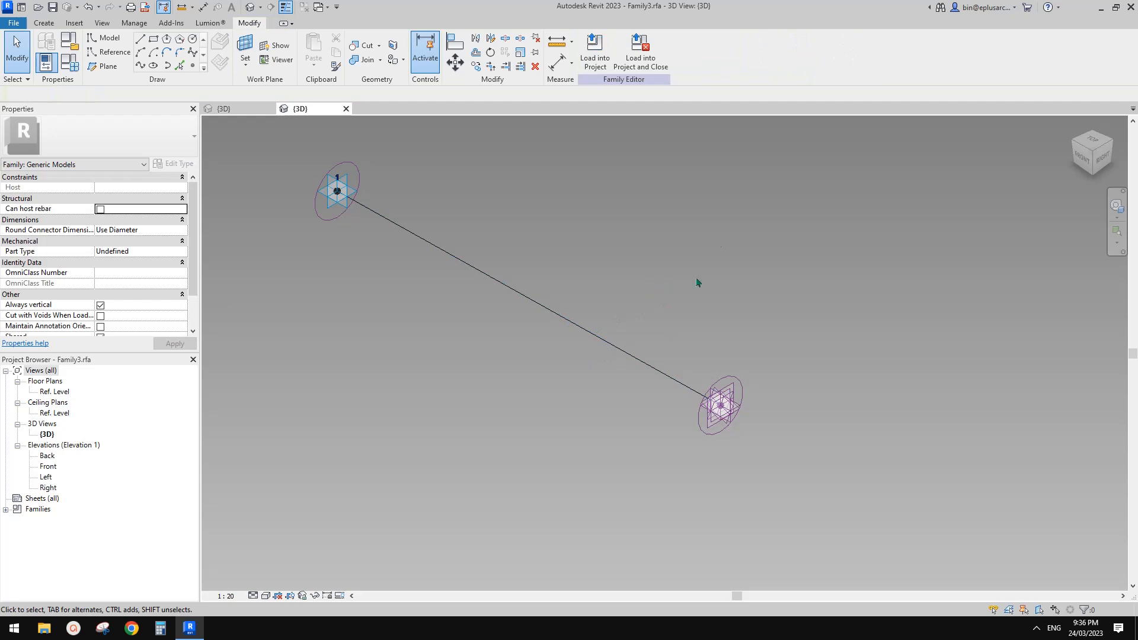
Delete the circles at both ends of the model line
scroll(705, 278, "up", 2)
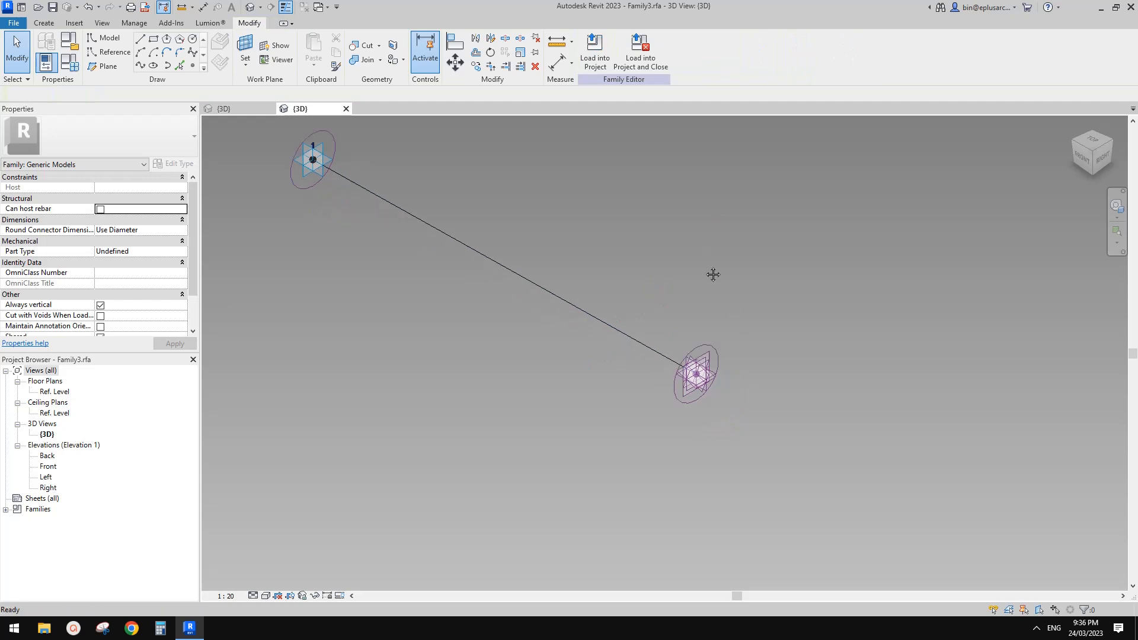
left_click(722, 353)
left_click(670, 388)
scroll(539, 287, "down", 2)
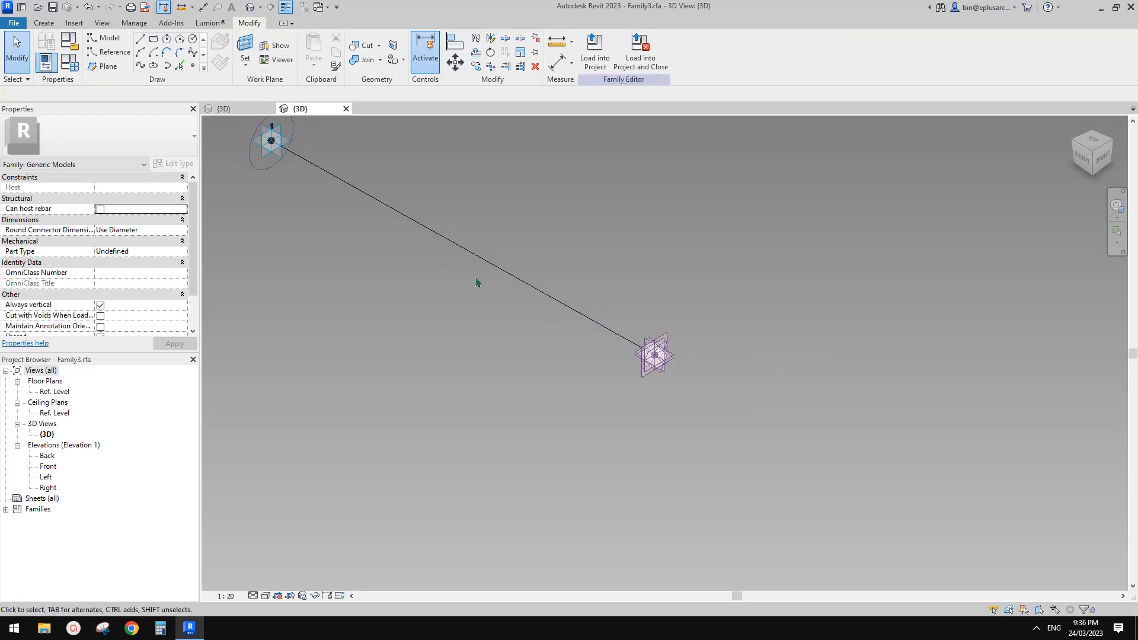
middle_click_drag(477, 281, 705, 385)
scroll(509, 227, "up", 2)
left_click(521, 217)
key("Delete")
Slide the line-hosted reference point away from adaptive point 1 along the model line and delete it
middle_click_drag(640, 265, 619, 257)
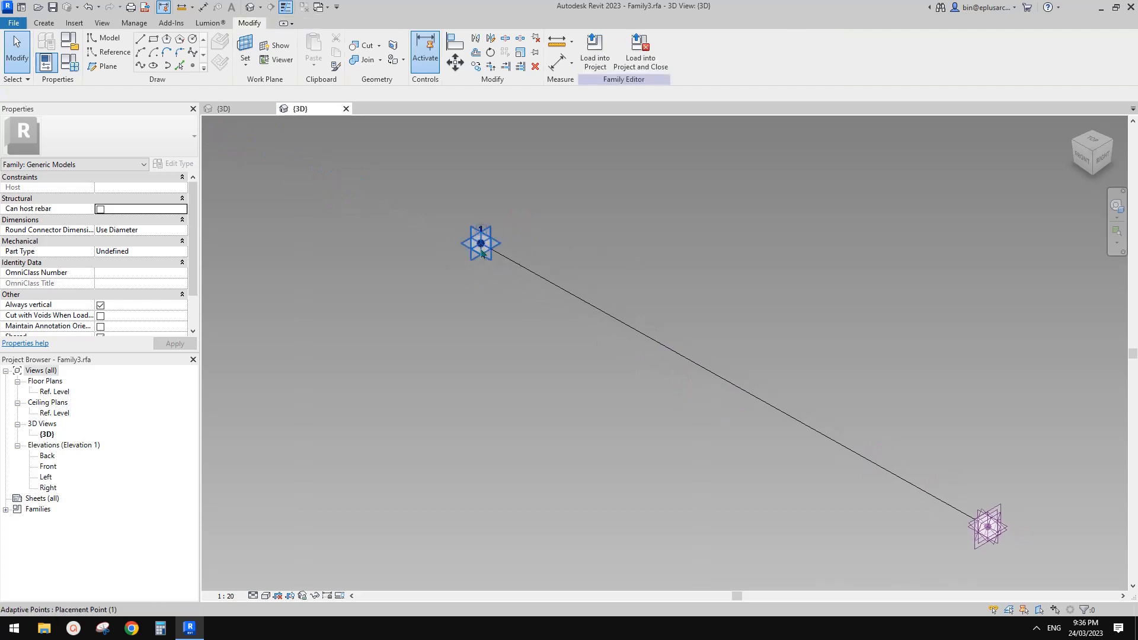
left_click(481, 248)
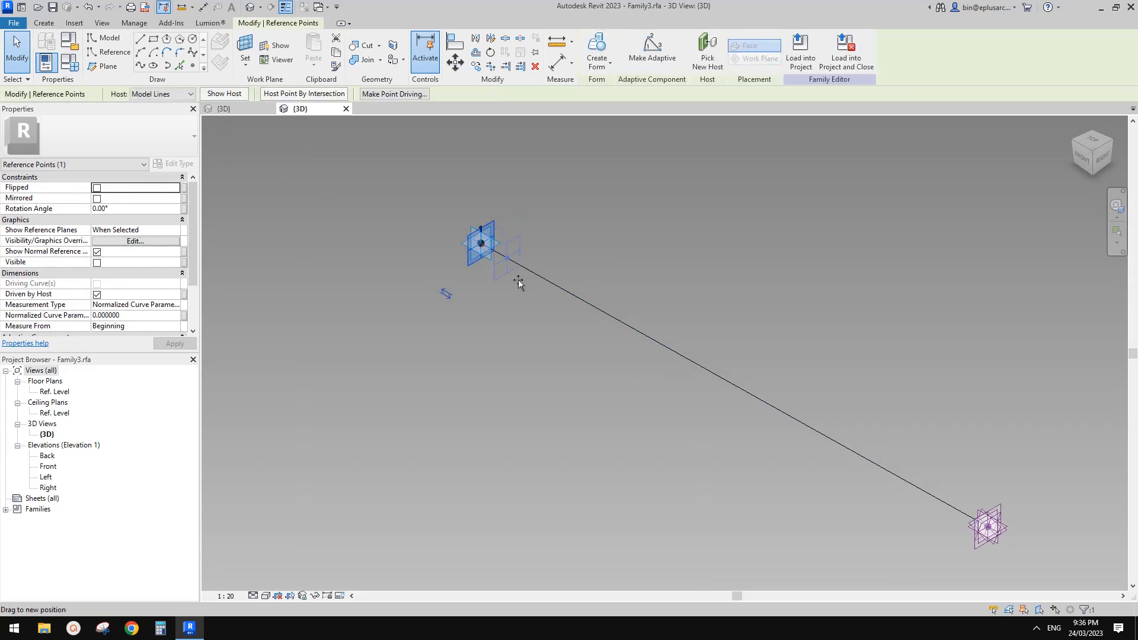
left_click_drag(519, 283, 530, 287)
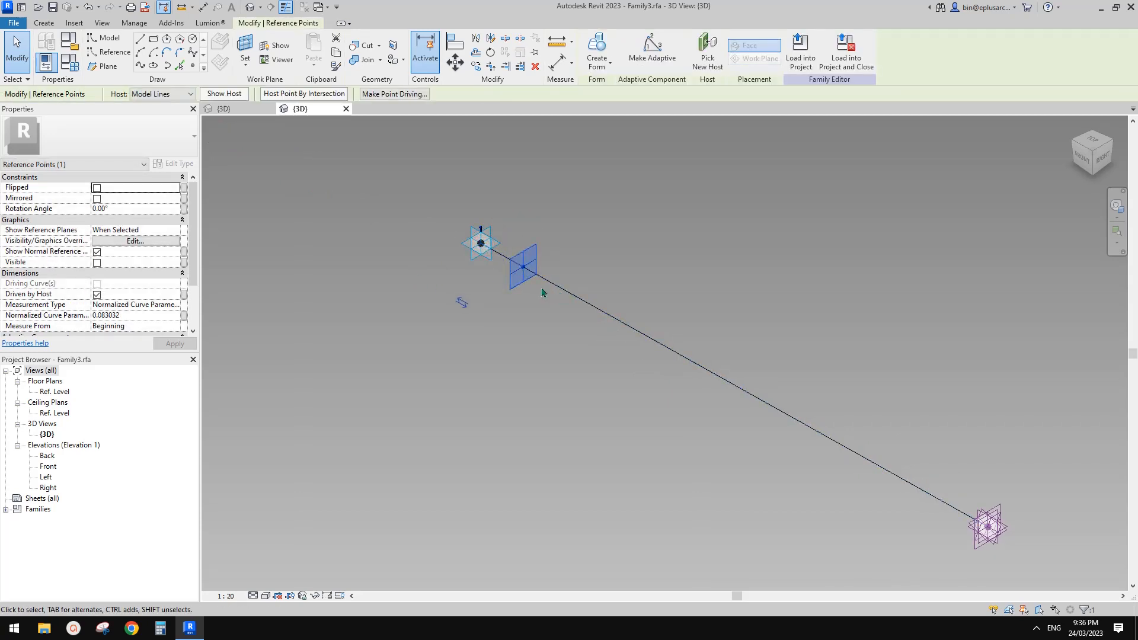
middle_click_drag(541, 292, 538, 292)
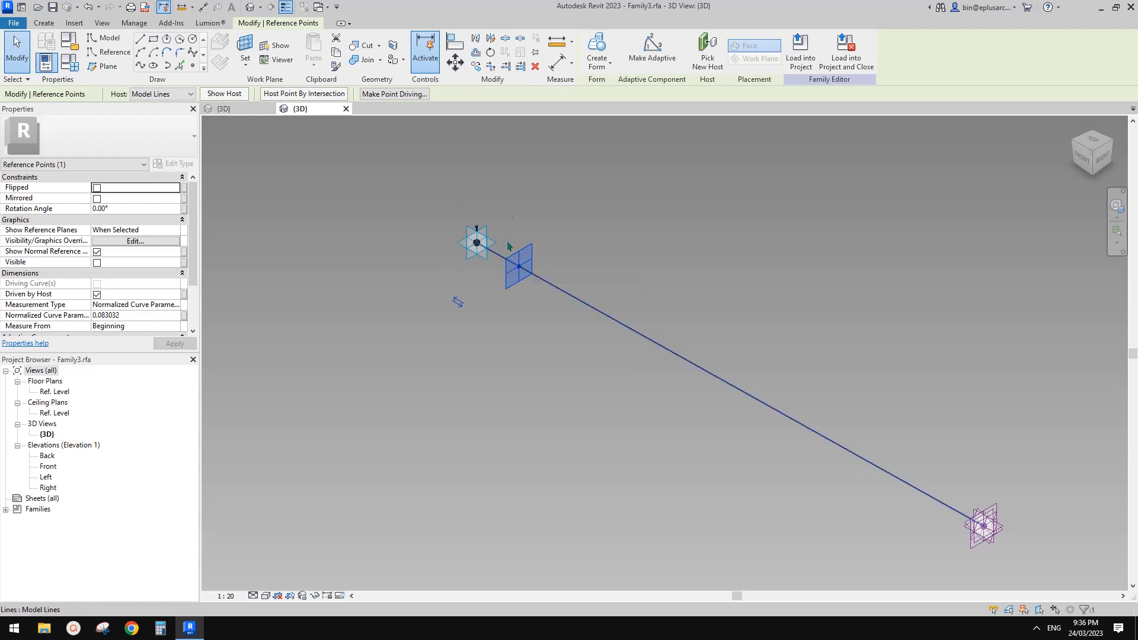
middle_click_drag(483, 243, 511, 260)
key("Delete")
Slide the line-hosted reference point away from the far end of the model line and delete it
middle_click_drag(857, 461, 686, 371)
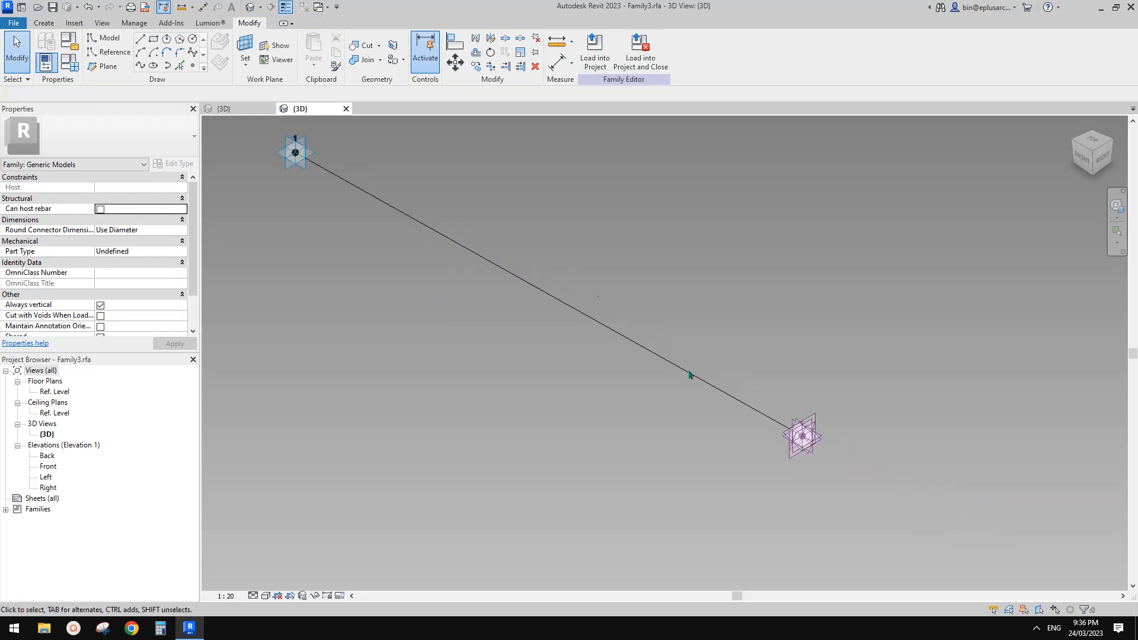
left_click_drag(803, 438, 686, 372)
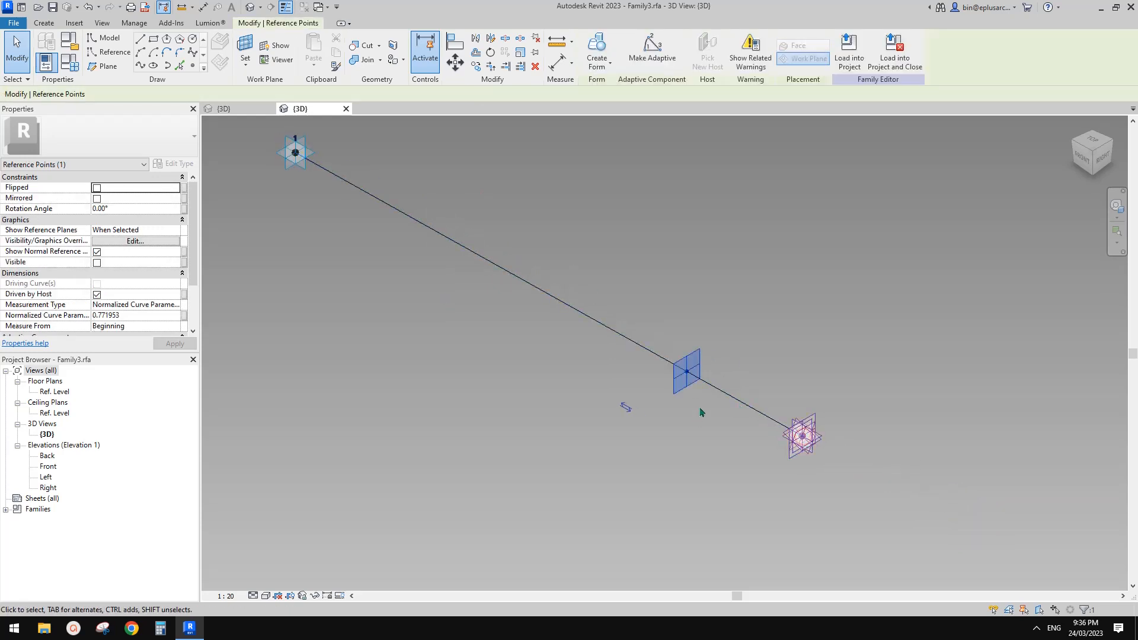
key("Delete")
scroll(769, 431, "down", 1)
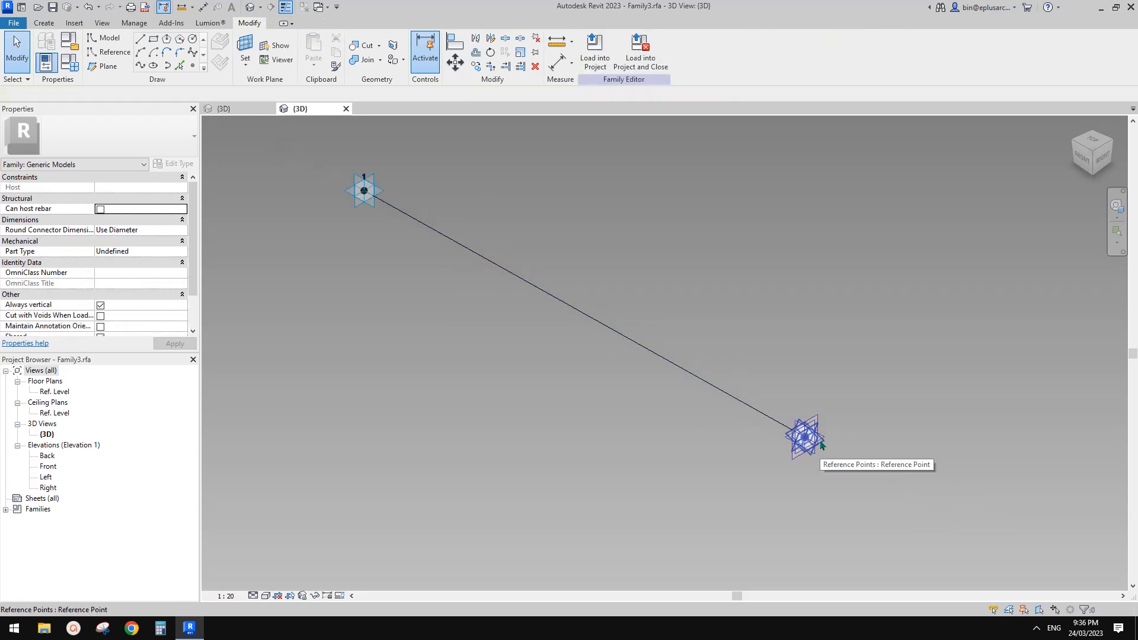
Examine the properties of the rotated reference point at the far end and of adaptive placement point 1
left_click(803, 438)
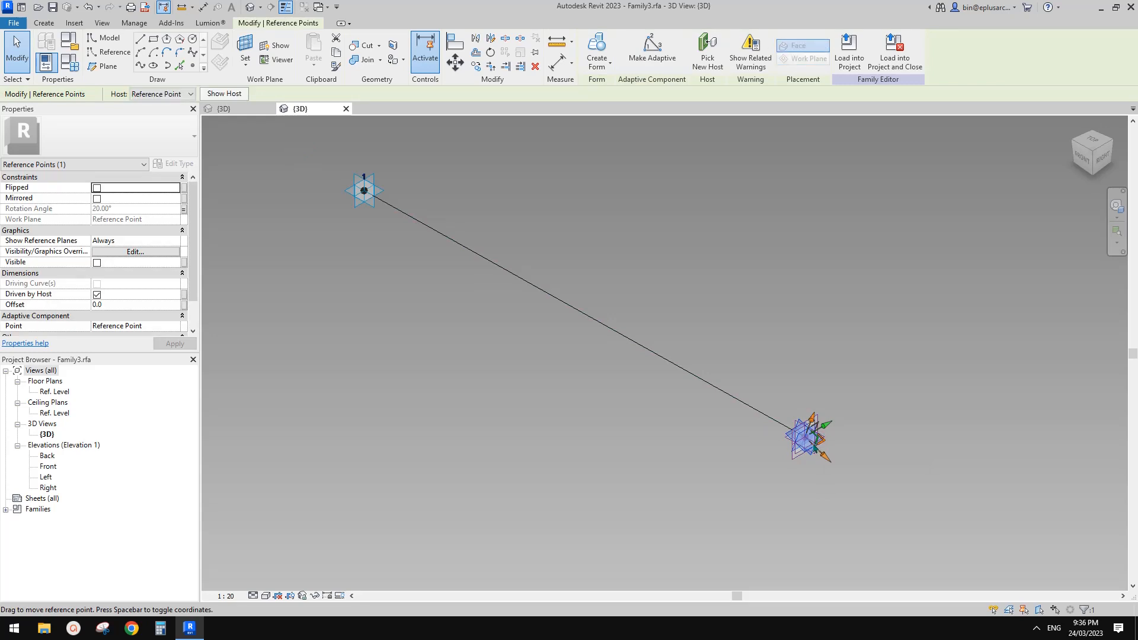
key("Escape")
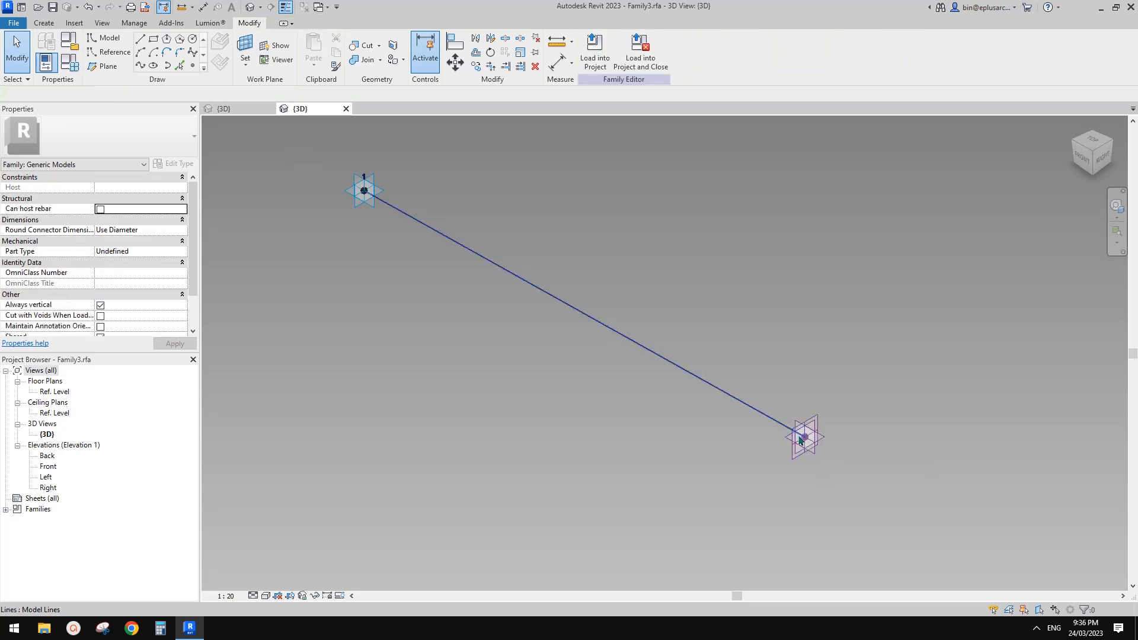
middle_click_drag(766, 426, 708, 392)
left_click(300, 167)
middle_click_drag(300, 168, 330, 198)
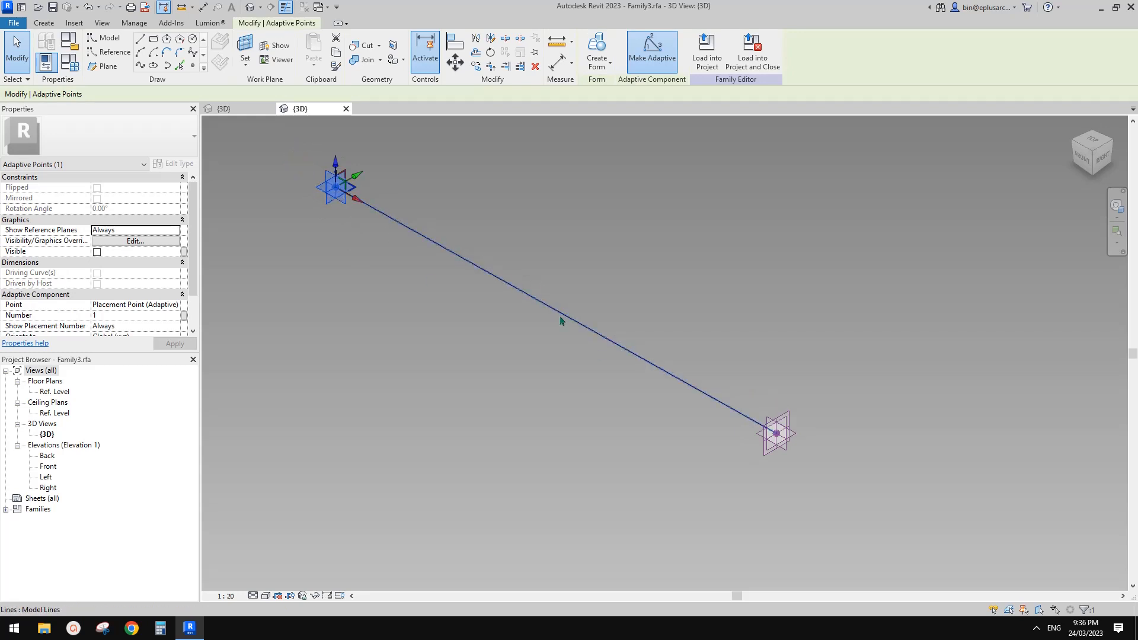
middle_click_drag(782, 457, 775, 414)
Pull the far reference point inward to an offset of about 784, and move adaptive point 1 slightly
left_click(692, 350)
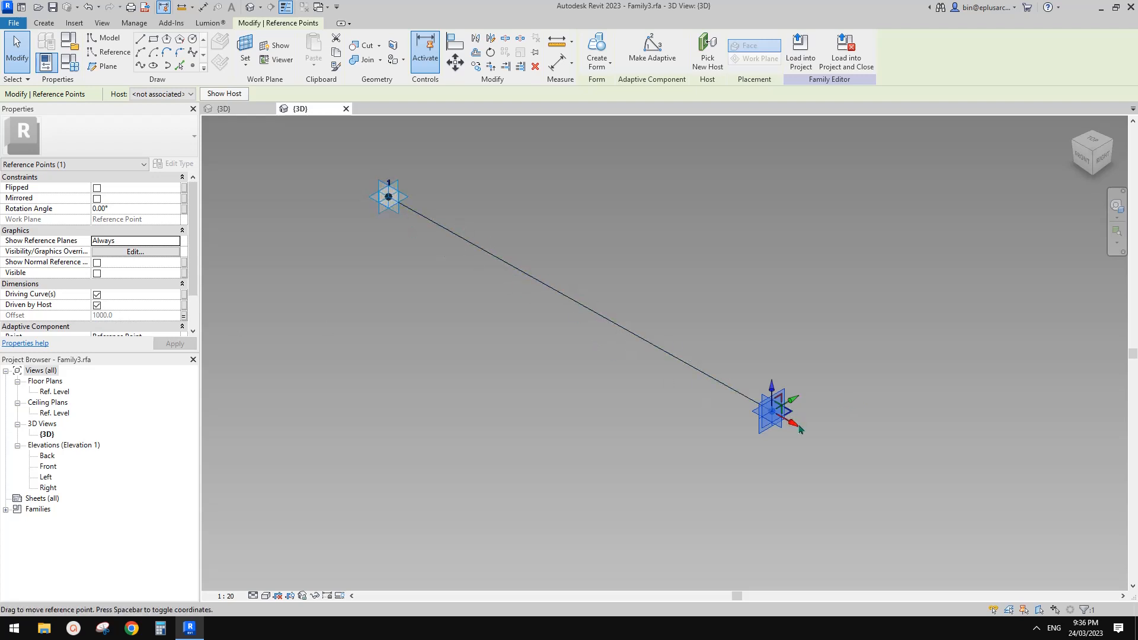
left_click_drag(796, 425, 714, 378)
left_click_drag(386, 205, 398, 231)
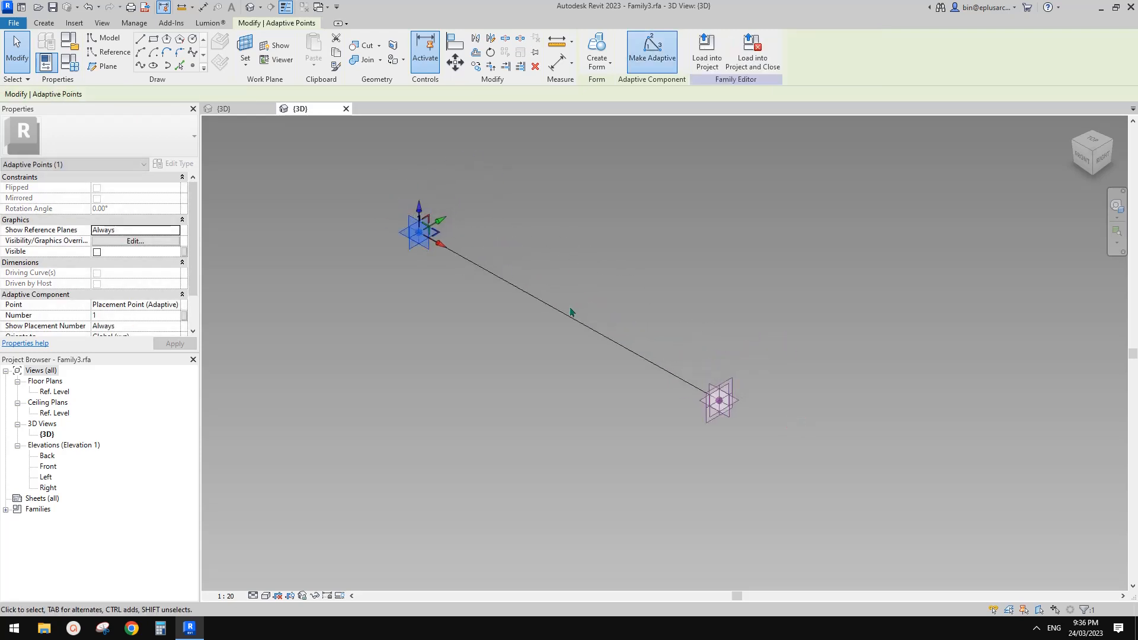
left_click(733, 408)
middle_click_drag(733, 408, 907, 333, "shift")
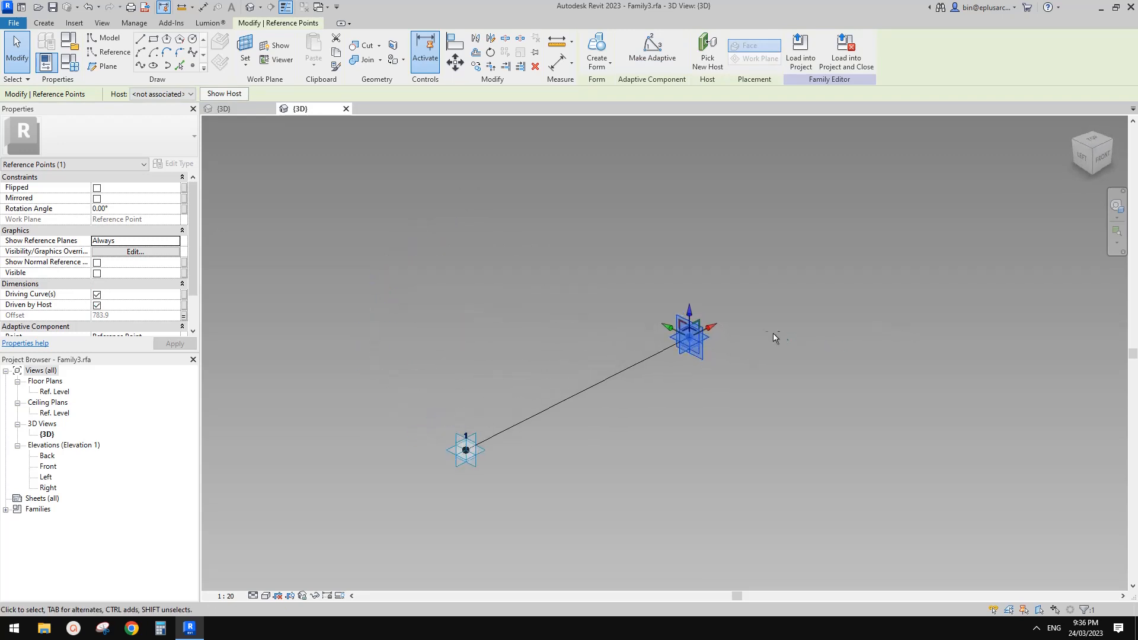
Switch to Snipping Tool and capture the 3D view area containing the line and its two end points
middle_click_drag(773, 333, 765, 356, "shift")
left_click(734, 331)
scroll(736, 333, "down", 1)
middle_click_drag(736, 349, 683, 371)
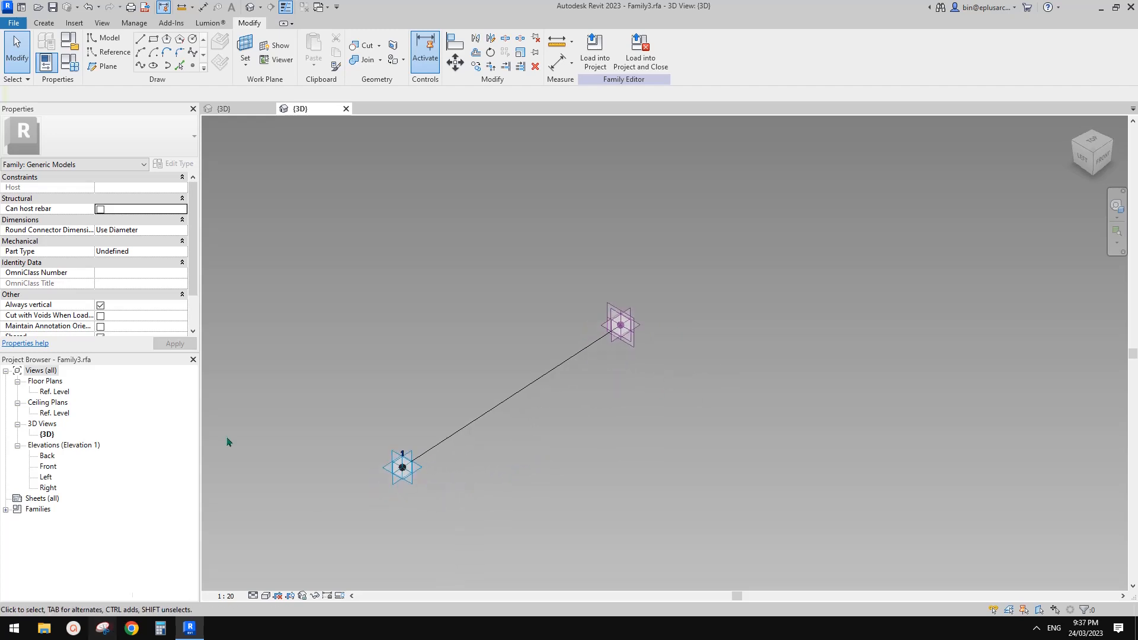
left_click(73, 217)
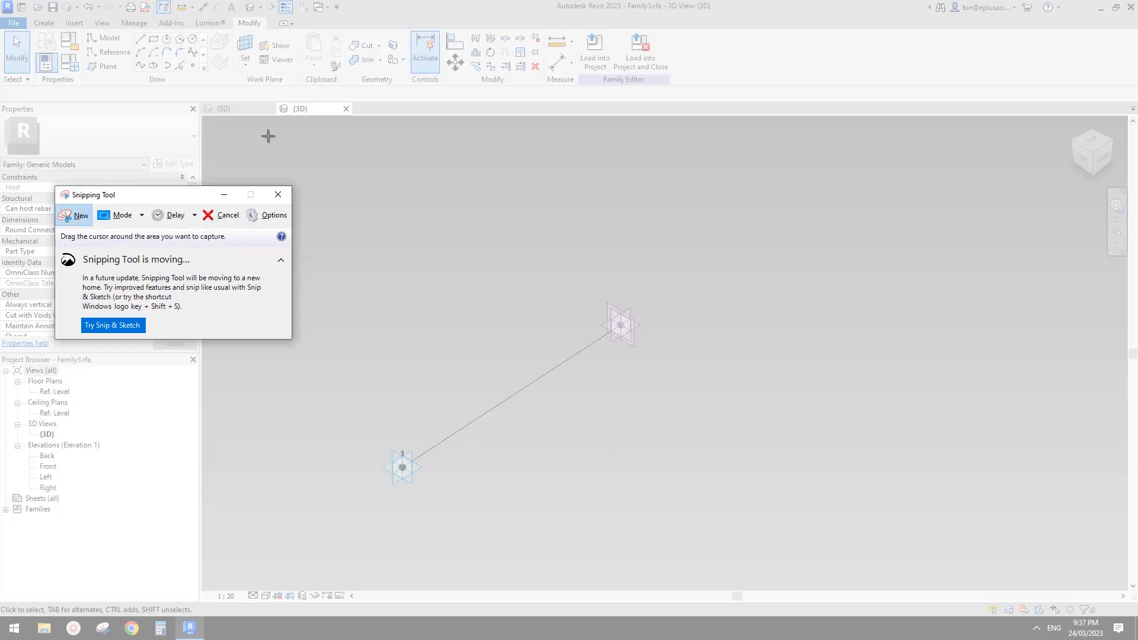
left_click_drag(267, 136, 1018, 582)
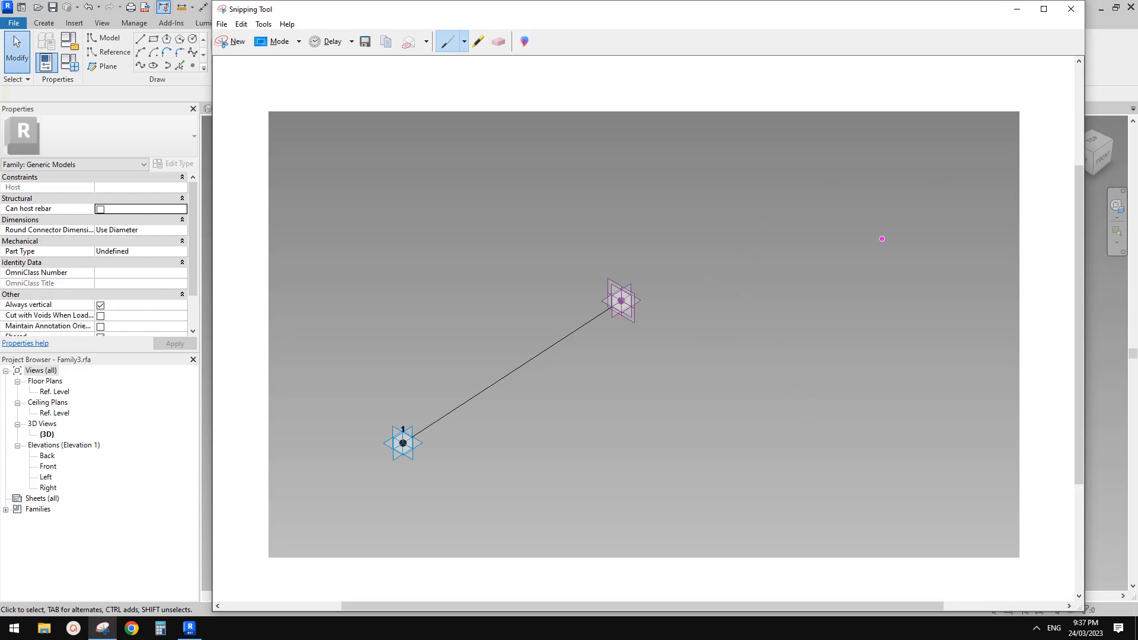
Sketch a compass circle with crossing axes, a north arrow labelled N and two curved sun paths on the snip
mouse_move(875, 285)
left_mouse_down()
mouse_move(881, 175)
mouse_move(892, 204)
mouse_move(819, 290)
mouse_move(941, 272)
mouse_move(908, 211)
left_mouse_up()
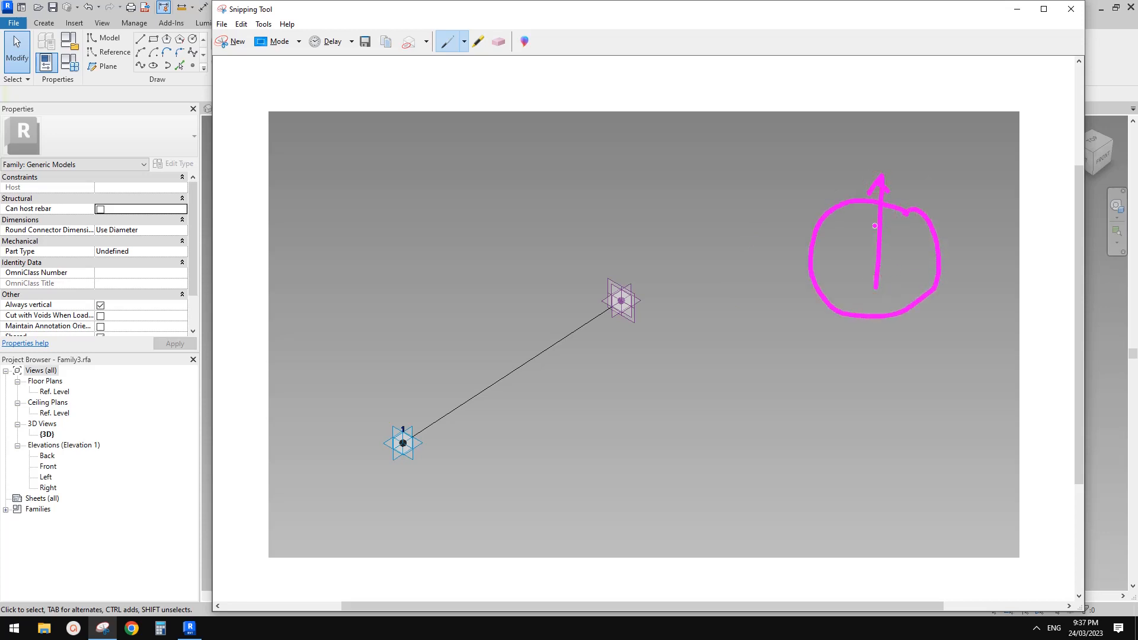
left_click_drag(763, 246, 969, 261)
left_click_drag(877, 274, 875, 335)
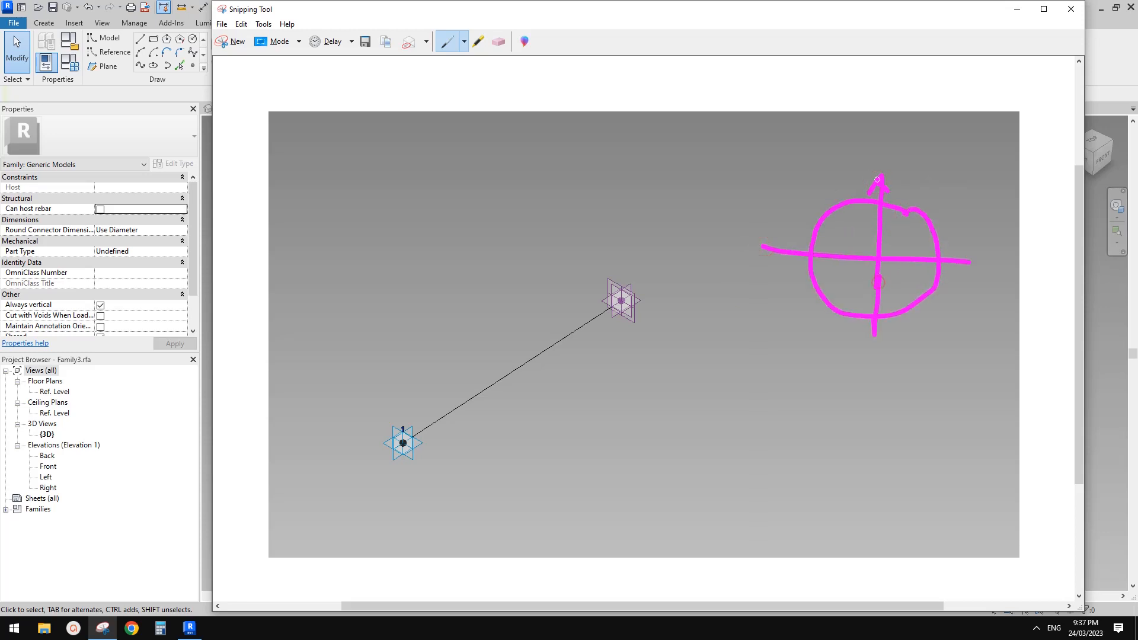
mouse_move(874, 126)
left_mouse_down()
mouse_move(869, 157)
mouse_move(895, 122)
left_mouse_up()
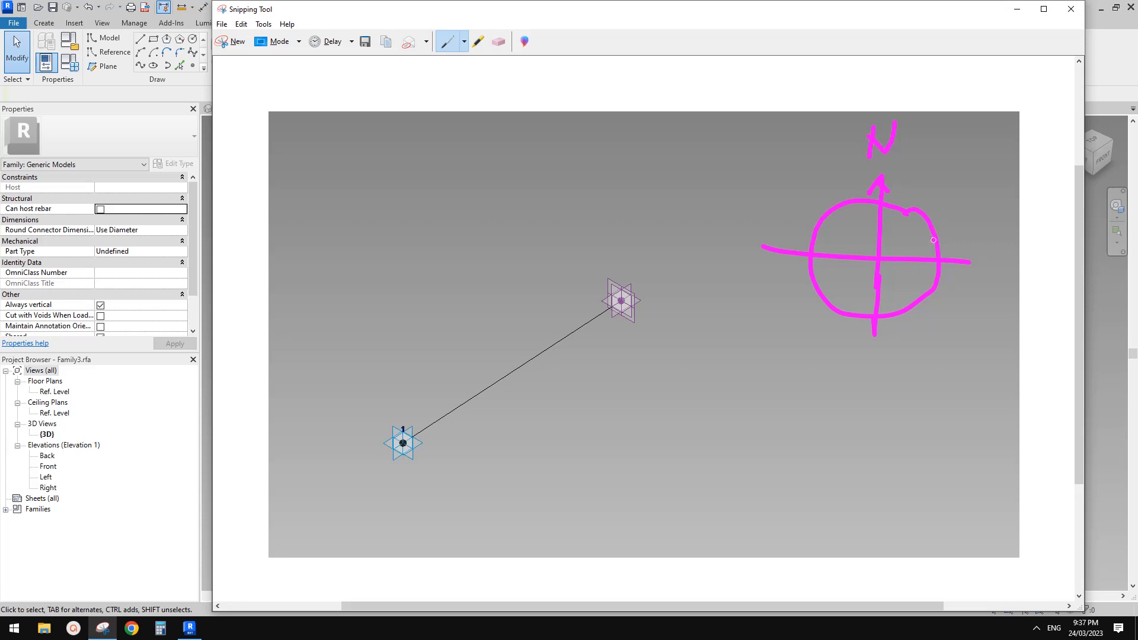
mouse_move(943, 246)
left_mouse_down()
mouse_move(866, 219)
mouse_move(811, 239)
left_mouse_up()
mouse_move(943, 290)
left_mouse_down()
mouse_move(877, 246)
mouse_move(810, 280)
left_mouse_up()
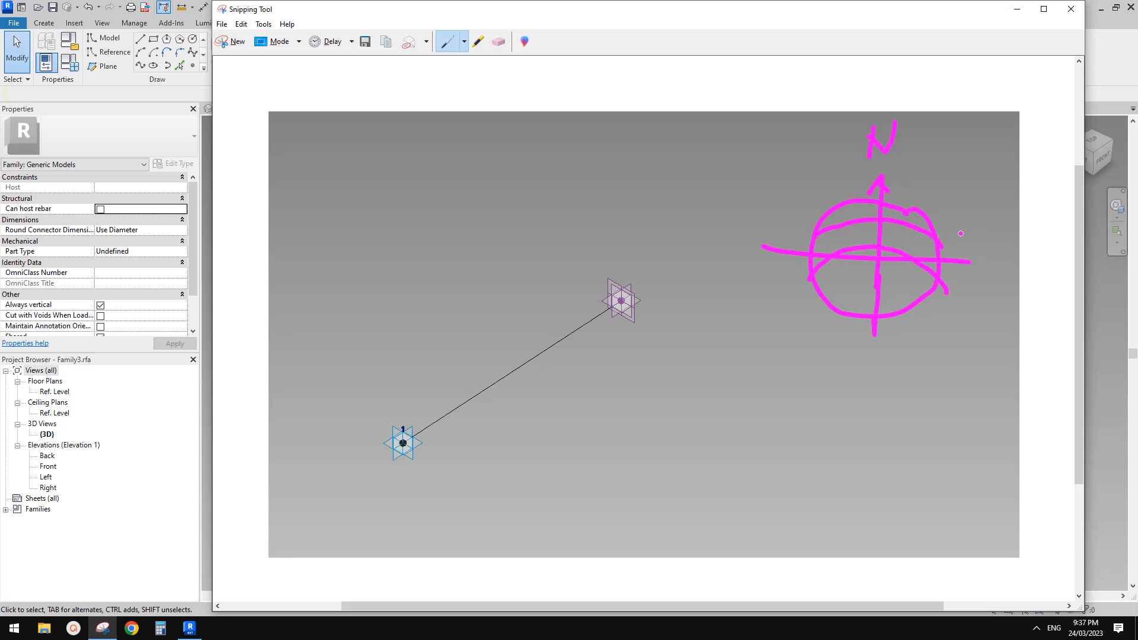
Mark a sun position with its azimuth labelled Azi and 50°, and add a negative angle on the opposite side of north
left_click_drag(946, 236, 879, 256)
left_click_drag(940, 166, 987, 175)
left_click(989, 147)
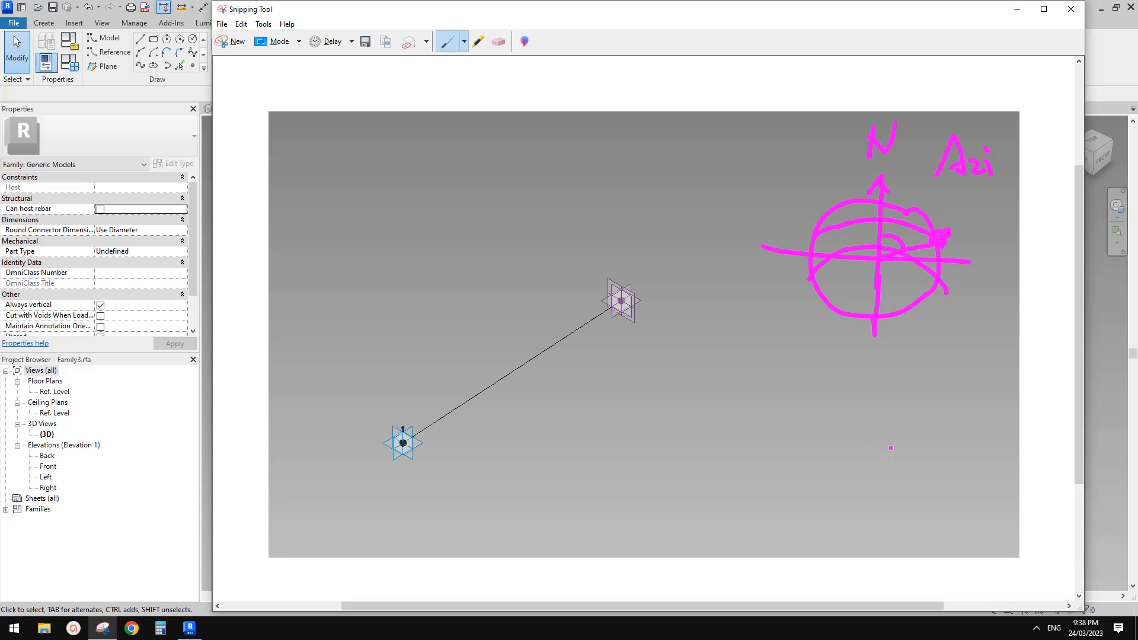
mouse_move(891, 448)
left_mouse_down()
mouse_move(887, 477)
mouse_move(909, 453)
left_mouse_up()
mouse_move(918, 459)
left_mouse_down()
mouse_move(924, 472)
mouse_move(916, 462)
mouse_move(929, 446)
left_mouse_up()
left_click_drag(878, 259, 809, 194)
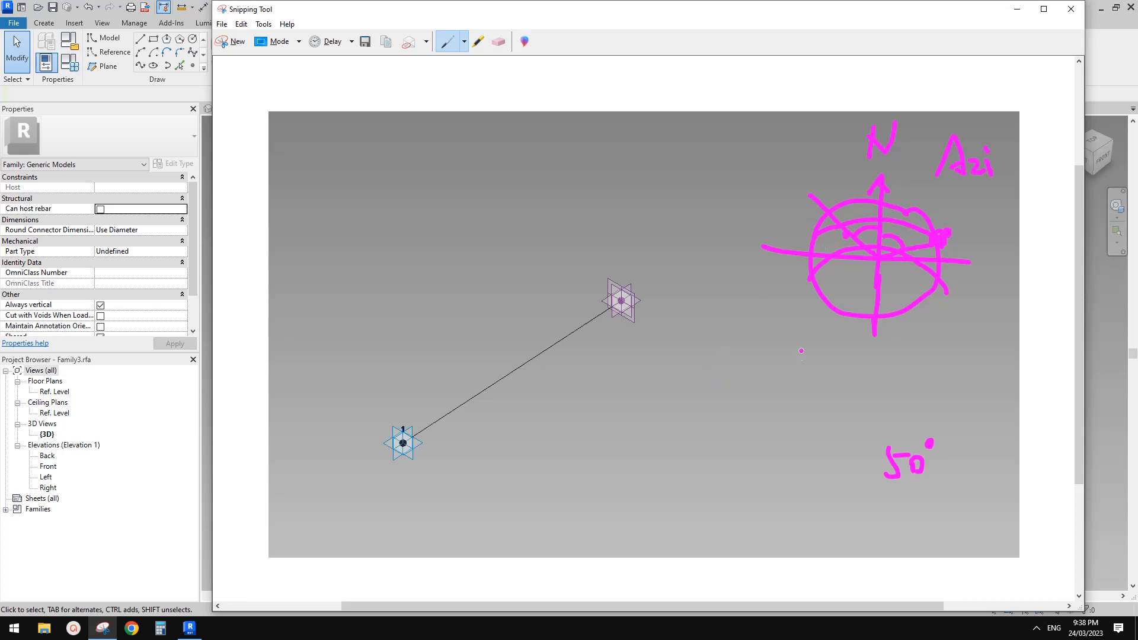
mouse_move(745, 150)
left_mouse_down()
mouse_move(797, 160)
mouse_move(829, 142)
left_mouse_up()
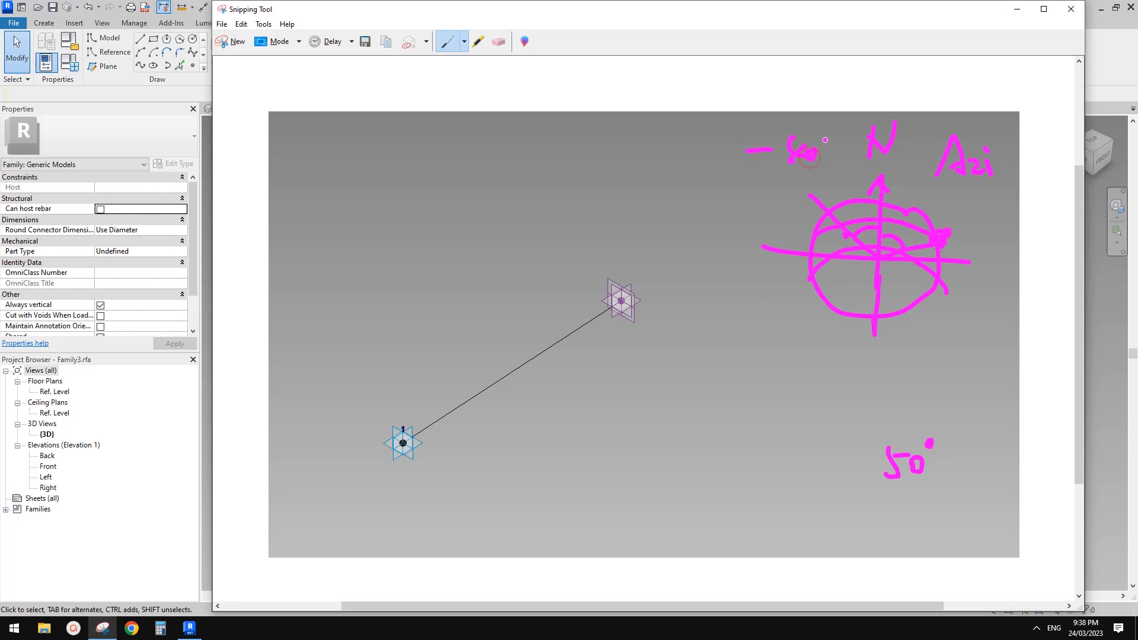
Underline the Azi label and draw a vertical section line with a direction arrow through the compass diagram
left_click_drag(929, 189, 999, 186)
mouse_move(908, 151)
left_mouse_down()
mouse_move(908, 373)
mouse_move(866, 383)
mouse_move(877, 396)
left_mouse_up()
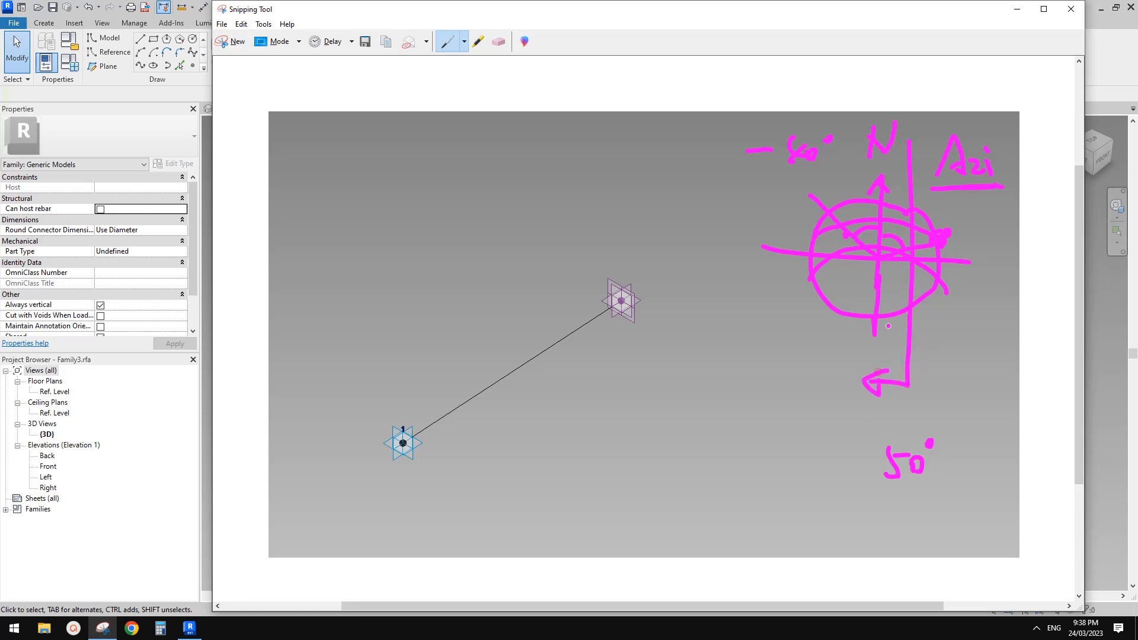
mouse_move(906, 151)
left_mouse_down()
mouse_move(889, 148)
mouse_move(899, 167)
left_mouse_up()
Sketch a side view with a ground line, a standing figure and a sun ray at an angle labelled Alt
left_click(535, 142)
left_click_drag(396, 226, 601, 219)
mouse_move(475, 199)
left_mouse_down()
mouse_move(474, 218)
mouse_move(469, 194)
mouse_move(496, 177)
mouse_move(484, 179)
mouse_move(499, 188)
mouse_move(473, 222)
mouse_move(464, 206)
mouse_move(485, 205)
mouse_move(481, 222)
left_mouse_up()
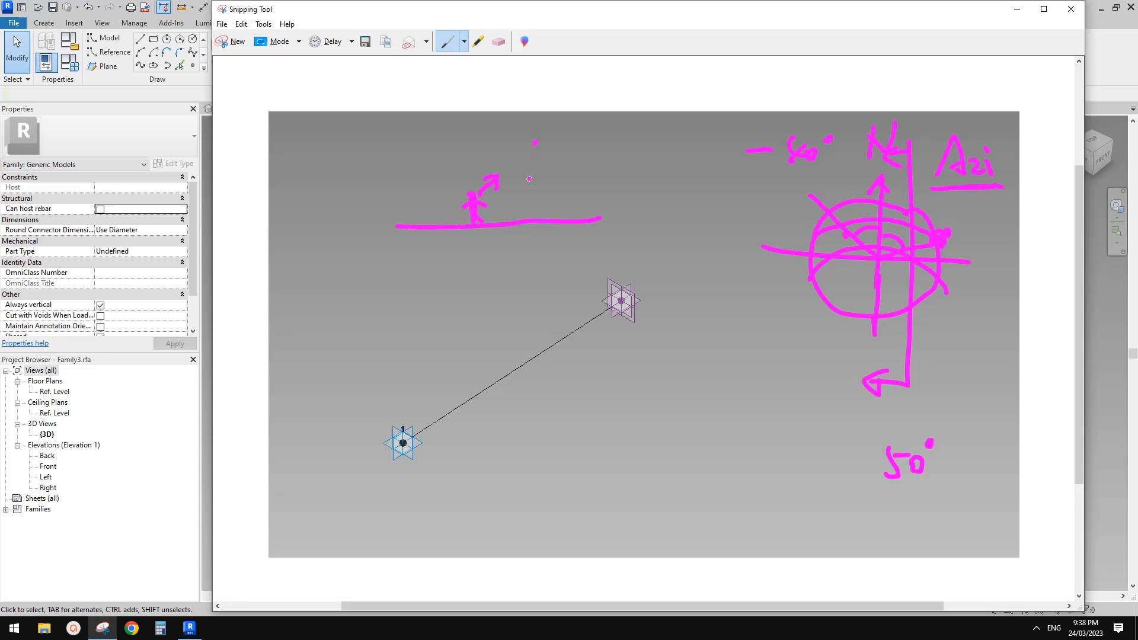
mouse_move(551, 119)
left_mouse_down()
mouse_move(474, 224)
mouse_move(539, 208)
mouse_move(537, 197)
left_mouse_up()
left_click_drag(544, 181, 544, 208)
mouse_move(555, 181)
left_mouse_down()
mouse_move(554, 205)
mouse_move(563, 192)
left_mouse_up()
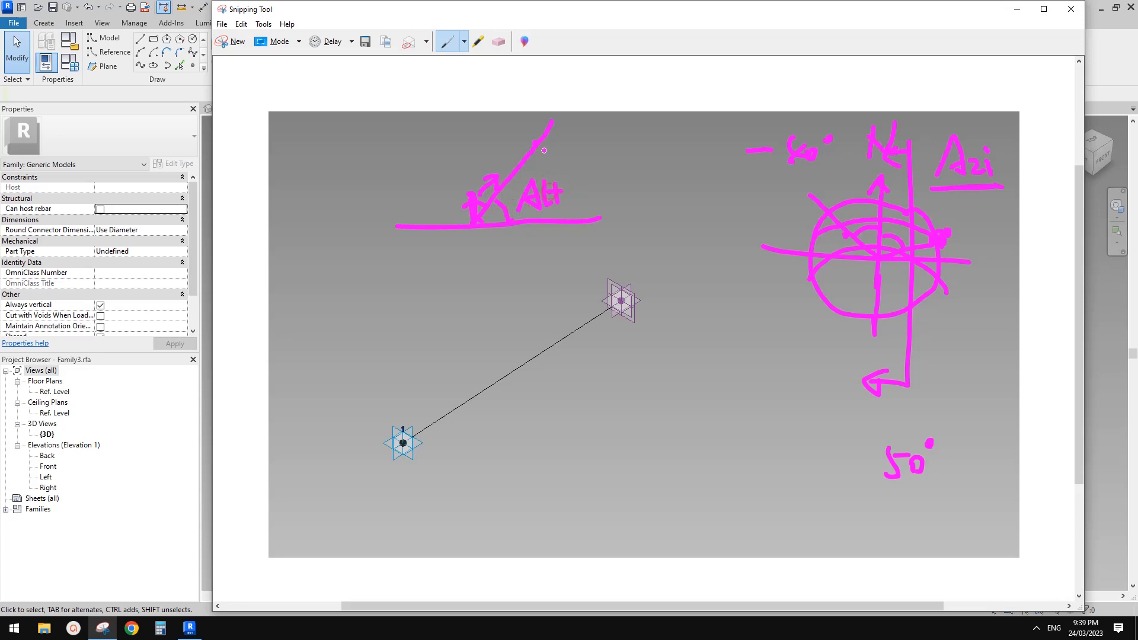
mouse_move(550, 123)
left_mouse_down()
mouse_move(539, 113)
mouse_move(575, 116)
mouse_move(569, 139)
mouse_move(552, 98)
mouse_move(555, 147)
left_mouse_up()
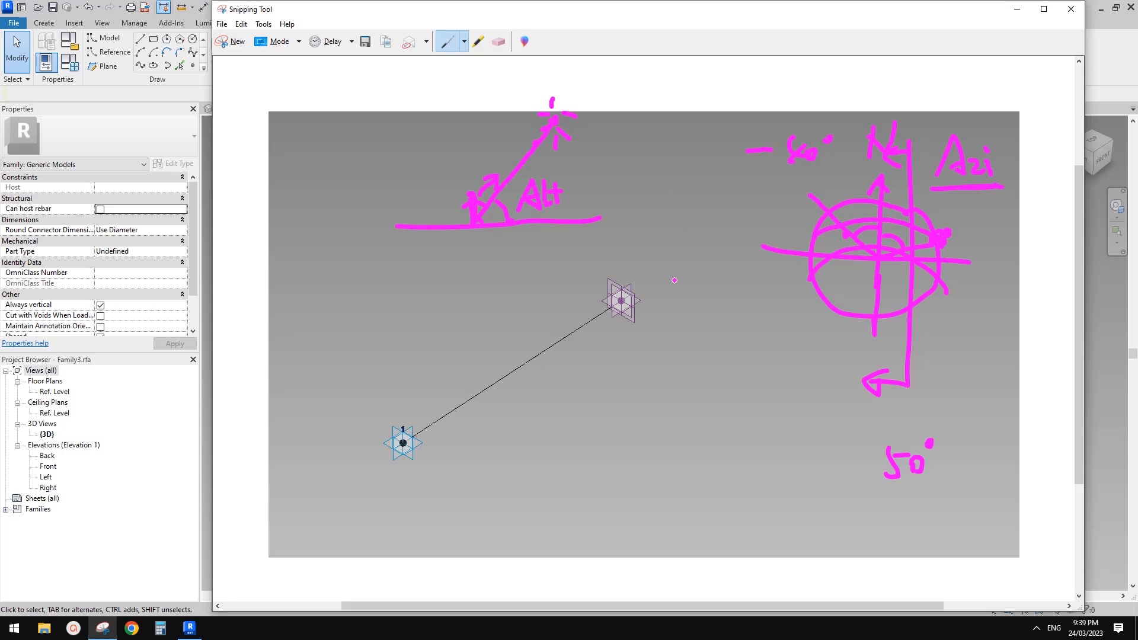
Draw a four-sided panel outline around the line's far reference point, emphasising two of its edges
mouse_move(572, 242)
left_mouse_down()
mouse_move(569, 309)
mouse_move(681, 278)
mouse_move(671, 372)
left_mouse_up()
left_click_drag(570, 324, 666, 391)
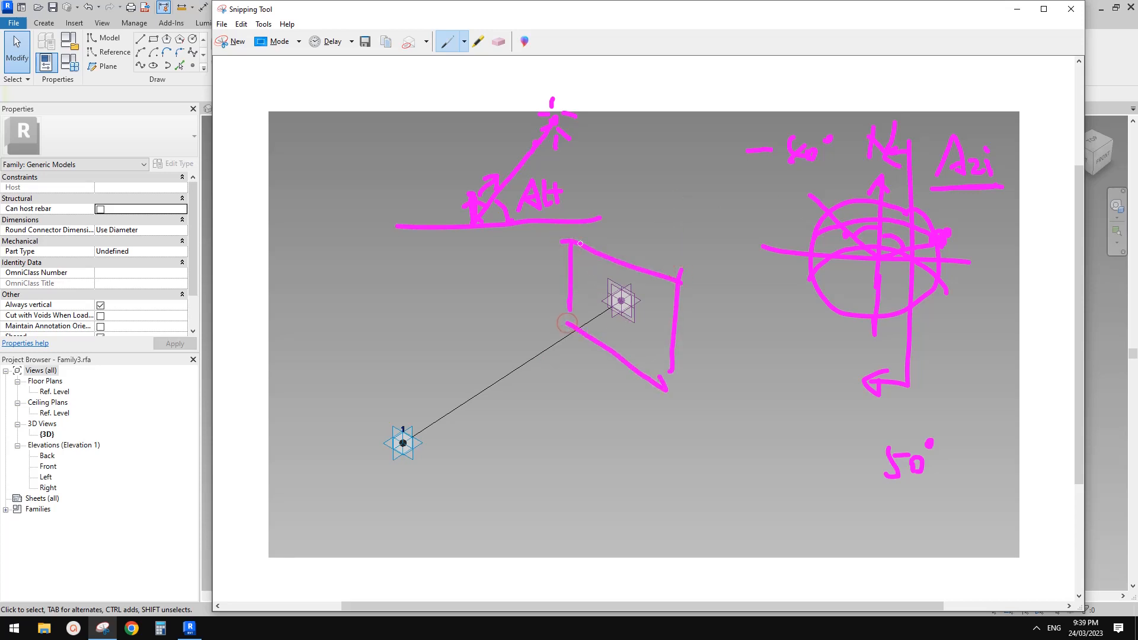
mouse_move(570, 230)
left_mouse_down()
mouse_move(572, 311)
mouse_move(668, 390)
left_mouse_up()
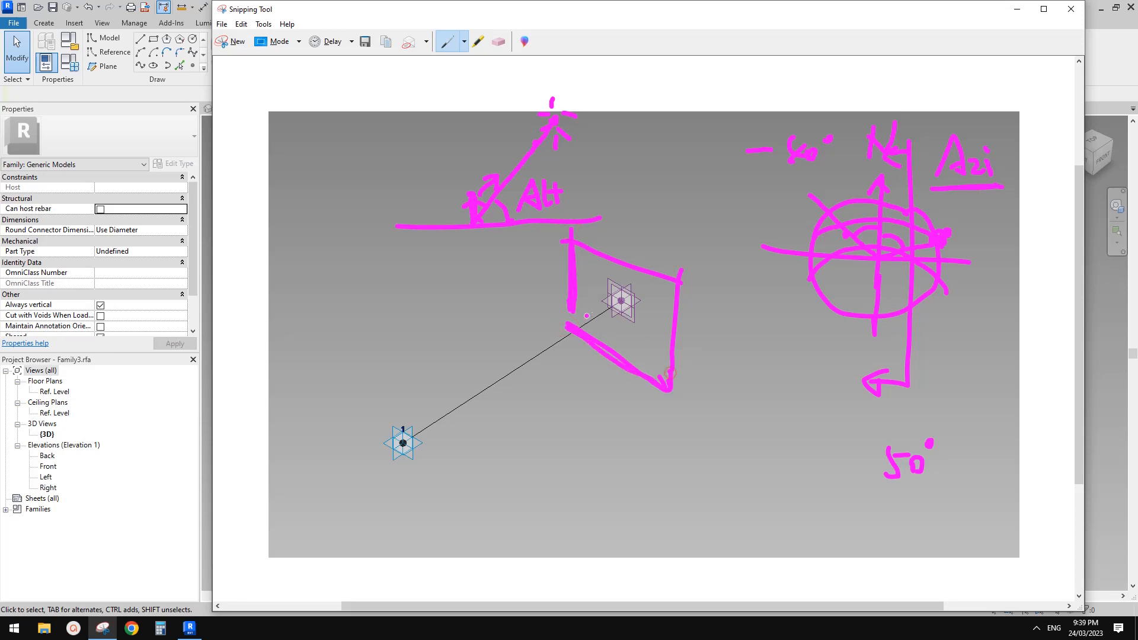
Emphasise the panel outline's near vertical edge and the Alt angle's ground line in the sketch, and switch back to Revit
left_click_drag(577, 326, 576, 300)
left_click_drag(572, 212, 524, 221)
left_click(1099, 391)
middle_click_drag(675, 353, 755, 345, "shift")
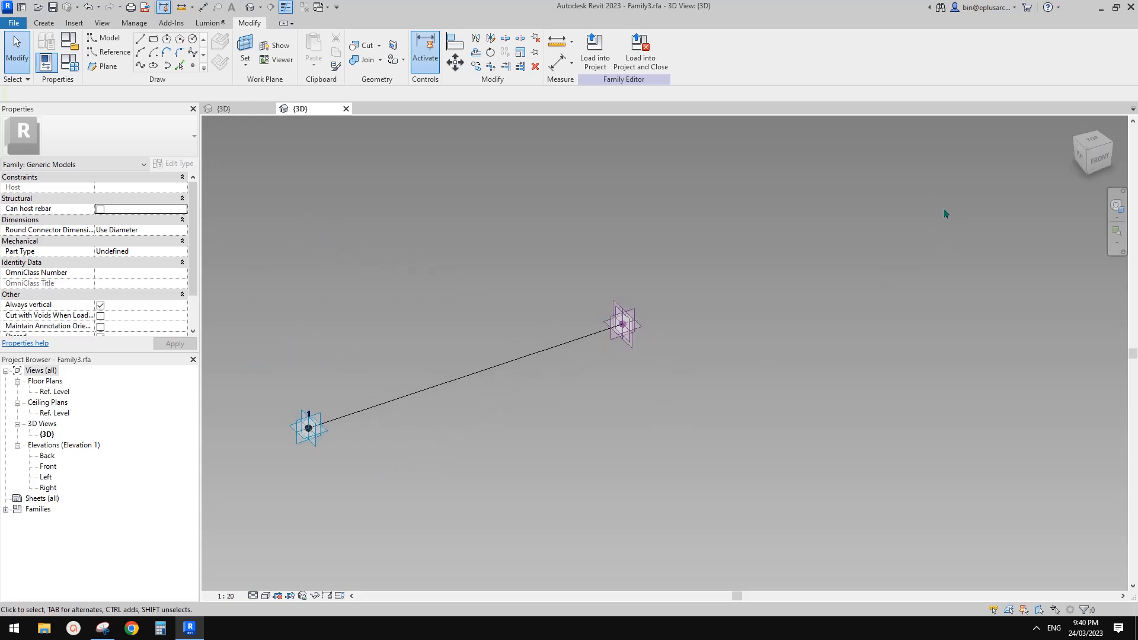
middle_click_drag(772, 256, 753, 309, "shift")
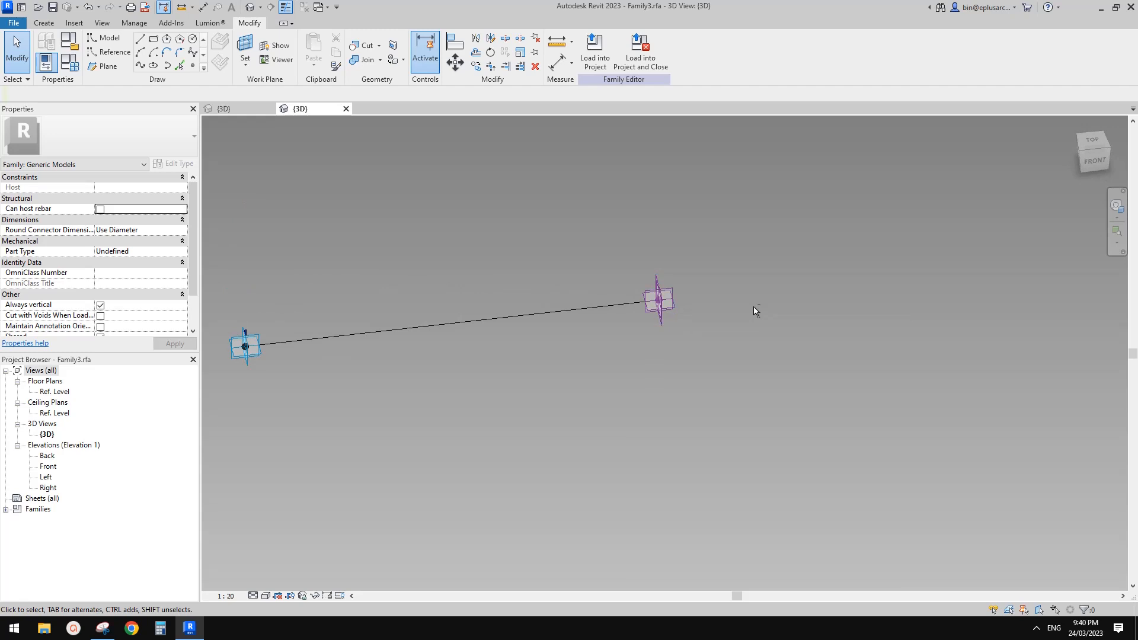
middle_click_drag(750, 317, 611, 313, "shift")
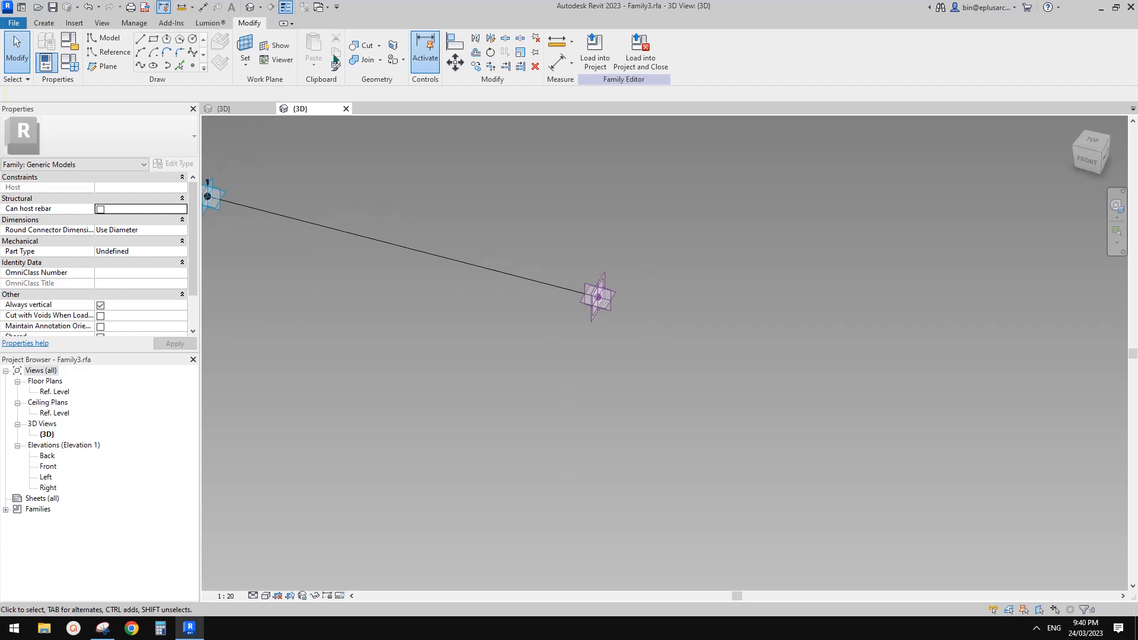
middle_click_drag(531, 197, 541, 208)
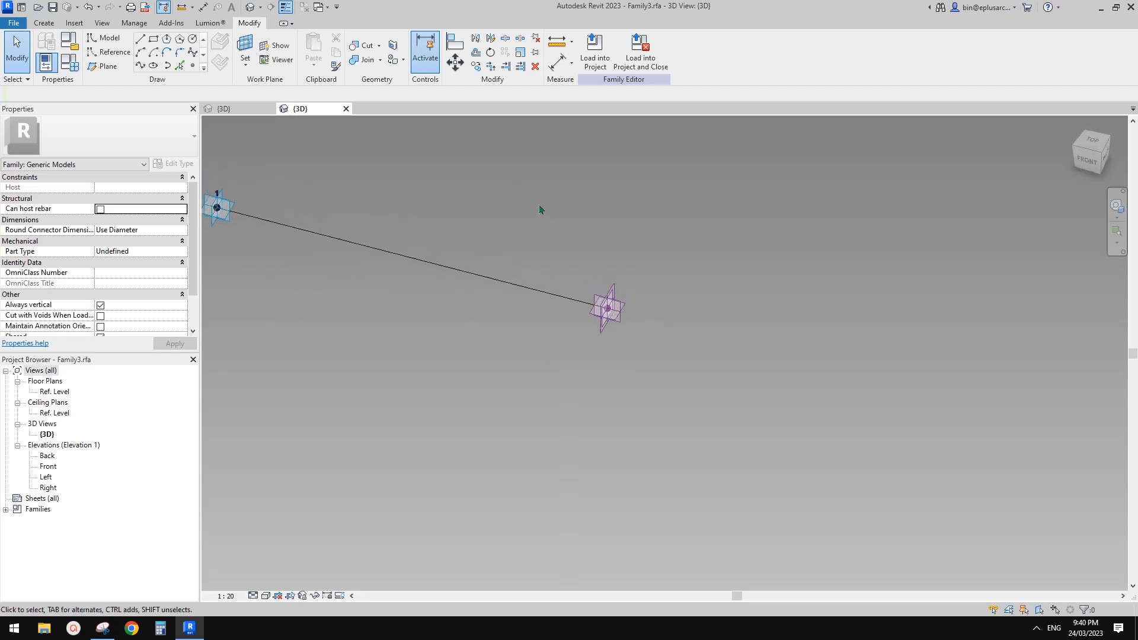
left_click(192, 67)
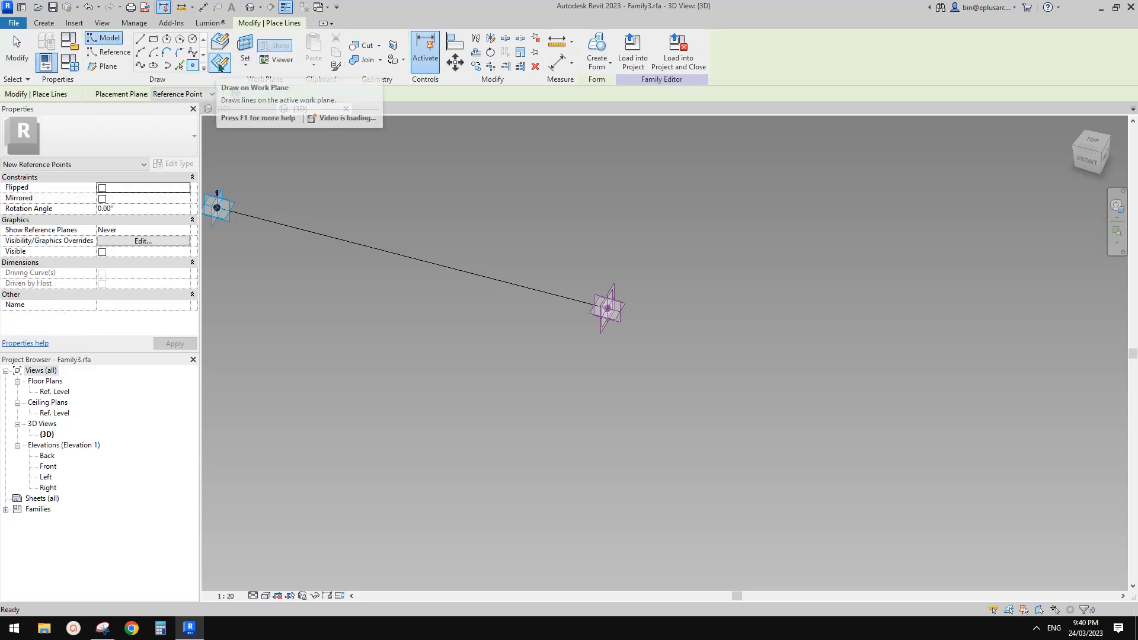
left_click(220, 63)
middle_click_drag(636, 283, 618, 281, "shift")
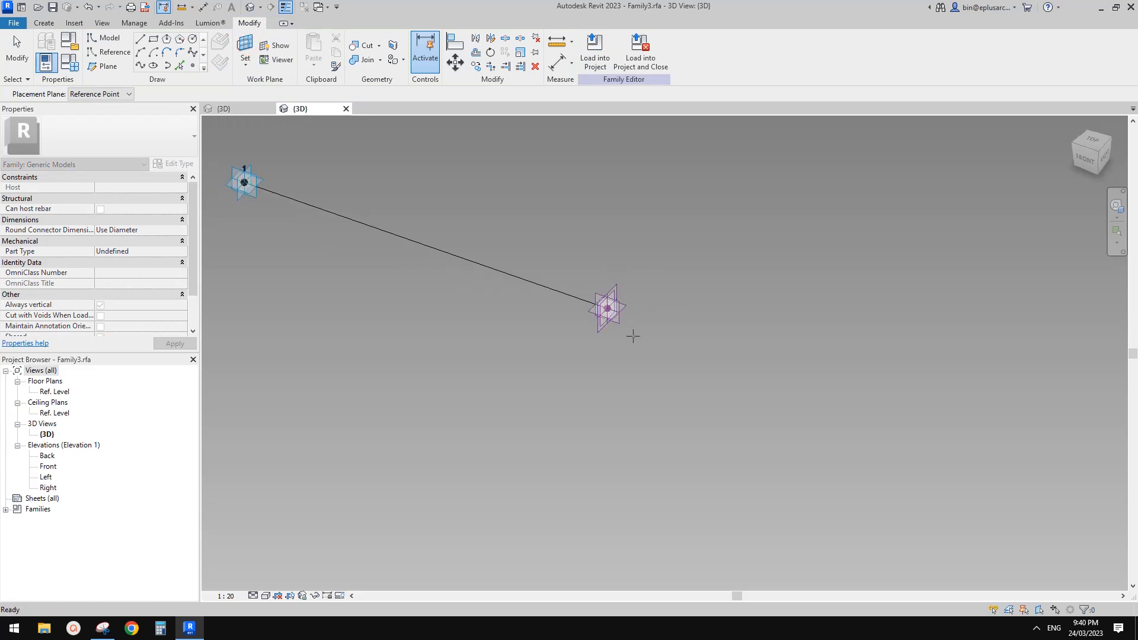
key("Escape")
Try showing only the normal reference plane on the line's far reference point, and undo that change
scroll(620, 332, "up", 2)
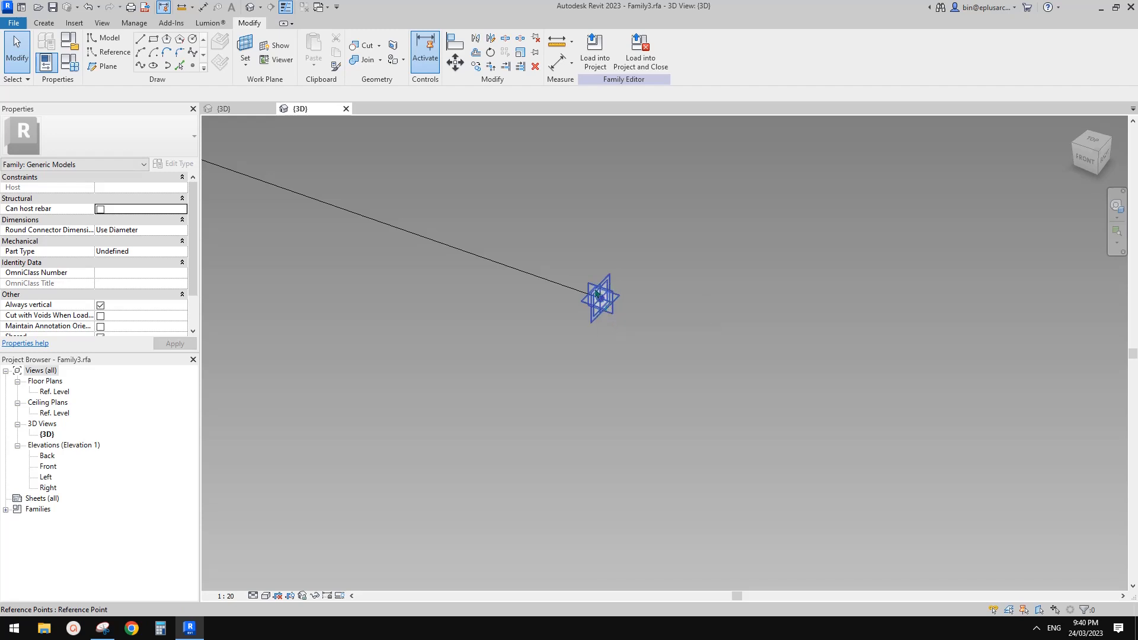
key("Tab")
left_click(607, 308)
left_click(609, 307)
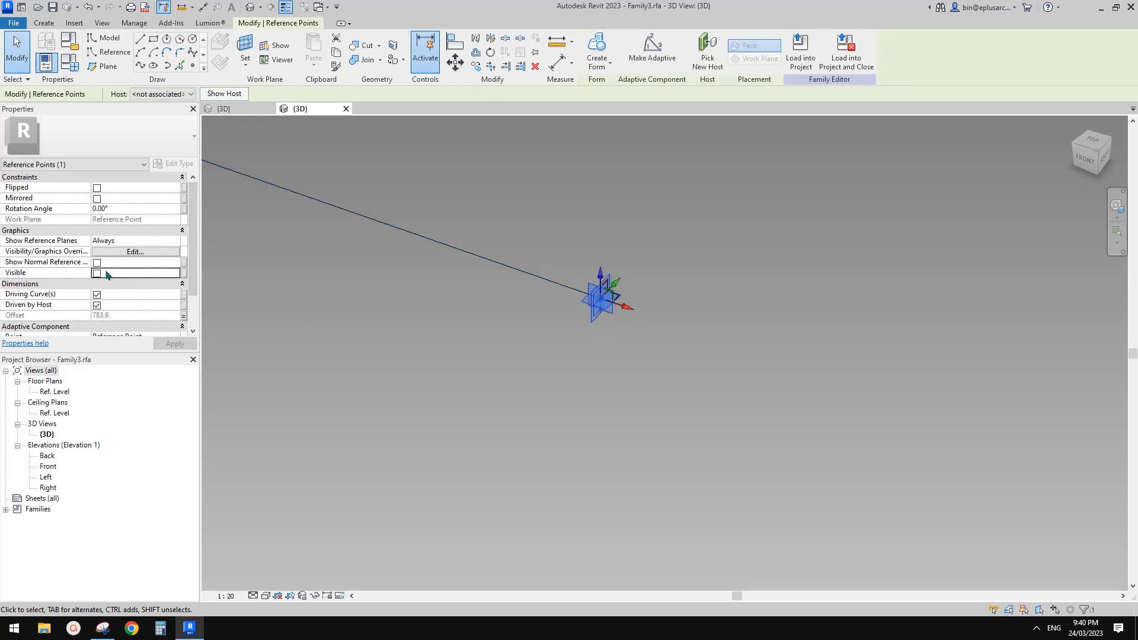
left_click(96, 263)
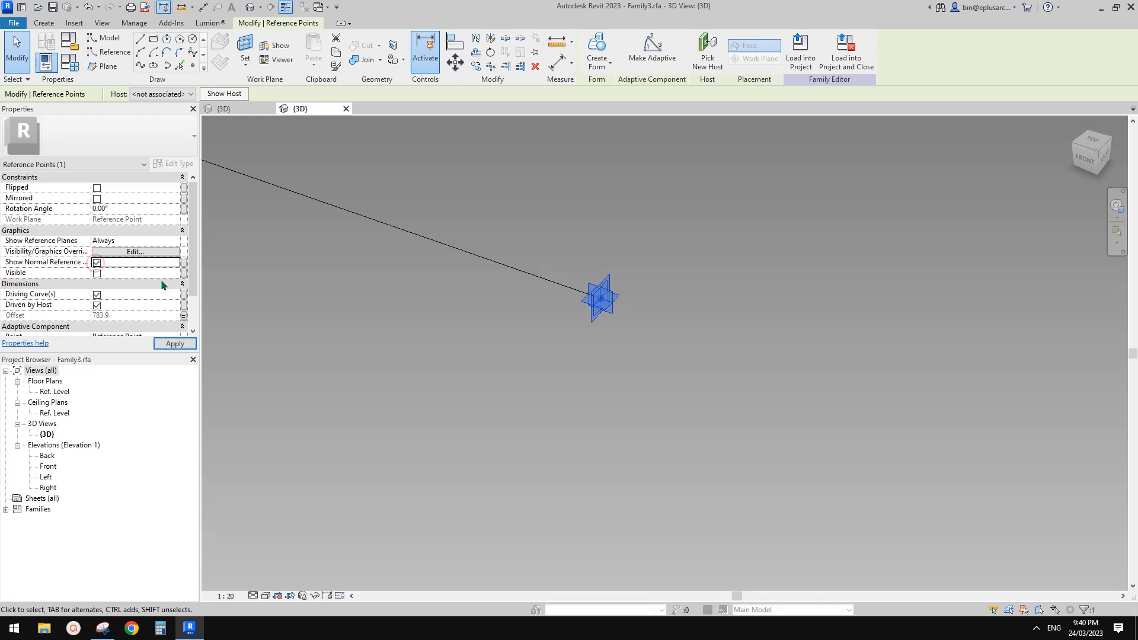
left_click(383, 302)
middle_click_drag(453, 313, 559, 322, "shift")
left_click(590, 299)
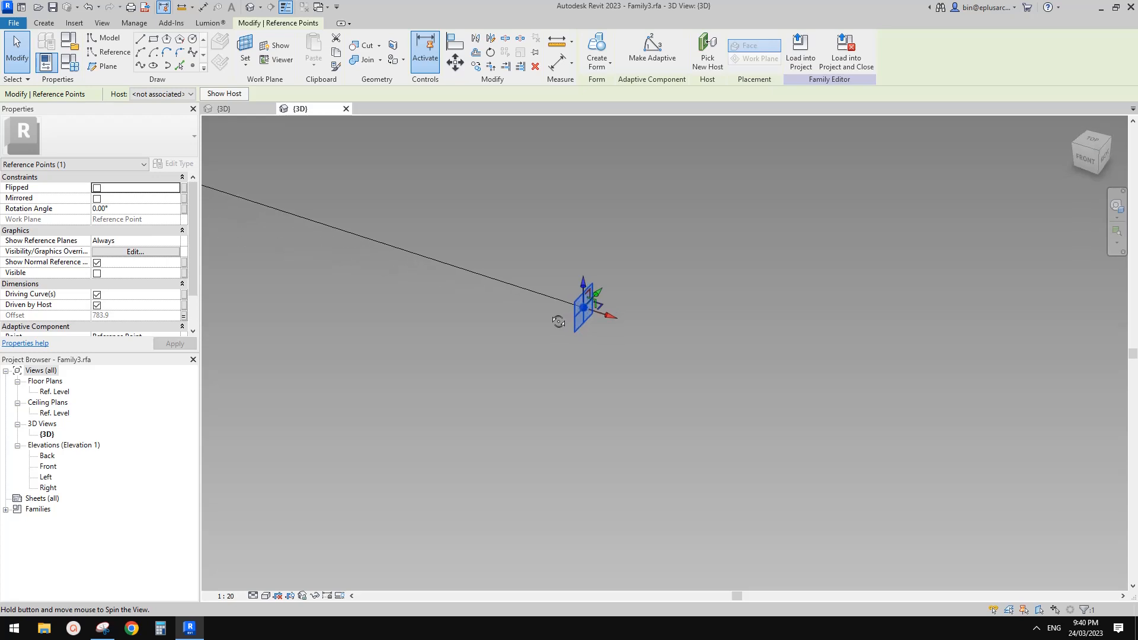
left_click(593, 344)
left_click(592, 301)
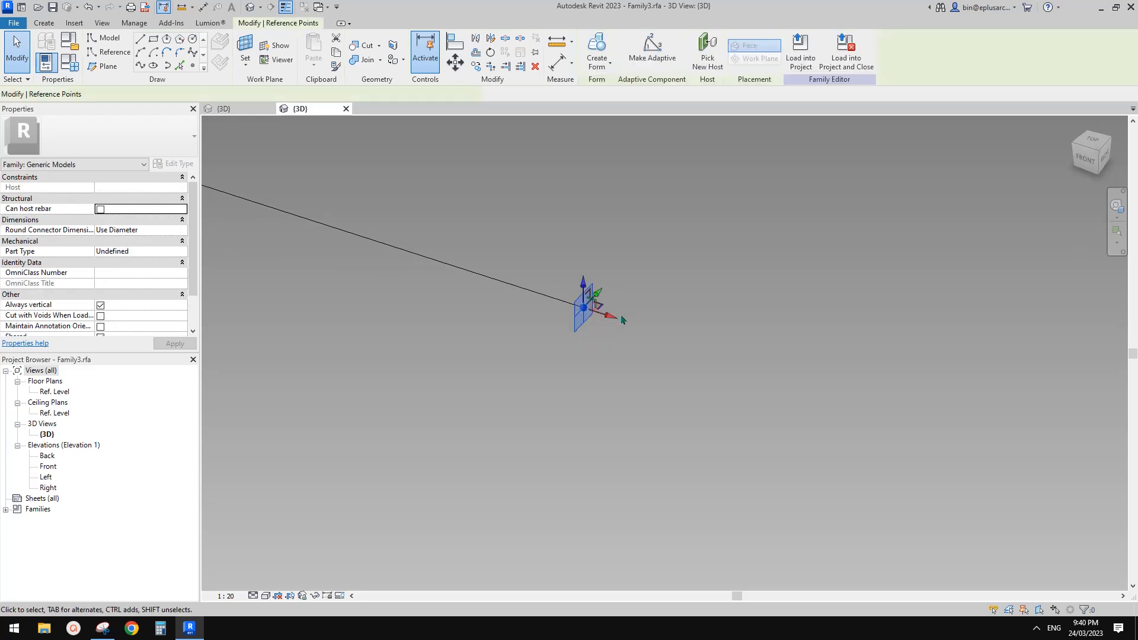
middle_click_drag(593, 300, 598, 306)
key("ctrl+z")
middle_click_drag(337, 212, 335, 226)
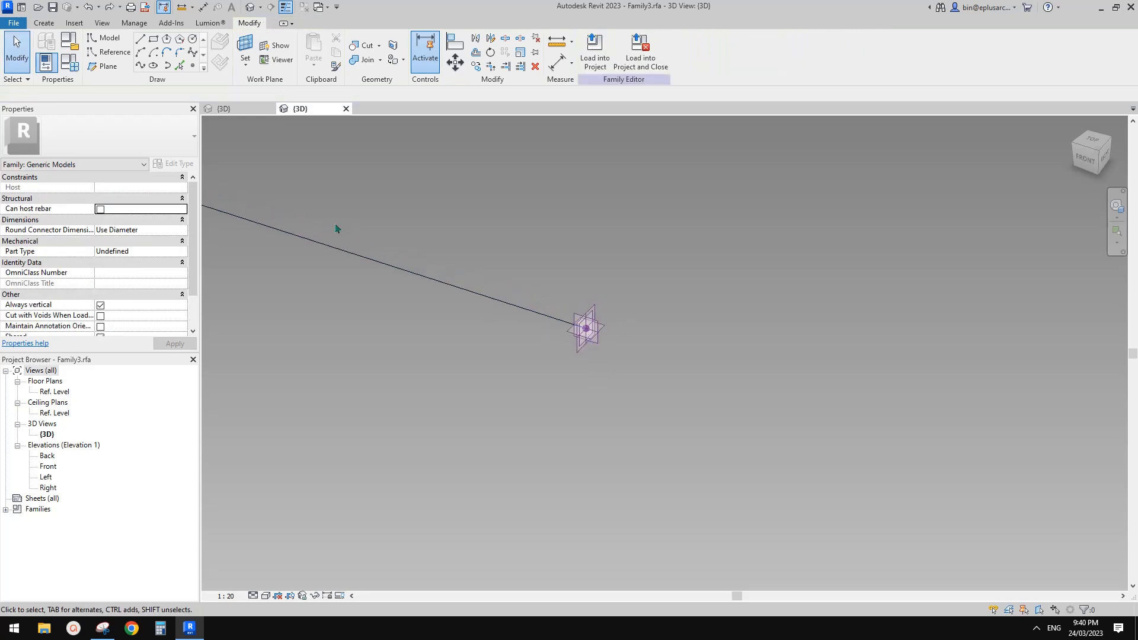
Set the far reference point's plane perpendicular to the line as work plane, and place a new reference point at its centre
left_click(192, 65)
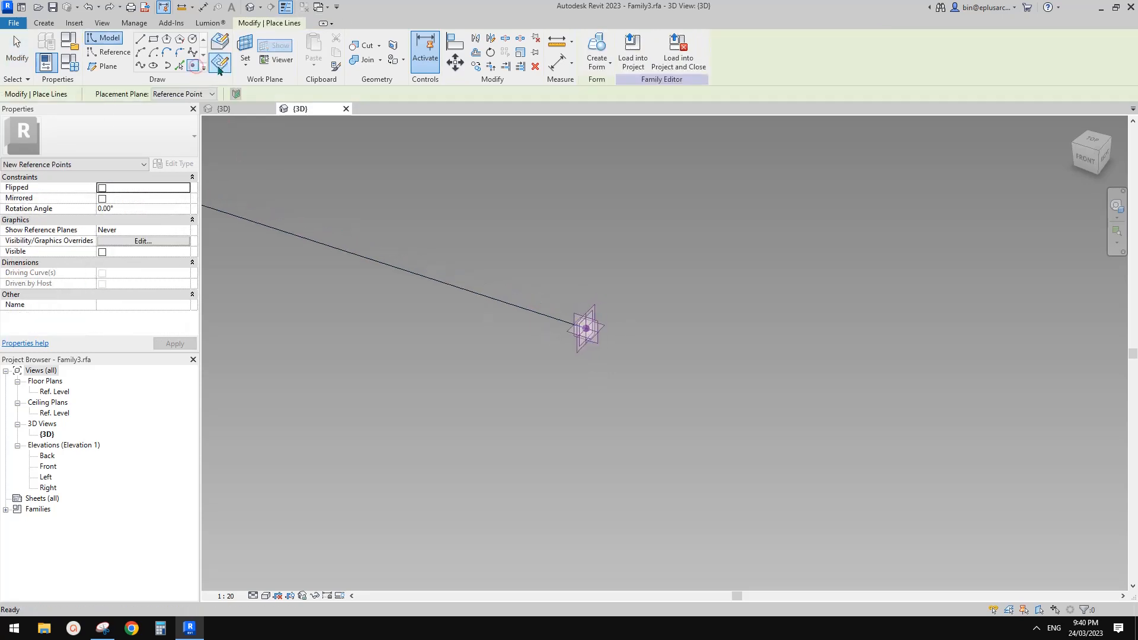
left_click(245, 50)
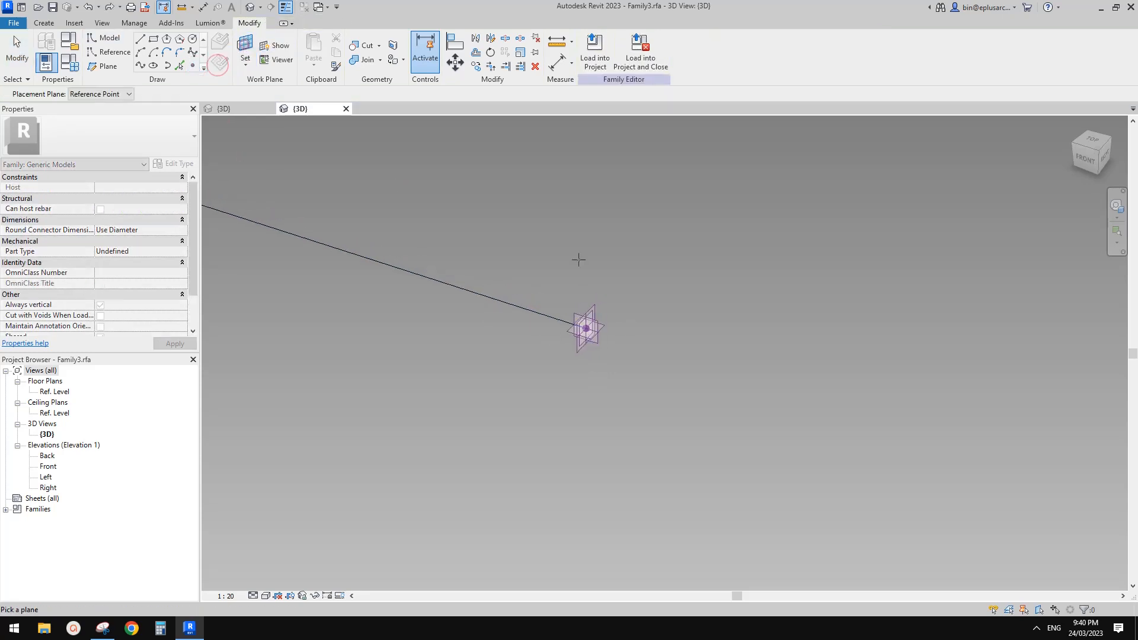
left_click(592, 304)
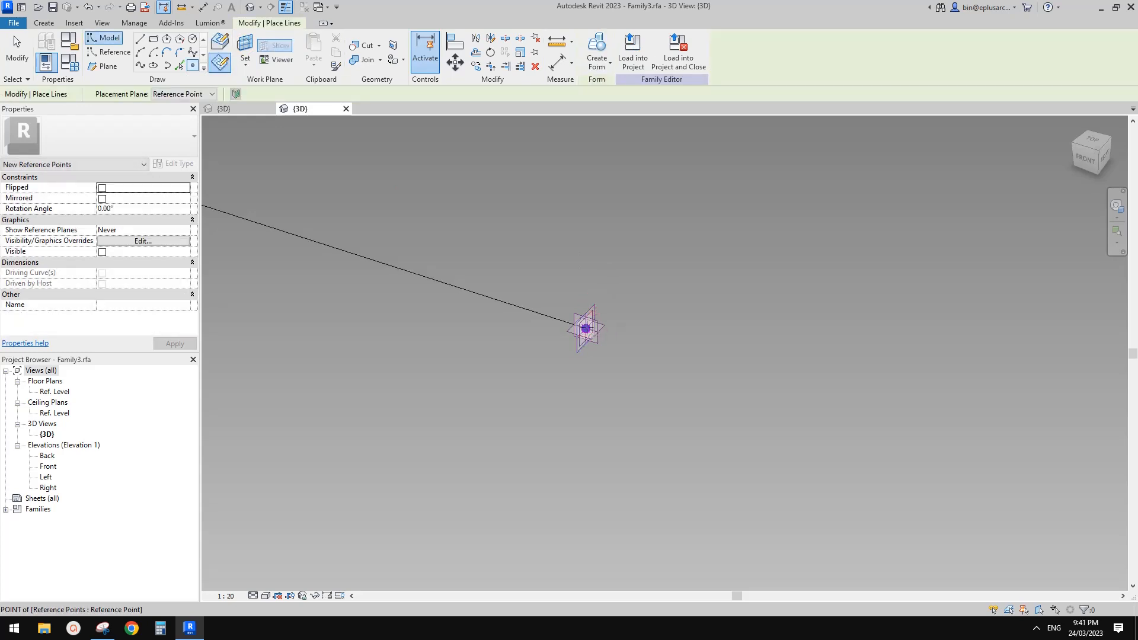
left_click(586, 328)
left_click(617, 355)
key("Escape")
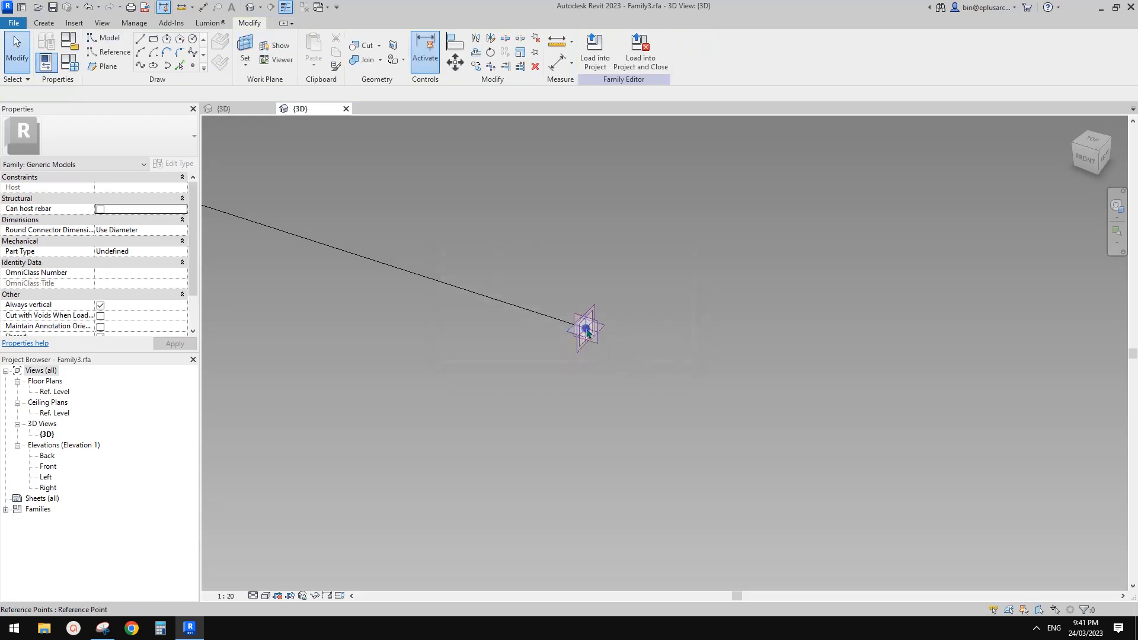
Move the new reference point out beyond the line's end to an offset of about 174.5 from its host plane
left_click(587, 333)
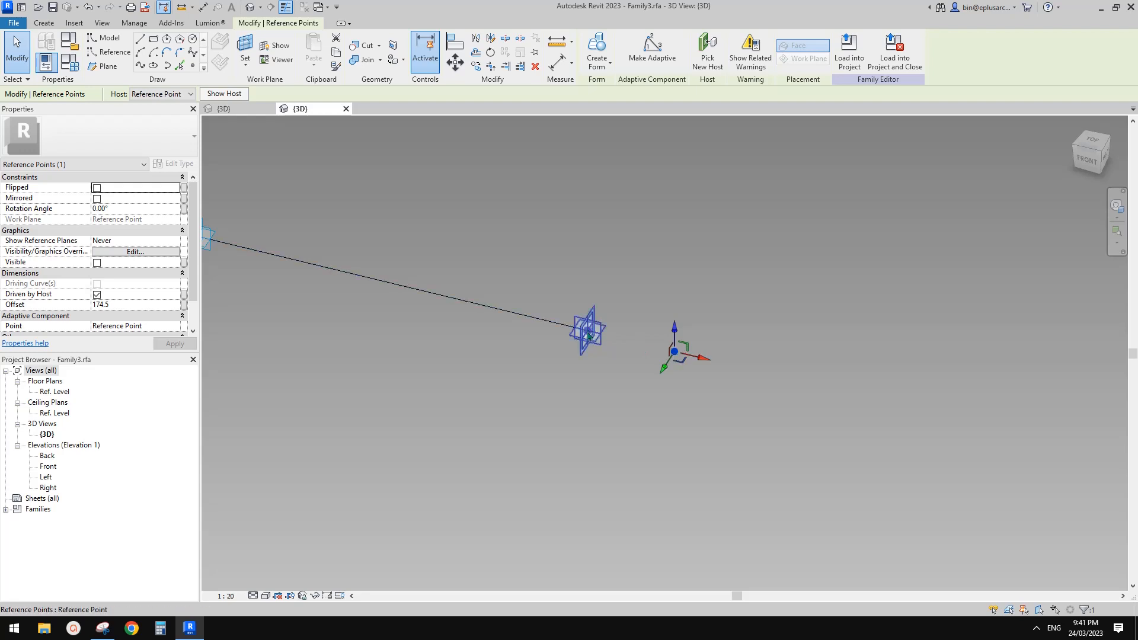
middle_click_drag(598, 336, 613, 349, "shift")
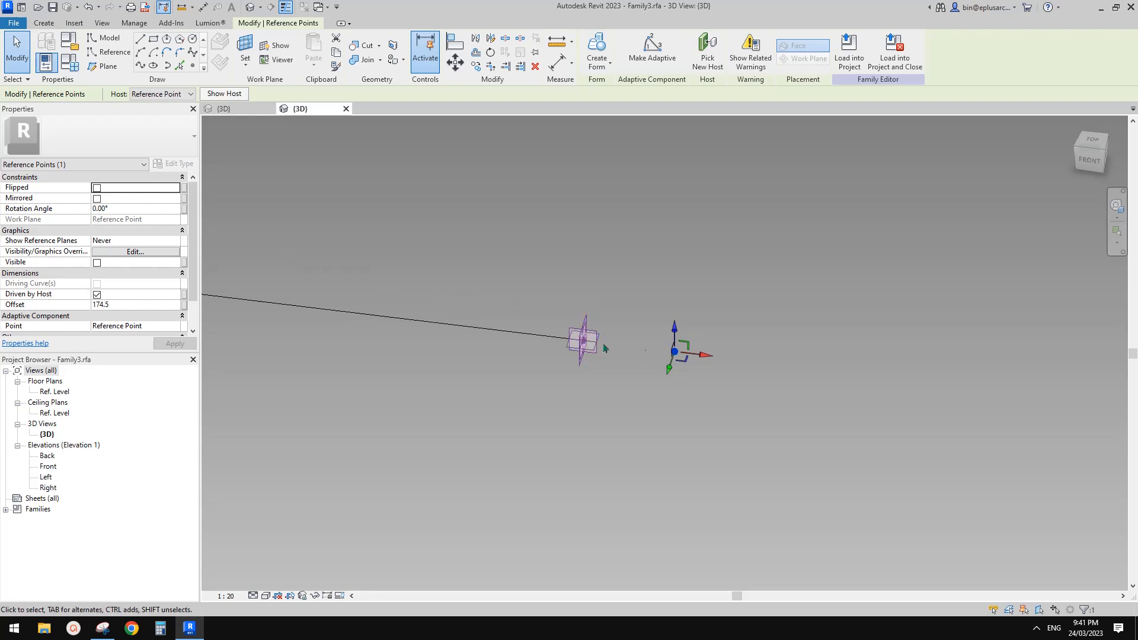
mouse_move(651, 353)
middle_mouse_down("shift")
mouse_move(764, 267)
mouse_move(483, 355)
mouse_move(590, 321)
mouse_move(661, 373)
mouse_move(658, 349)
middle_mouse_up("shift")
scroll(630, 325, "down", 1)
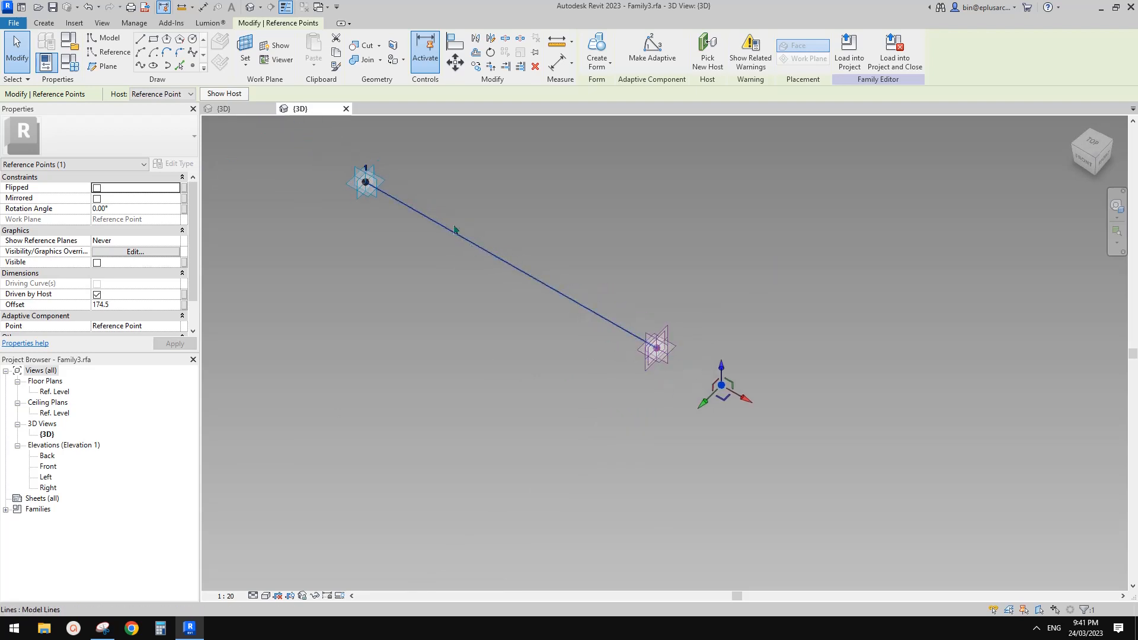
middle_click_drag(711, 412, 727, 373)
scroll(720, 391, "up", 1)
middle_click_drag(634, 352, 656, 364)
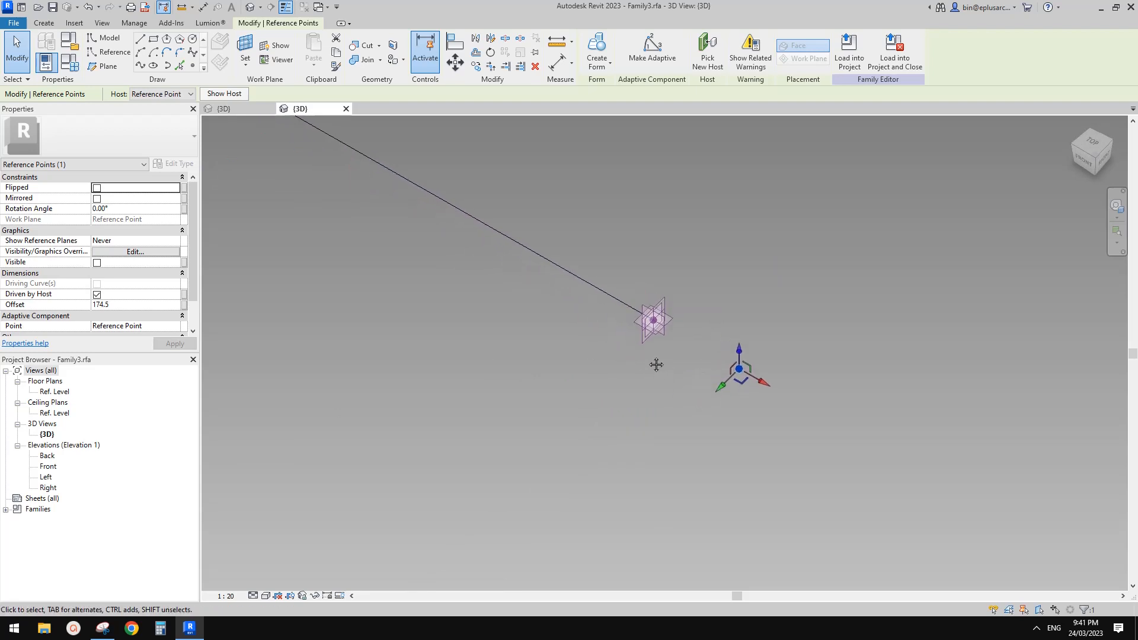
scroll(557, 331, "down", 1)
middle_click_drag(552, 331, 603, 352)
Move adaptive point 1 and the line's far reference point slightly to test how the hosted offset point responds
left_click(604, 352)
mouse_move(366, 164)
left_mouse_down()
mouse_move(340, 192)
mouse_move(359, 181)
left_mouse_up()
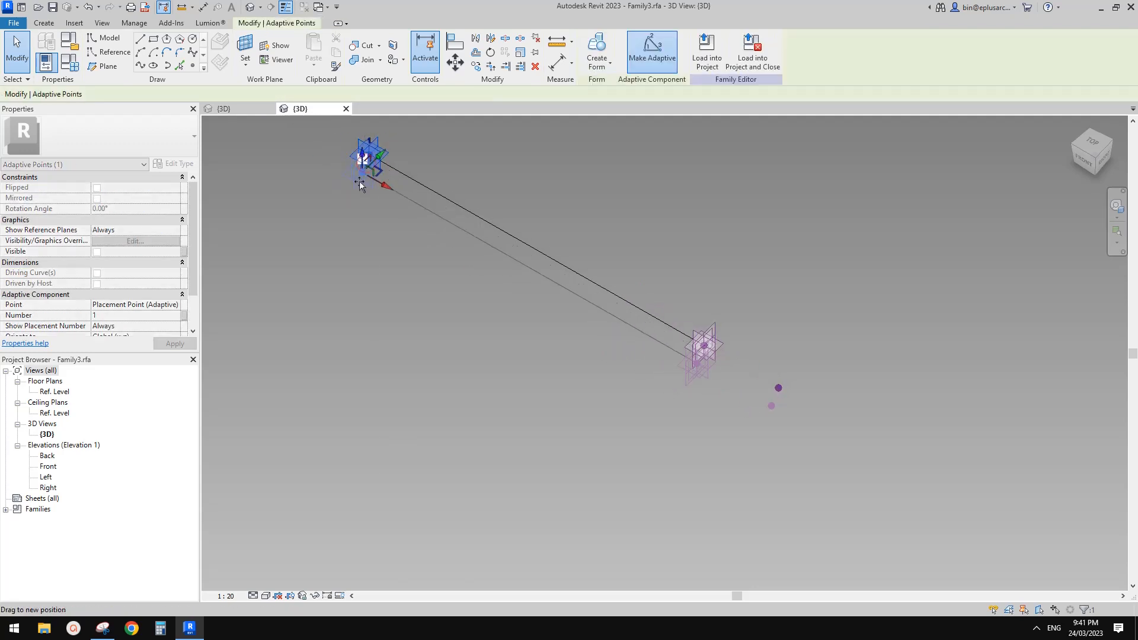
middle_click_drag(703, 376, 683, 364)
left_click(683, 364)
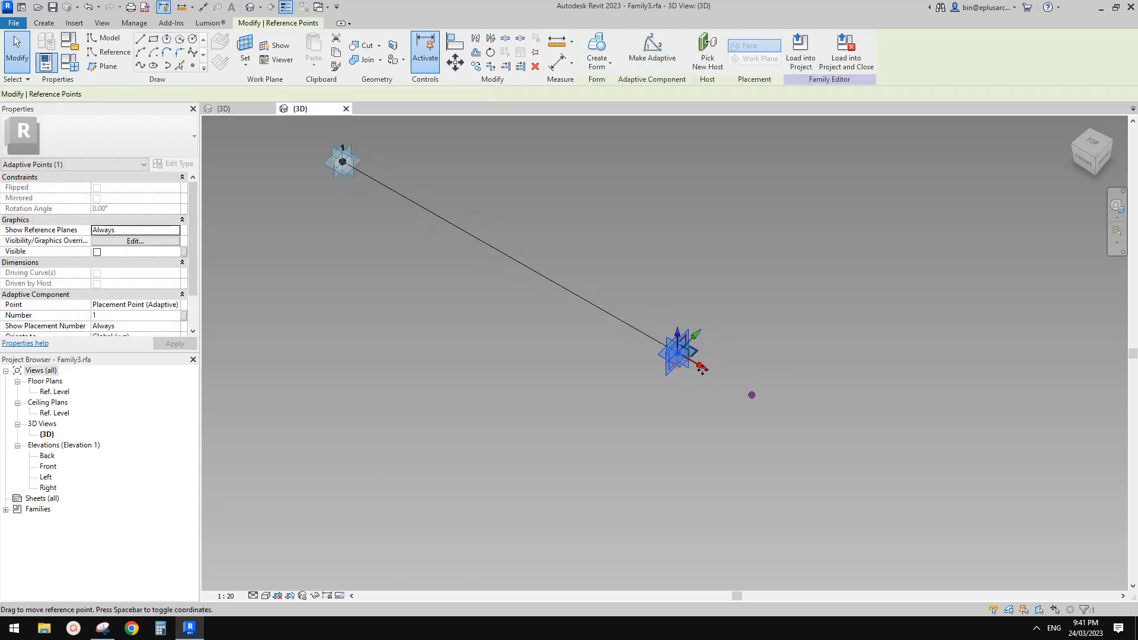
mouse_move(702, 370)
left_mouse_down()
mouse_move(667, 353)
mouse_move(696, 366)
left_mouse_up()
left_click(721, 382)
middle_click_drag(721, 383, 746, 231, "shift")
left_click(659, 351)
key("Escape")
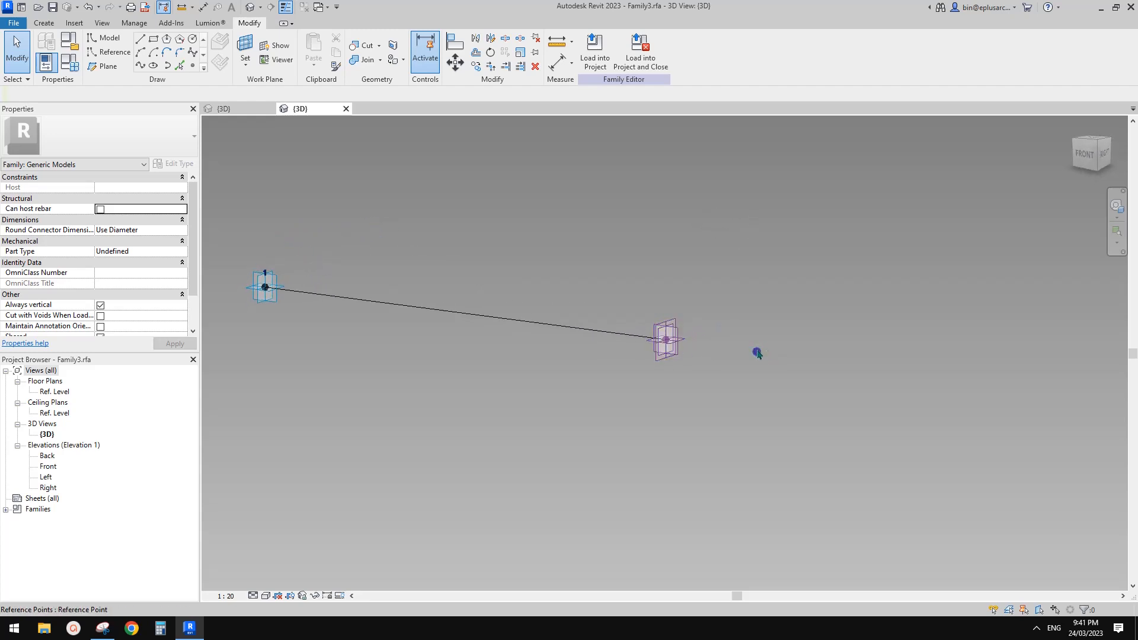
Set the offset point's horizontal plane as work plane, and place another reference point at the same location
left_click(196, 68)
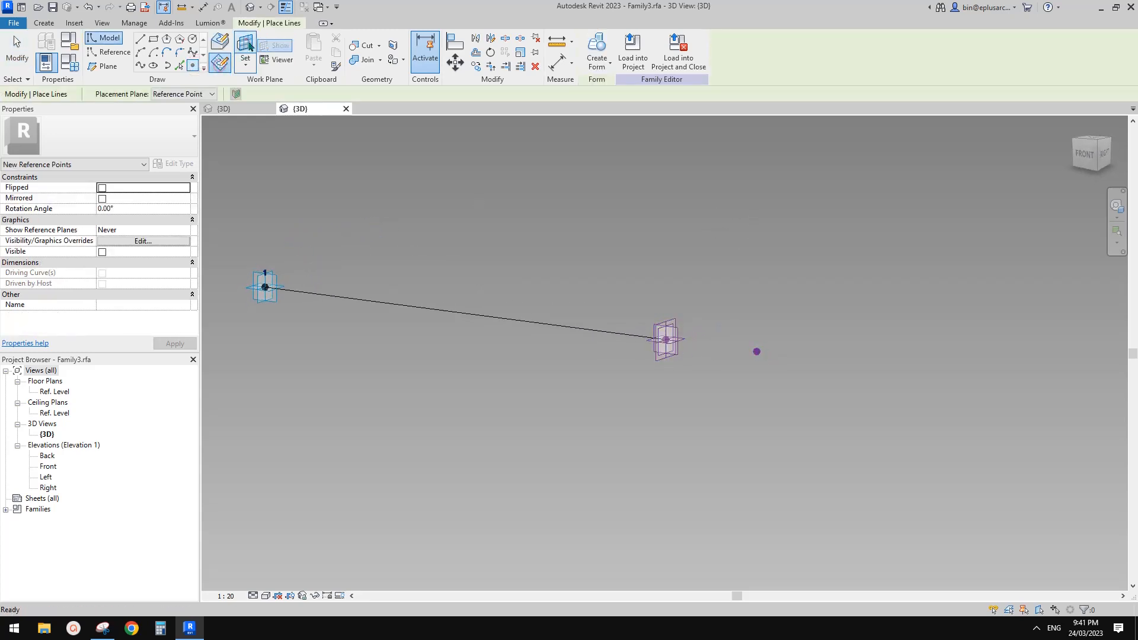
key("Escape")
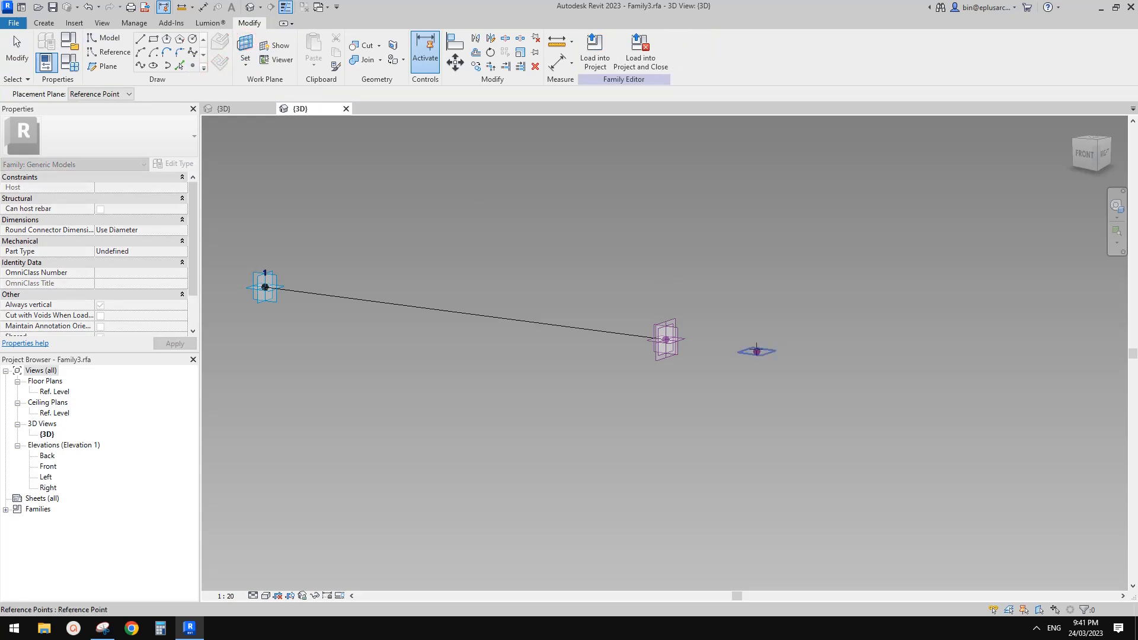
key("Return")
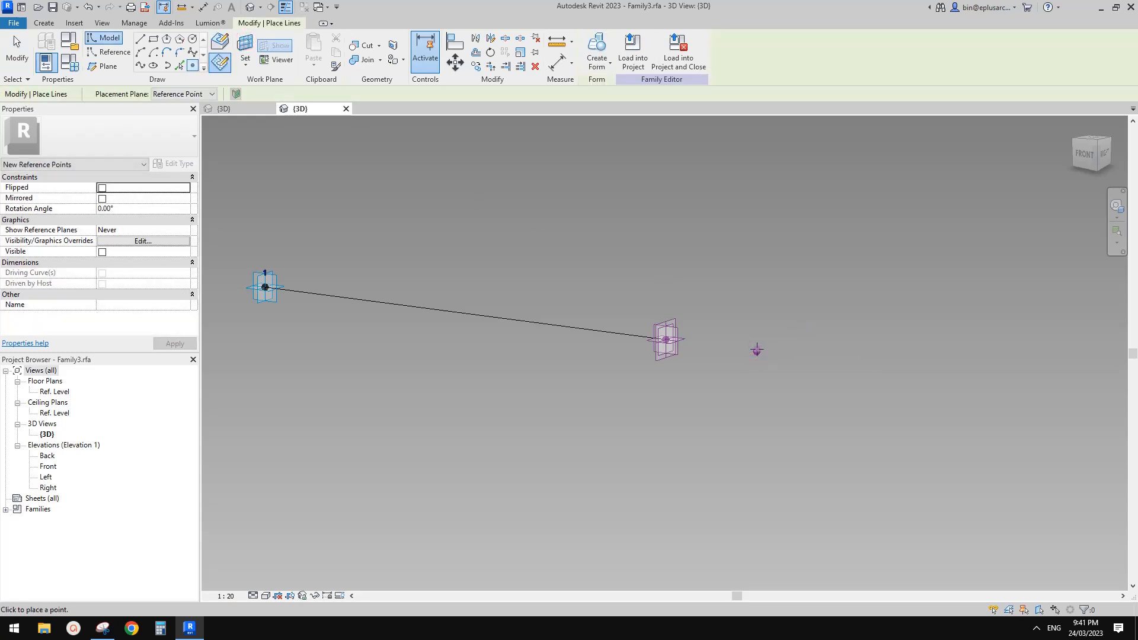
left_click(757, 352)
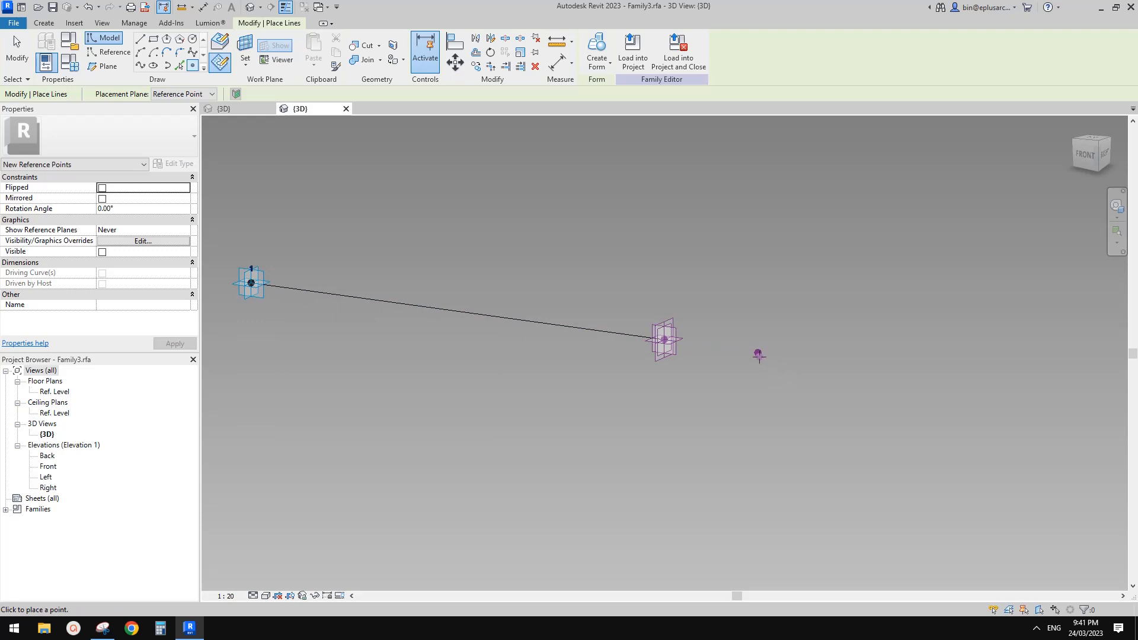
middle_click_drag(794, 361, 761, 377, "shift")
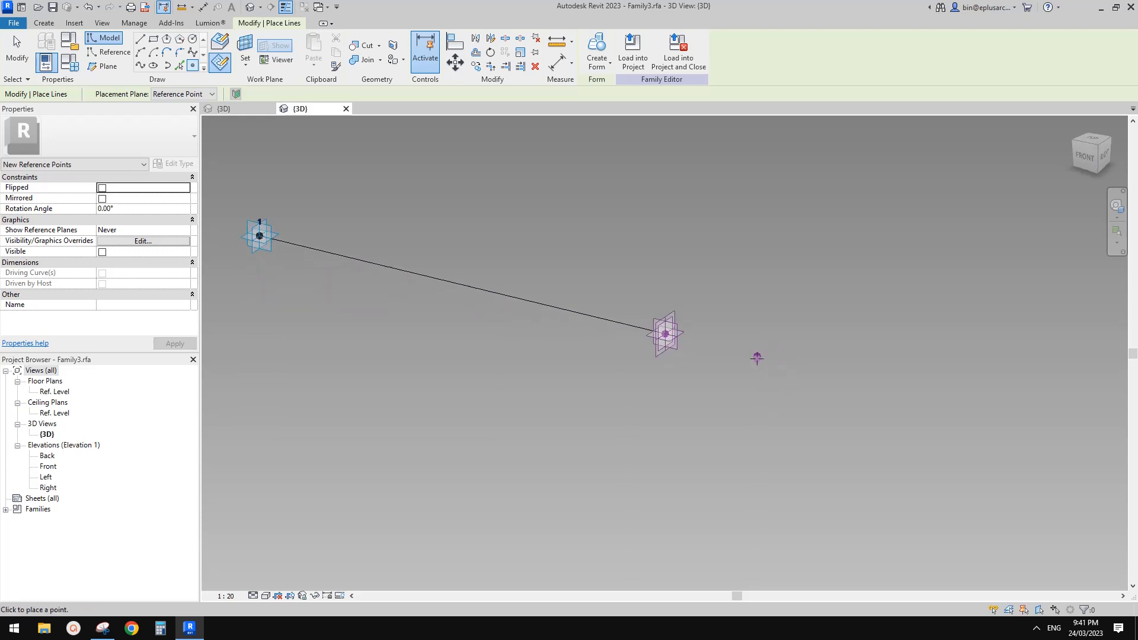
left_click(757, 356)
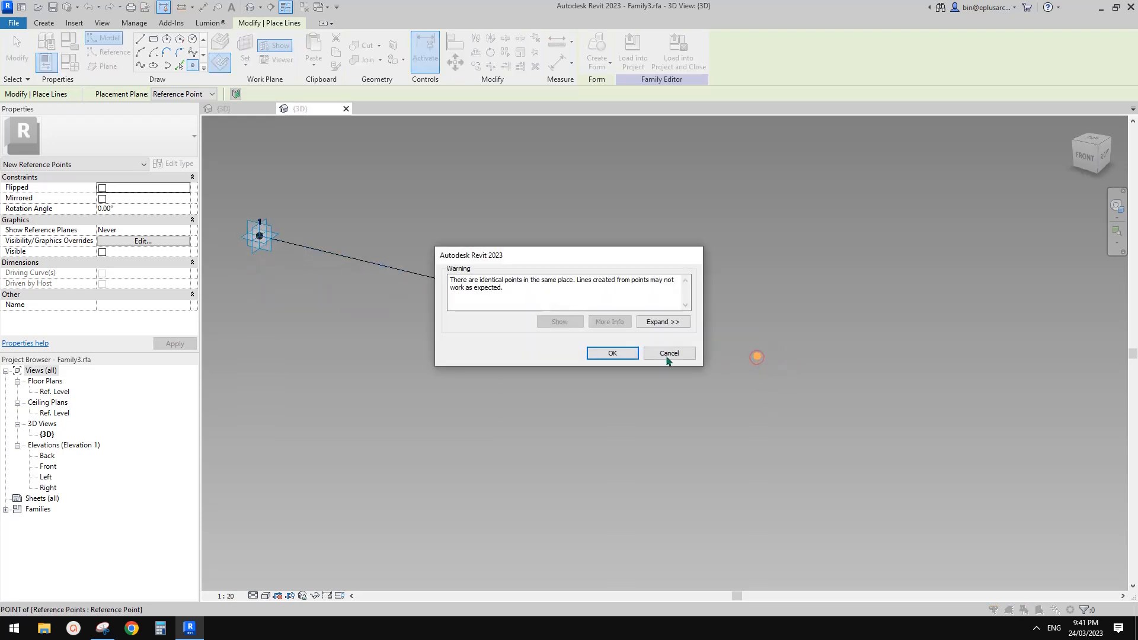
left_click(635, 358)
key("Escape")
Raise the newest reference point vertically above its host point to an offset of about 72.1
left_click(757, 356)
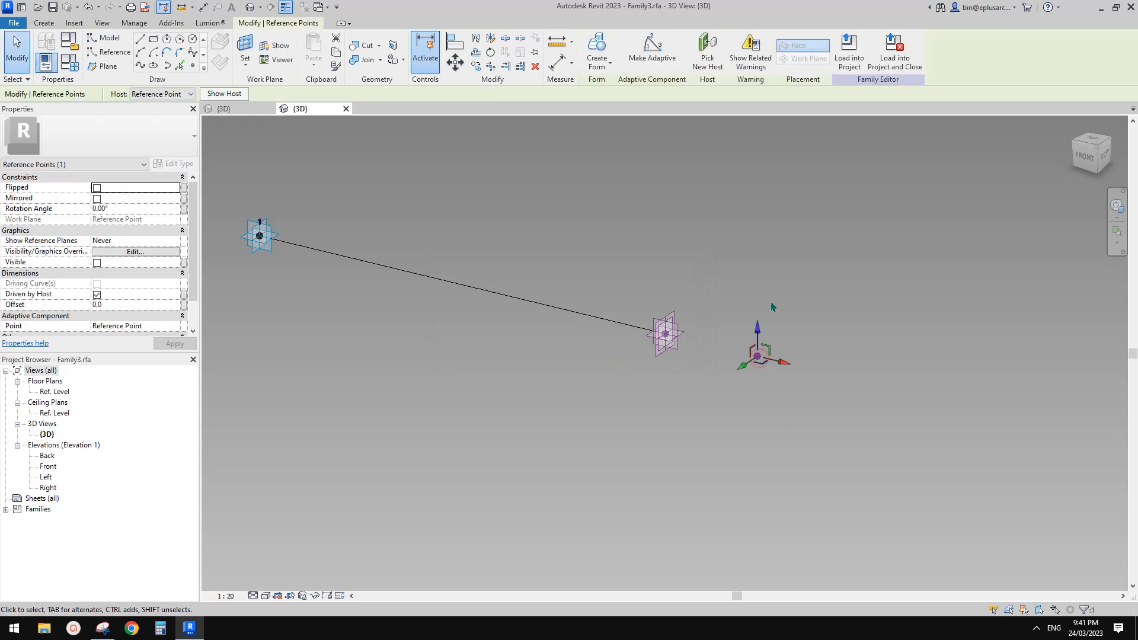
left_click_drag(758, 327, 757, 287)
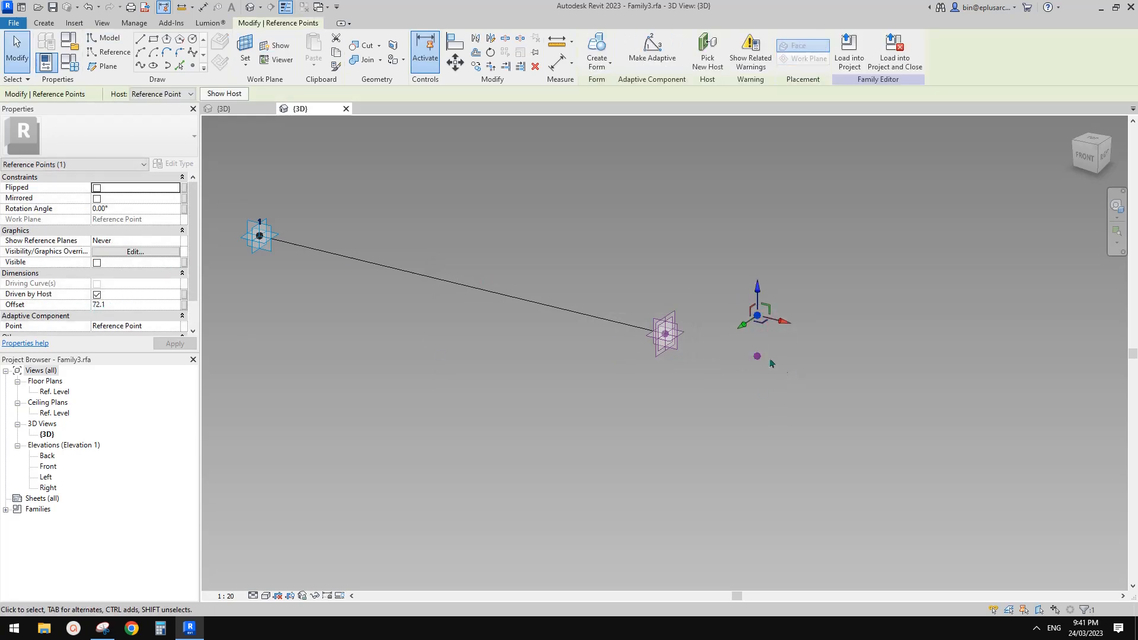
scroll(691, 362, "down", 1)
middle_click_drag(621, 378, 616, 387, "shift")
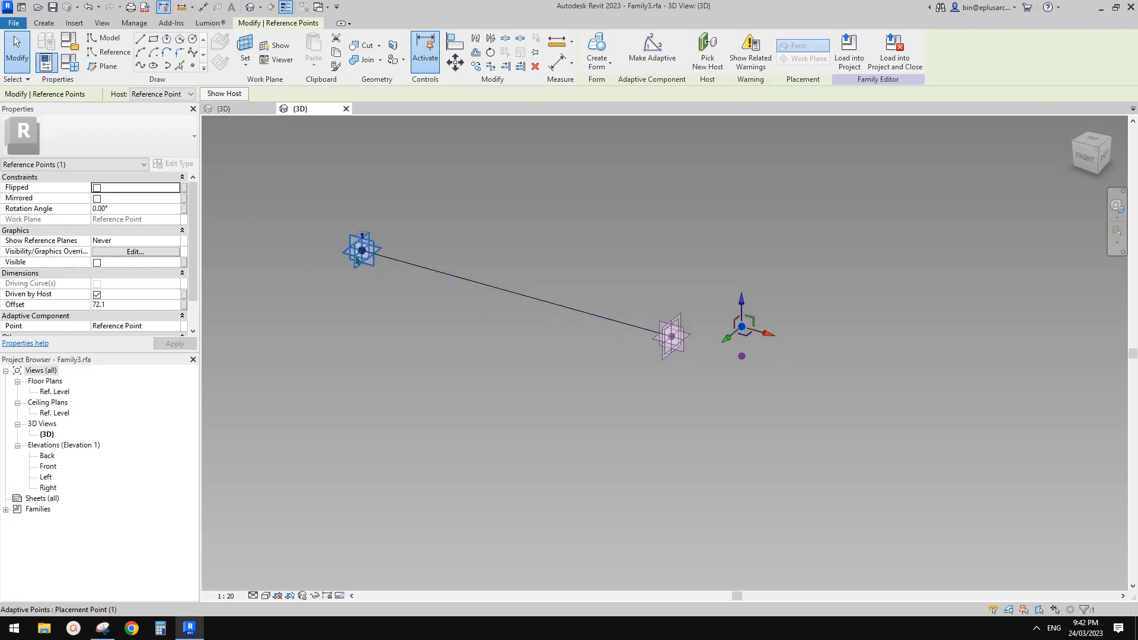
Move adaptive point 1 slightly to test how the chain of hosted points responds, and select the raised reference point
mouse_move(356, 257)
left_mouse_down()
mouse_move(325, 275)
mouse_move(377, 254)
left_mouse_up()
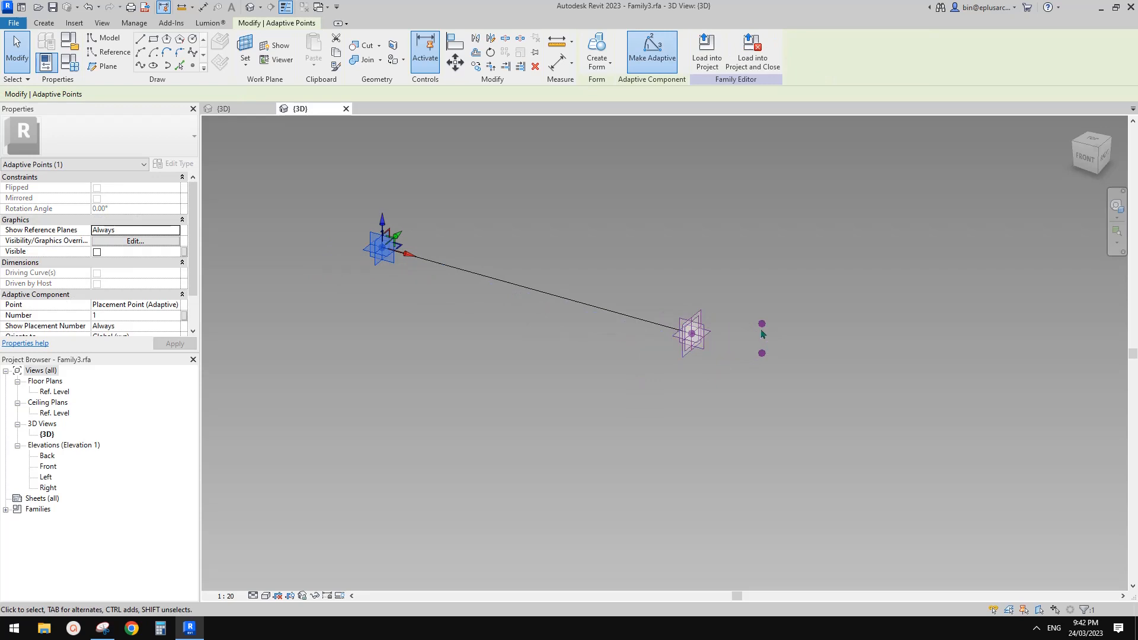
middle_click_drag(713, 352, 744, 340)
scroll(745, 339, "up", 1)
left_click(787, 290)
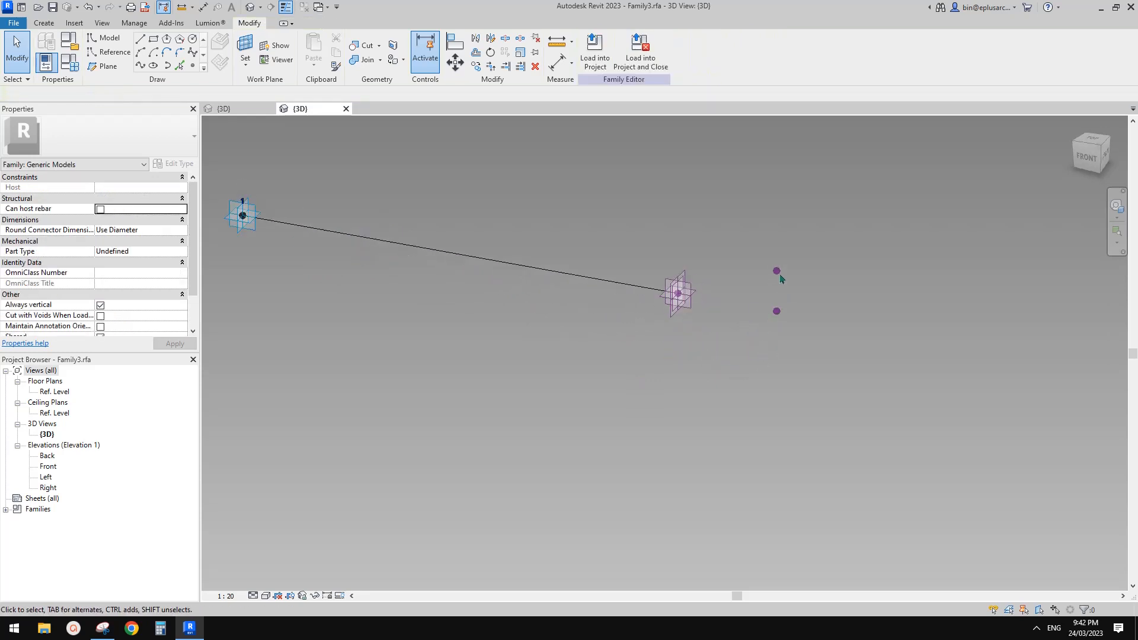
left_click(778, 274)
middle_click_drag(765, 299, 783, 267, "shift")
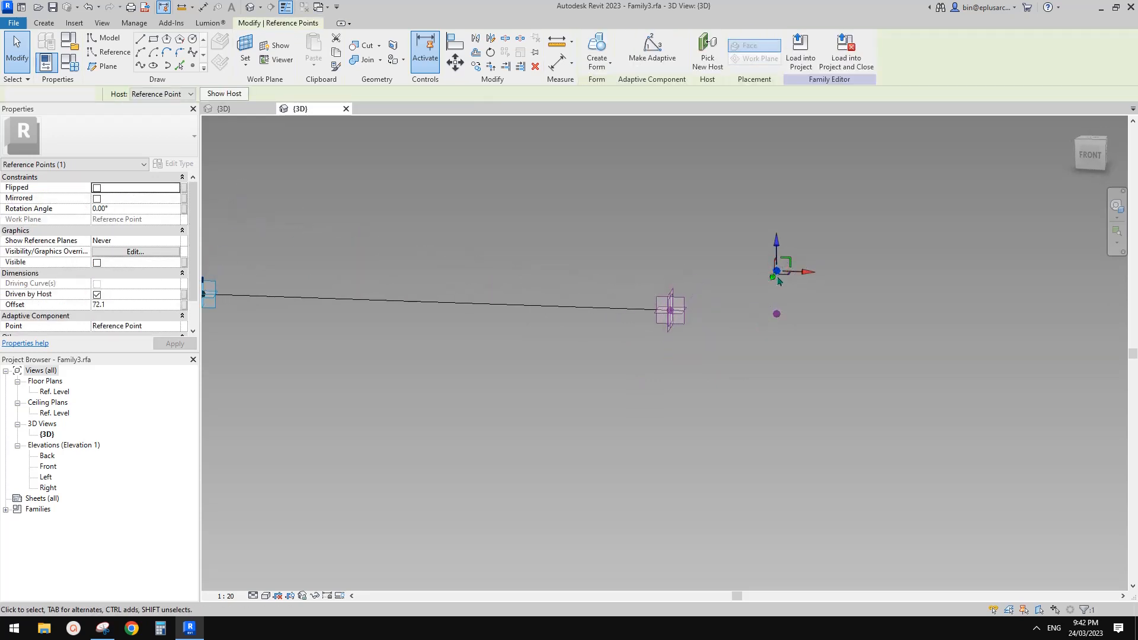
Check the annotated altitude and azimuth sketch in Snipping Tool and return to the Revit family
left_click(741, 287)
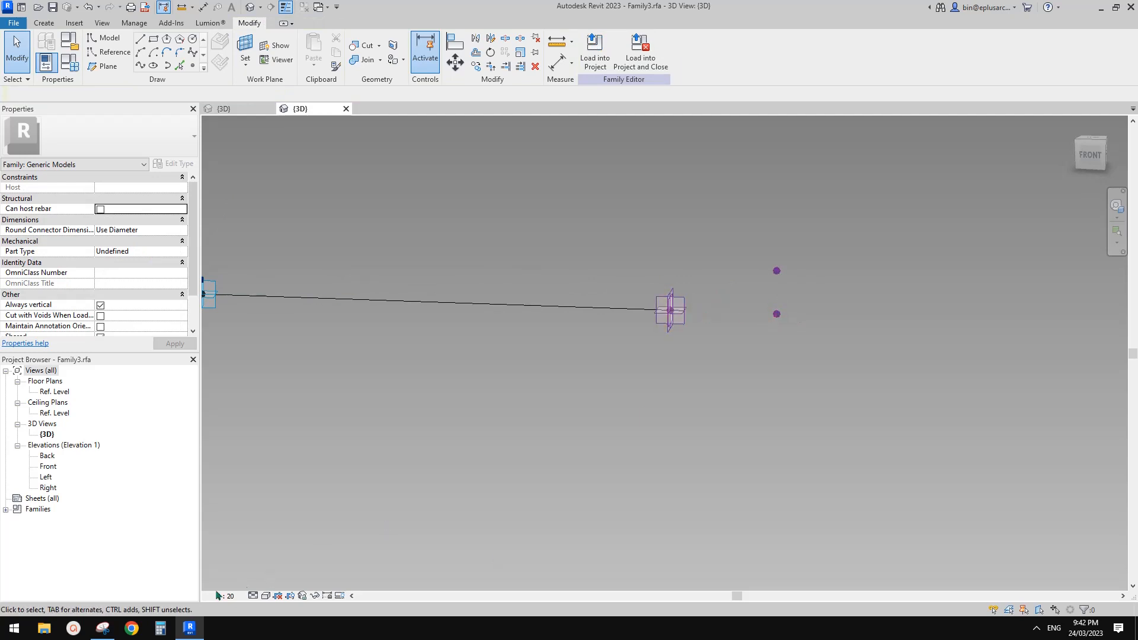
left_click(105, 631)
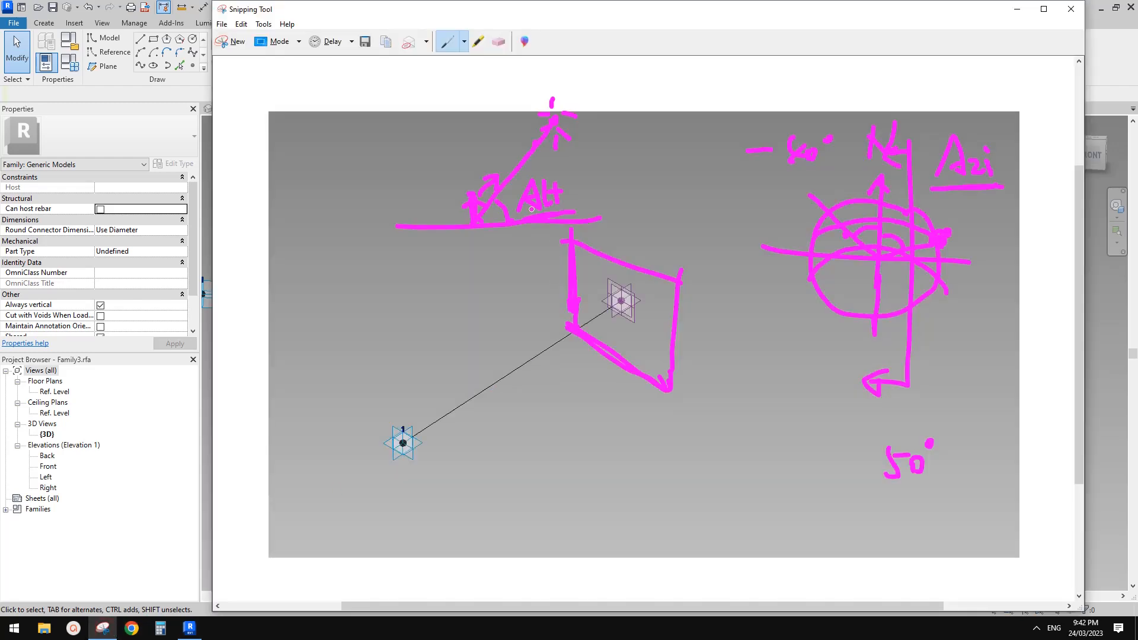
left_click(189, 628)
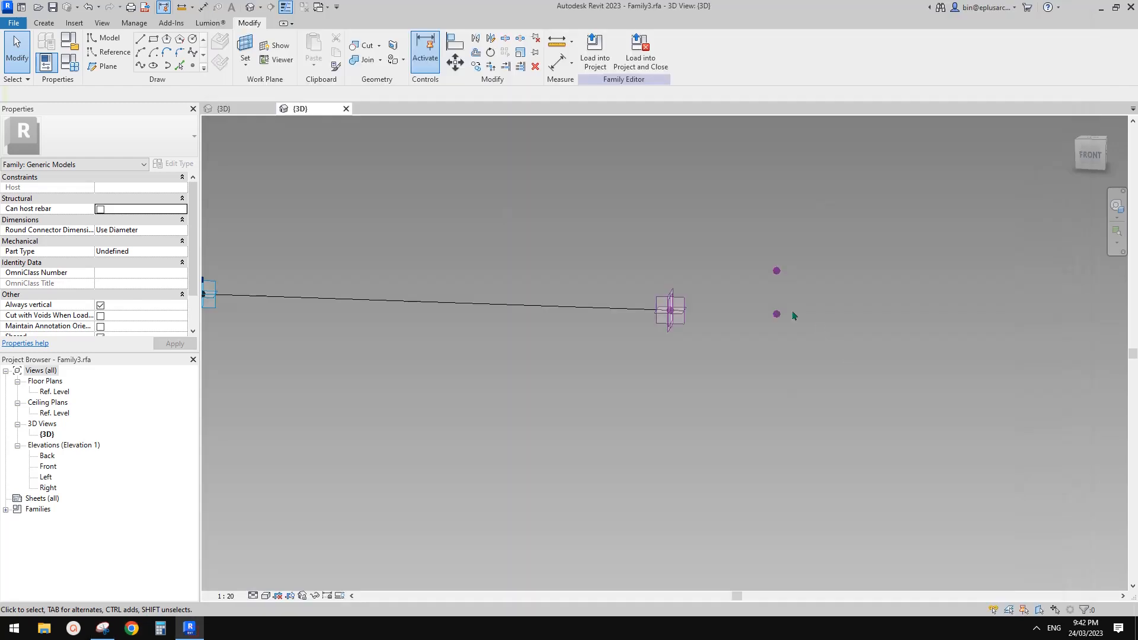
Set a vertical plane of the raised reference point as work plane, and place another reference point at the same location
middle_click_drag(798, 330, 751, 330, "shift")
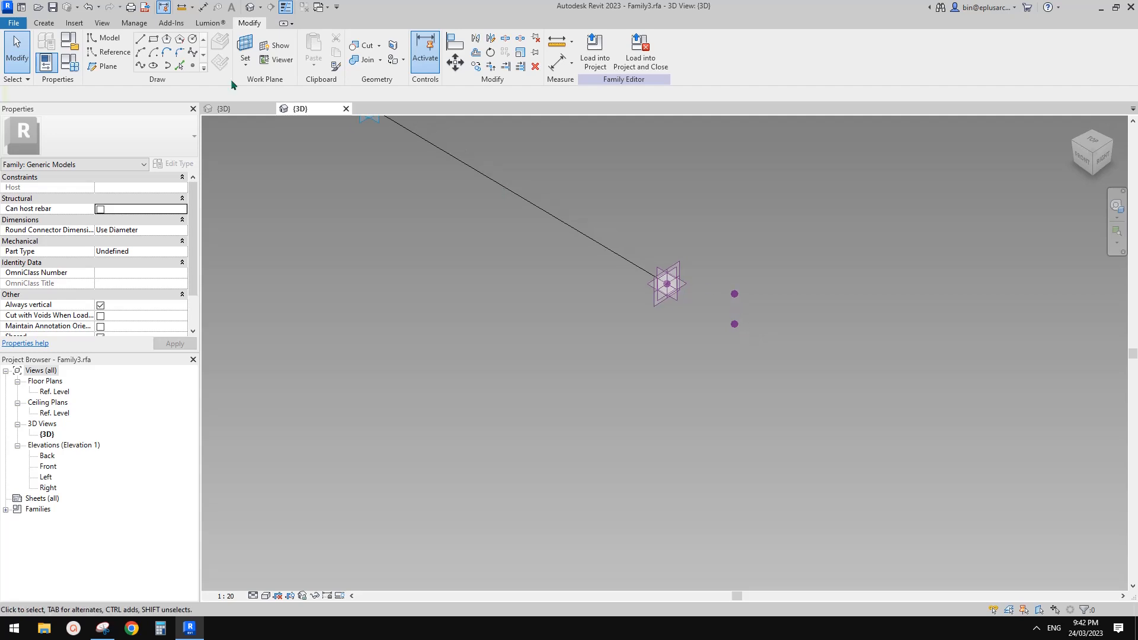
left_click(193, 67)
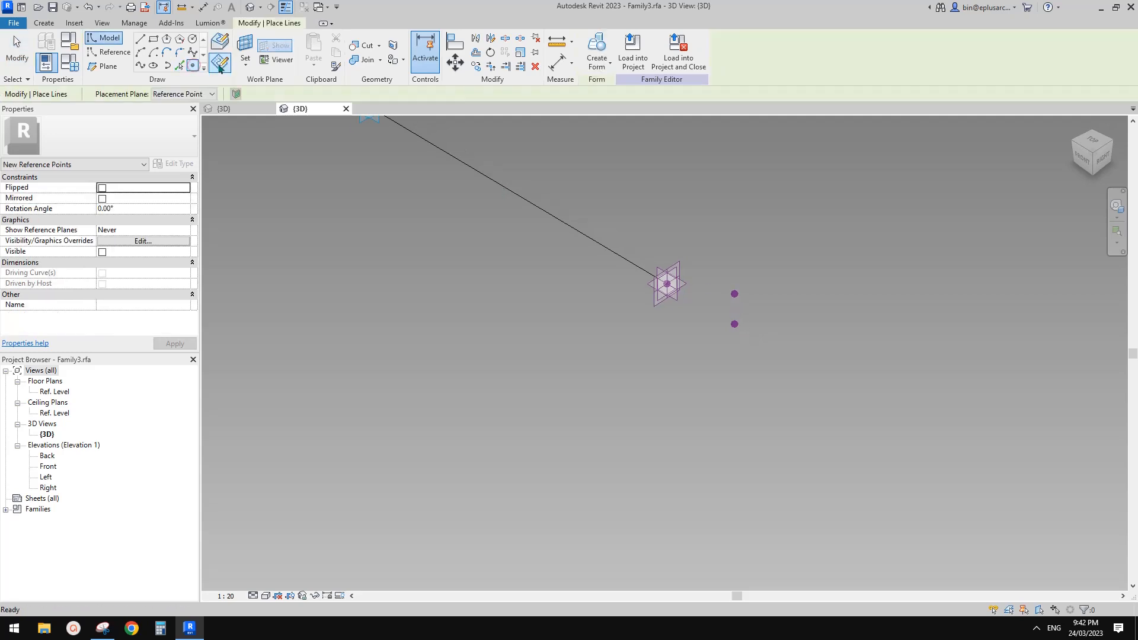
left_click(245, 48)
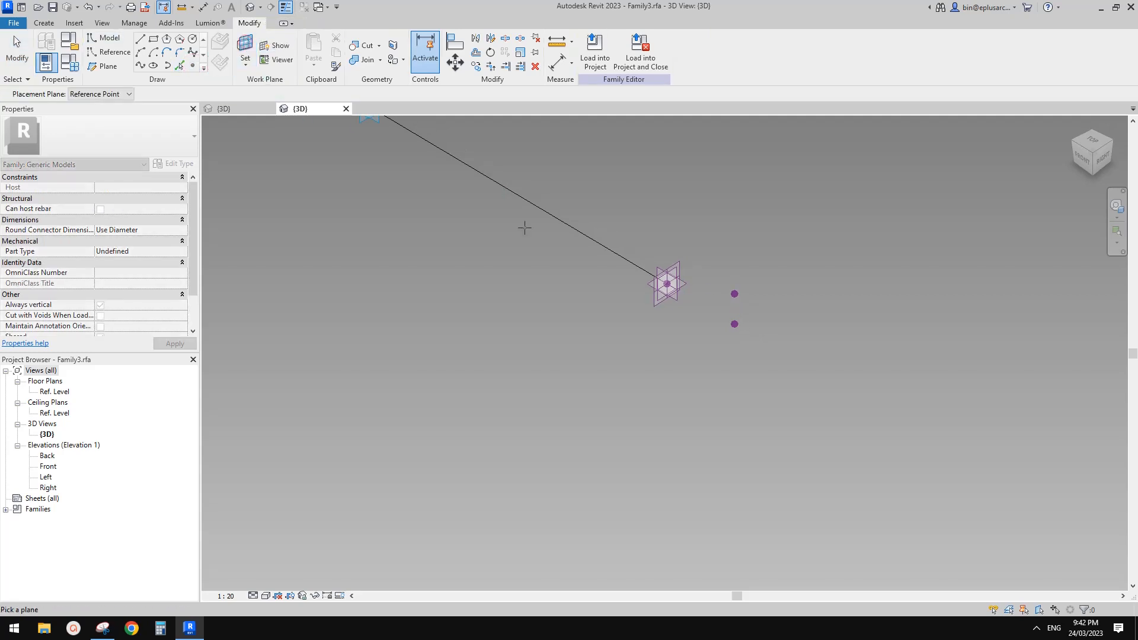
left_click(735, 294)
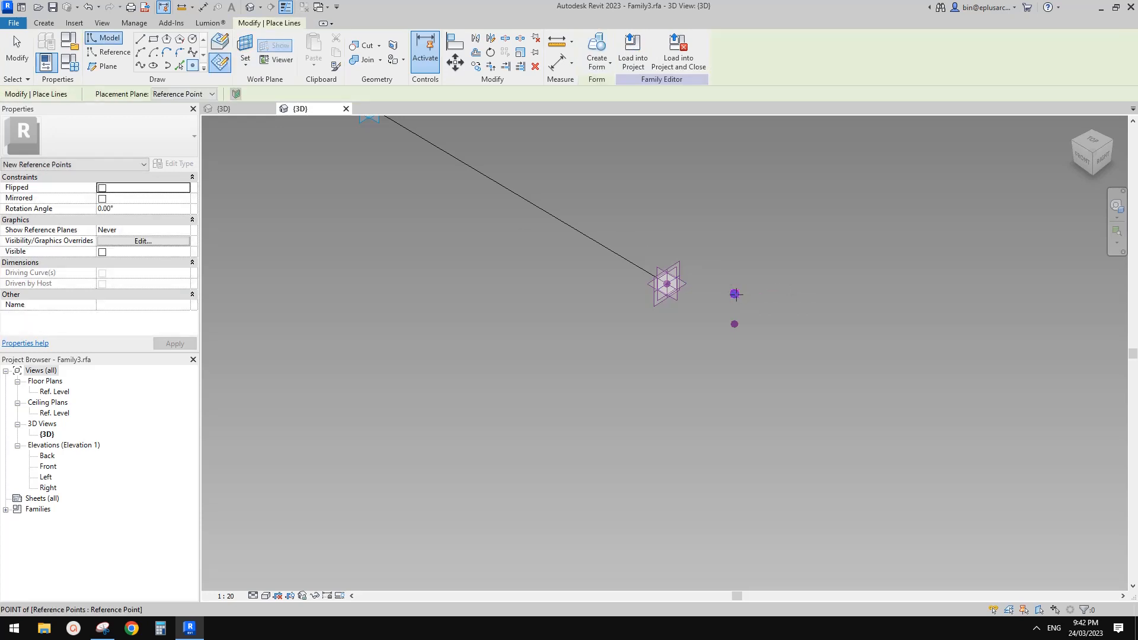
left_click(734, 294)
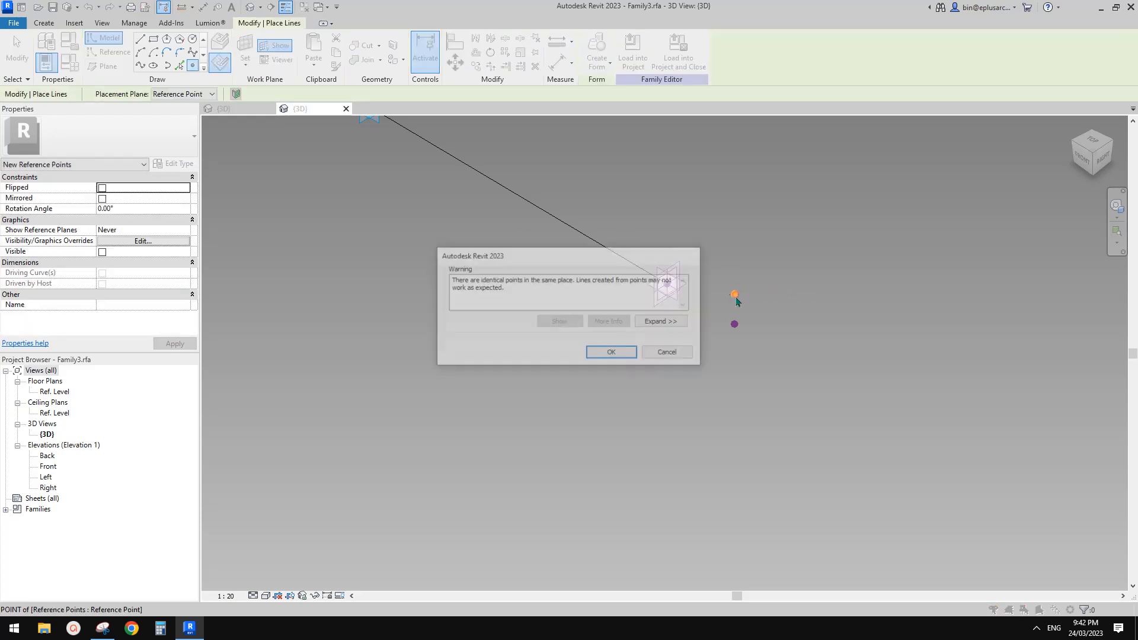
left_click(615, 353)
key("Escape")
Move the newest reference point sideways from its raised host point to an offset of about 76.8
left_click(734, 294)
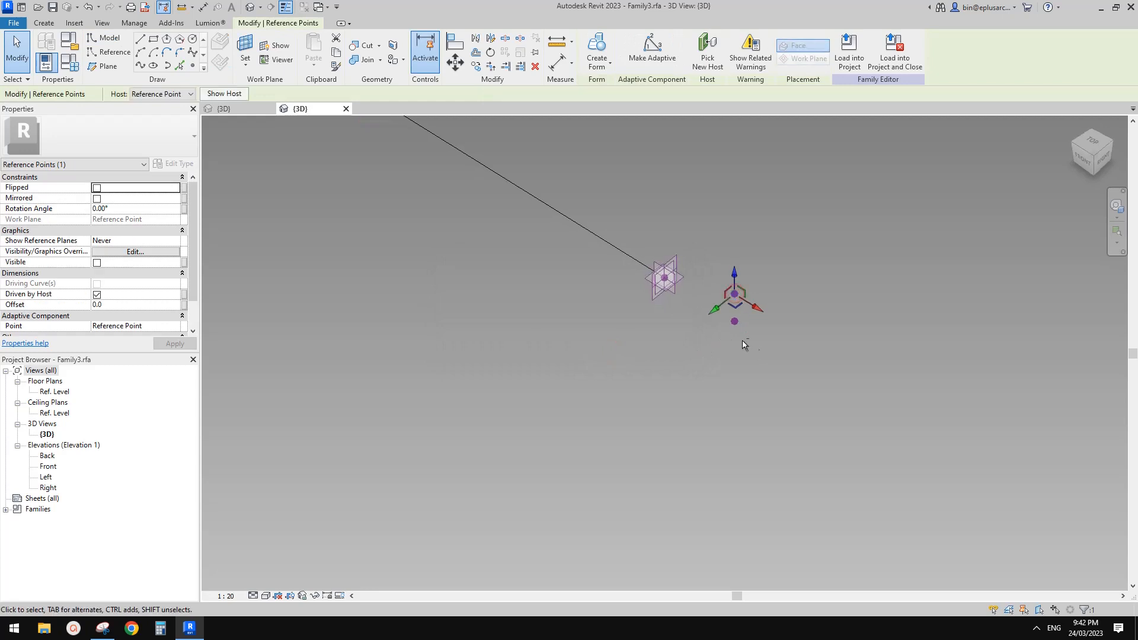
left_click_drag(722, 317, 672, 318)
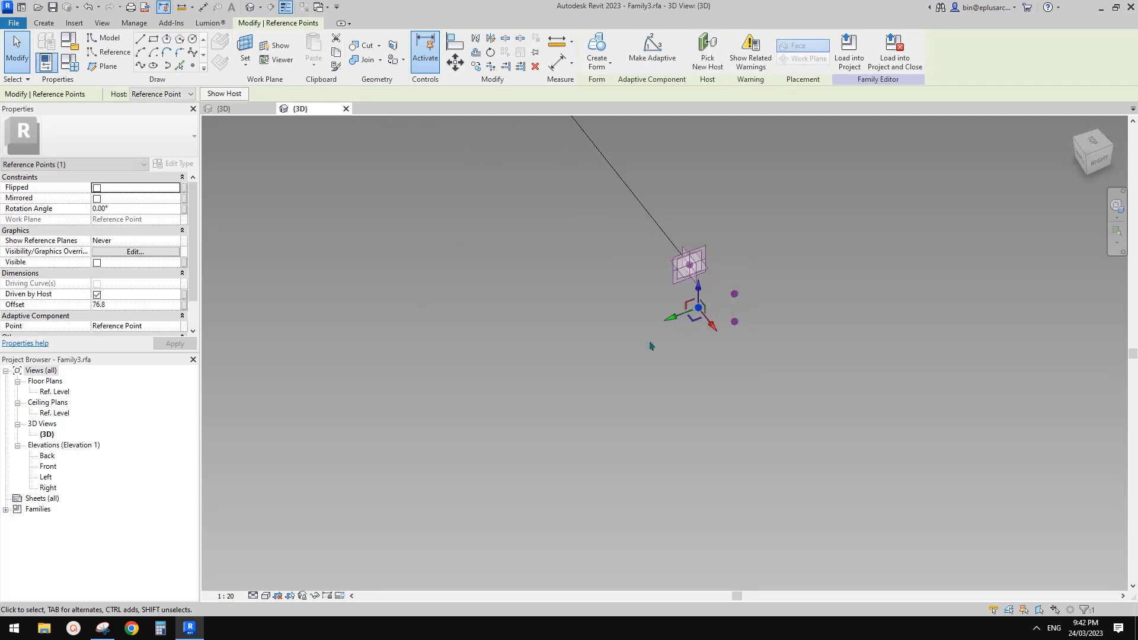
middle_click_drag(650, 346, 829, 265, "shift")
left_click(731, 330)
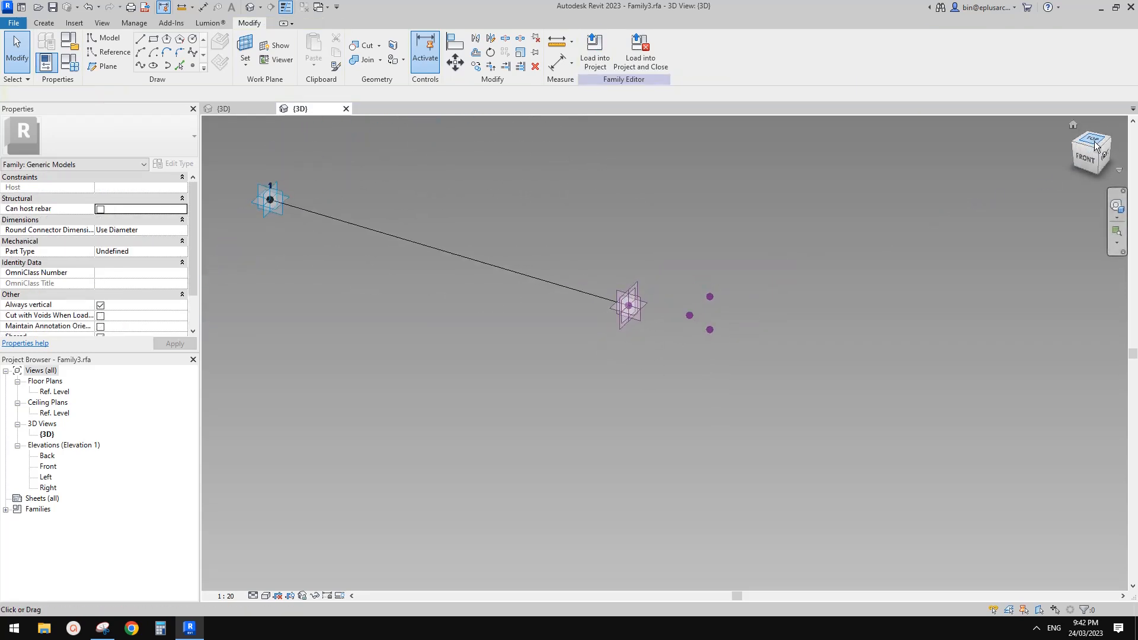
Examine the layout of the hosted points from above and compare it with the azimuth and altitude sketch in Snipping Tool
left_click_drag(1094, 147, 1104, 153)
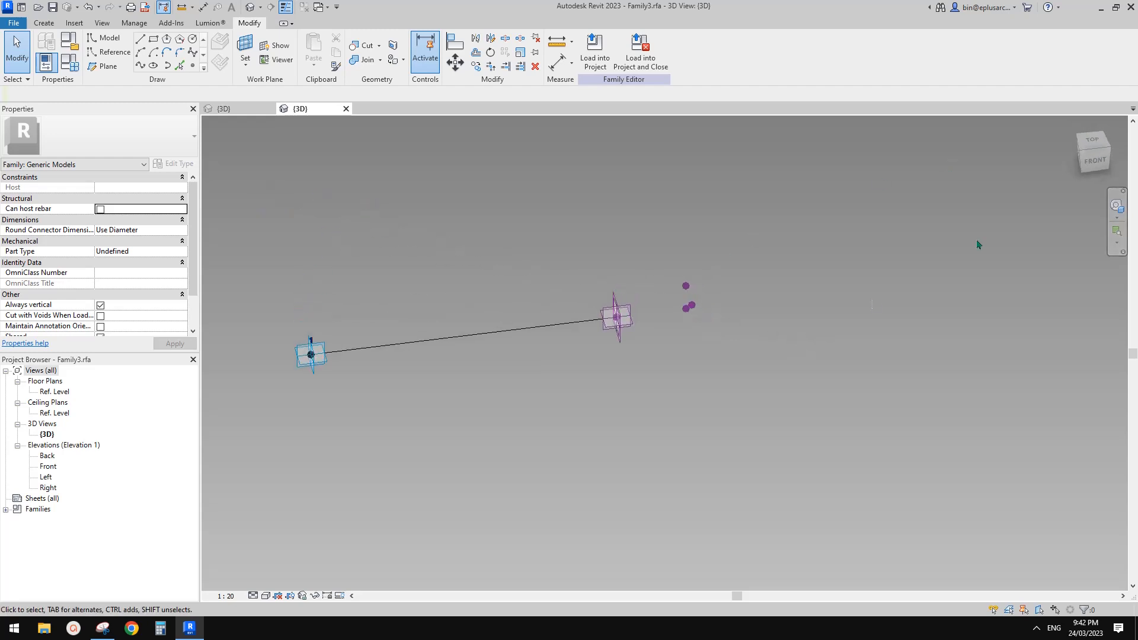
left_click(1100, 141)
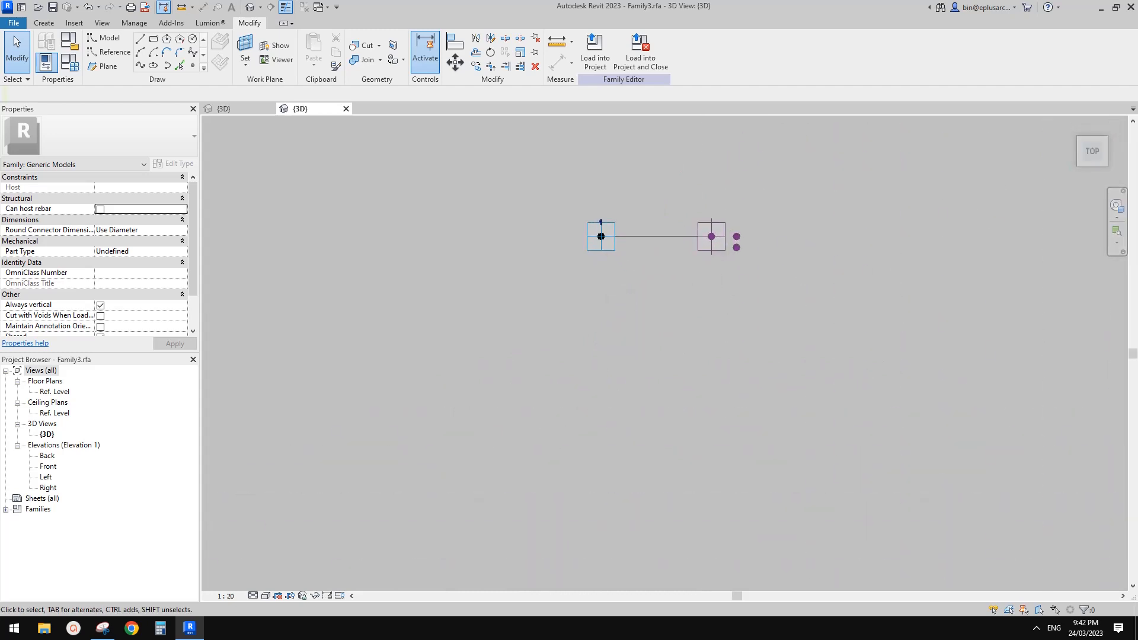
left_click(1114, 128)
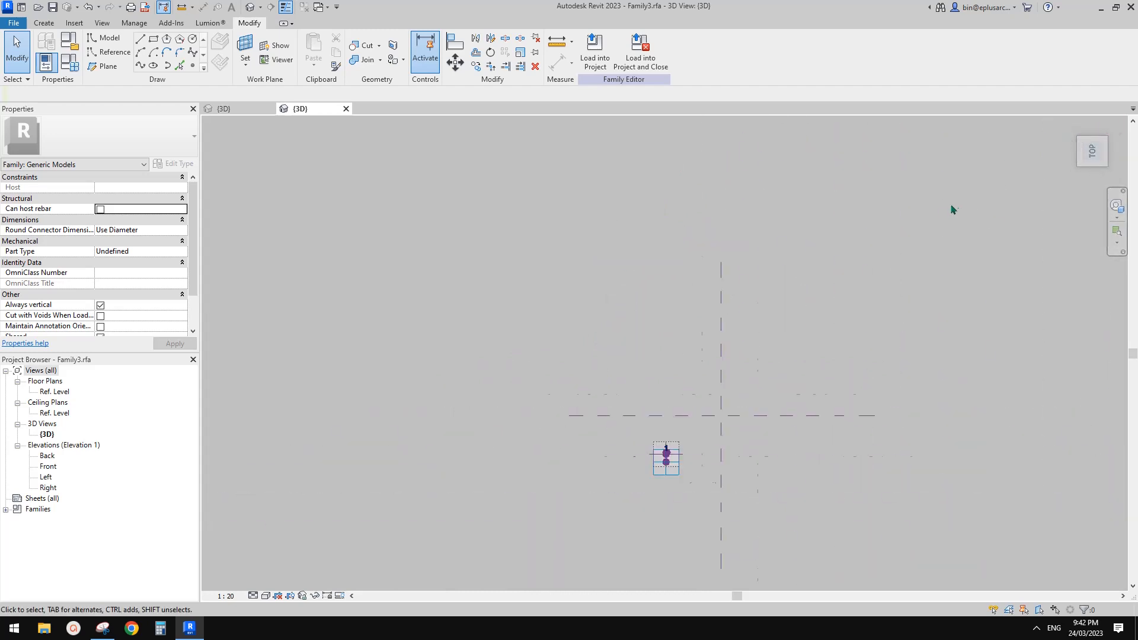
scroll(609, 385, "up", 2)
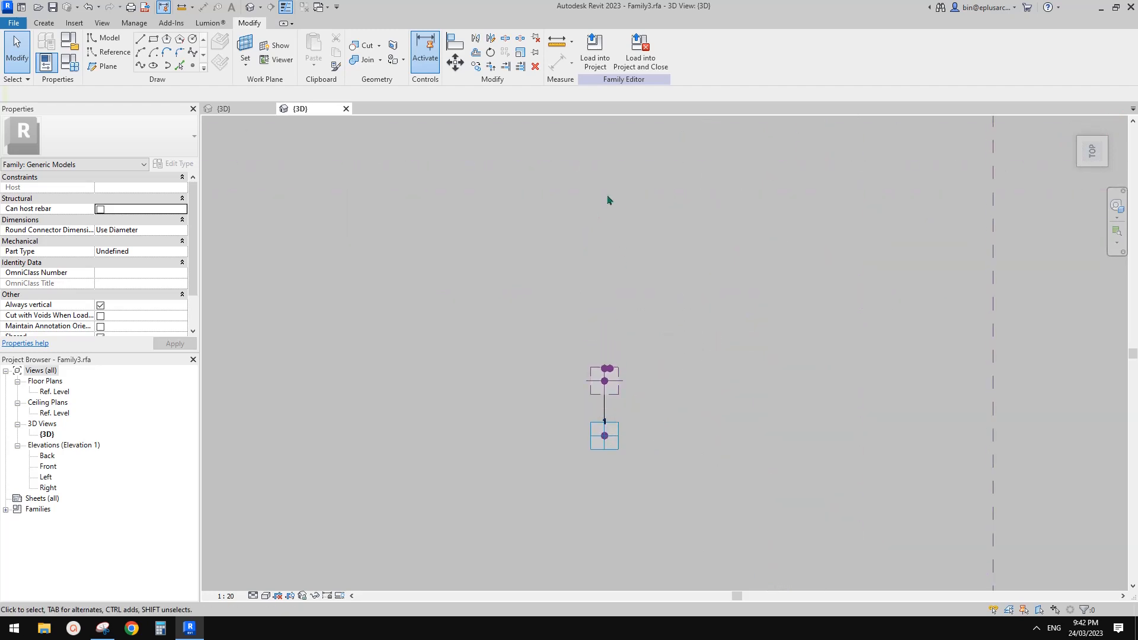
scroll(616, 411, "up", 4)
middle_click_drag(617, 411, 629, 438)
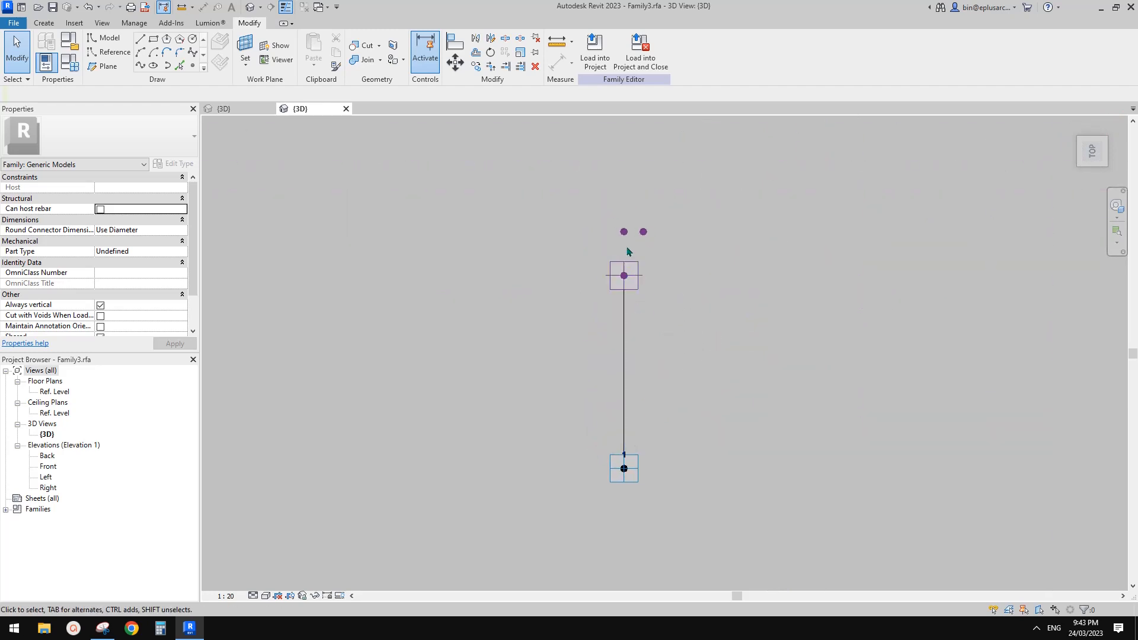
left_click(103, 628)
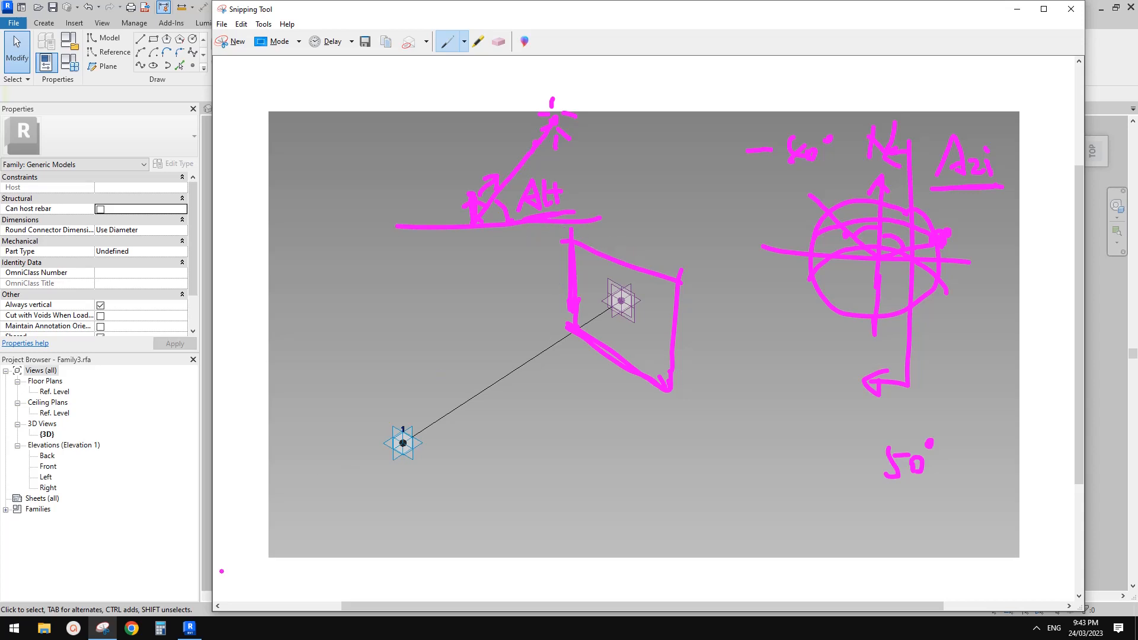
left_click(199, 636)
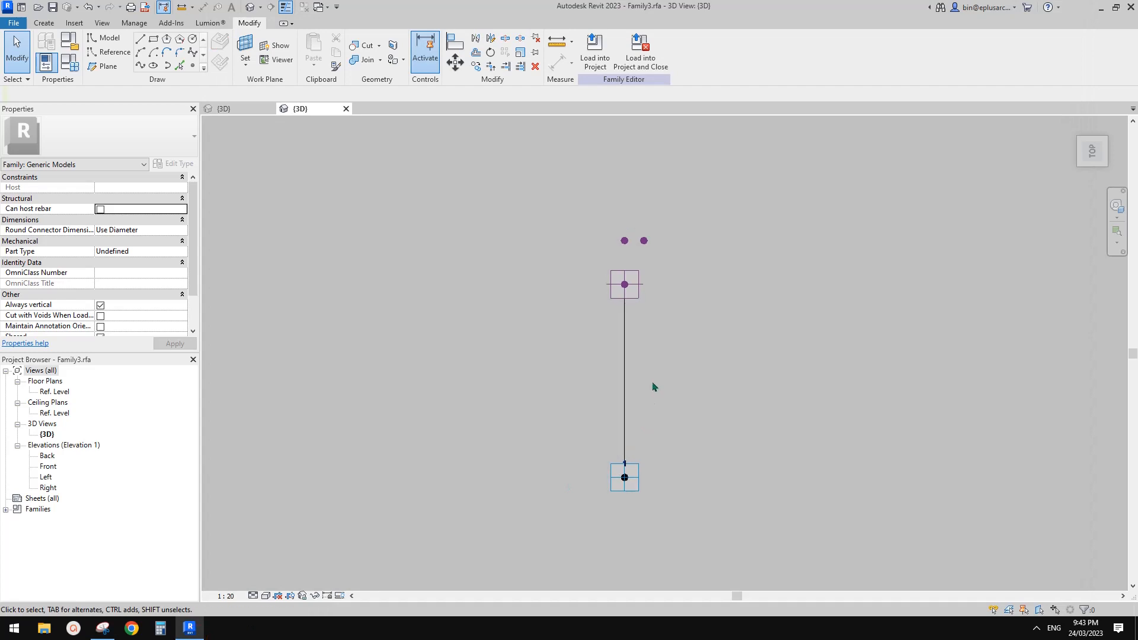
Try to connect the sideways offset point to the long line's far reference point, making the connecting line a reference line
left_click(644, 241)
middle_click_drag(658, 333, 647, 234, "shift")
scroll(647, 228, "up", 3)
middle_click_drag(644, 273, 592, 309, "shift")
left_click(588, 302, "ctrl")
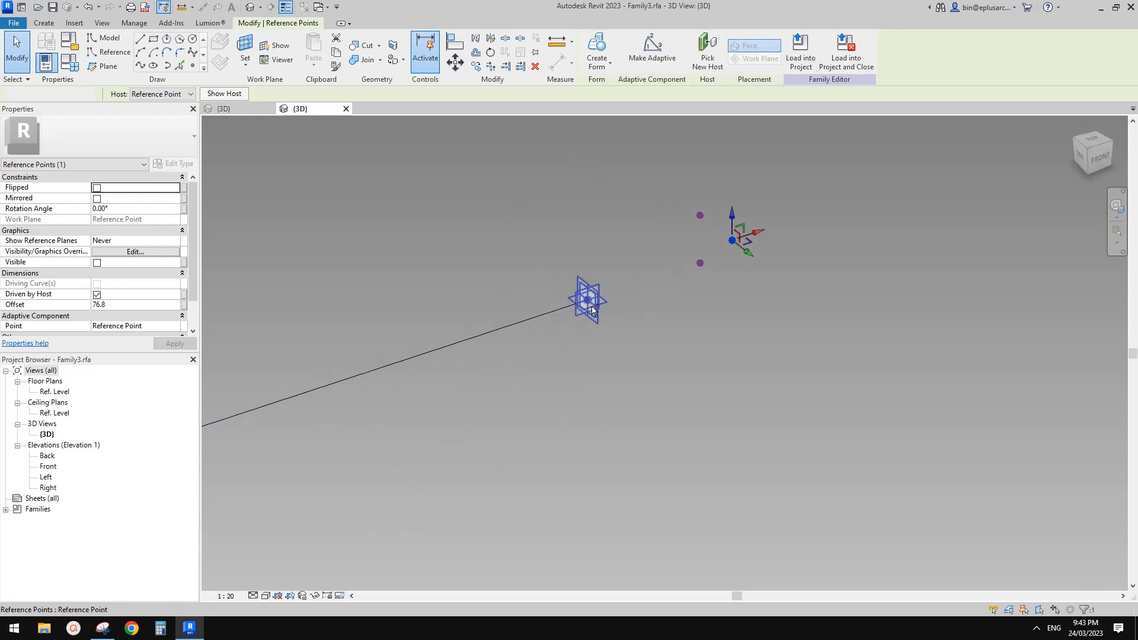
left_click(141, 67)
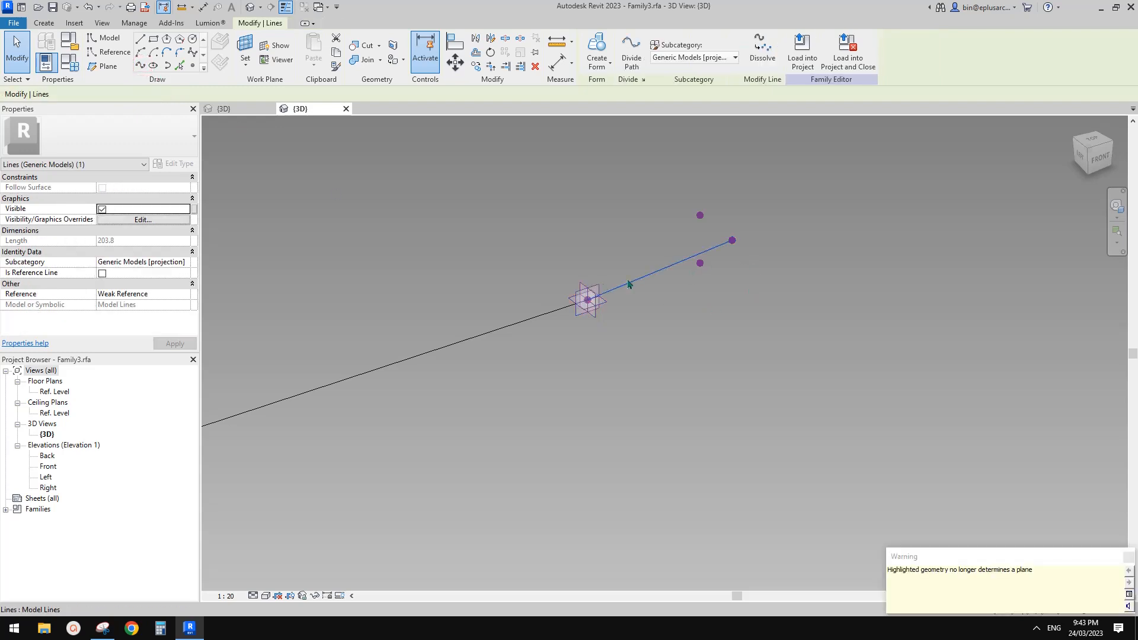
left_click(102, 273)
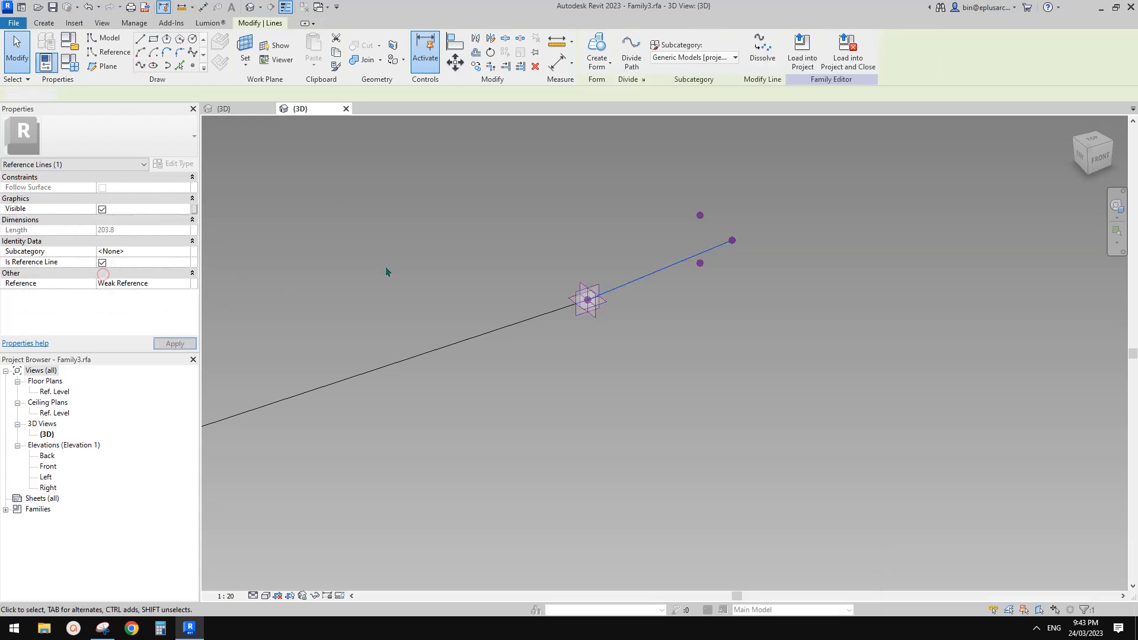
key("Escape")
Inspect the connecting line from several angles, and move adaptive point 1 to test how the linked points respond
scroll(616, 289, "down", 1)
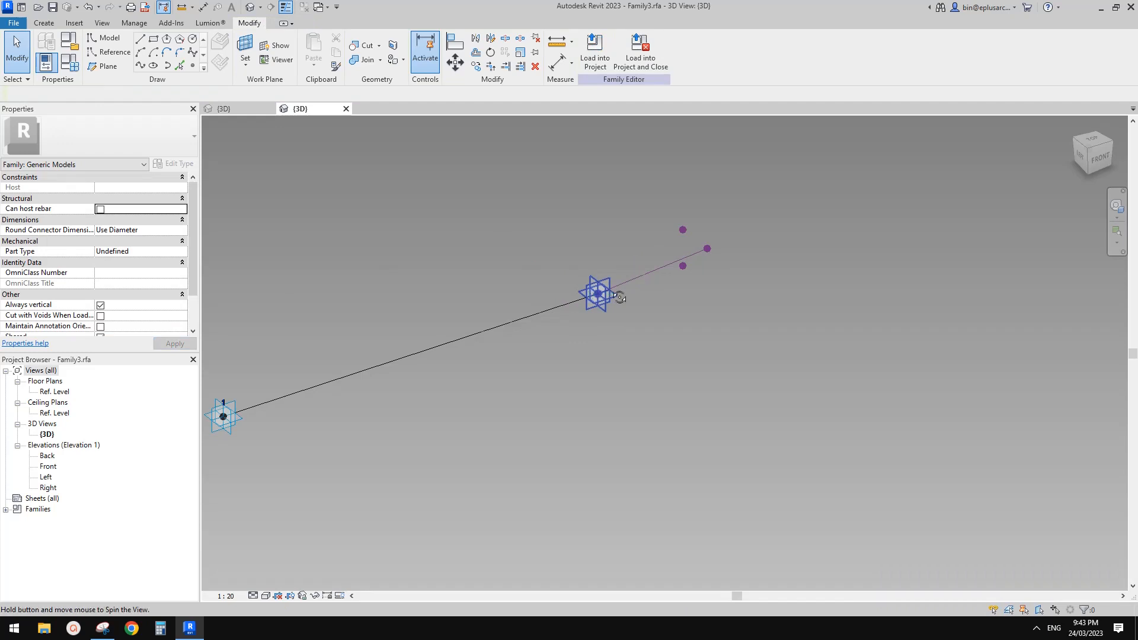
middle_click_drag(620, 297, 718, 181, "shift")
middle_click_drag(731, 239, 732, 284, "shift")
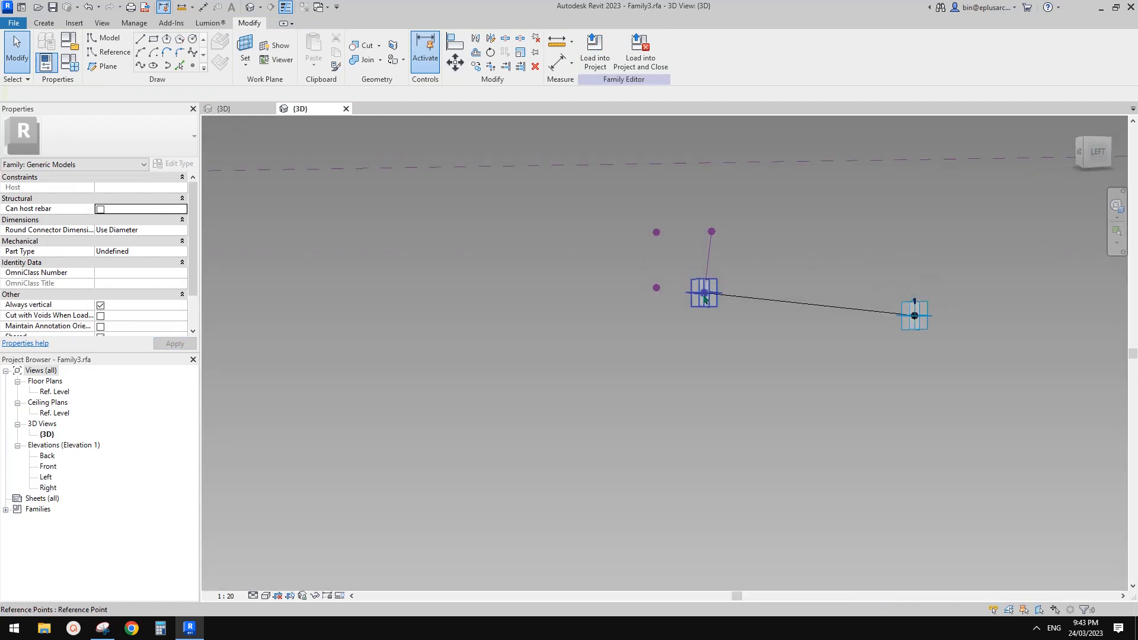
middle_click_drag(711, 233, 633, 347, "shift")
scroll(463, 402, "down", 1)
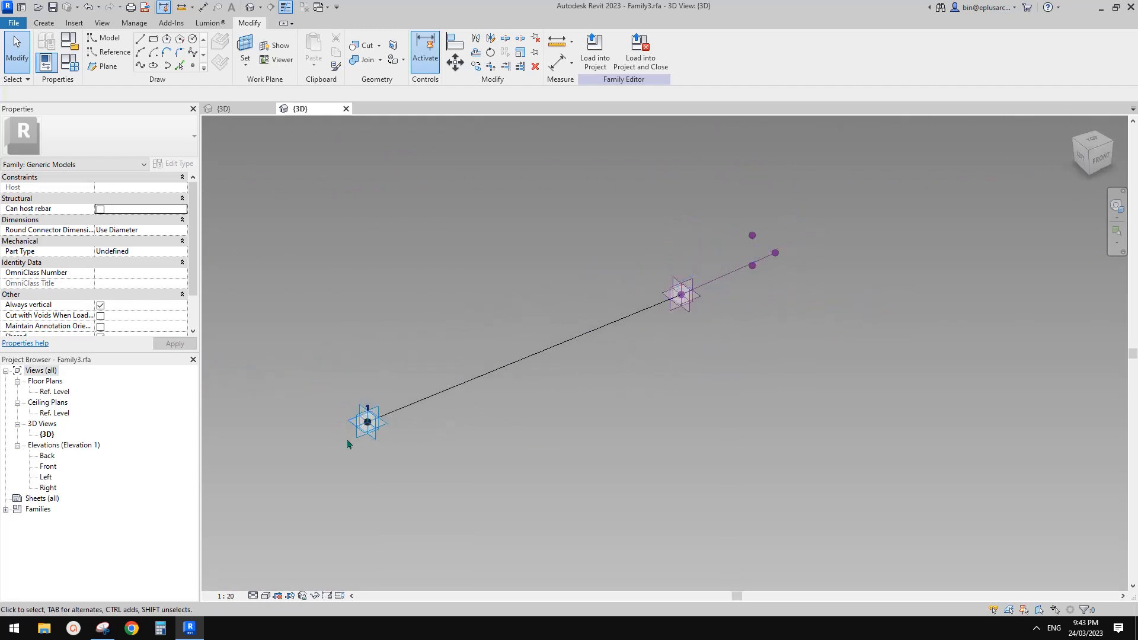
left_click_drag(376, 435, 455, 456)
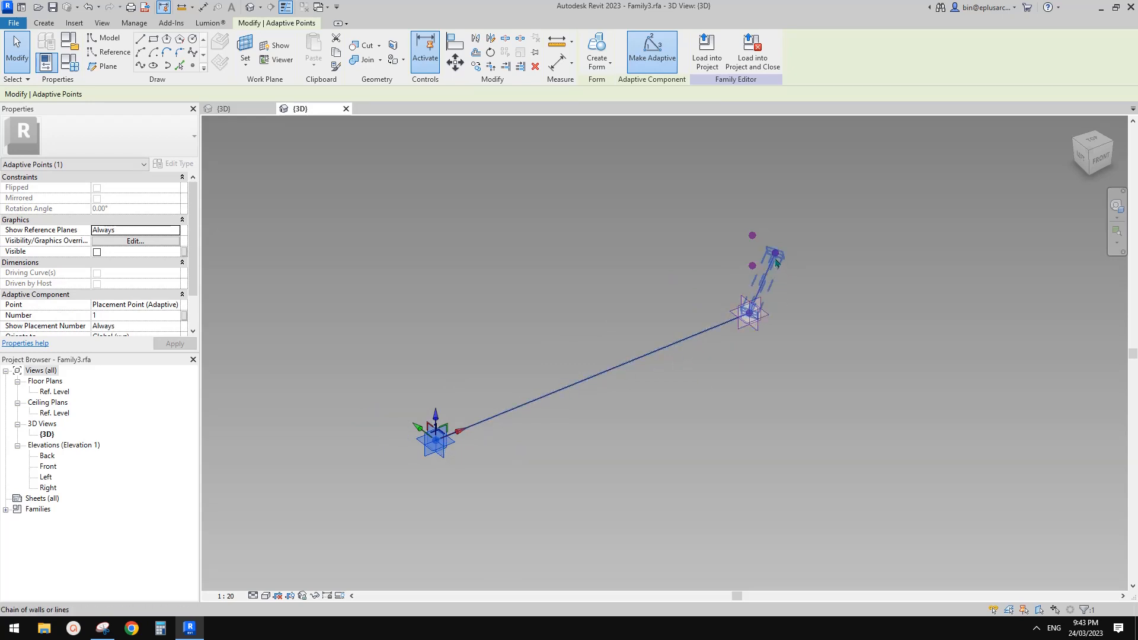
Undo the adaptive point move and the creation of the connecting reference line
key("ctrl+z")
key("ctrl+z")
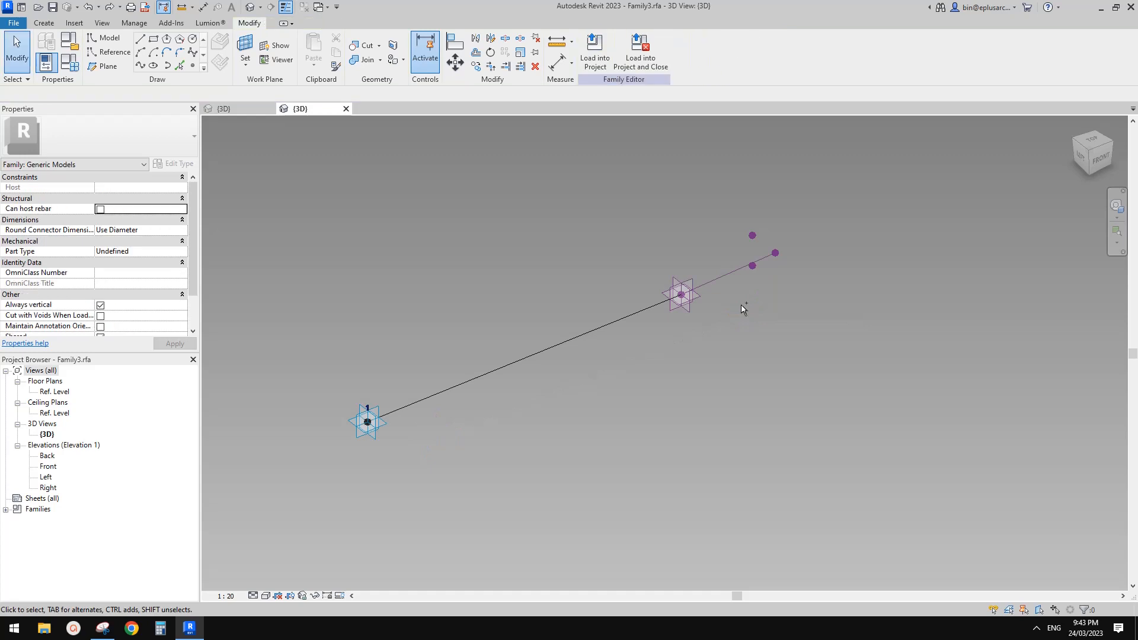
key("ctrl+z")
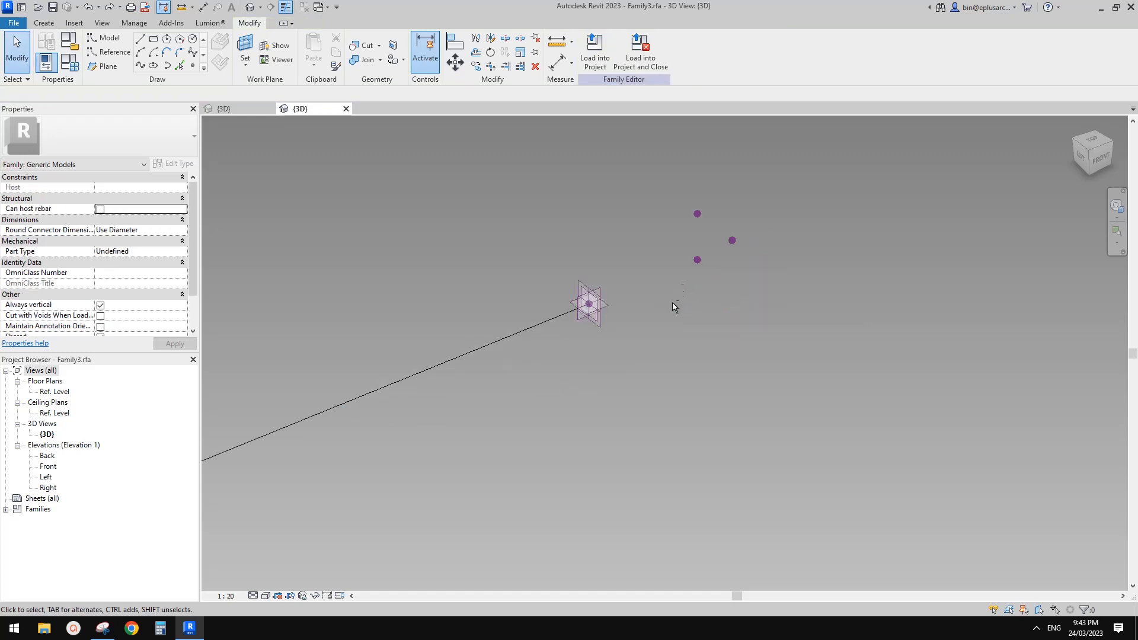
Try to move the long line's far reference point toward adaptive point 1, and undo the move
scroll(678, 334, "down", 2)
middle_click_drag(672, 302, 747, 311, "shift")
scroll(711, 308, "down", 2)
middle_click_drag(746, 311, 723, 305, "shift")
scroll(714, 315, "up", 2)
left_click_drag(717, 308, 609, 379)
key("ctrl+z")
left_click(716, 304)
middle_click_drag(701, 323, 648, 325)
key("Escape")
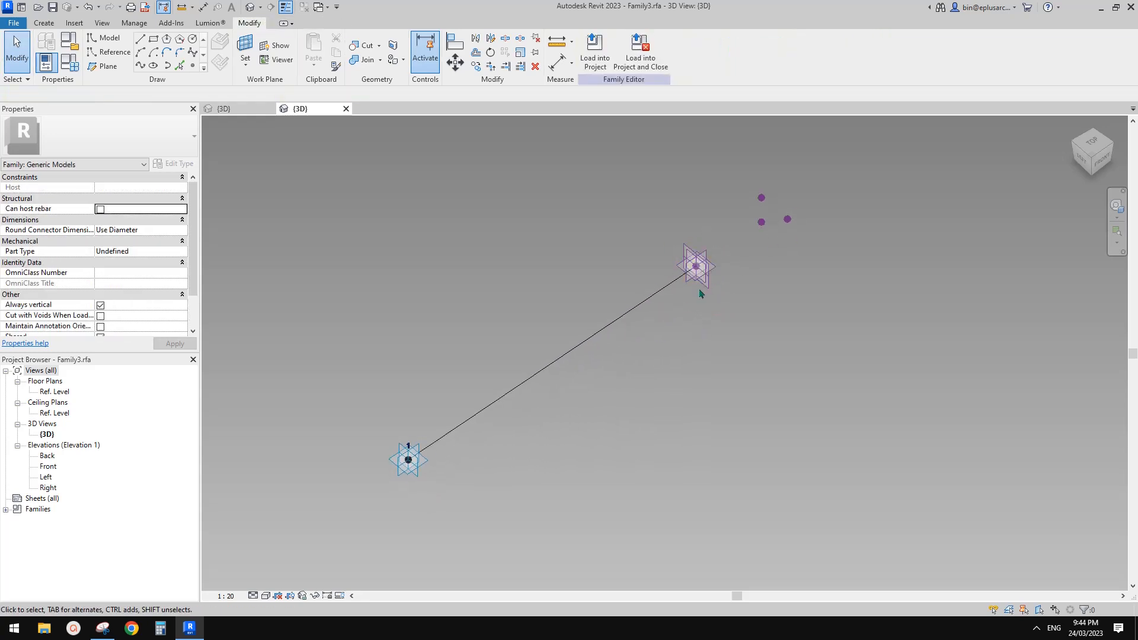
Move adaptive point 1 slightly to test how the whole chain of hosted points responds without the connecting line
left_click(410, 460)
left_click_drag(452, 410, 426, 456)
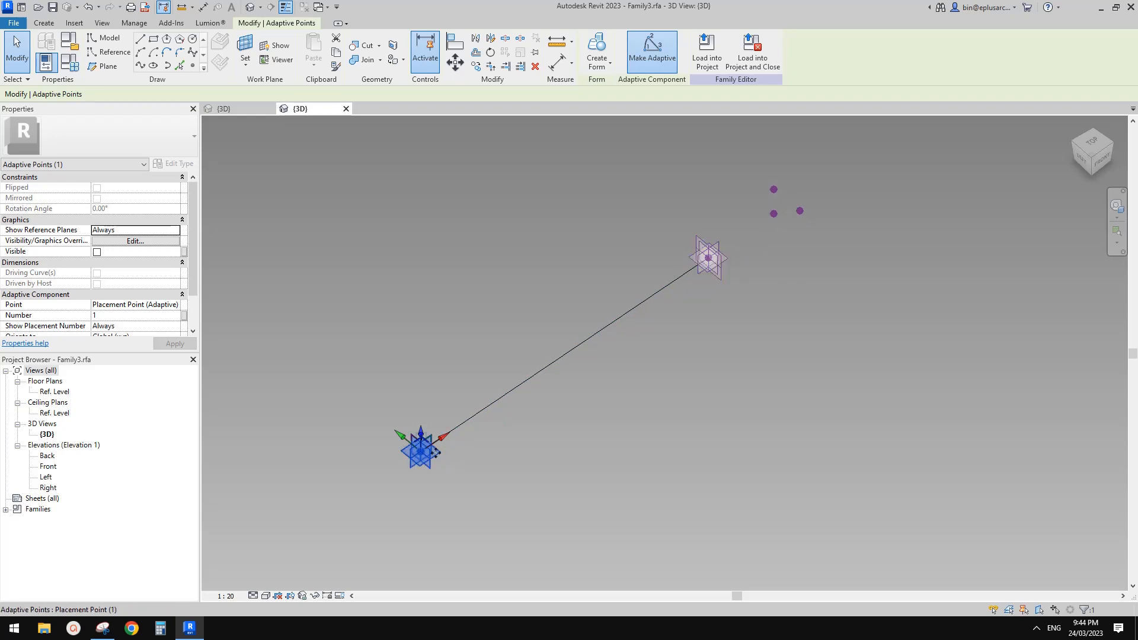
left_click_drag(427, 455, 412, 473)
Slide the long line's far reference point toward adaptive point 1 to an offset of about 527.2
left_click(694, 278)
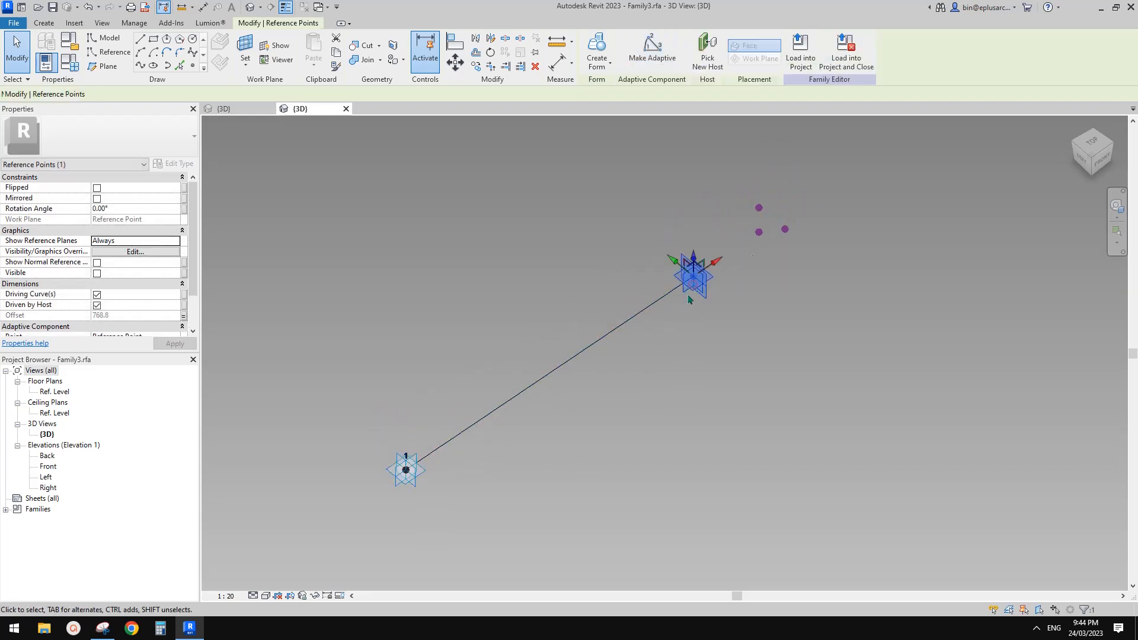
left_click_drag(717, 265, 624, 329)
scroll(624, 331, "up", 1)
middle_click_drag(628, 330, 647, 314)
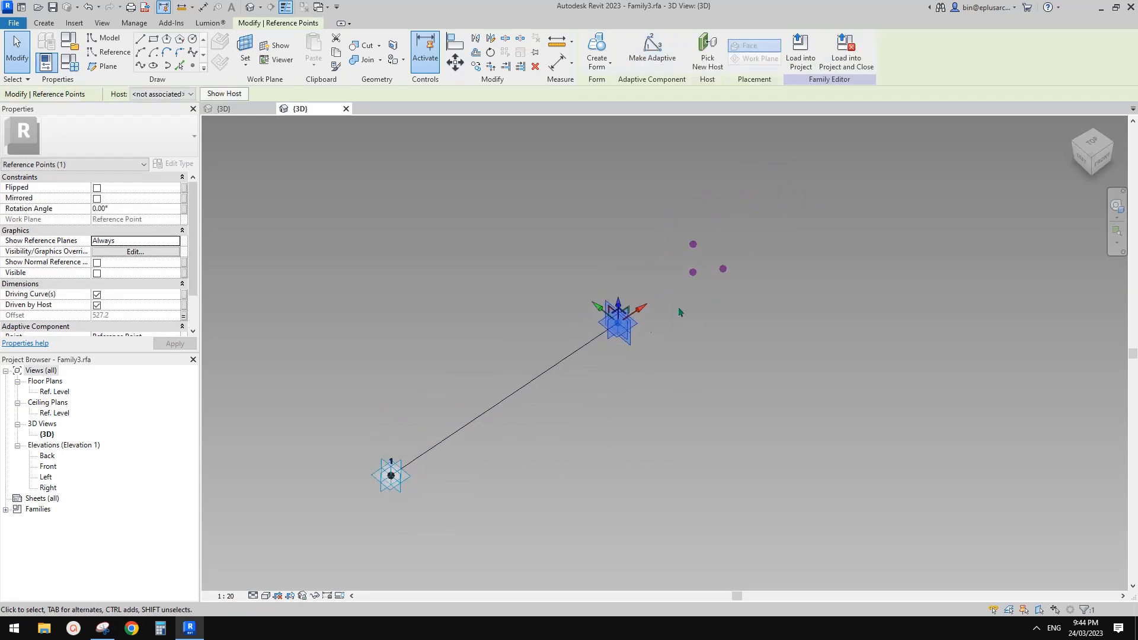
left_click(681, 311)
Connect the sideways offset point and the far reference point with a model line, and move adaptive point 1 to test it
left_click(721, 271)
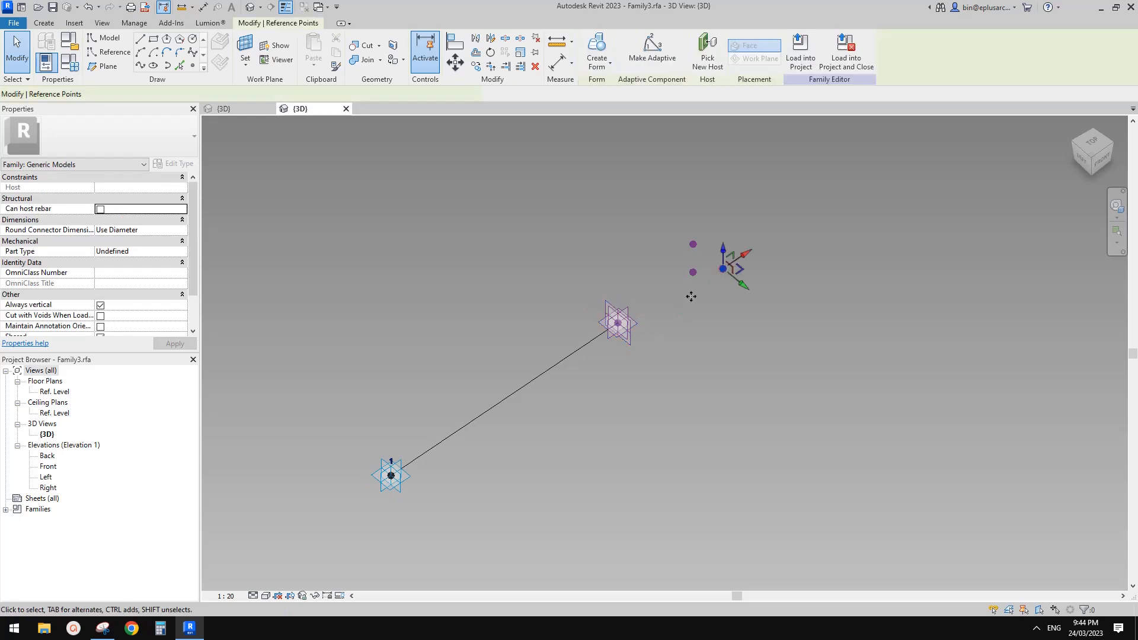
left_click(623, 339, "ctrl")
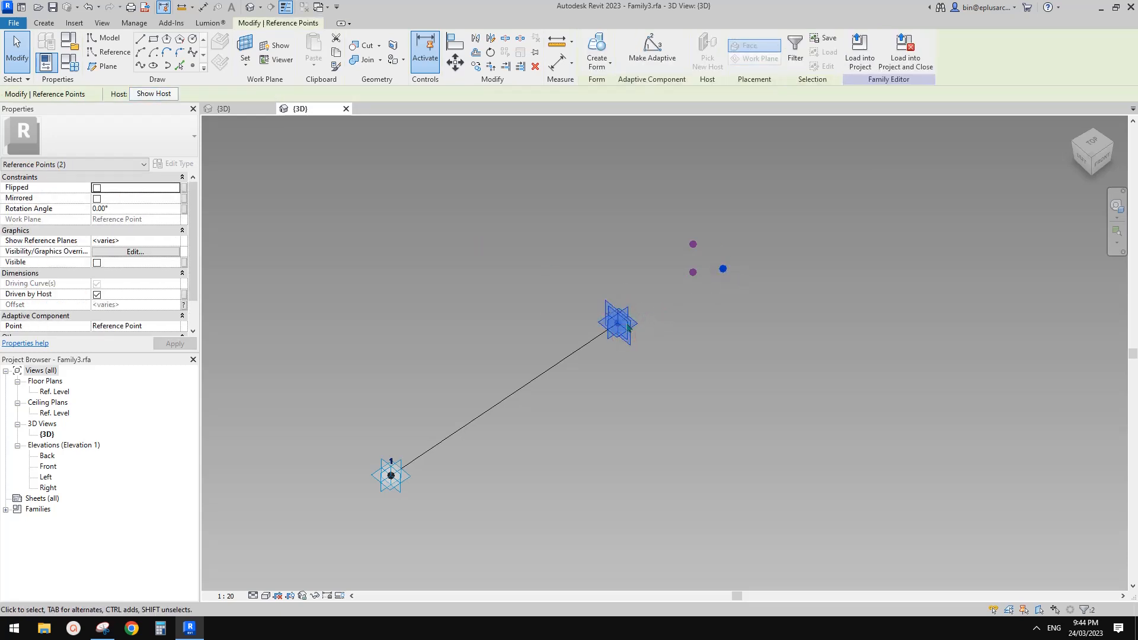
left_click(143, 65)
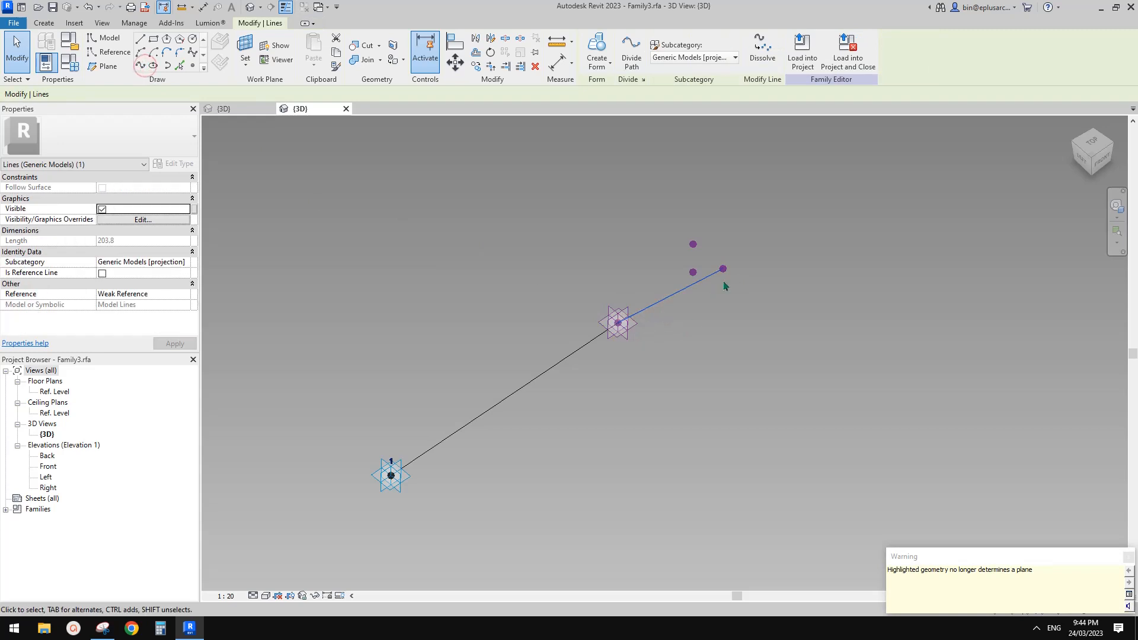
left_click(392, 475)
left_click_drag(393, 474, 448, 475)
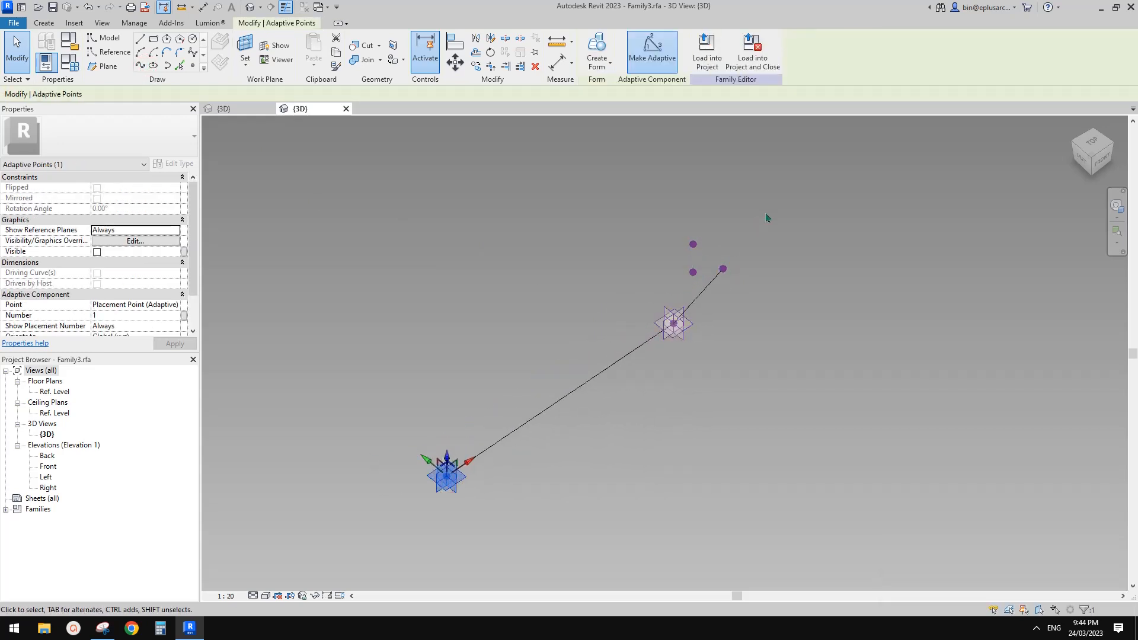
Undo the last test move and the connecting line, and place a reference point on the long model line near its far end
key("ctrl+z")
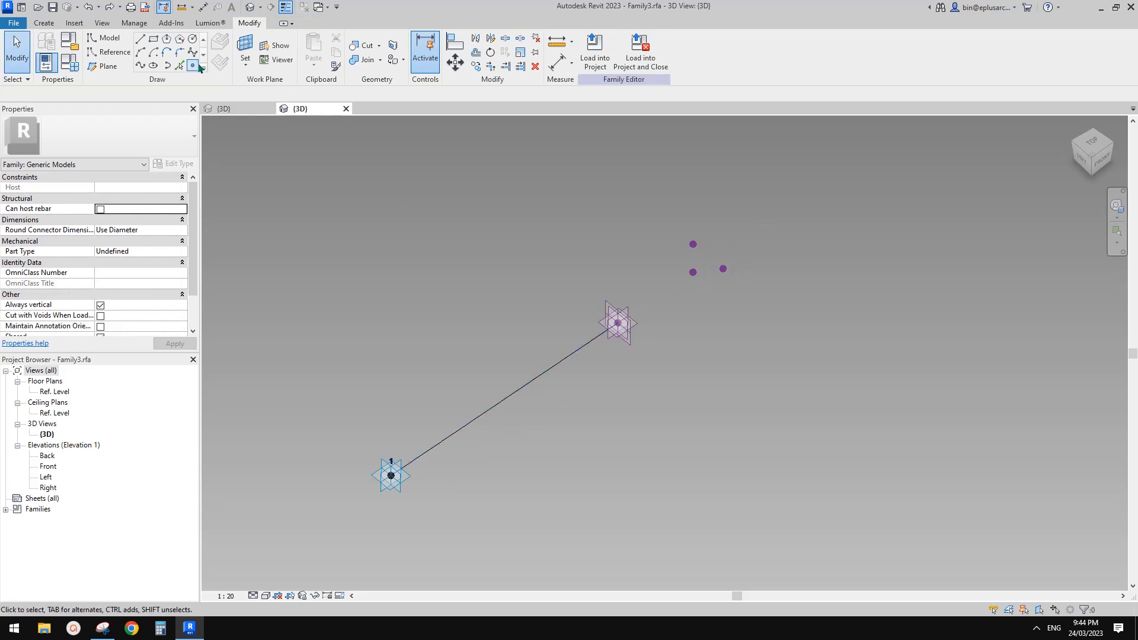
left_click(196, 66)
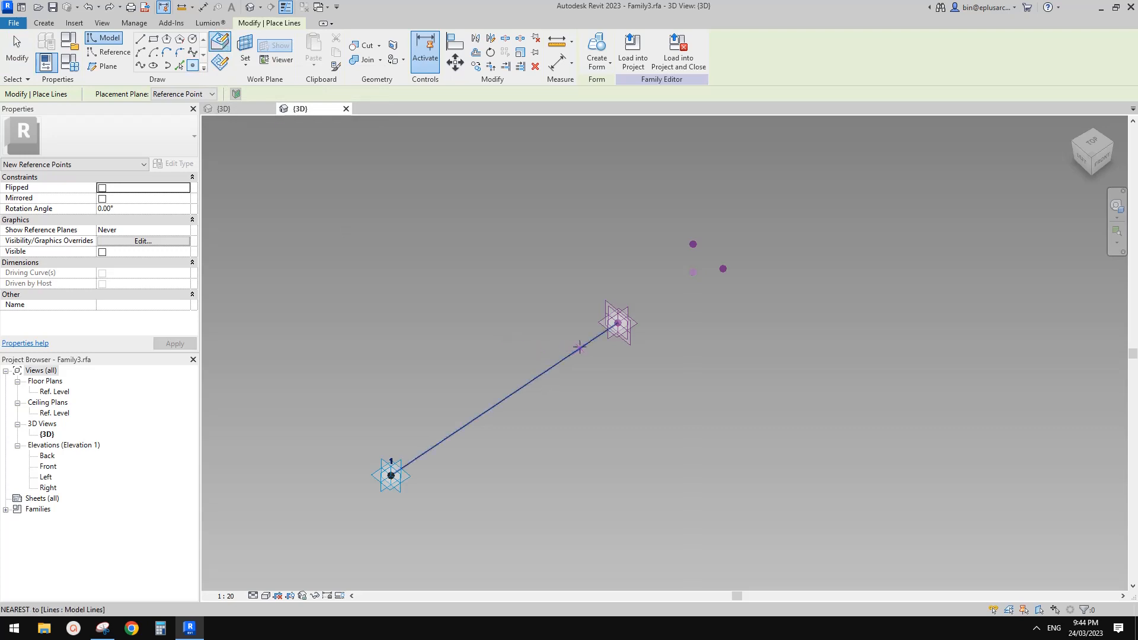
left_click(574, 350)
key("Escape")
key("Escape")
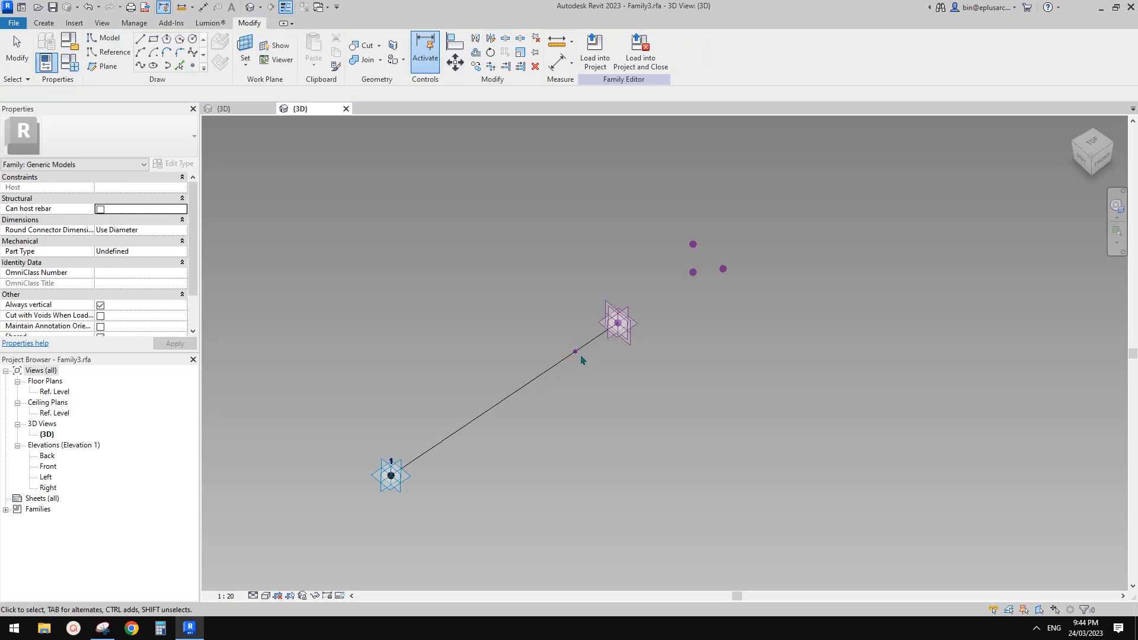
Connect the new hosted point to the sideways offset point with a line and convert it to a reference line
left_click(575, 352)
left_click(723, 269, "ctrl")
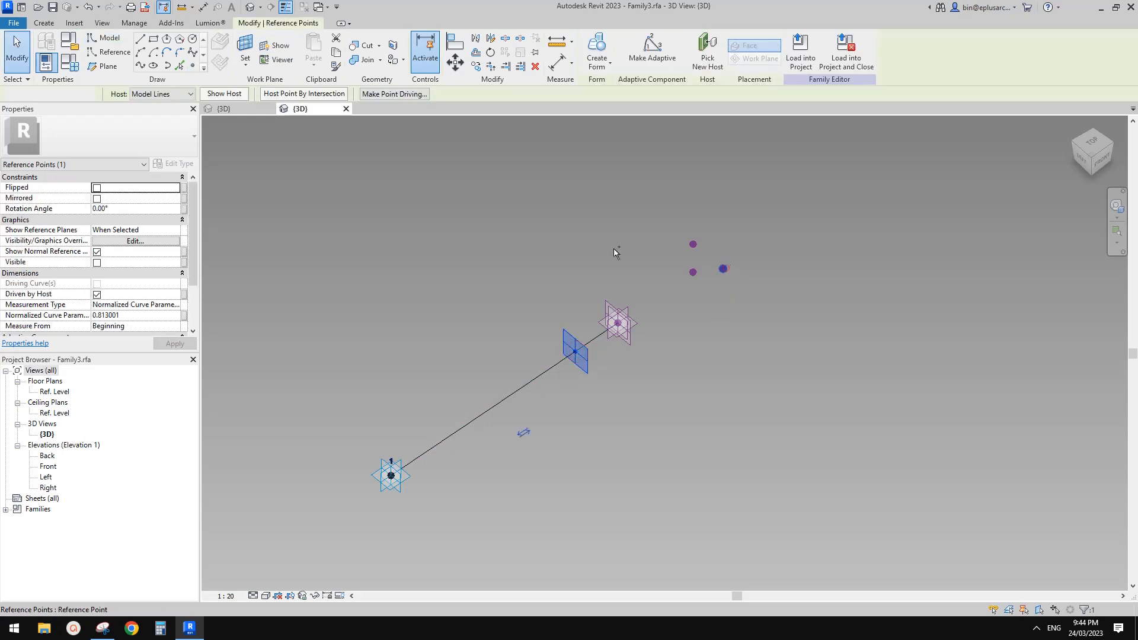
left_click(141, 65)
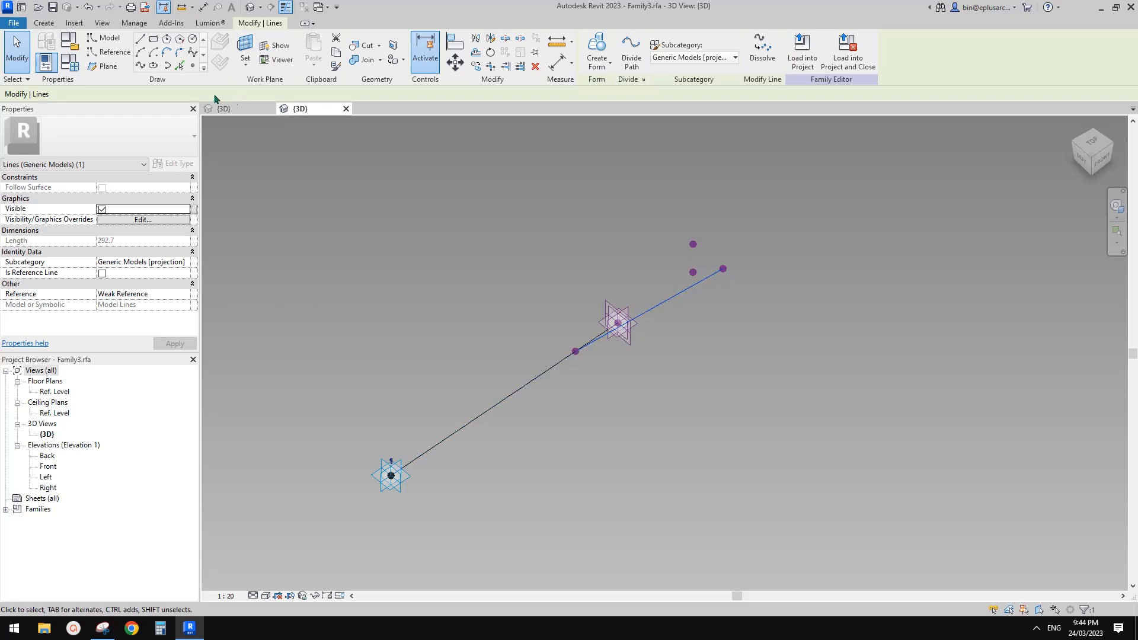
left_click(102, 273)
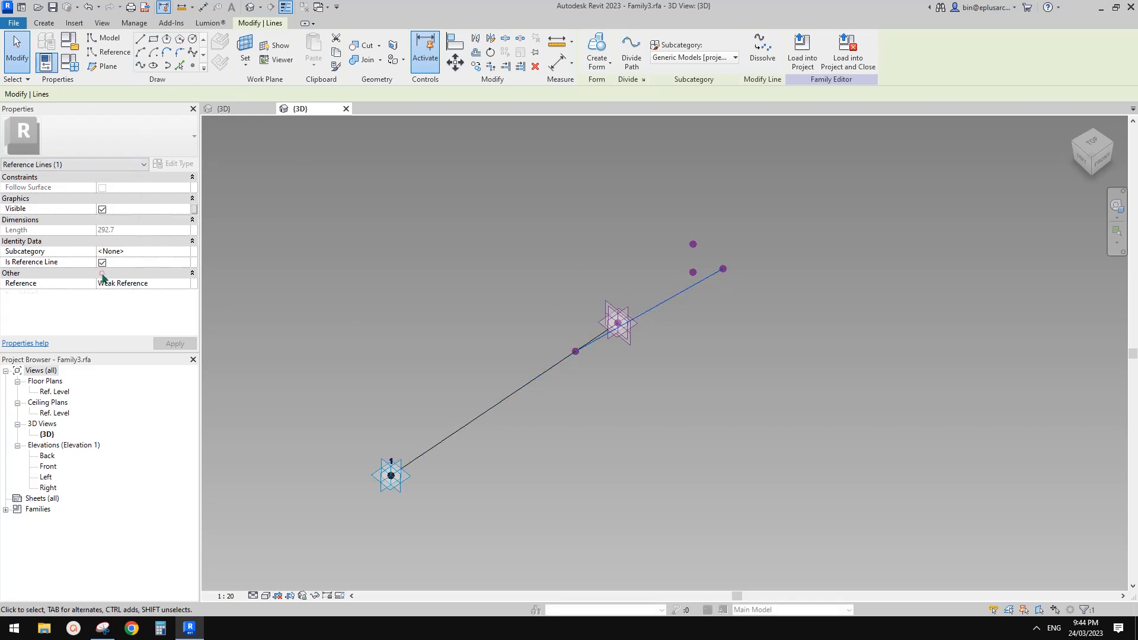
key("Escape")
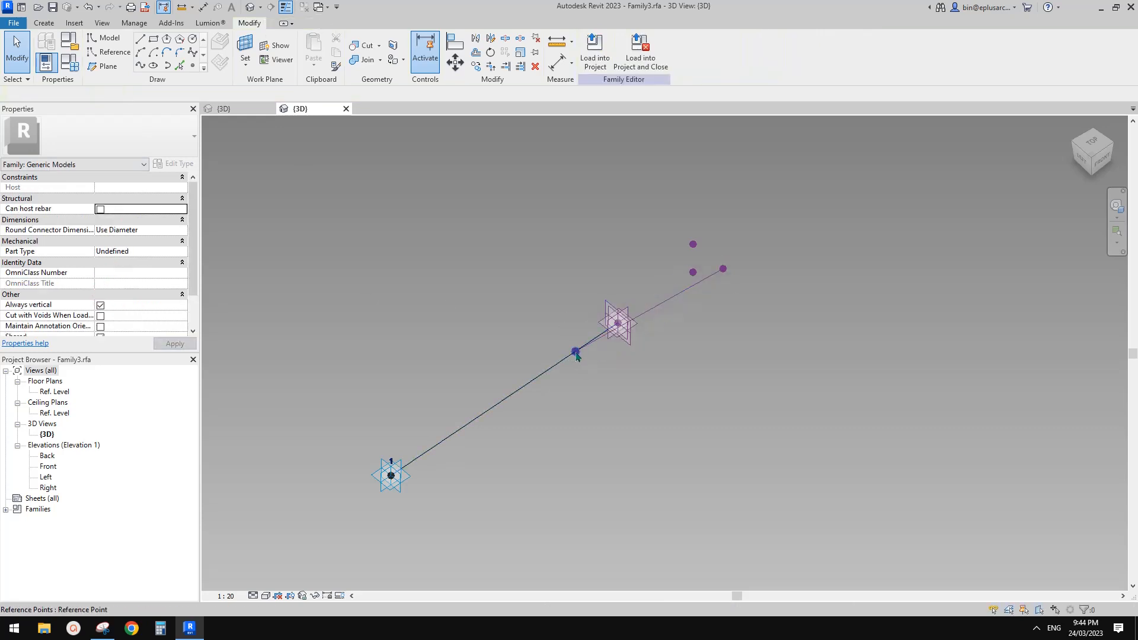
Slide the newly hosted point to the long line's far end and move adaptive point 1 to test the connection
left_click_drag(575, 352, 617, 324)
left_click(615, 370)
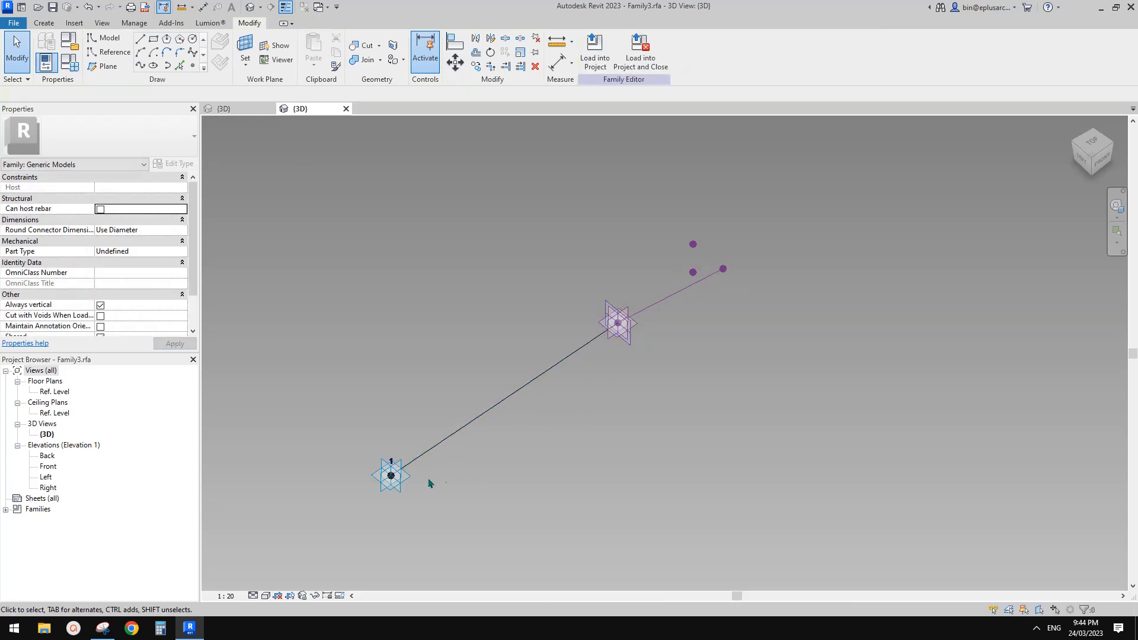
left_click_drag(391, 476, 447, 459)
Examine the reference line and the offset points around the far end from several angles
middle_click_drag(759, 396, 645, 324)
scroll(785, 403, "up", 2)
left_click(751, 410)
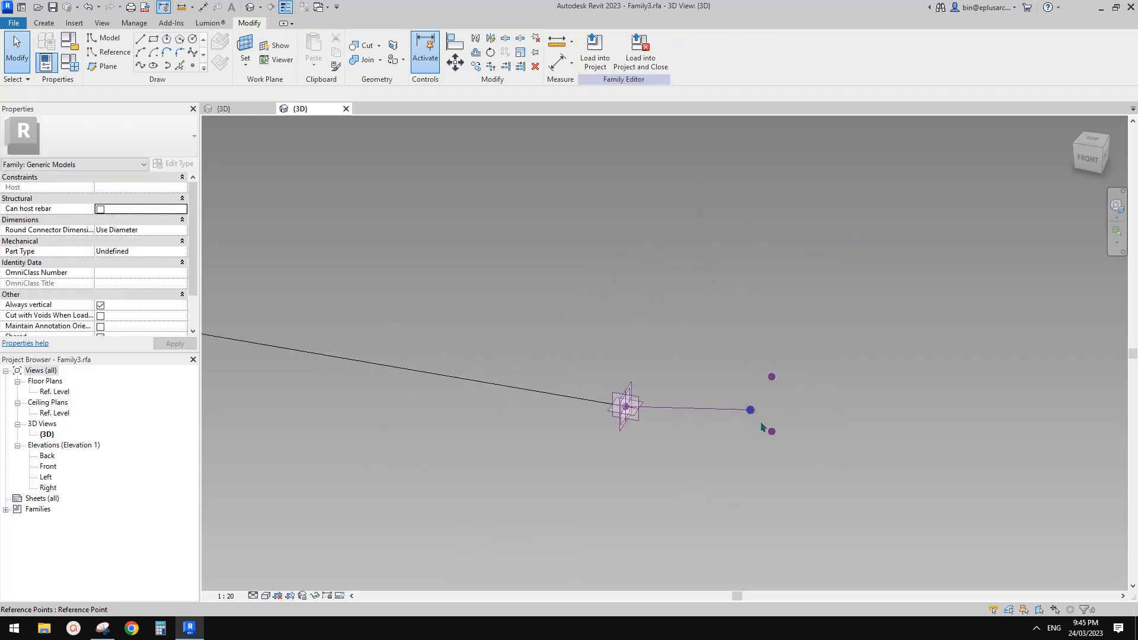
middle_click_drag(762, 424, 720, 376)
middle_click_drag(720, 377, 940, 459, "shift")
middle_click_drag(733, 414, 676, 398, "shift")
scroll(690, 413, "up", 1)
left_click(683, 411)
scroll(683, 401, "down", 2)
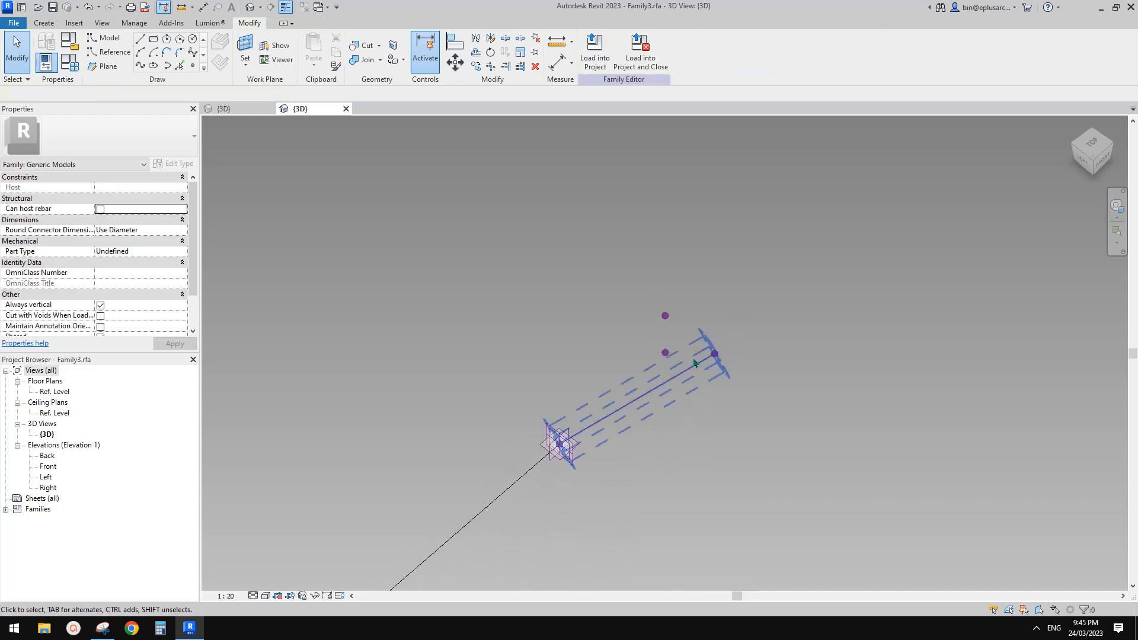
Switch to Snipping Tool and capture a fresh snip of the reference line, its origin and the offset points
middle_click_drag(665, 355, 734, 350, "shift")
left_click(102, 628)
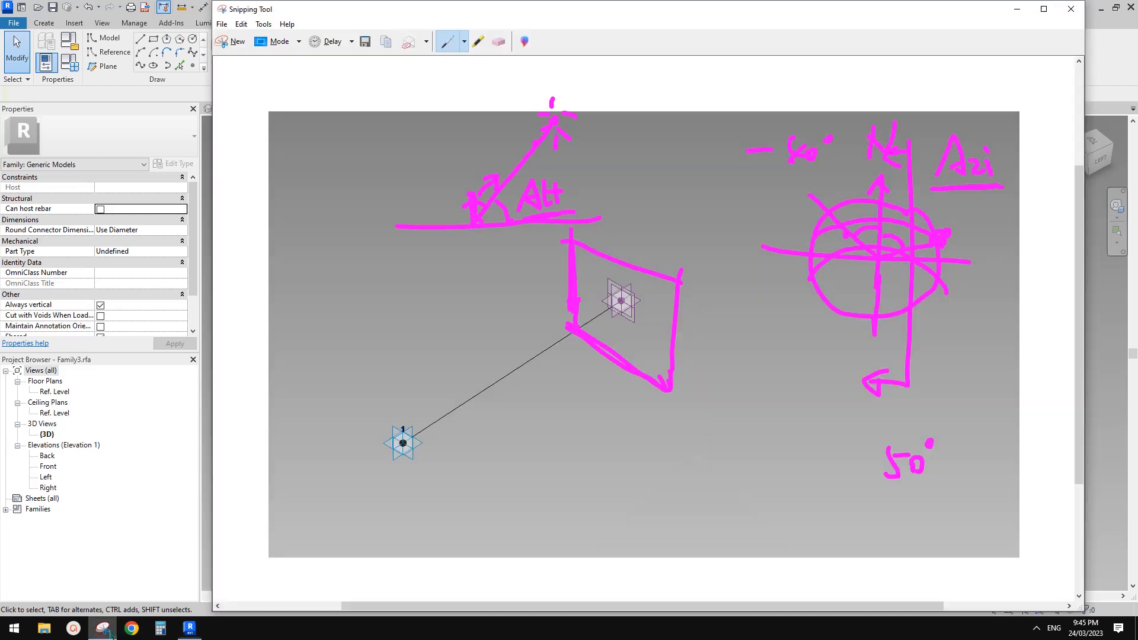
left_click(234, 42)
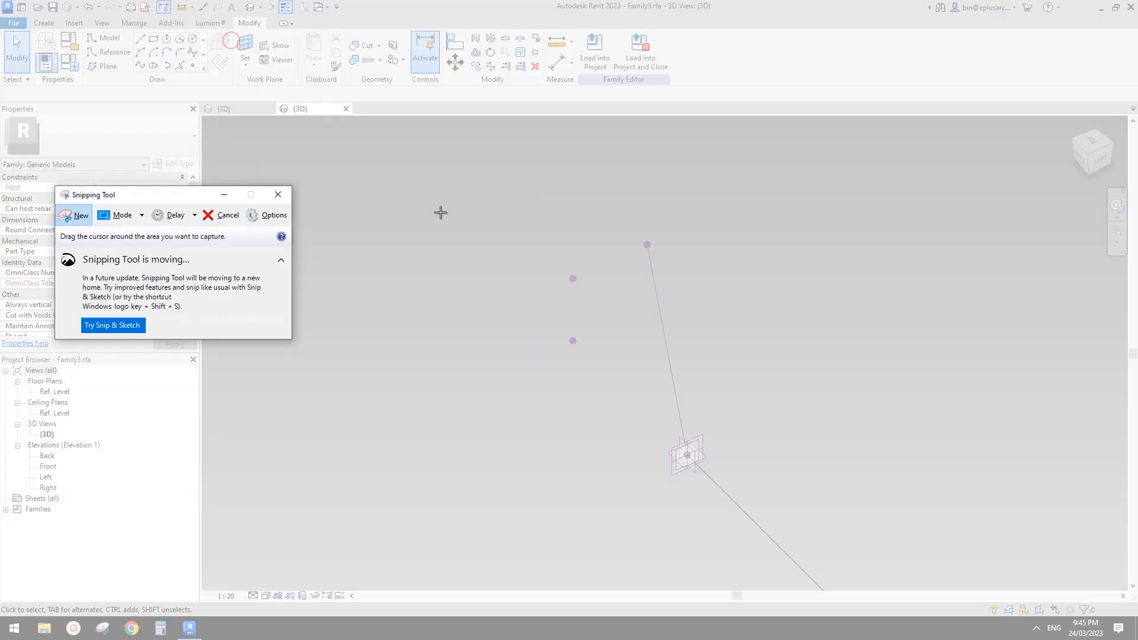
left_click_drag(373, 147, 926, 550)
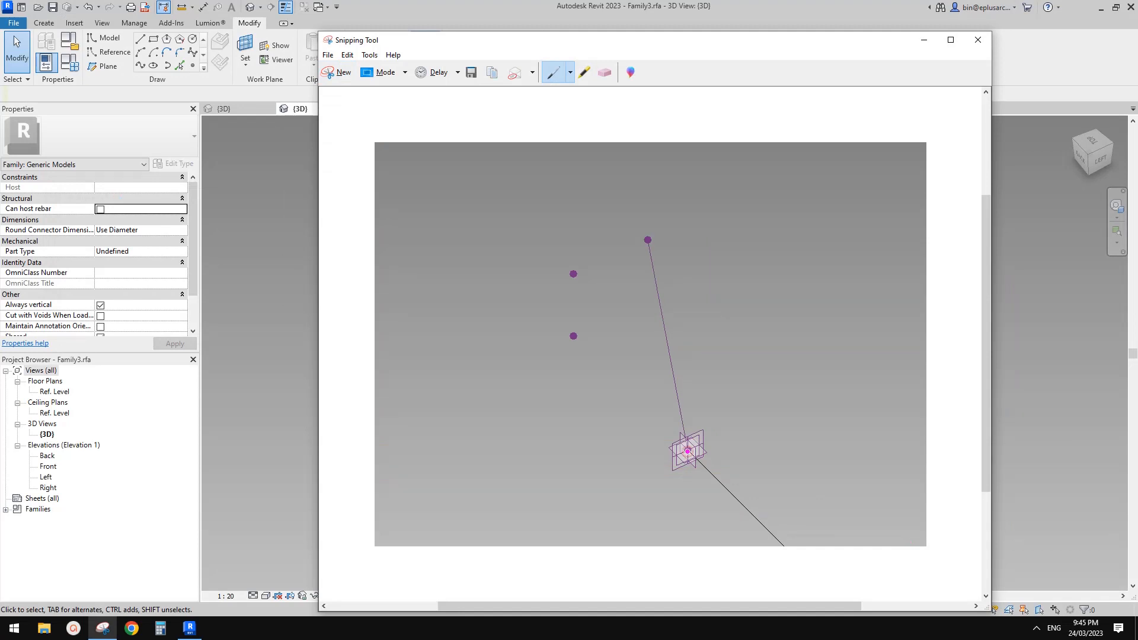
Sketch lines from the origin to the lower and raised offset points, plus a perpendicular axis with a right-angle mark
left_click_drag(687, 450, 584, 337)
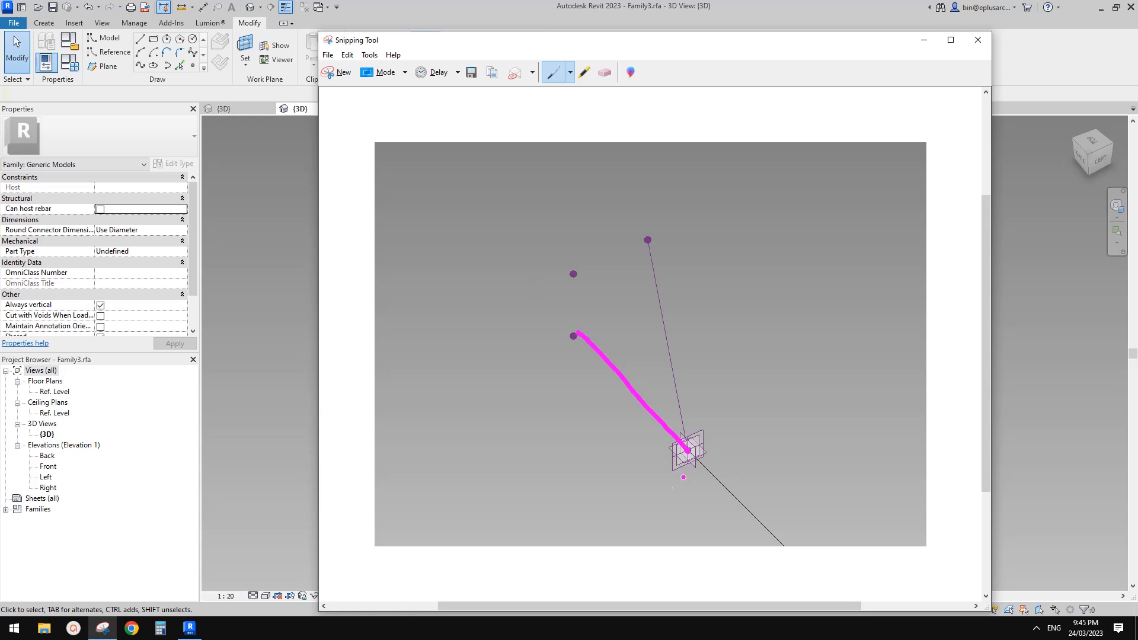
left_click_drag(687, 450, 560, 513)
left_click_drag(687, 450, 818, 404)
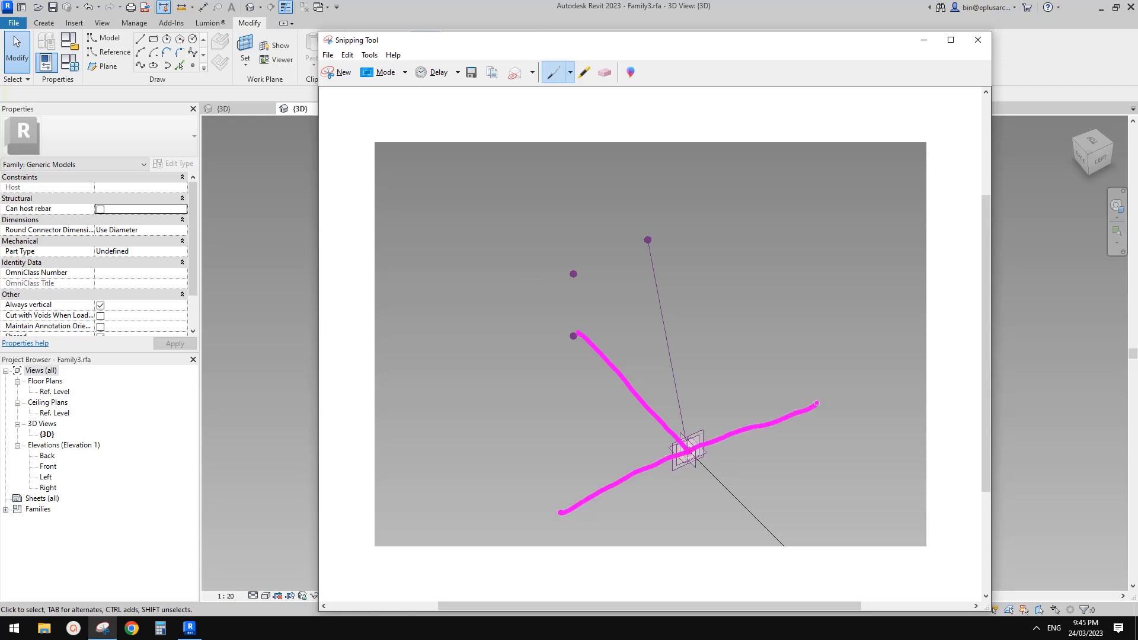
mouse_move(681, 440)
left_mouse_down()
mouse_move(706, 436)
mouse_move(689, 432)
left_mouse_up()
left_click_drag(573, 274, 678, 437)
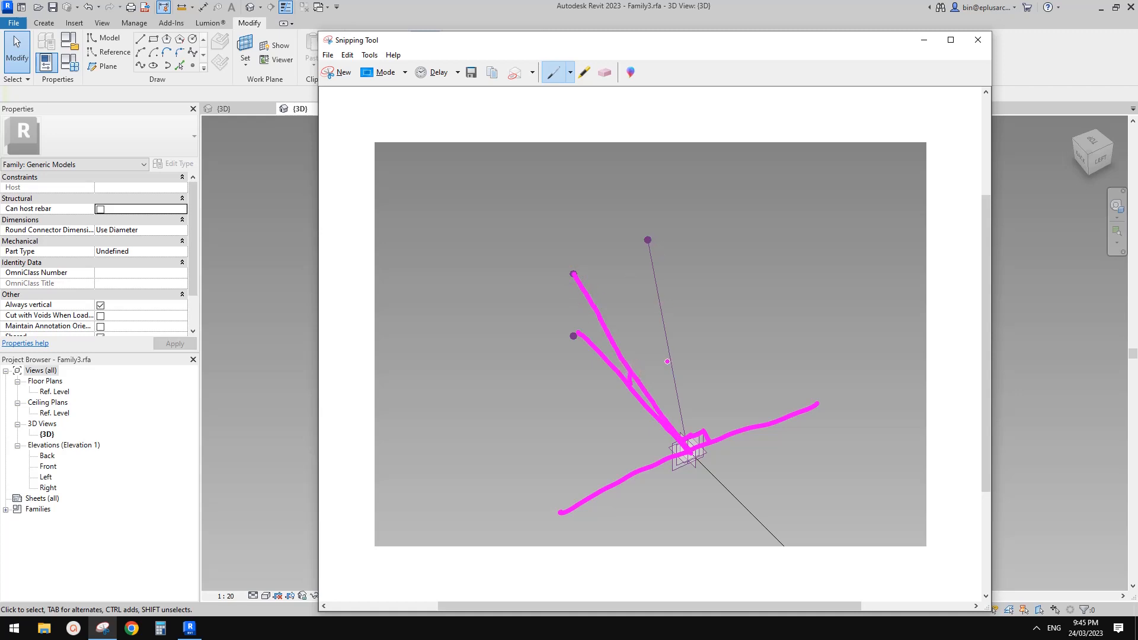
Sketch a dashed vertical drop from the sideways offset point, a half-circle on the base plane and the projected line to the origin
mouse_move(649, 262)
left_mouse_down()
mouse_move(647, 303)
mouse_move(649, 287)
left_mouse_up()
mouse_move(579, 329)
left_mouse_down()
mouse_move(650, 309)
mouse_move(683, 315)
mouse_move(756, 363)
mouse_move(795, 410)
left_mouse_up()
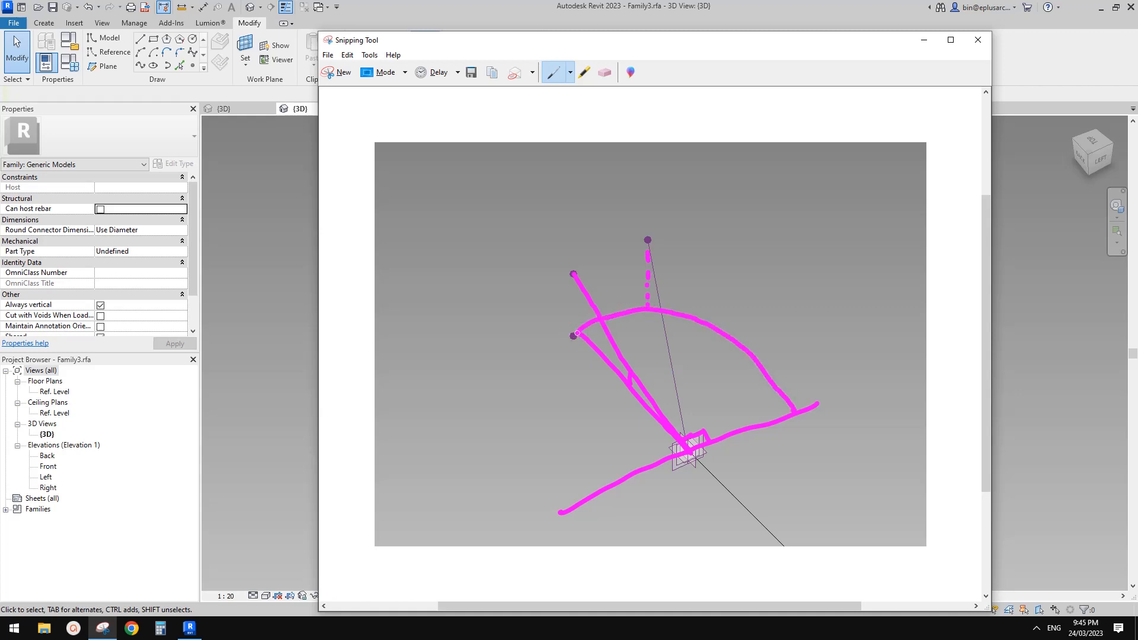
mouse_move(576, 333)
left_mouse_down()
mouse_move(538, 366)
mouse_move(514, 453)
mouse_move(558, 503)
left_mouse_up()
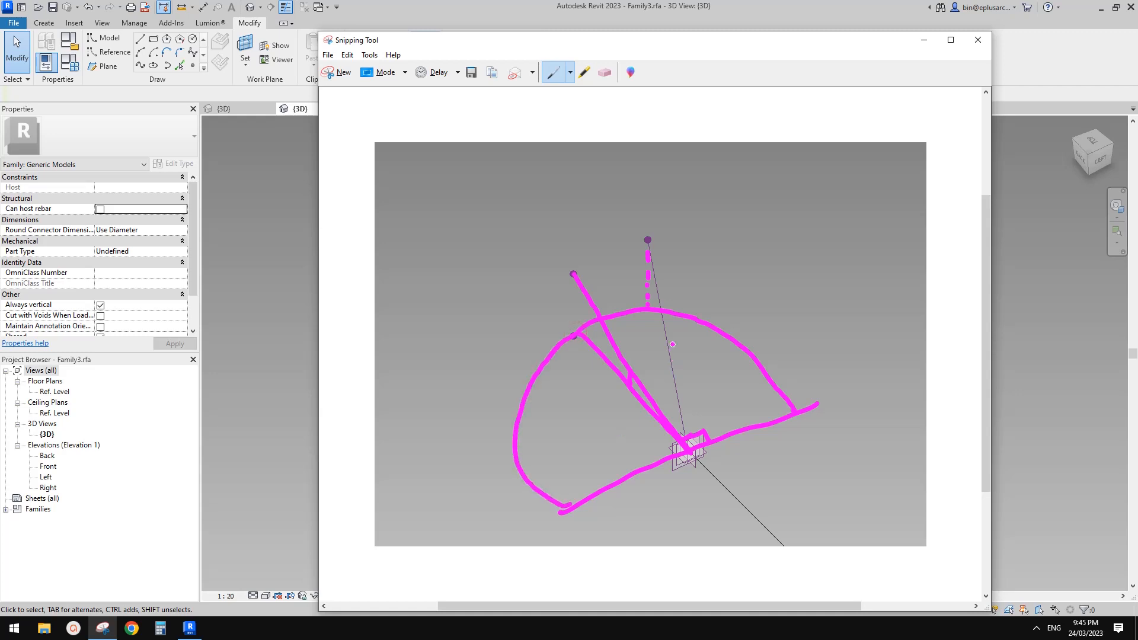
left_click_drag(649, 311, 686, 433)
Label the horizontal angle Azi, the vertical angle Alt and the offset OFS, and write Azi and Alt above the diagram
mouse_move(603, 350)
left_mouse_down()
mouse_move(655, 334)
mouse_move(632, 351)
mouse_move(656, 350)
left_mouse_up()
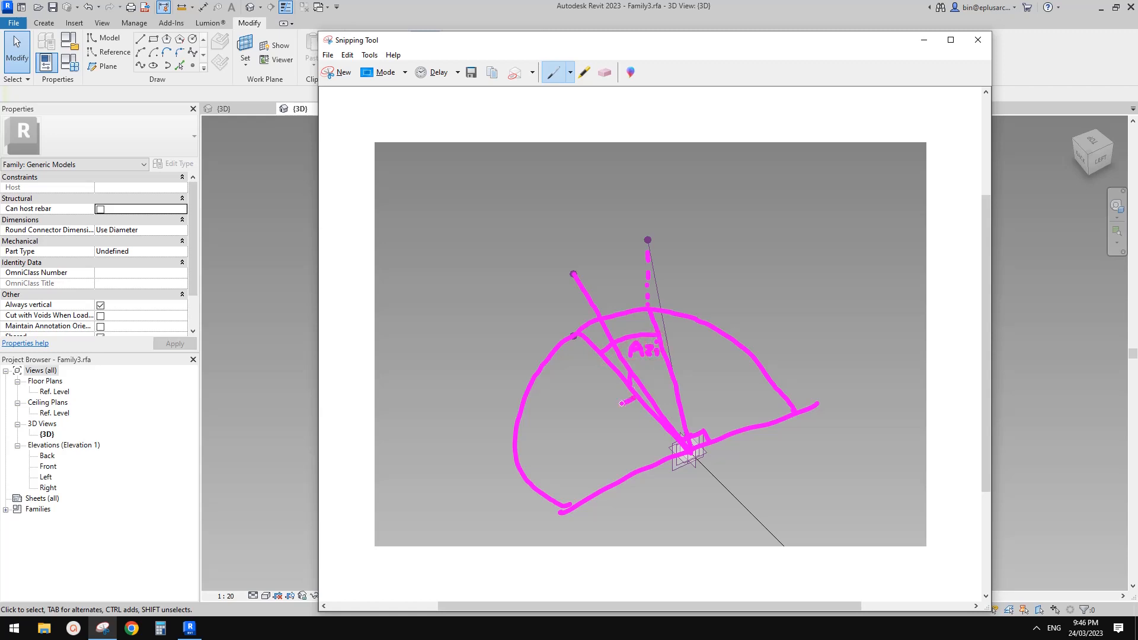
mouse_move(593, 399)
left_mouse_down()
mouse_move(576, 427)
mouse_move(602, 428)
mouse_move(611, 410)
left_mouse_up()
mouse_move(410, 406)
left_mouse_down()
mouse_move(401, 415)
mouse_move(436, 408)
mouse_move(436, 422)
left_mouse_up()
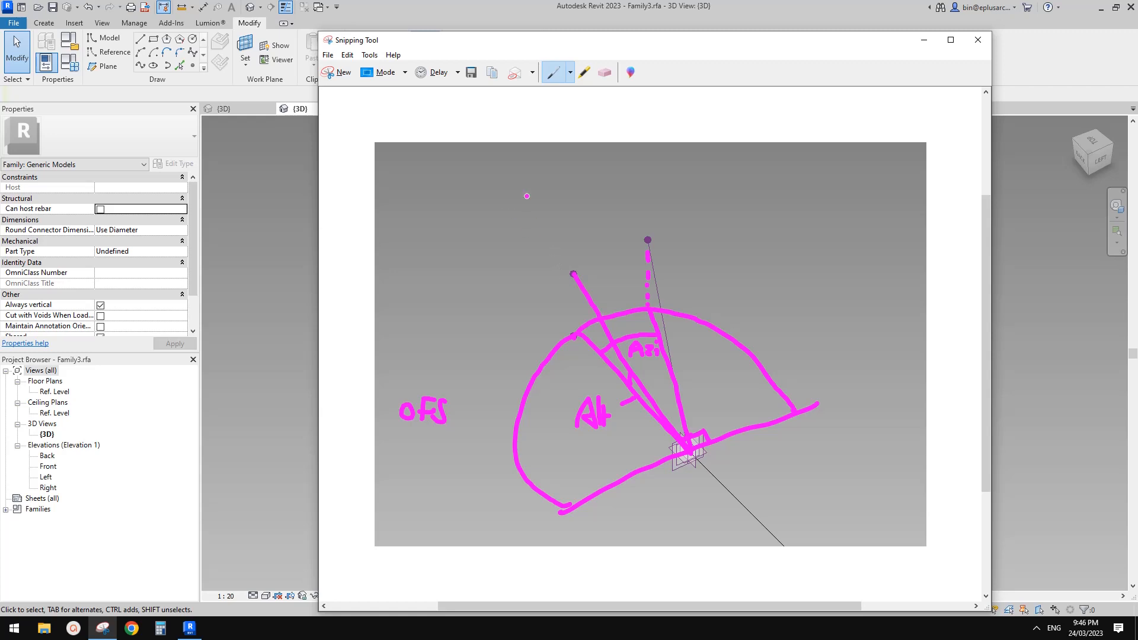
left_click_drag(452, 212, 492, 215)
left_click(501, 203)
left_click(502, 212)
left_click_drag(658, 346, 658, 353)
mouse_move(557, 208)
left_mouse_down()
mouse_move(587, 210)
mouse_move(588, 193)
left_mouse_up()
mouse_move(599, 176)
left_mouse_down()
mouse_move(599, 203)
mouse_move(617, 201)
mouse_move(619, 177)
left_mouse_up()
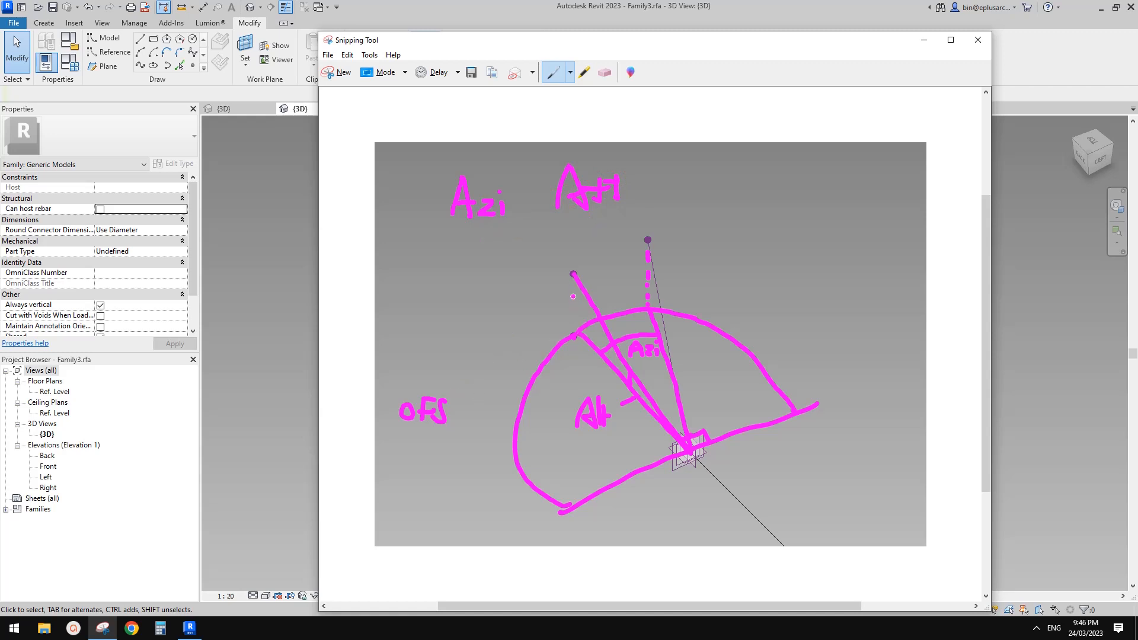
Sketch the altitude triangle's vertical leg and copy the triangle beside the diagram with a right-angle mark, OFS label and arrow
left_click_drag(572, 274, 575, 330)
mouse_move(730, 172)
left_mouse_down()
mouse_move(731, 233)
mouse_move(846, 332)
mouse_move(831, 301)
mouse_move(852, 339)
left_mouse_up()
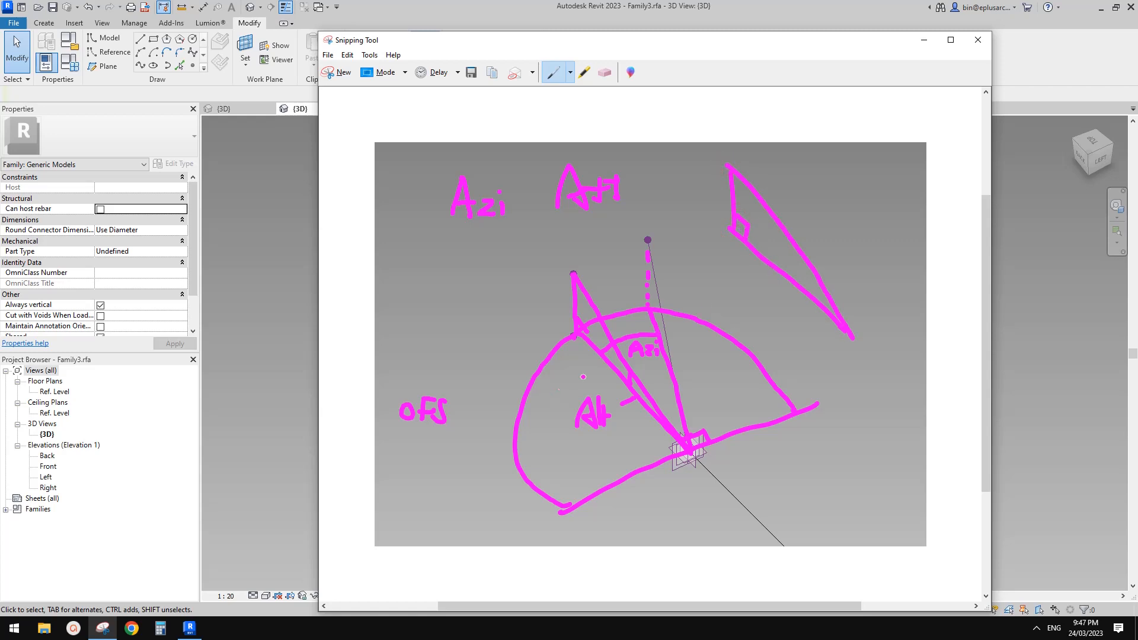
mouse_move(766, 284)
left_mouse_down()
mouse_move(777, 306)
mouse_move(790, 290)
mouse_move(788, 310)
mouse_move(815, 298)
left_mouse_up()
mouse_move(691, 282)
left_mouse_down()
mouse_move(738, 260)
mouse_move(722, 271)
left_mouse_up()
Redraw the altitude triangle flat and label its base OFS, its angle Alt and its vertical side x
mouse_move(807, 153)
left_mouse_down()
mouse_move(810, 188)
mouse_move(824, 199)
mouse_move(917, 197)
left_mouse_up()
mouse_move(805, 139)
left_mouse_down()
mouse_move(922, 193)
mouse_move(810, 164)
left_mouse_up()
mouse_move(922, 196)
left_mouse_down()
mouse_move(853, 221)
mouse_move(864, 213)
mouse_move(876, 230)
left_mouse_up()
left_click_drag(876, 213, 885, 212)
left_click_drag(876, 221, 893, 230)
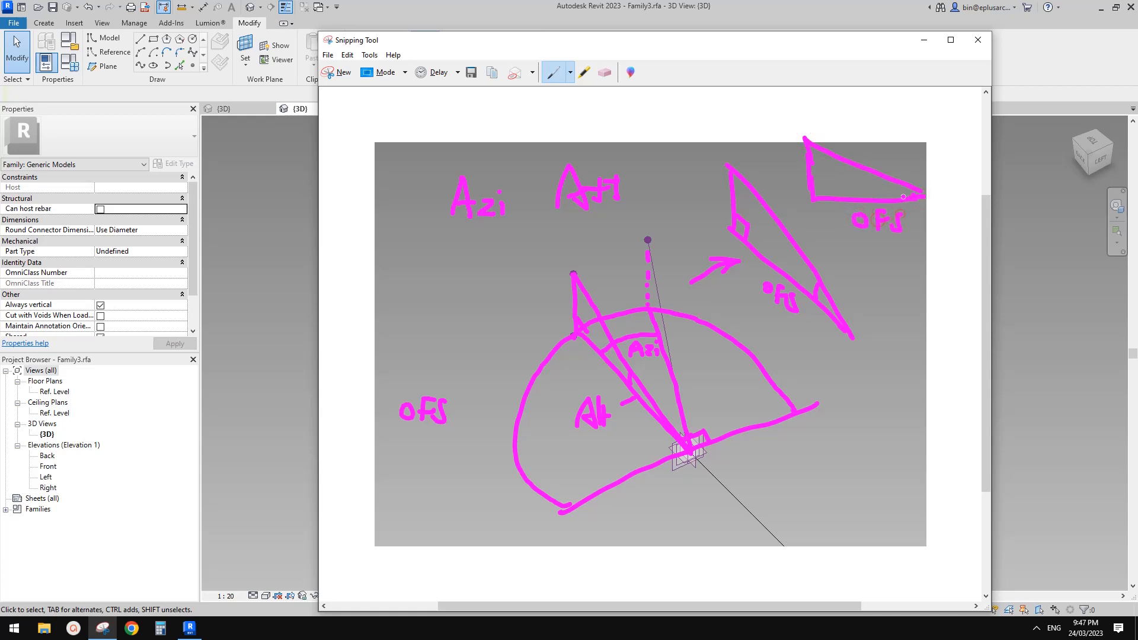
mouse_move(899, 184)
left_mouse_down()
mouse_move(903, 200)
mouse_move(862, 193)
mouse_move(879, 196)
mouse_move(871, 188)
left_mouse_up()
mouse_move(880, 180)
left_mouse_down()
mouse_move(883, 196)
mouse_move(885, 185)
left_mouse_up()
mouse_move(804, 169)
left_mouse_down()
mouse_move(783, 182)
mouse_move(806, 190)
left_mouse_up()
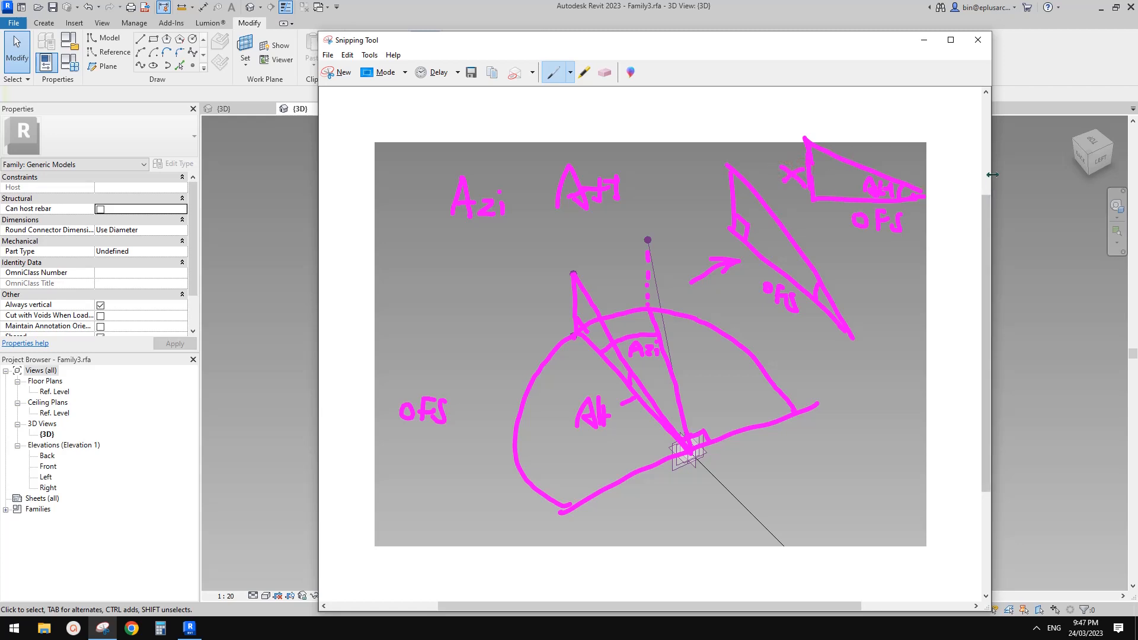
Widen the snip window and write the formula tan(Alt) = x / OFS above the diagram
left_click_drag(990, 175, 1060, 178)
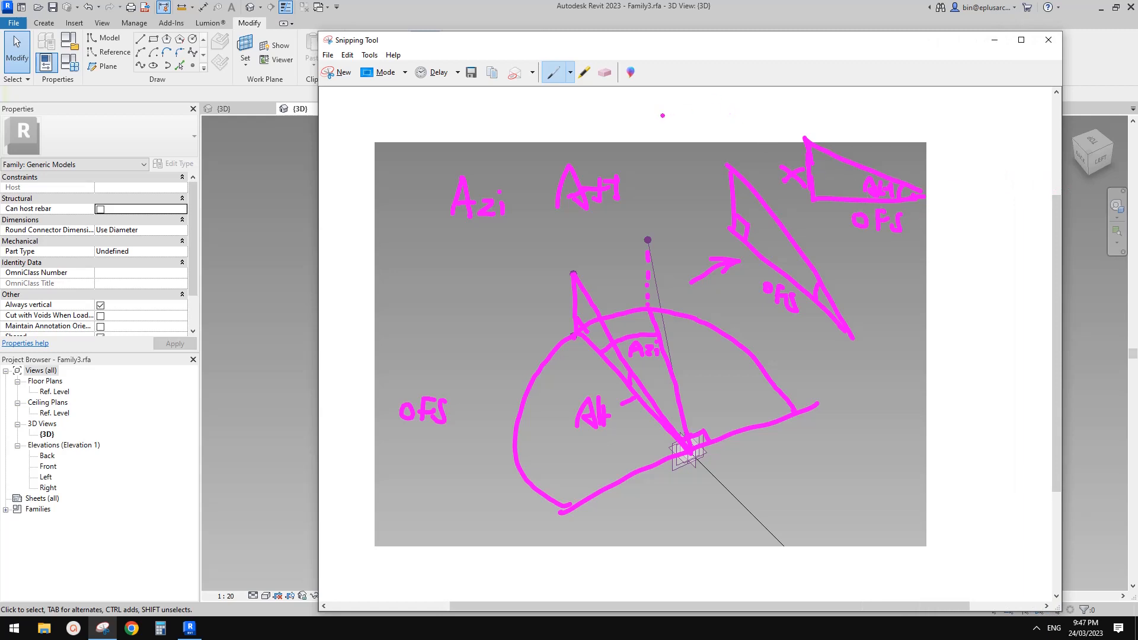
left_click_drag(647, 96, 646, 123)
mouse_move(639, 111)
left_mouse_down()
mouse_move(670, 122)
mouse_move(724, 113)
left_mouse_up()
mouse_move(734, 98)
left_mouse_down()
mouse_move(735, 119)
mouse_move(755, 110)
left_mouse_up()
left_click_drag(762, 101, 741, 122)
mouse_move(691, 95)
left_mouse_down()
mouse_move(723, 129)
mouse_move(827, 107)
mouse_move(825, 94)
mouse_move(849, 111)
mouse_move(819, 125)
mouse_move(831, 136)
mouse_move(842, 119)
left_mouse_up()
left_click(799, 119)
left_click_drag(832, 128, 840, 127)
left_click_drag(860, 125, 852, 141)
Write x = tan(Alt) x OFS and label the vertical leg x on the copied triangle and the main diagram
mouse_move(939, 104)
left_mouse_down()
mouse_move(910, 124)
mouse_move(922, 120)
left_mouse_up()
mouse_move(941, 118)
left_mouse_down()
mouse_move(953, 118)
mouse_move(967, 159)
mouse_move(975, 144)
mouse_move(1015, 161)
mouse_move(1029, 141)
mouse_move(1048, 171)
left_mouse_up()
mouse_move(981, 178)
left_mouse_down()
mouse_move(967, 195)
mouse_move(982, 195)
mouse_move(955, 219)
mouse_move(986, 230)
mouse_move(984, 203)
left_mouse_up()
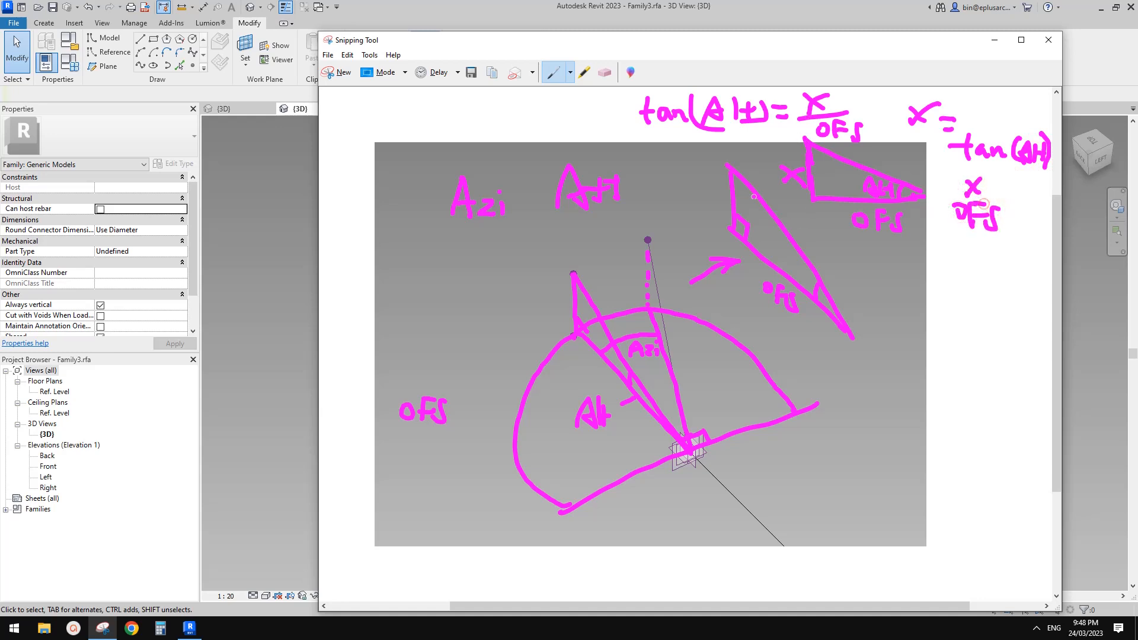
mouse_move(725, 189)
left_mouse_down()
mouse_move(713, 201)
mouse_move(726, 201)
left_mouse_up()
mouse_move(555, 290)
left_mouse_down()
mouse_move(568, 306)
mouse_move(554, 306)
left_mouse_up()
Connect the raised and sideways points, and sketch a separate azimuth triangle labelled Azi, OFS and y
left_click_drag(578, 272, 643, 241)
mouse_move(853, 372)
left_mouse_down()
mouse_move(863, 492)
mouse_move(928, 374)
mouse_move(946, 375)
mouse_move(864, 493)
mouse_move(869, 444)
mouse_move(896, 440)
mouse_move(900, 423)
left_mouse_up()
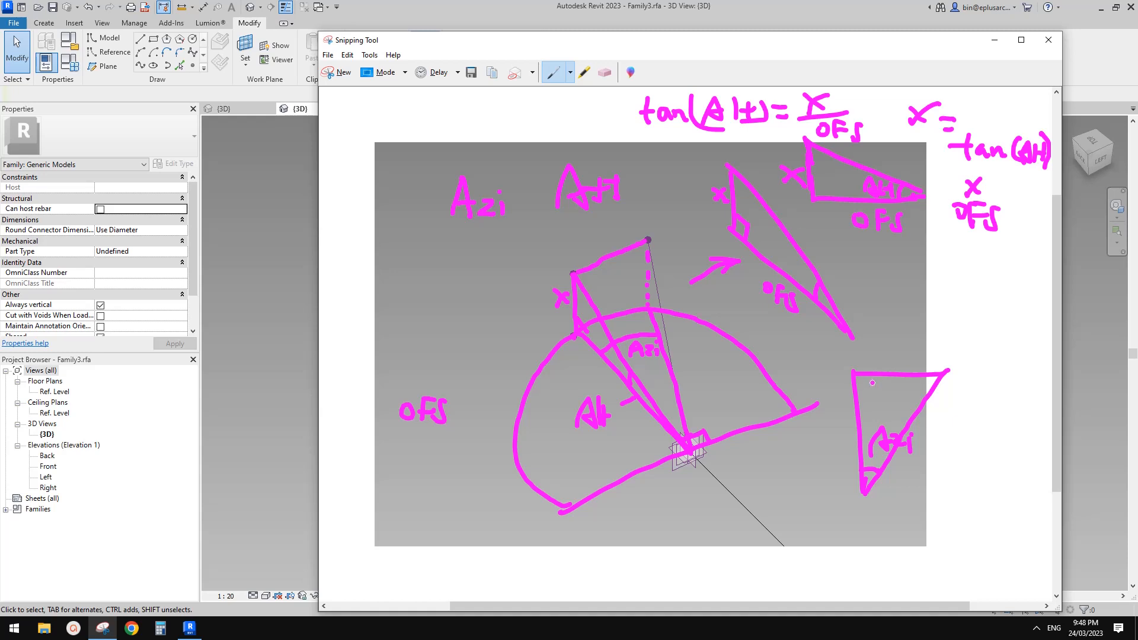
mouse_move(835, 415)
left_mouse_down()
mouse_move(828, 434)
mouse_move(844, 415)
mouse_move(840, 438)
mouse_move(854, 409)
left_mouse_up()
left_click_drag(888, 347, 894, 358)
left_click_drag(902, 343, 889, 368)
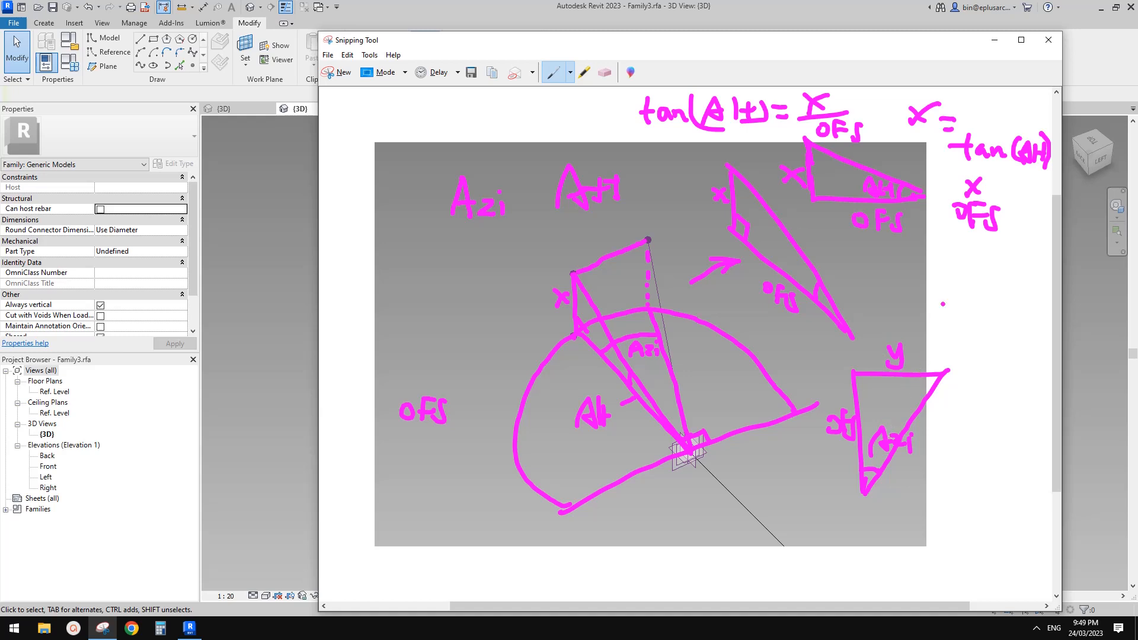
Write the formula y = tan(Azi) x OFS above the azimuth triangle
left_click_drag(907, 286, 911, 298)
left_click_drag(916, 283, 903, 310)
mouse_move(930, 297)
left_mouse_down()
mouse_move(964, 308)
mouse_move(977, 290)
mouse_move(980, 311)
mouse_move(1004, 315)
mouse_move(1045, 307)
mouse_move(996, 338)
left_mouse_up()
mouse_move(988, 322)
left_mouse_down()
mouse_move(966, 363)
mouse_move(1005, 376)
left_mouse_up()
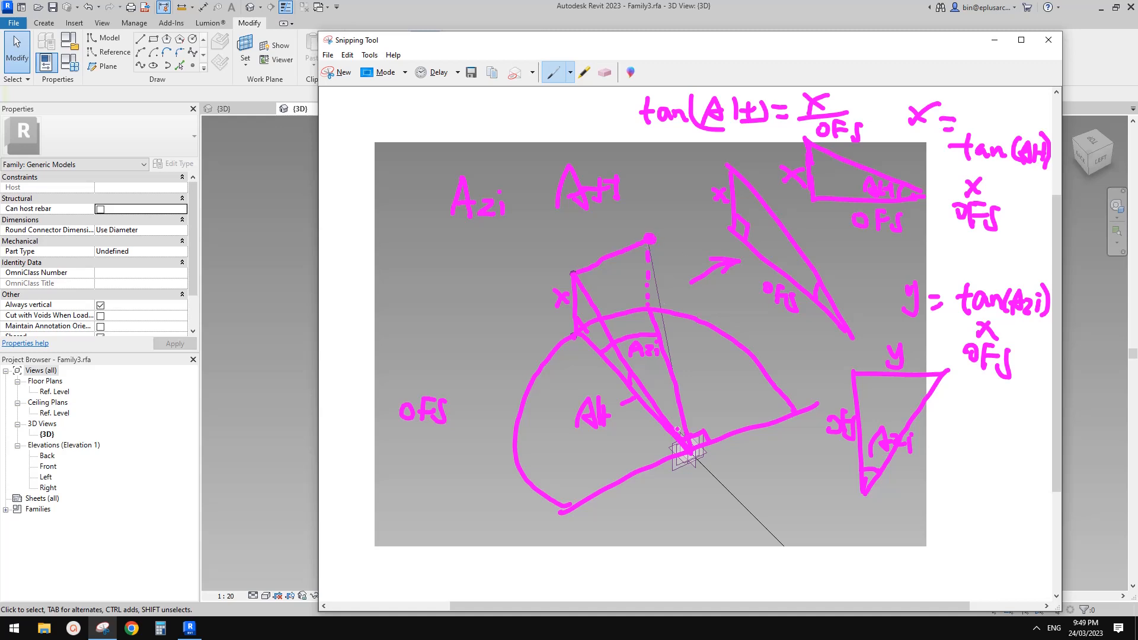
Return to Revit and add an instance family parameter named Alt of type Angle, grouped under Dimensions
left_click(286, 320)
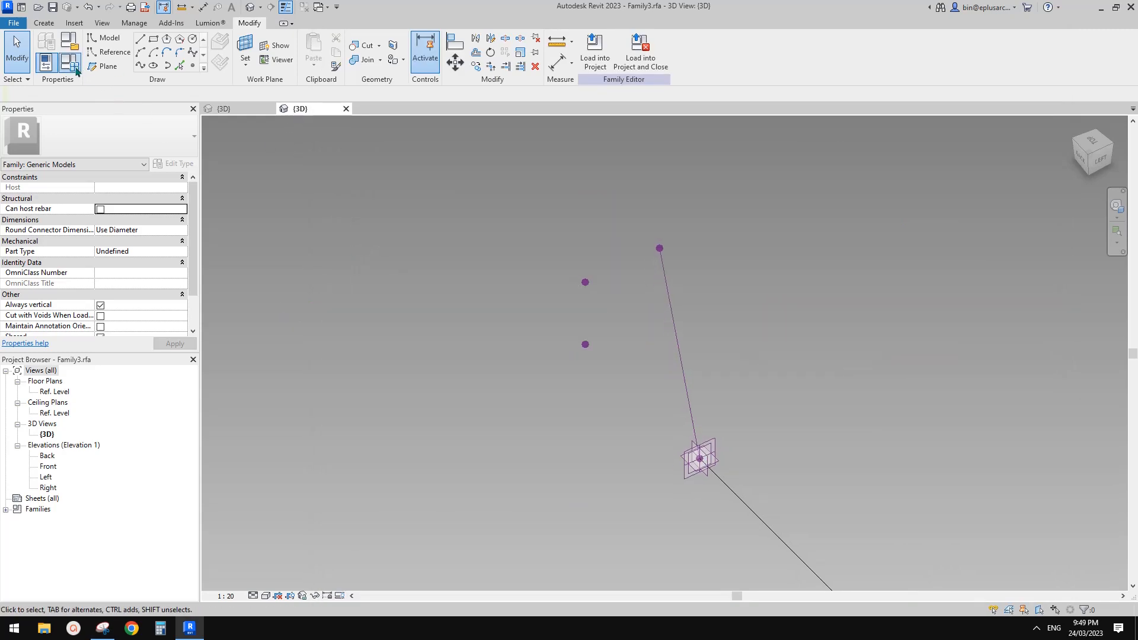
left_click(76, 72)
left_click_drag(357, 272, 385, 260)
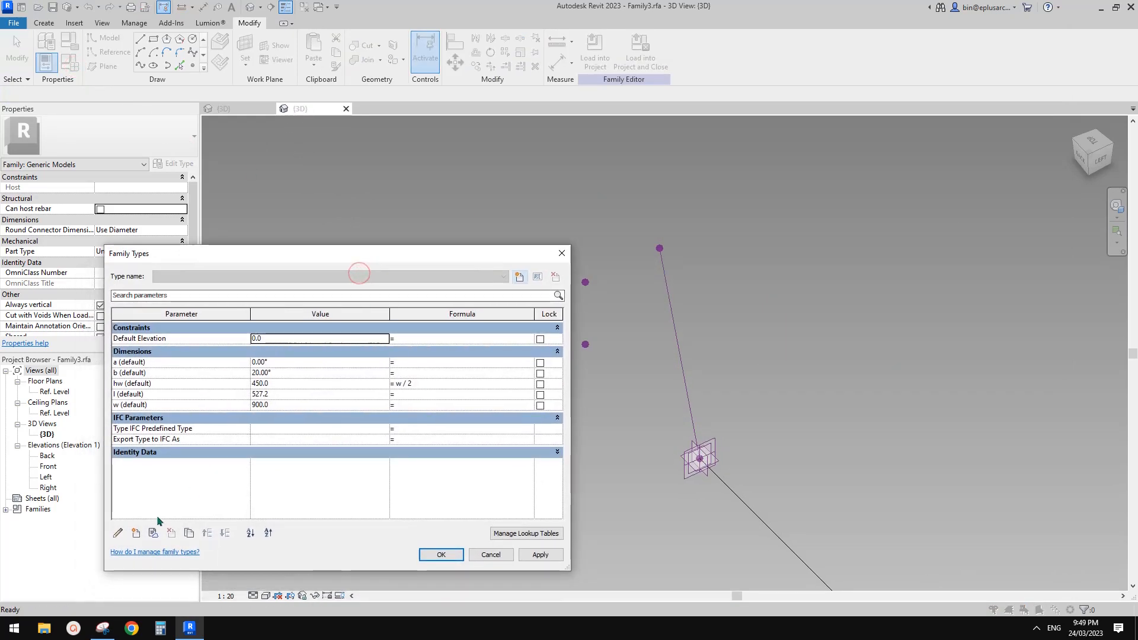
left_click(136, 532)
type("Al")
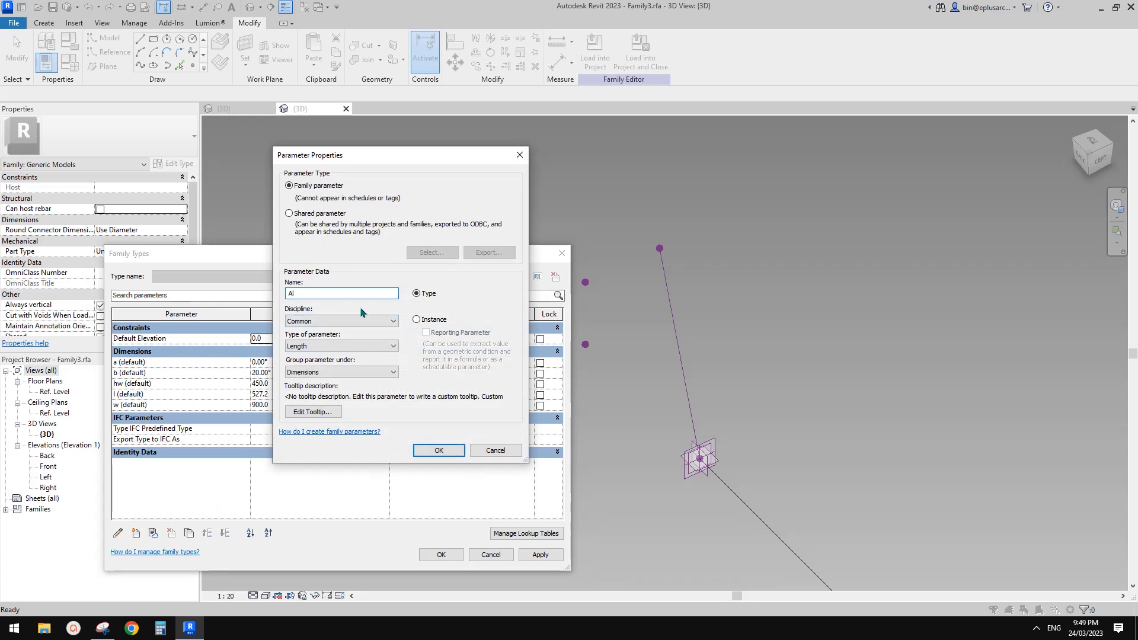
type("t")
left_click(318, 344)
left_click(315, 372)
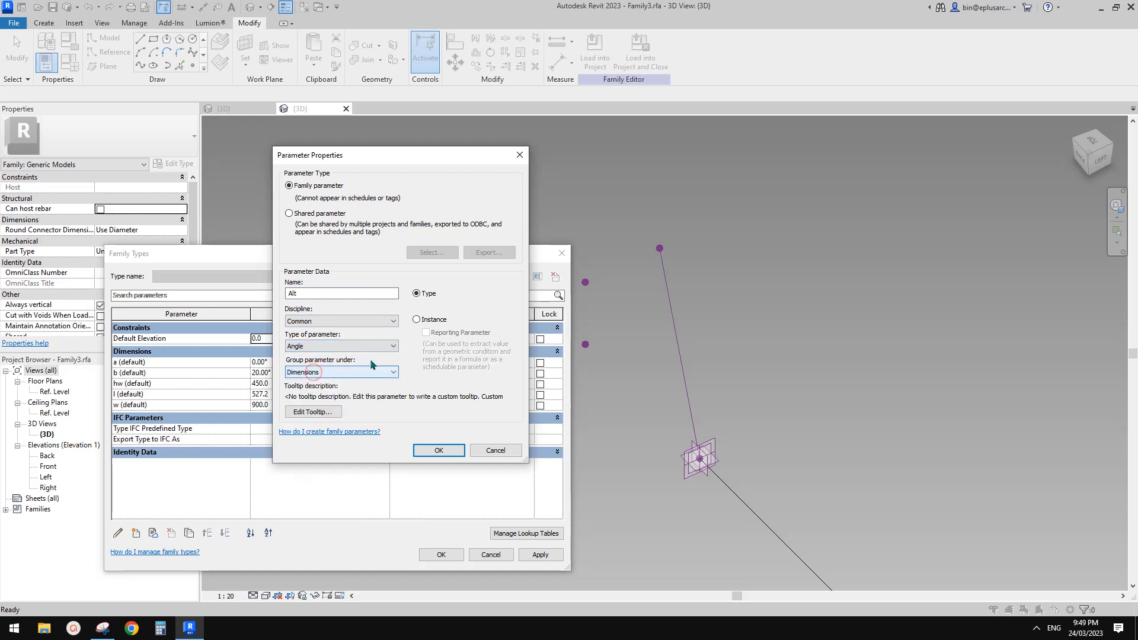
left_click(435, 319)
left_click(444, 451)
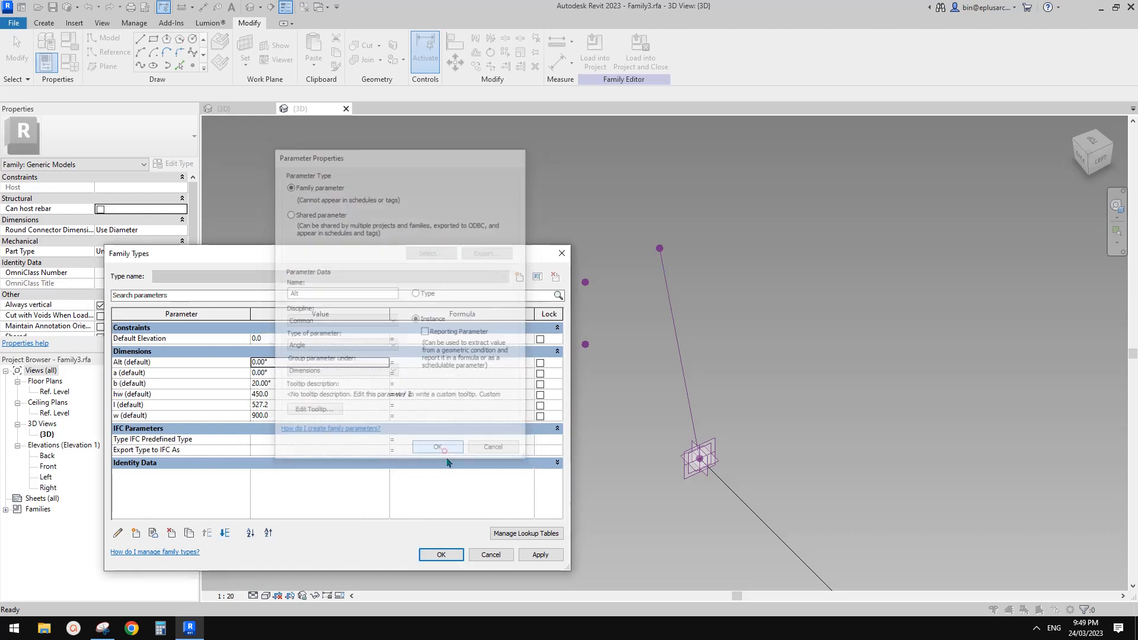
Add an instance family parameter named Azi of type Angle, grouped under Dimensions
left_click(136, 533)
type("A")
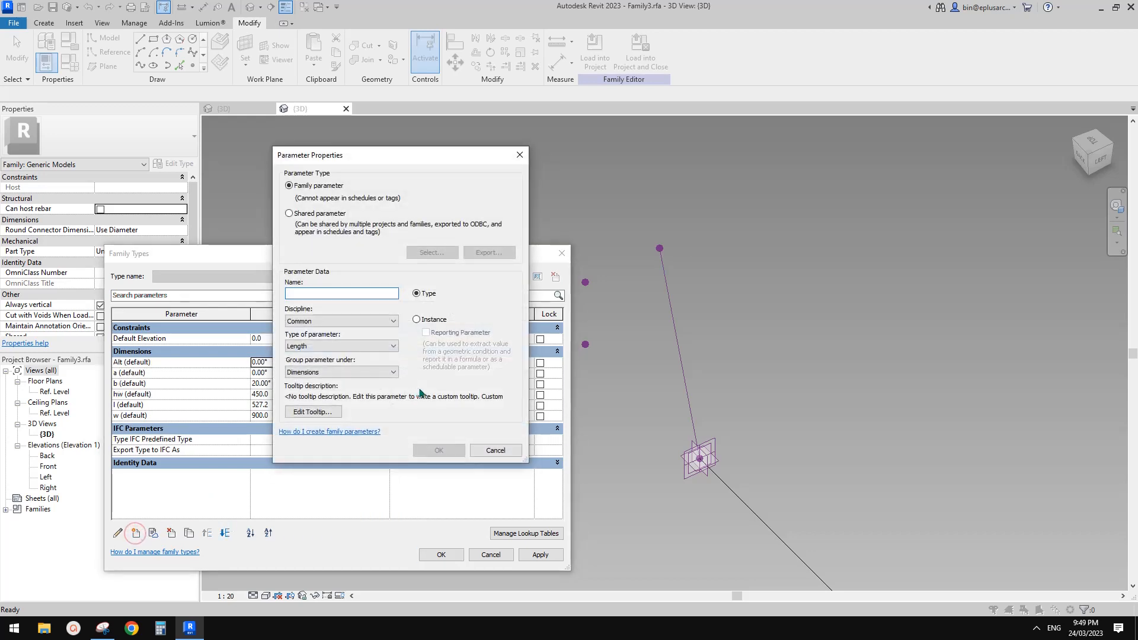
type("z")
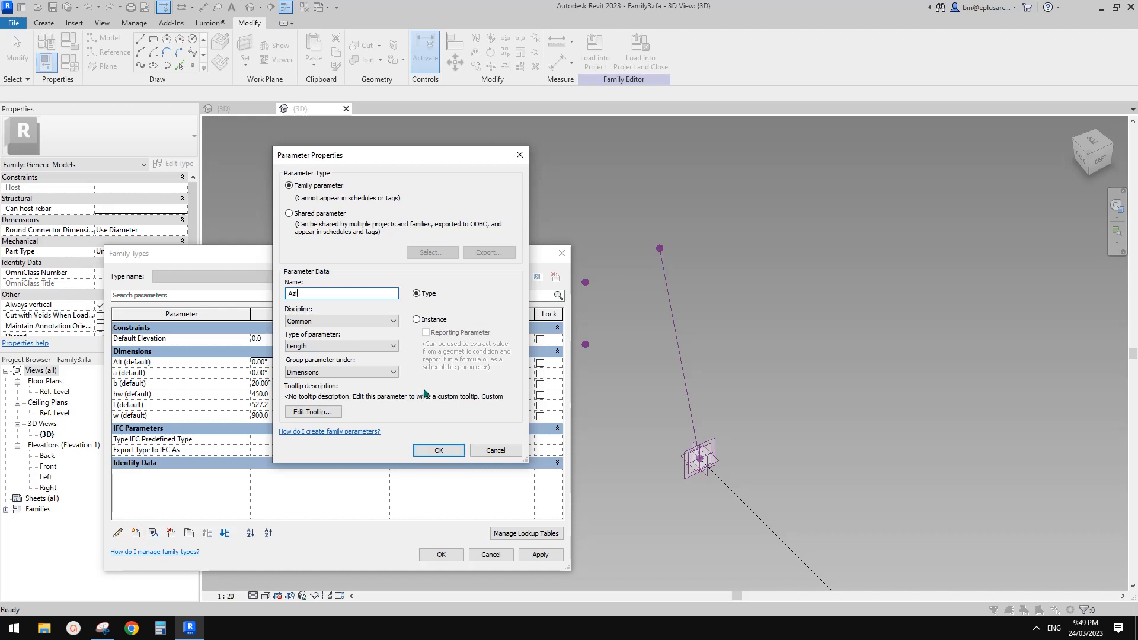
type("i")
left_click(354, 343)
left_click(320, 371)
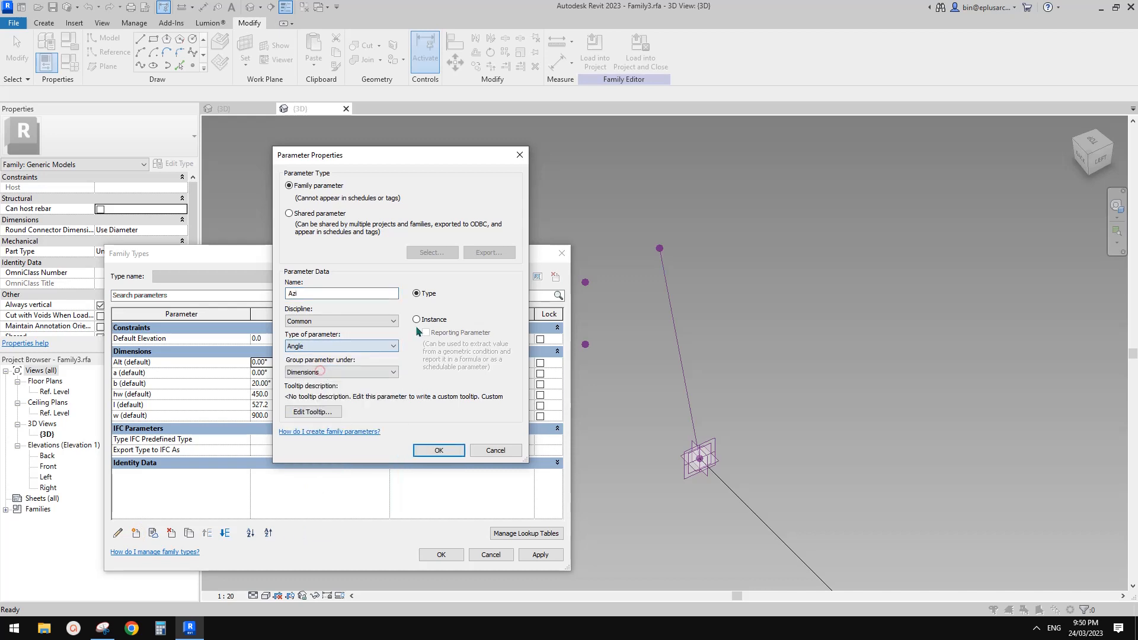
left_click(416, 320)
left_click(448, 449)
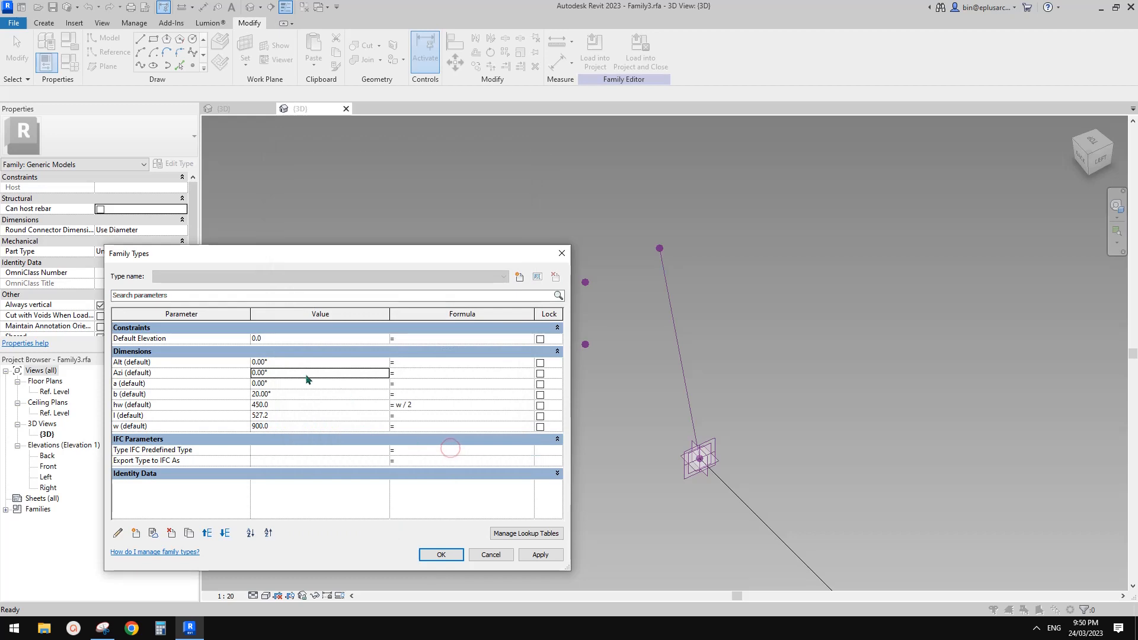
Set both the Alt and Azi parameters to 30°
left_click(301, 362)
type("3")
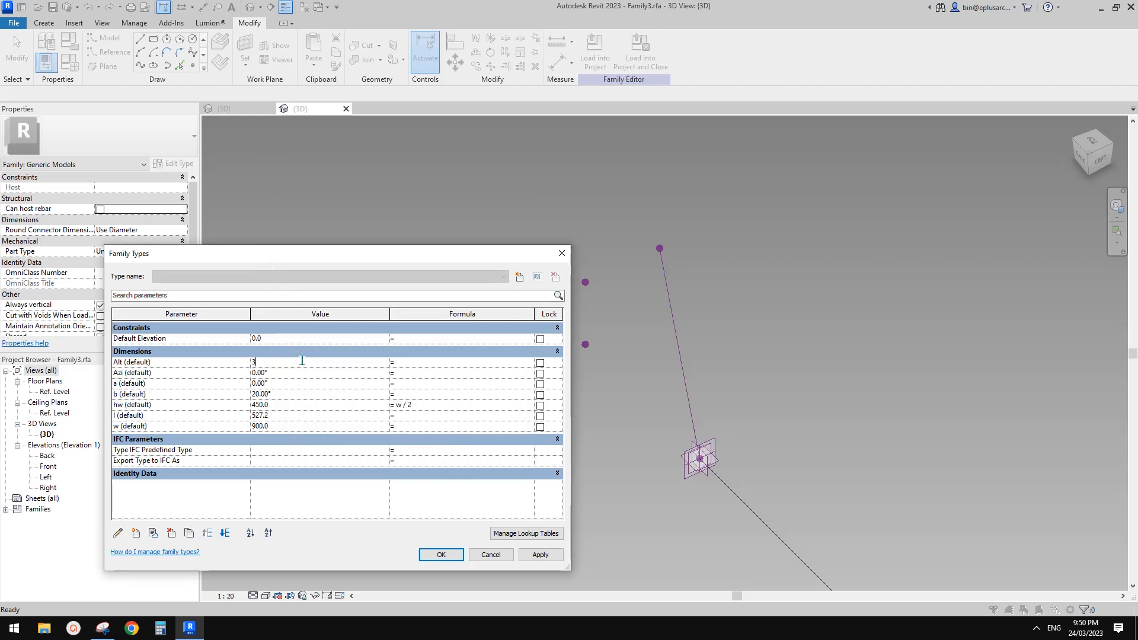
type("0")
left_click(297, 372)
type("30")
left_click(298, 383)
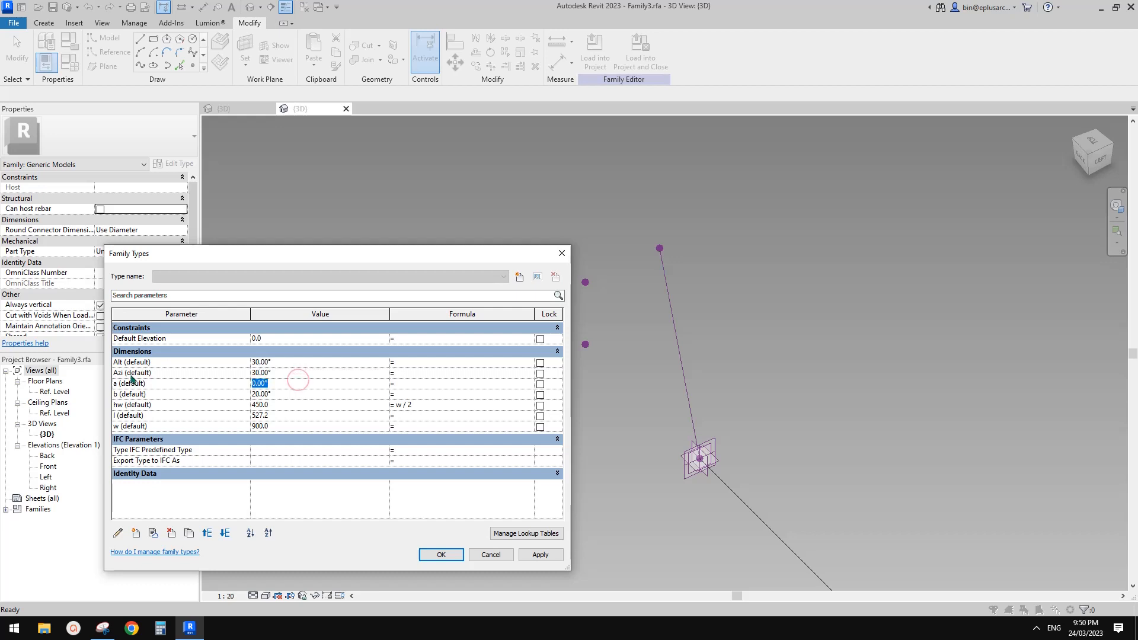
left_click_drag(367, 254, 510, 205)
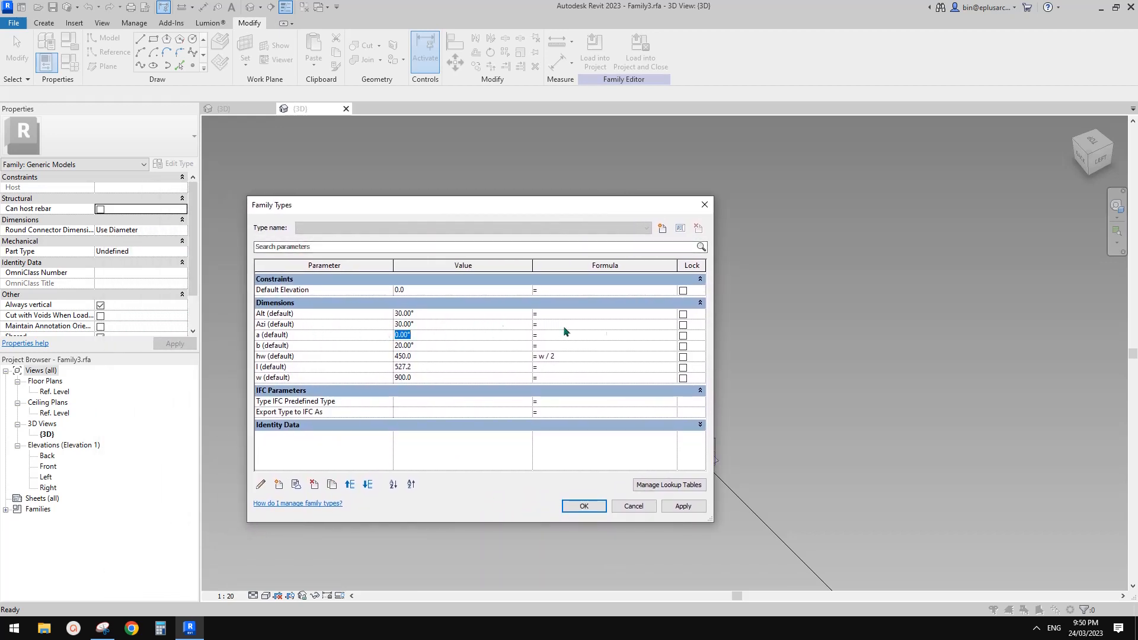
left_click_drag(508, 209, 504, 206)
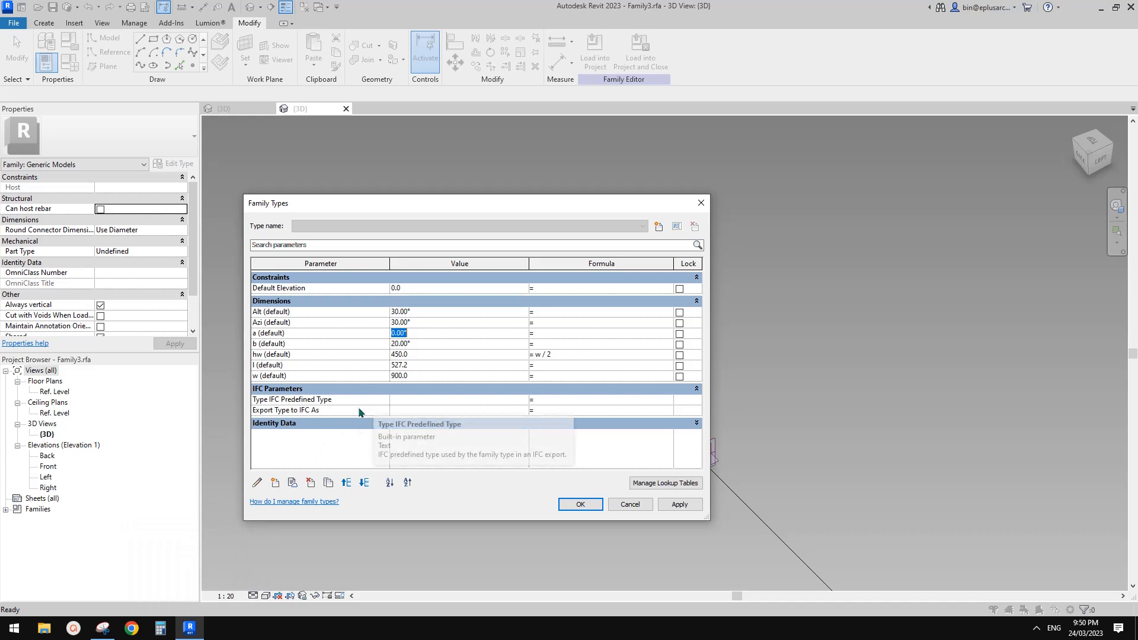
Add an instance length parameter named OFS under Dimensions
left_click(275, 482)
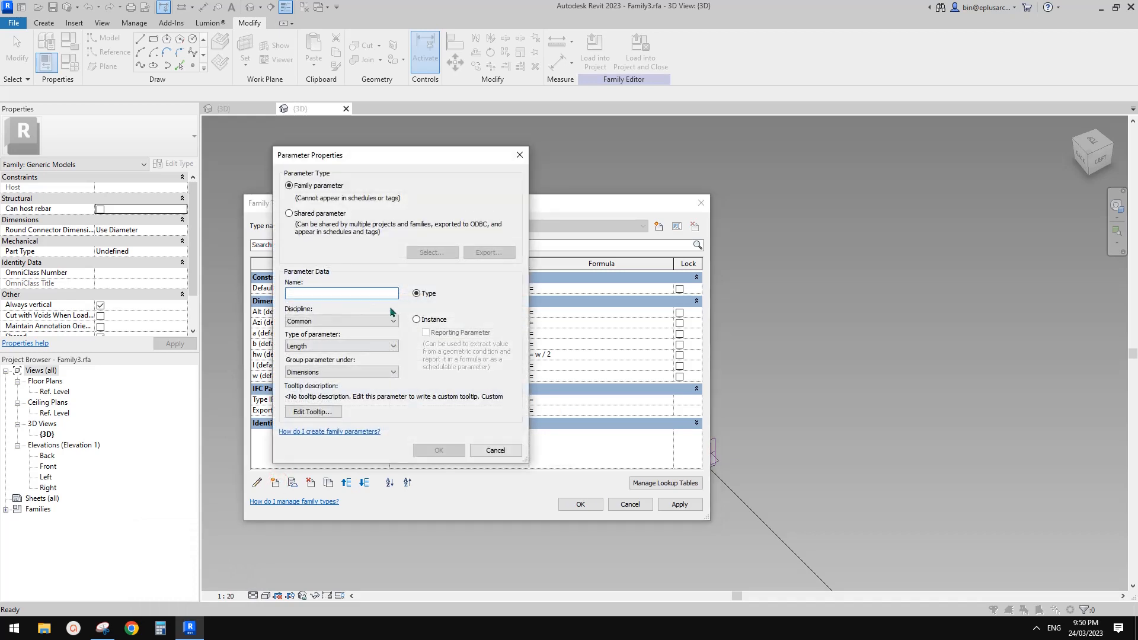
type("OFS")
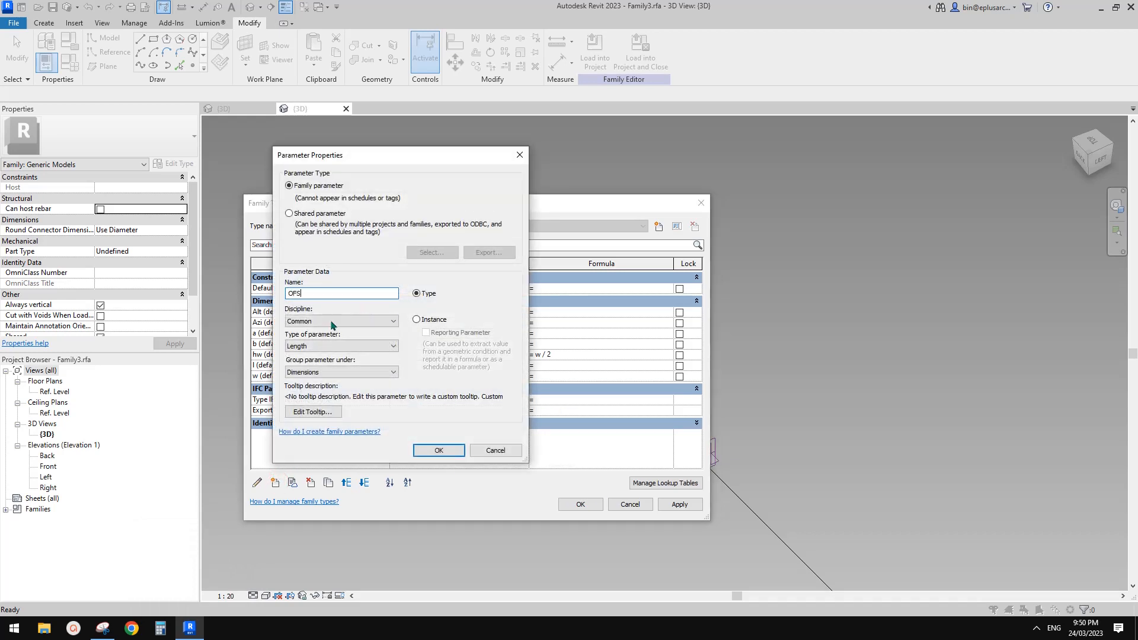
left_click(417, 320)
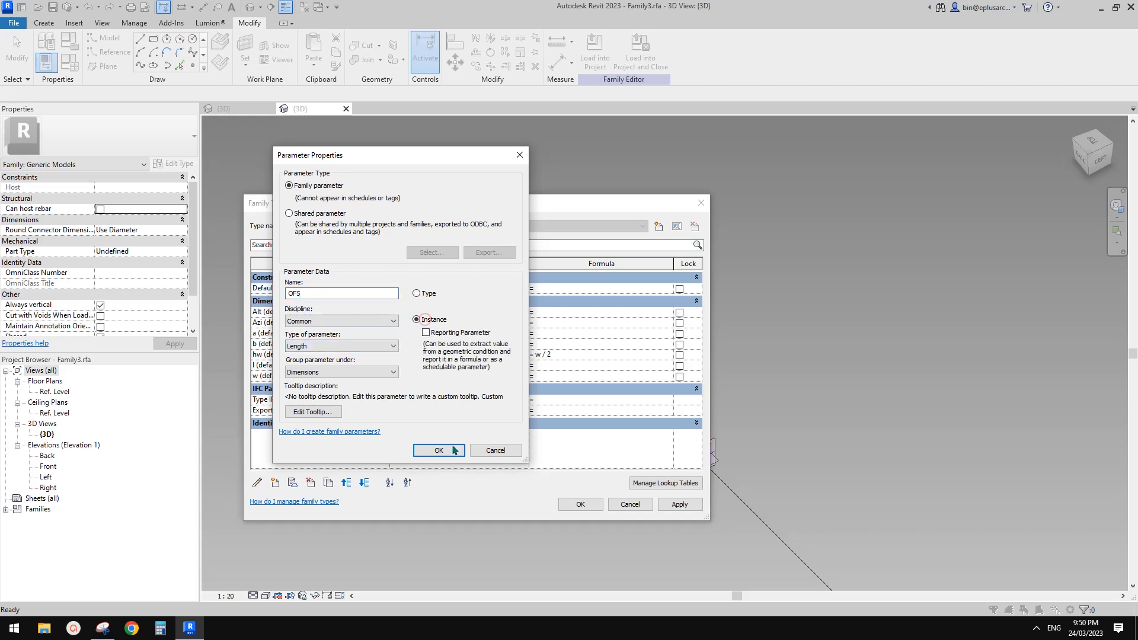
left_click(439, 450)
Add two instance length parameters named x and y under Dimensions, and accept the family types
left_click(276, 482)
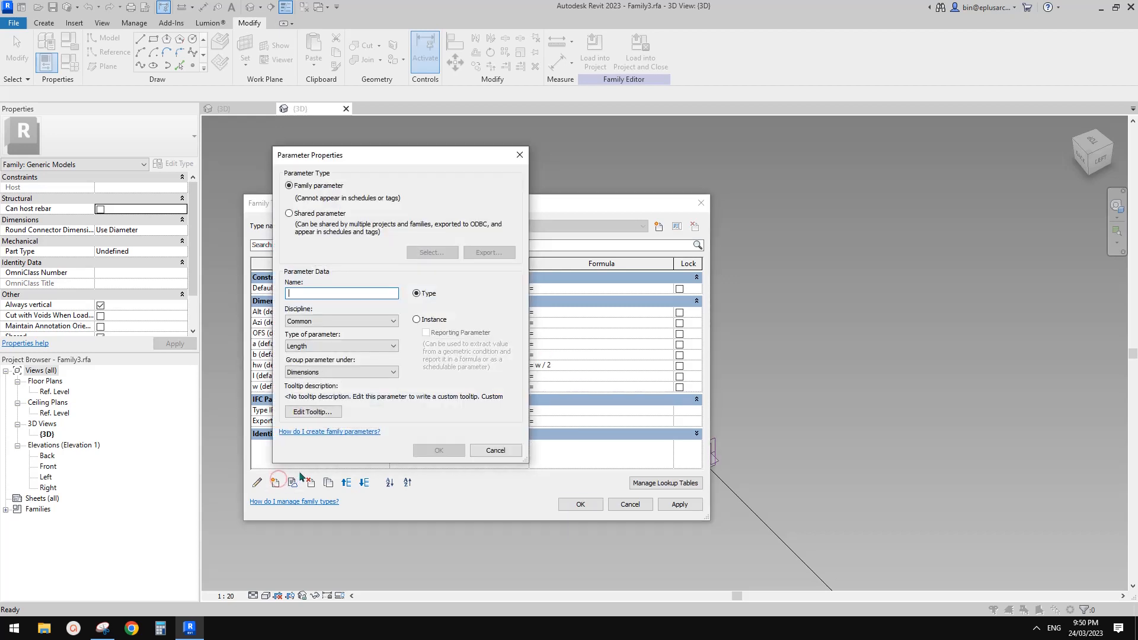
type("x")
left_click(416, 318)
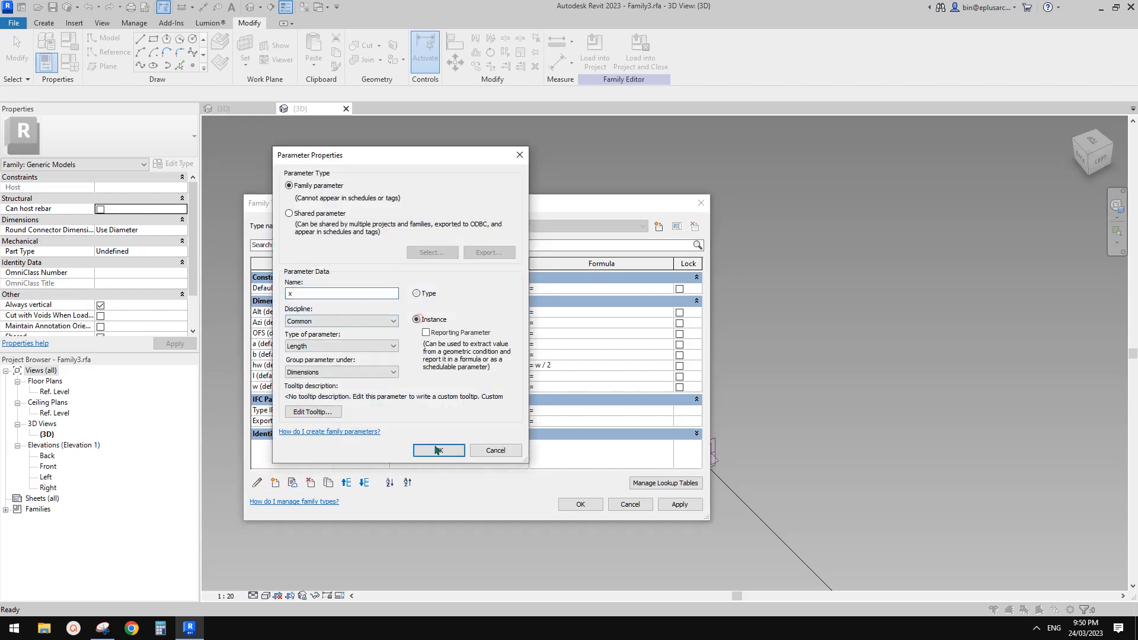
left_click(439, 450)
left_click(275, 482)
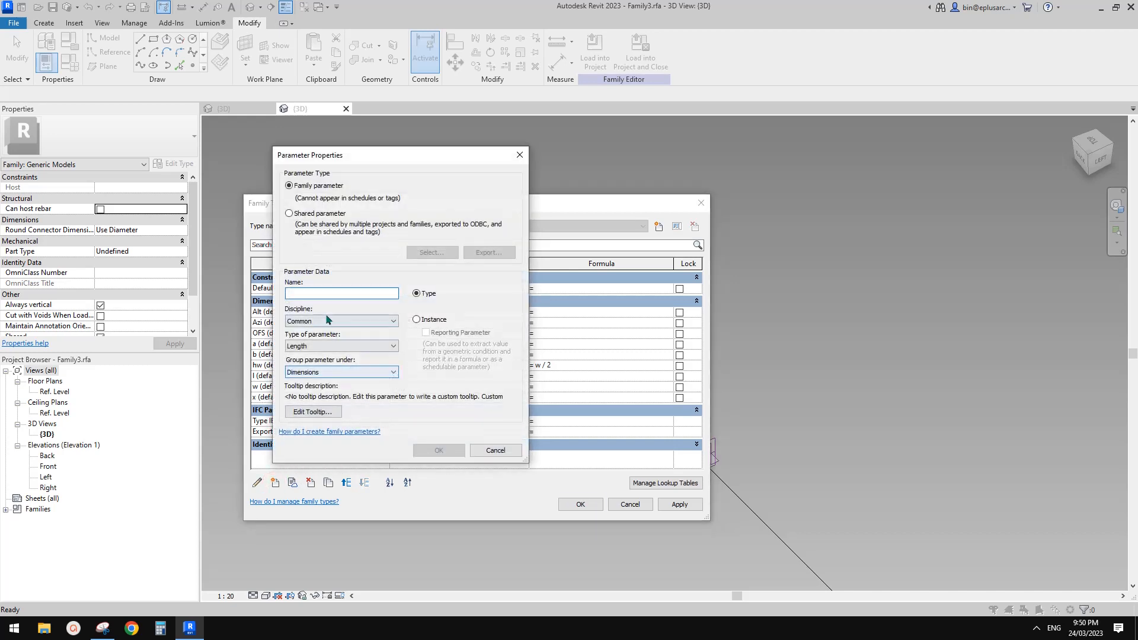
type("y")
left_click(317, 346)
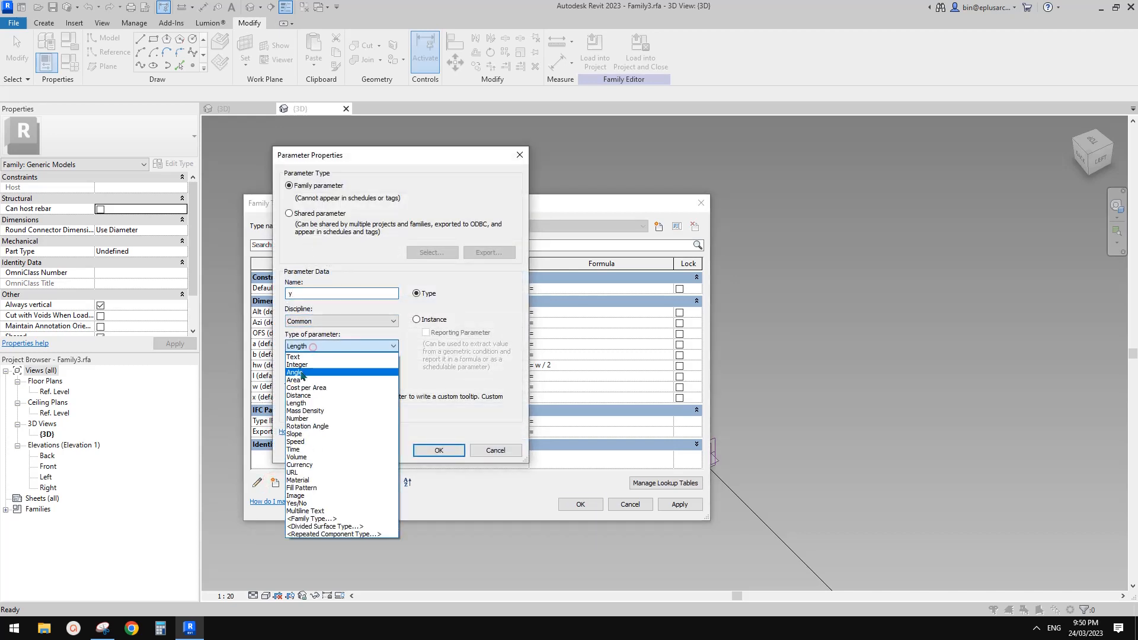
left_click(439, 320)
left_click(439, 449)
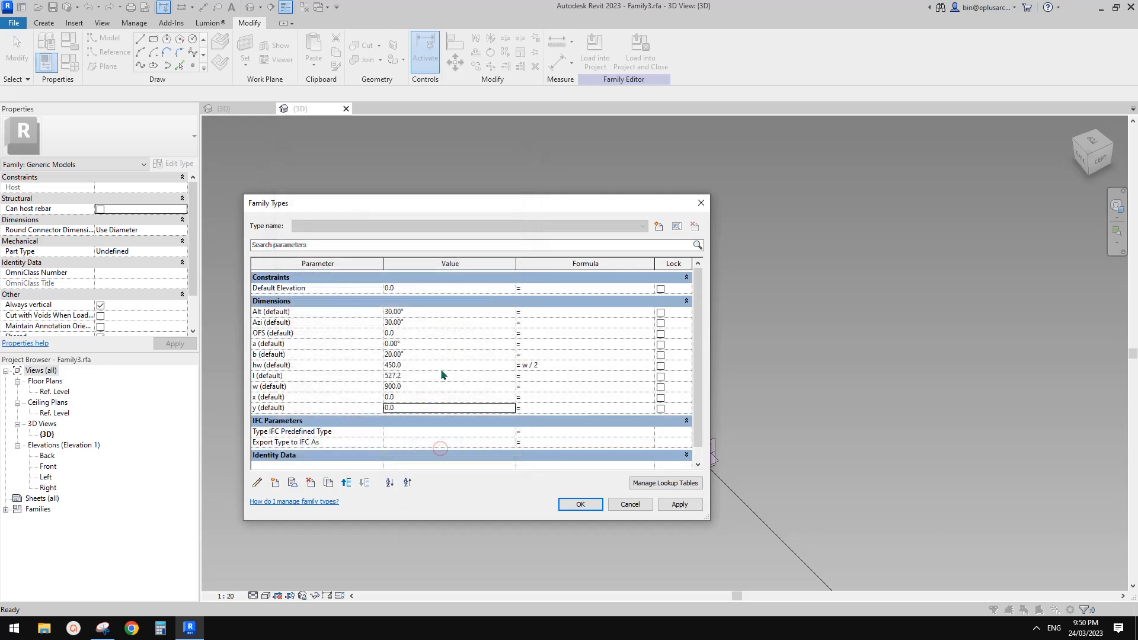
left_click(581, 505)
Try to associate the lower free reference point's offset with the OFS parameter
middle_click_drag(612, 477, 652, 365, "shift")
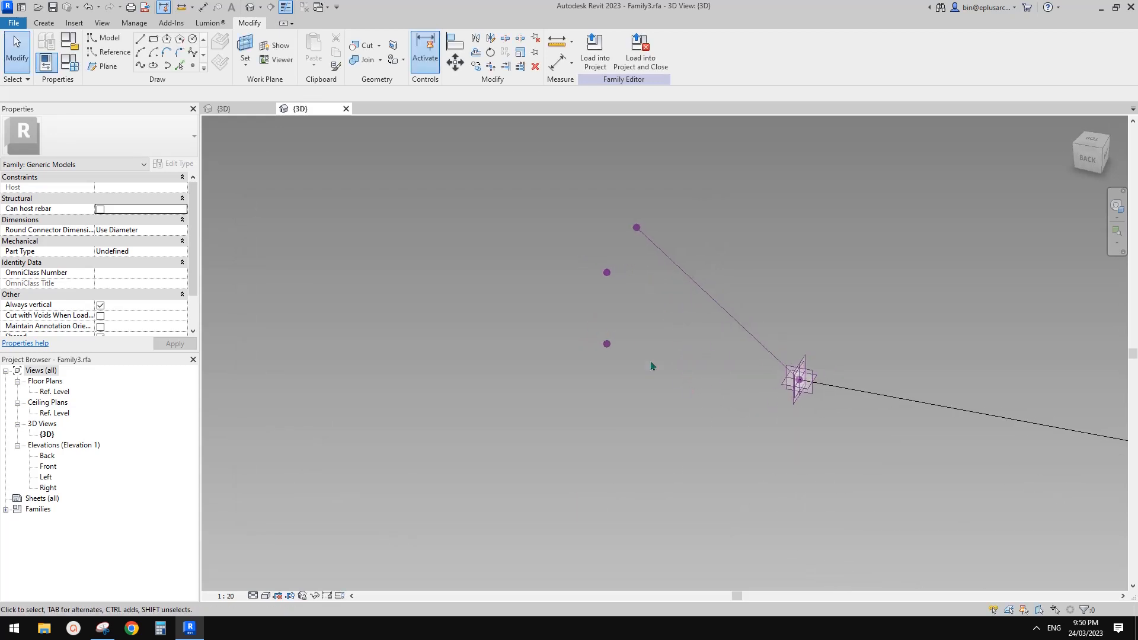
left_click(606, 344)
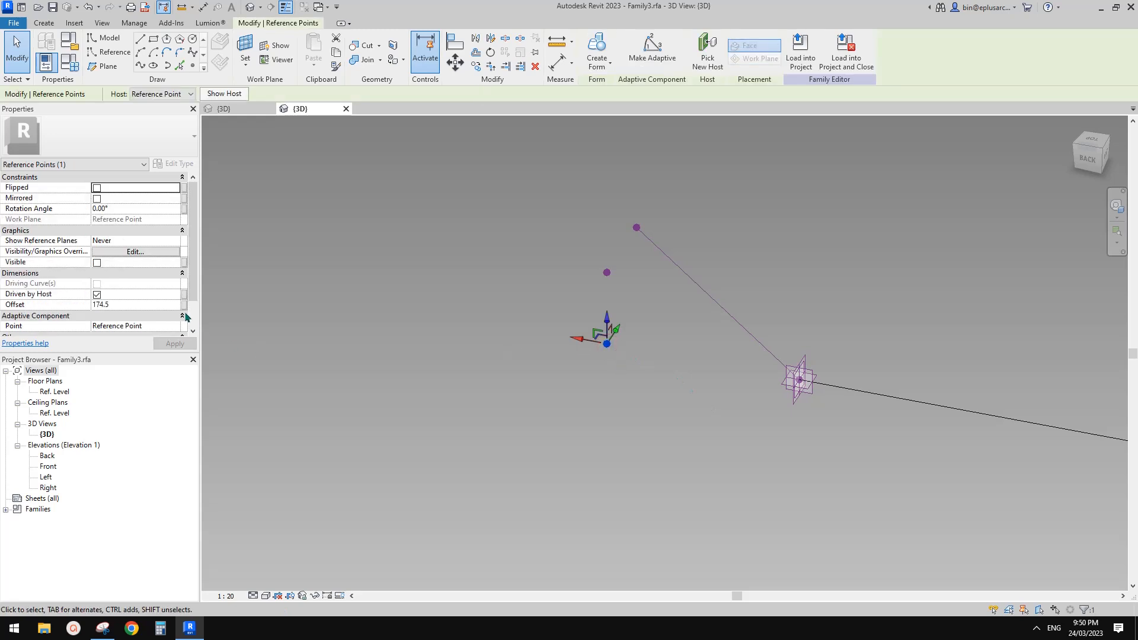
left_click(184, 304)
left_click(285, 255)
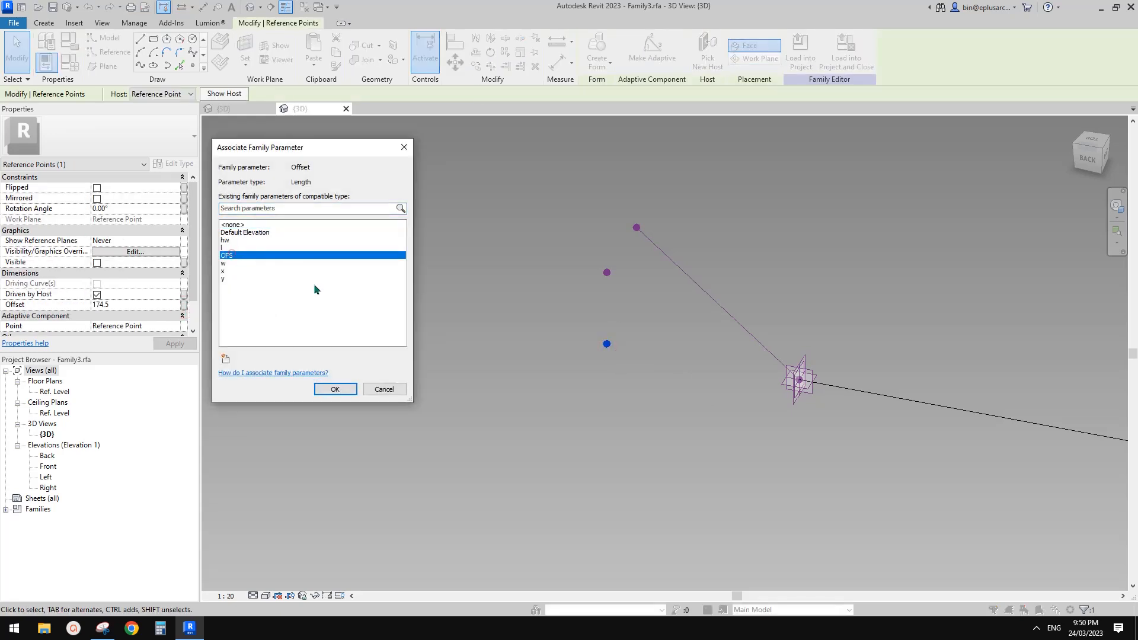
left_click(335, 389)
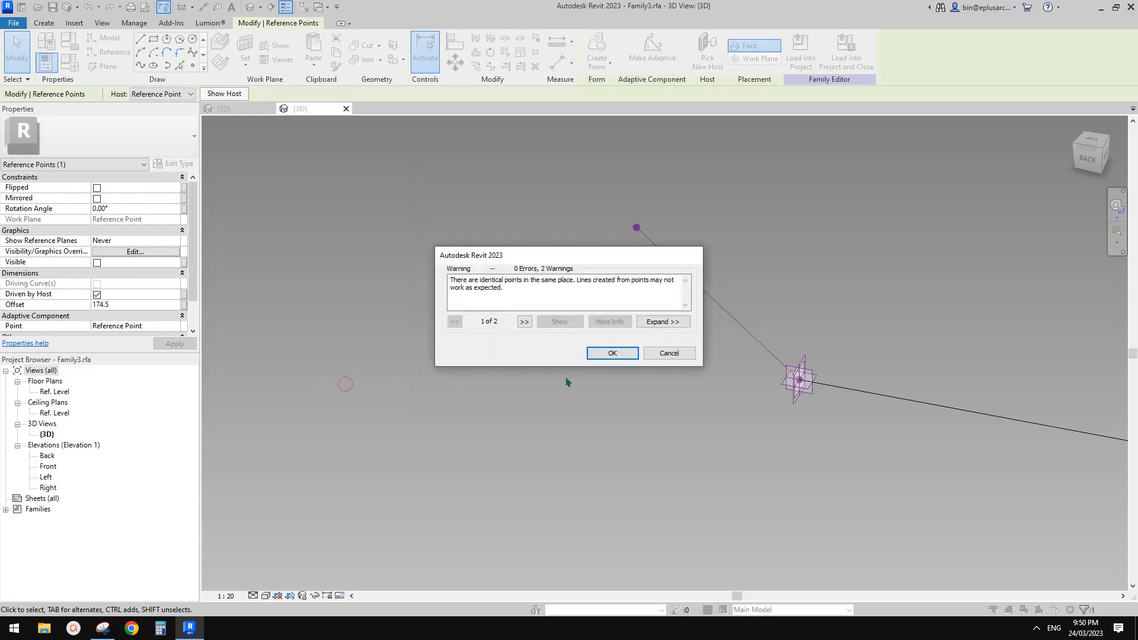
left_click(612, 354)
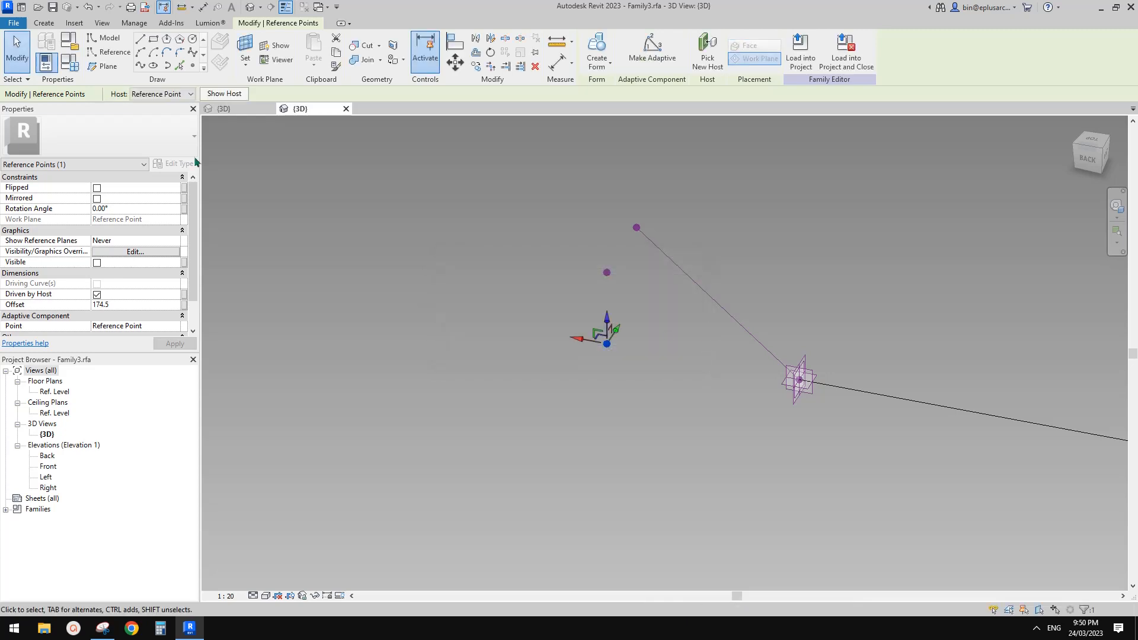
Set the OFS parameter to 100 in the family types and accept the change
left_click(71, 72)
left_click_drag(566, 203, 472, 193)
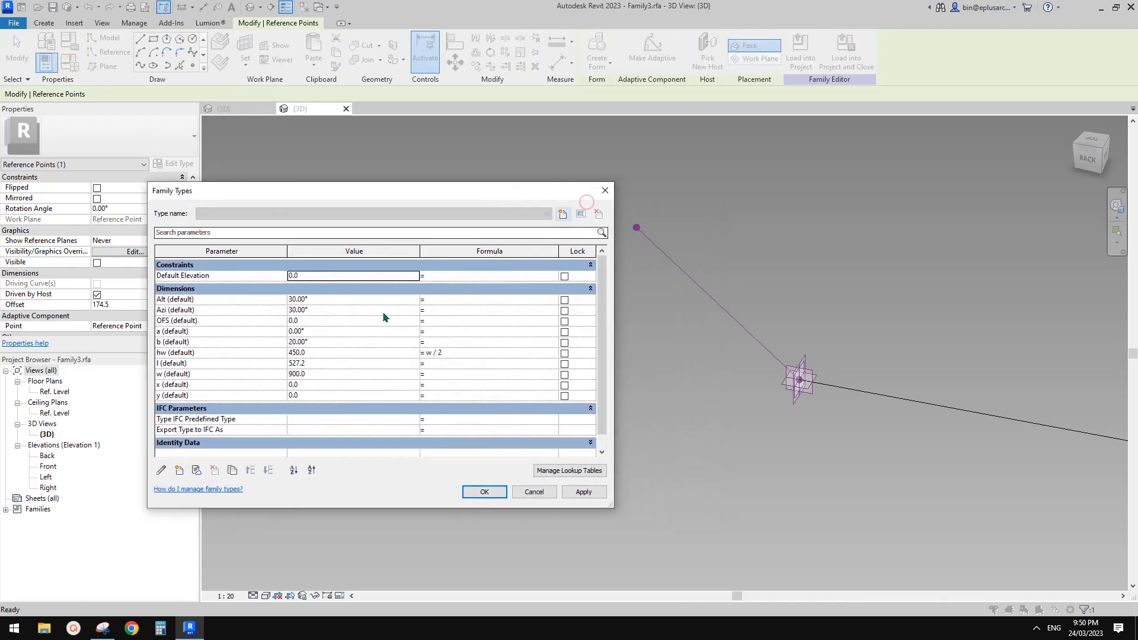
left_click(320, 321)
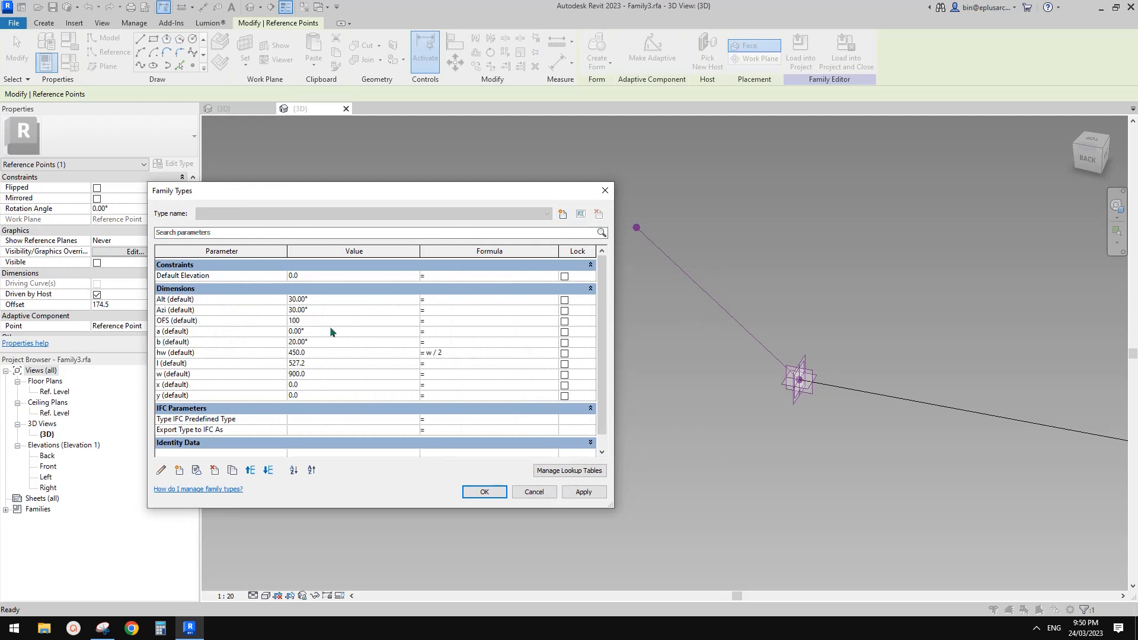
left_click_drag(568, 190, 535, 192)
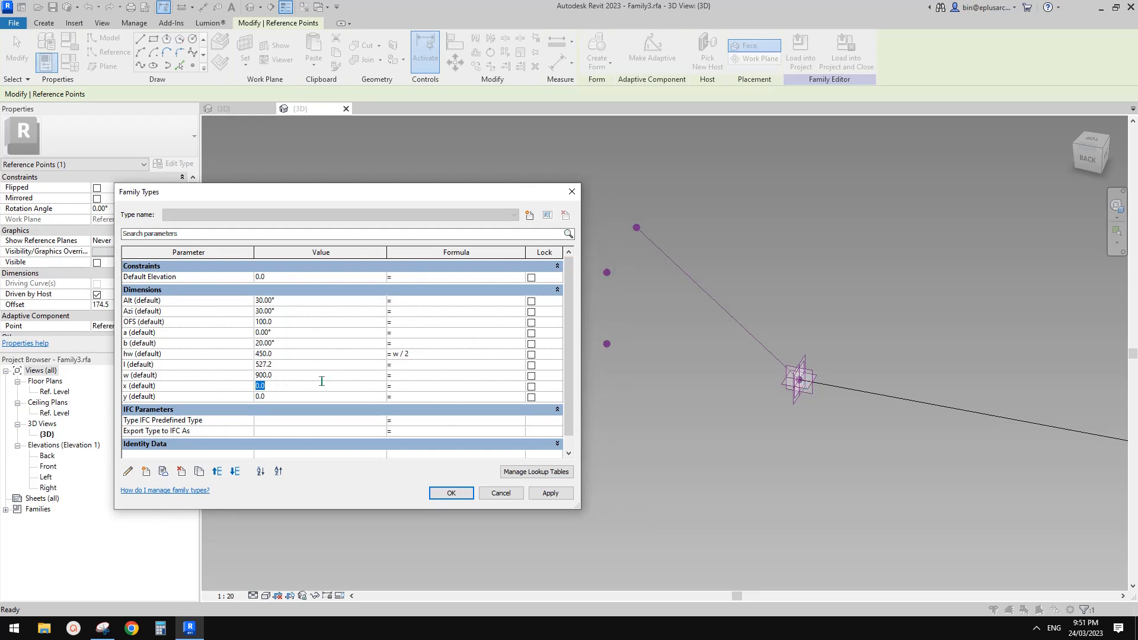
left_click(449, 493)
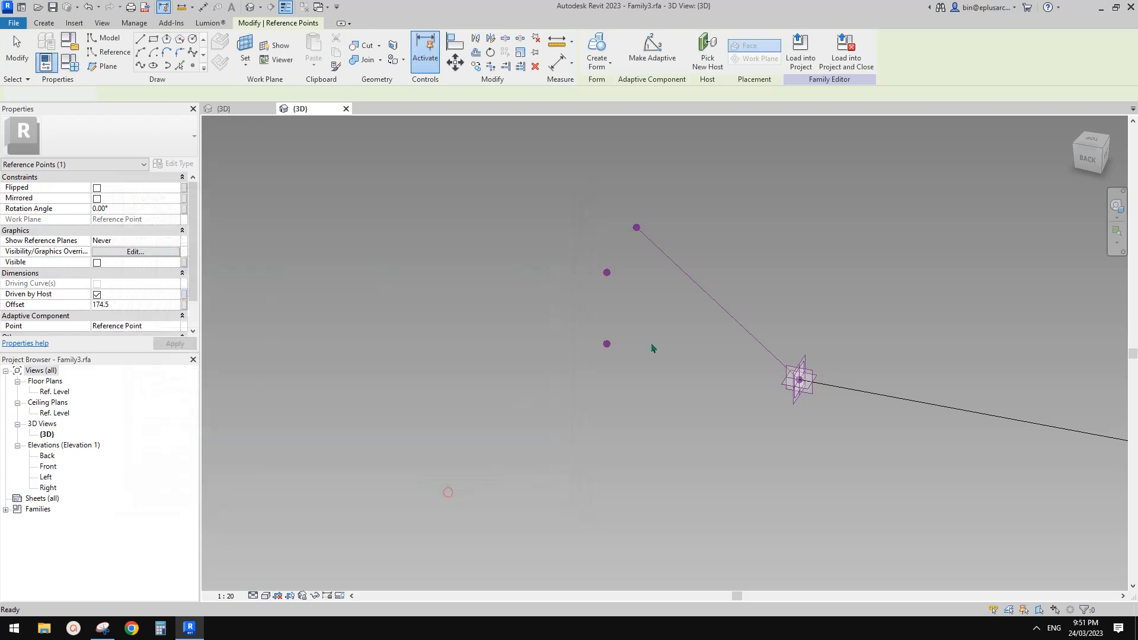
Link the Offset of the lower free reference point to the OFS family parameter
left_click(607, 343)
left_click(184, 304)
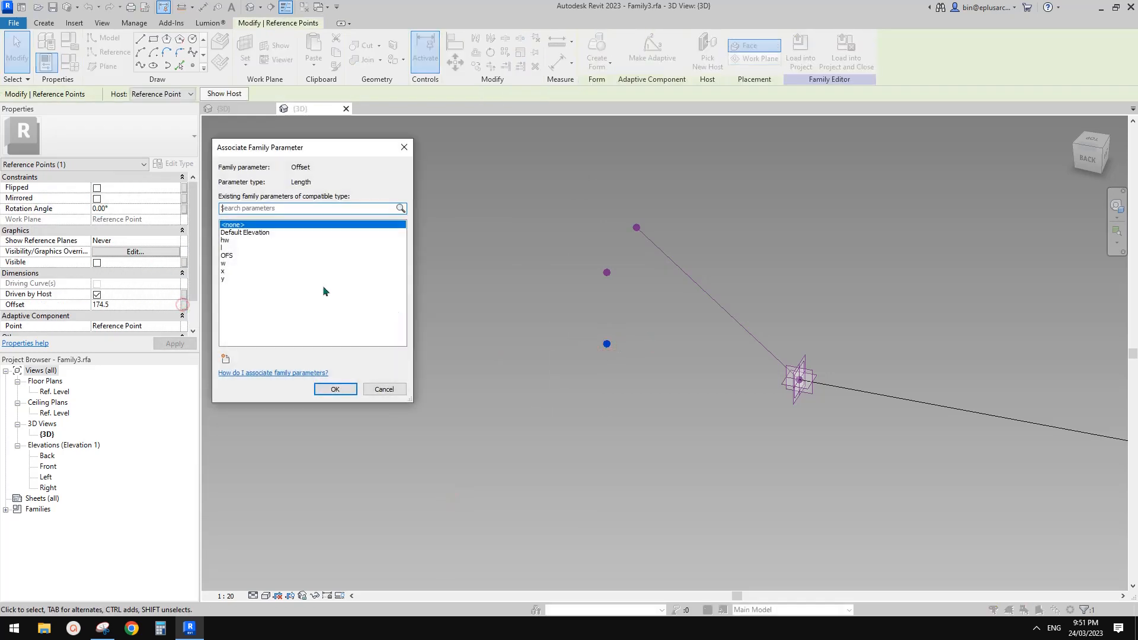
left_click(233, 256)
left_click(337, 392)
Link the Offset of the reference point directly above it to the x parameter, accepting the identical-points warning
middle_click_drag(651, 363, 603, 299)
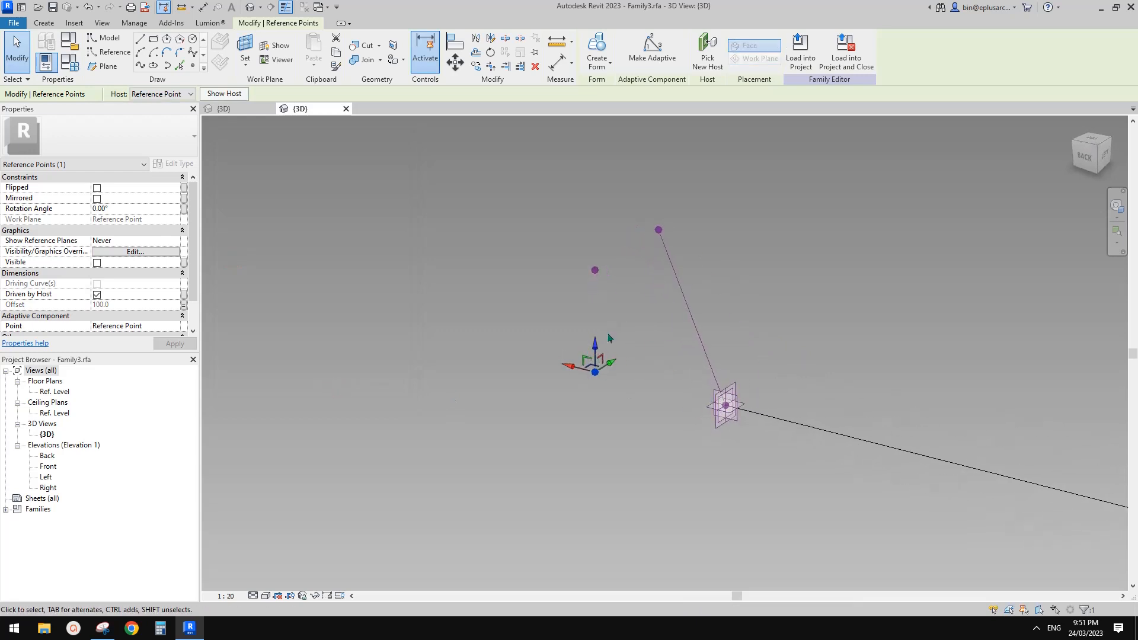
left_click(595, 272)
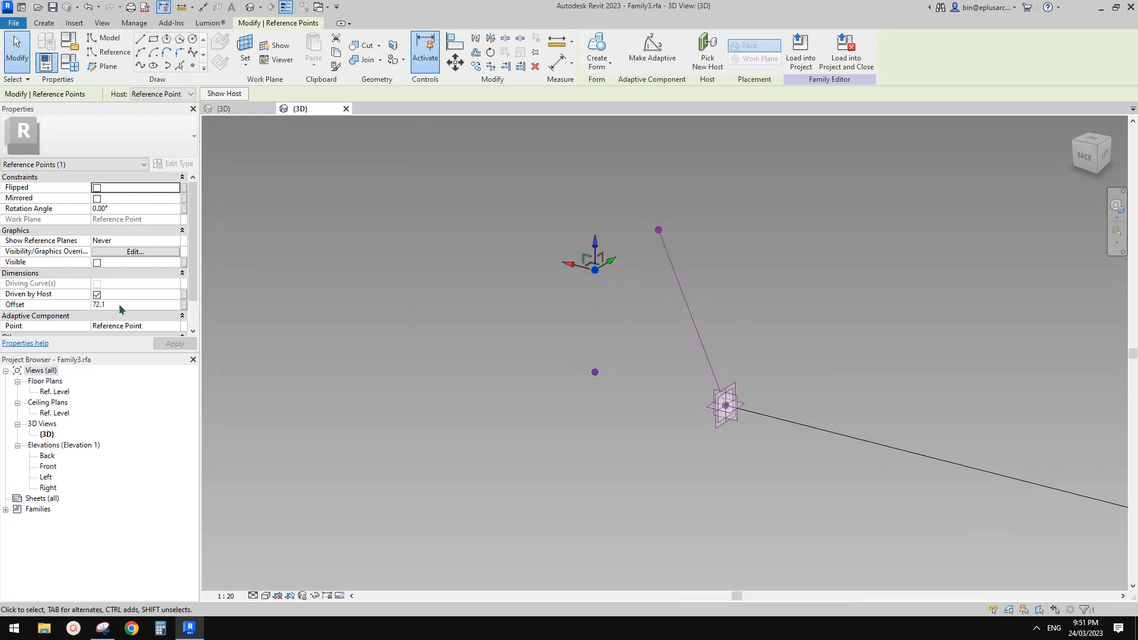
left_click(184, 305)
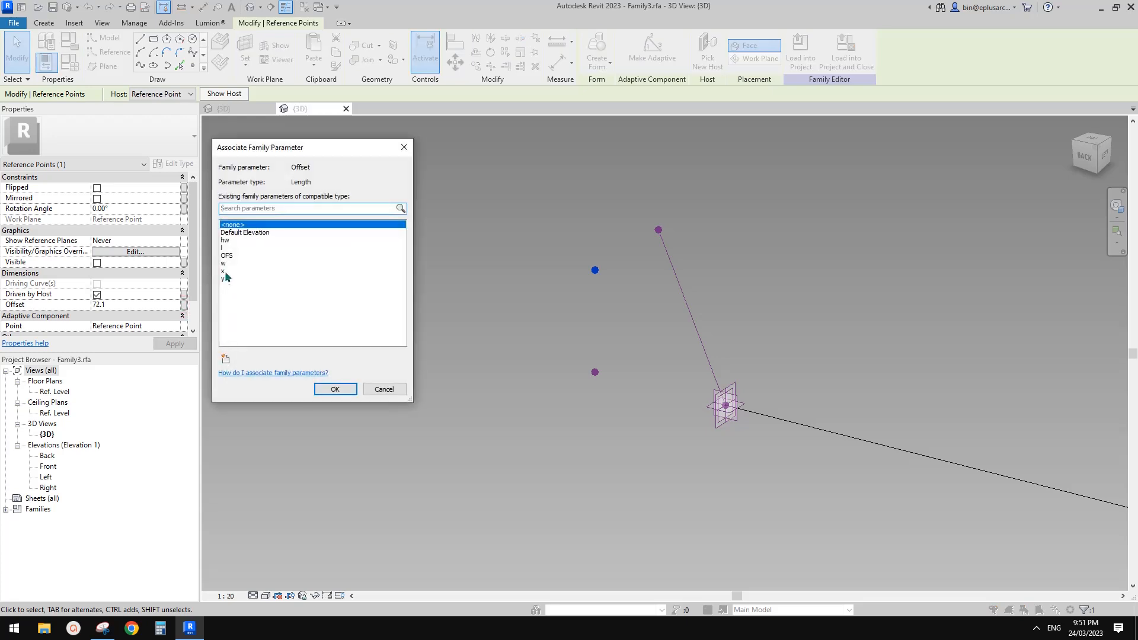
left_click(225, 272)
left_click(346, 390)
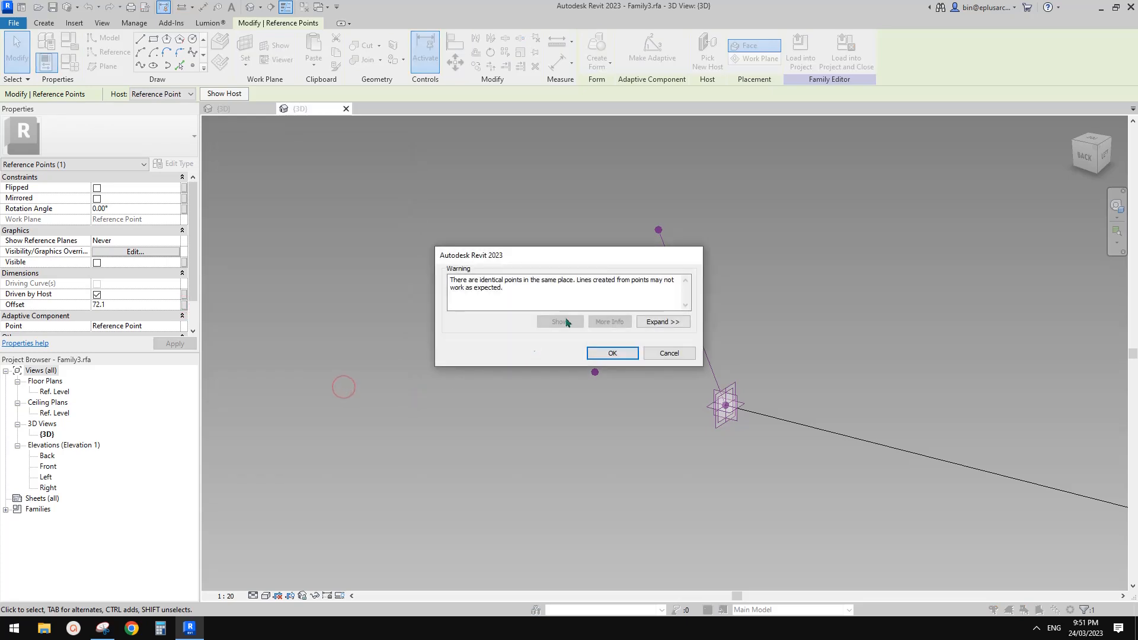
left_click(612, 353)
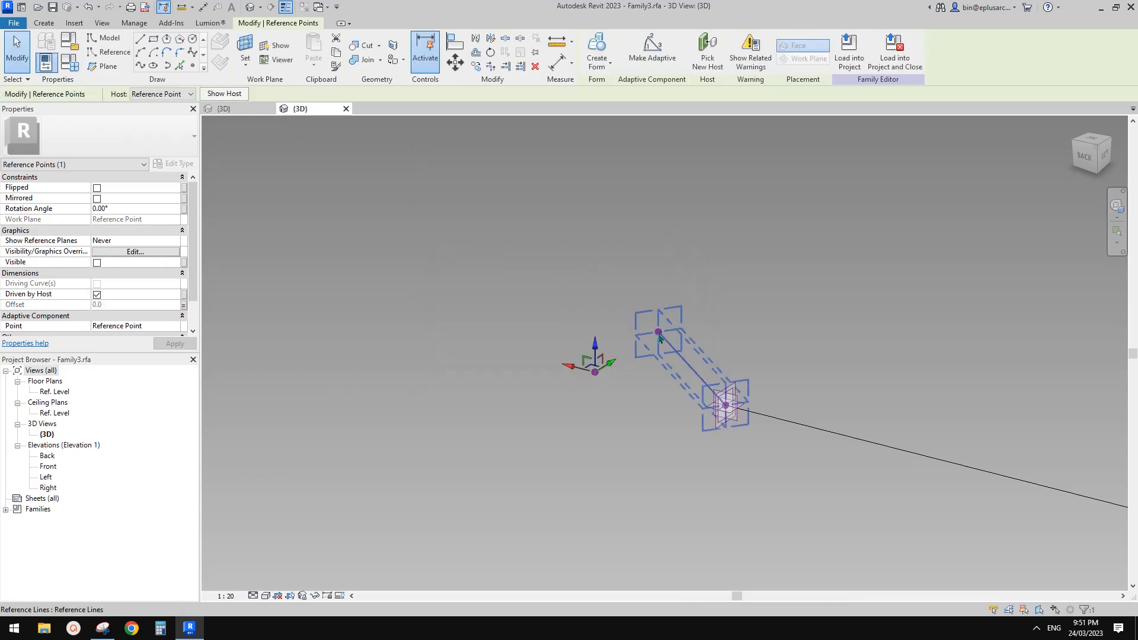
Link the Offset of the reference point at the reference line's free end to the y parameter, accepting the warning
left_click(657, 333)
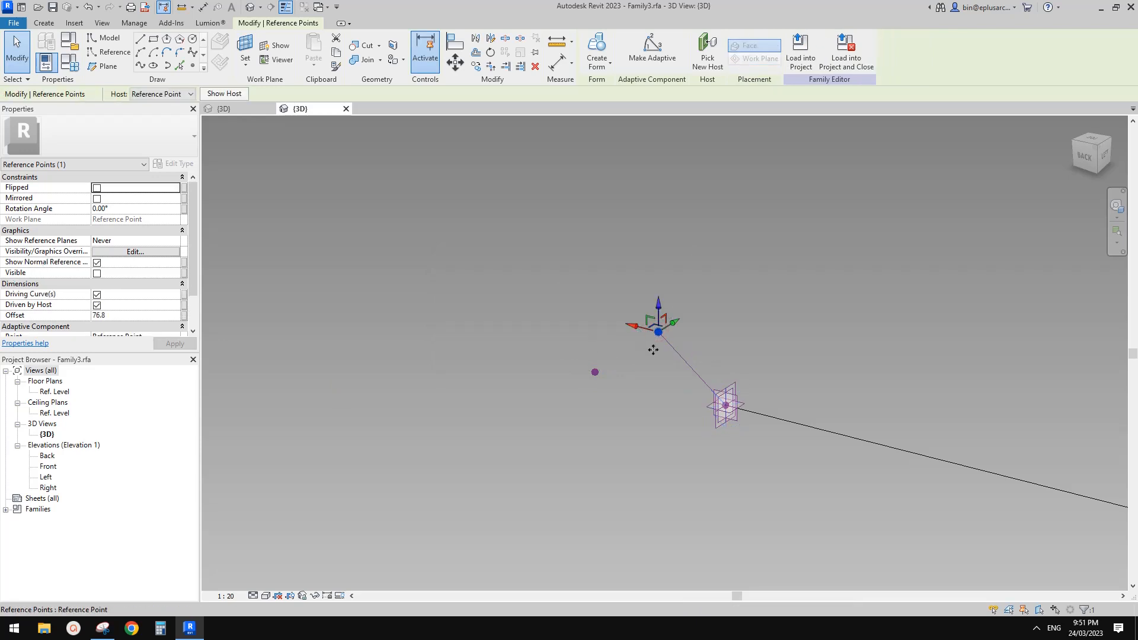
left_click(183, 316)
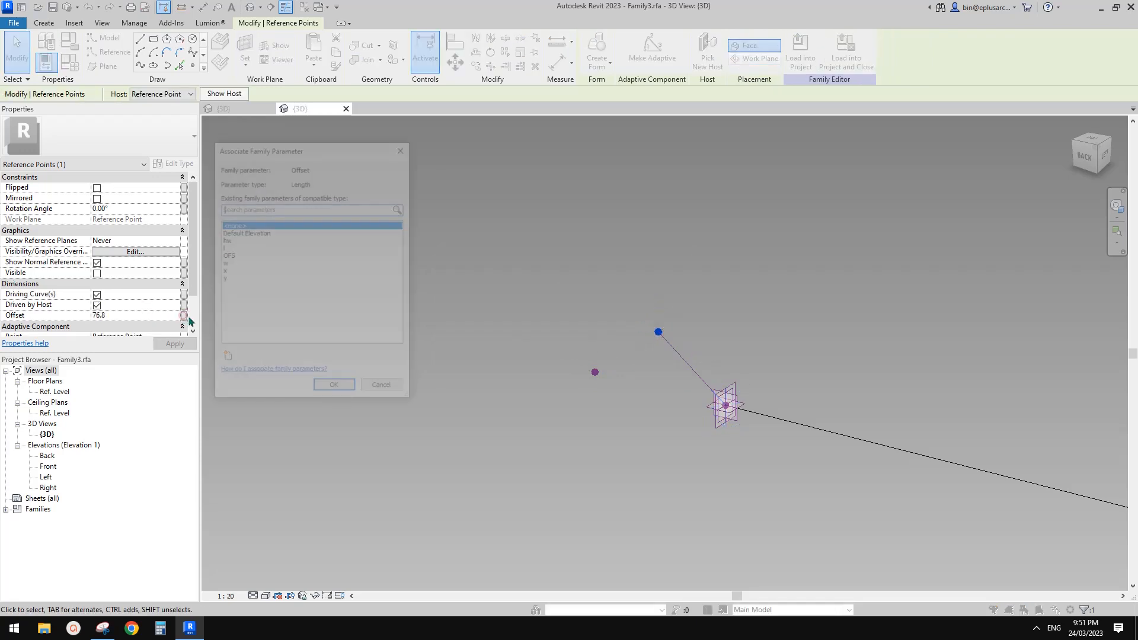
left_click(223, 278)
left_click(337, 390)
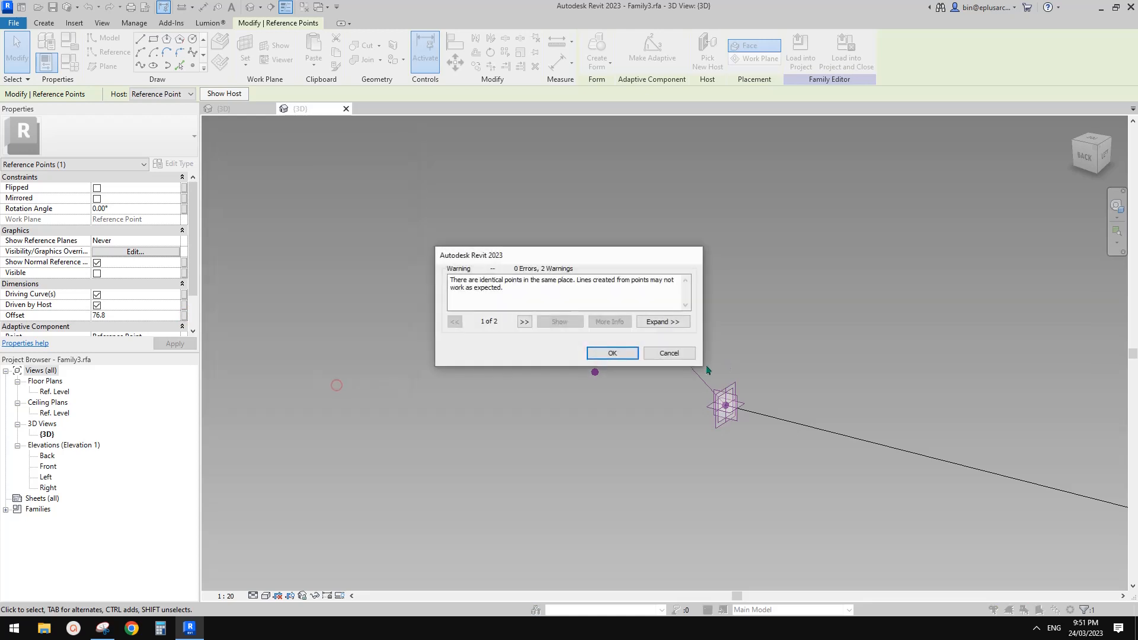
left_click(615, 353)
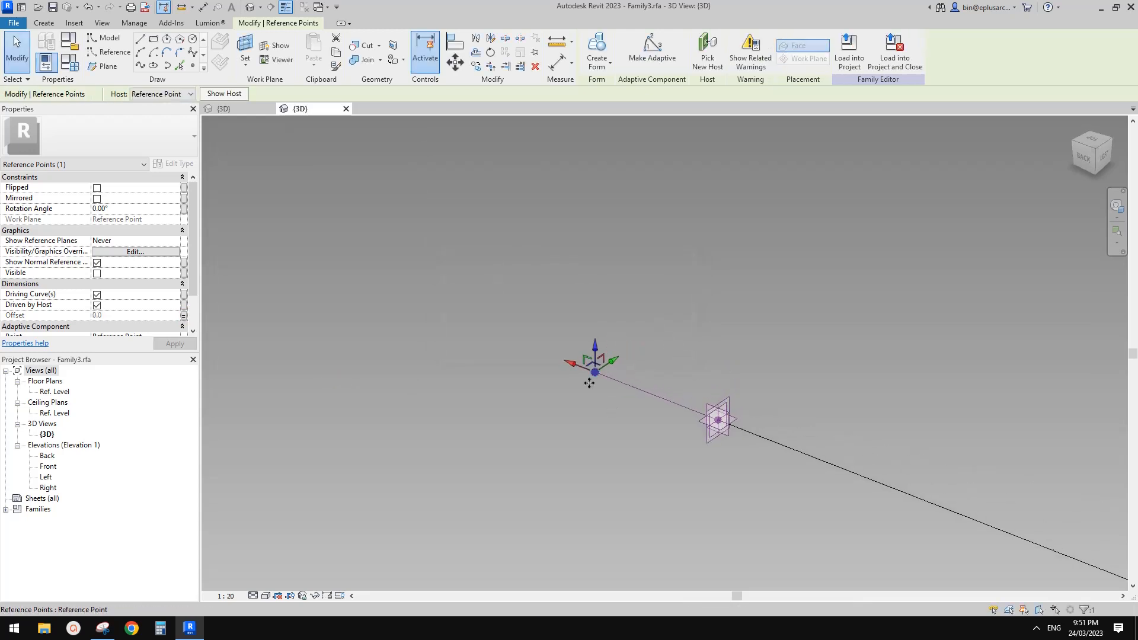
Open the family types, consult the Snipping Tool sketch, circling the tan(Alt) x OFS expression for x, and return to the family types
left_click(70, 62)
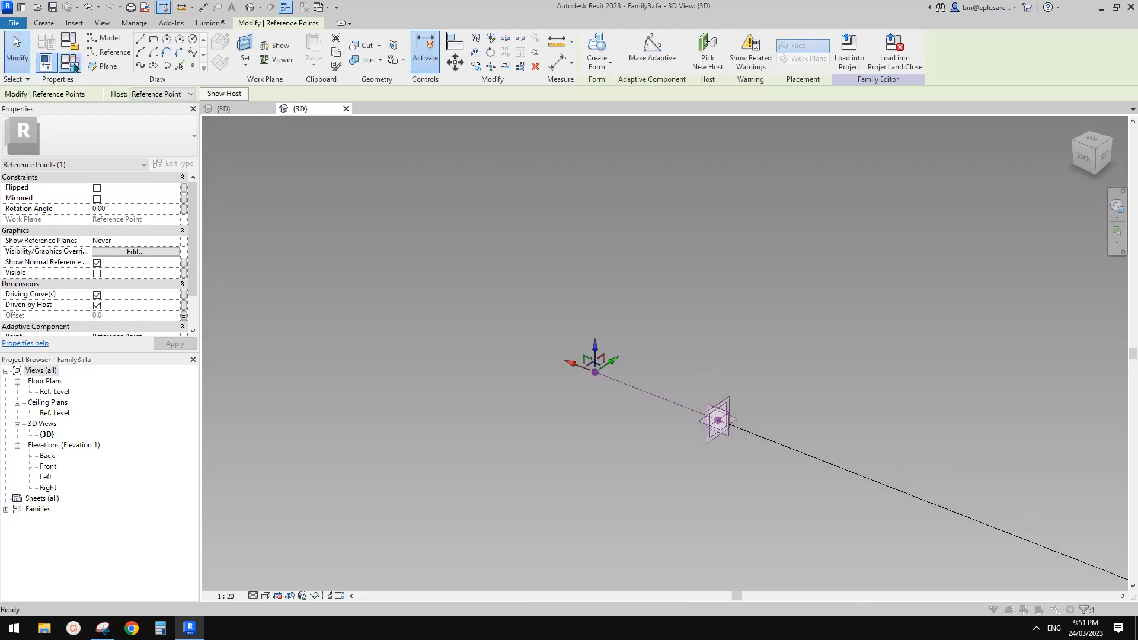
left_click_drag(352, 198, 387, 163)
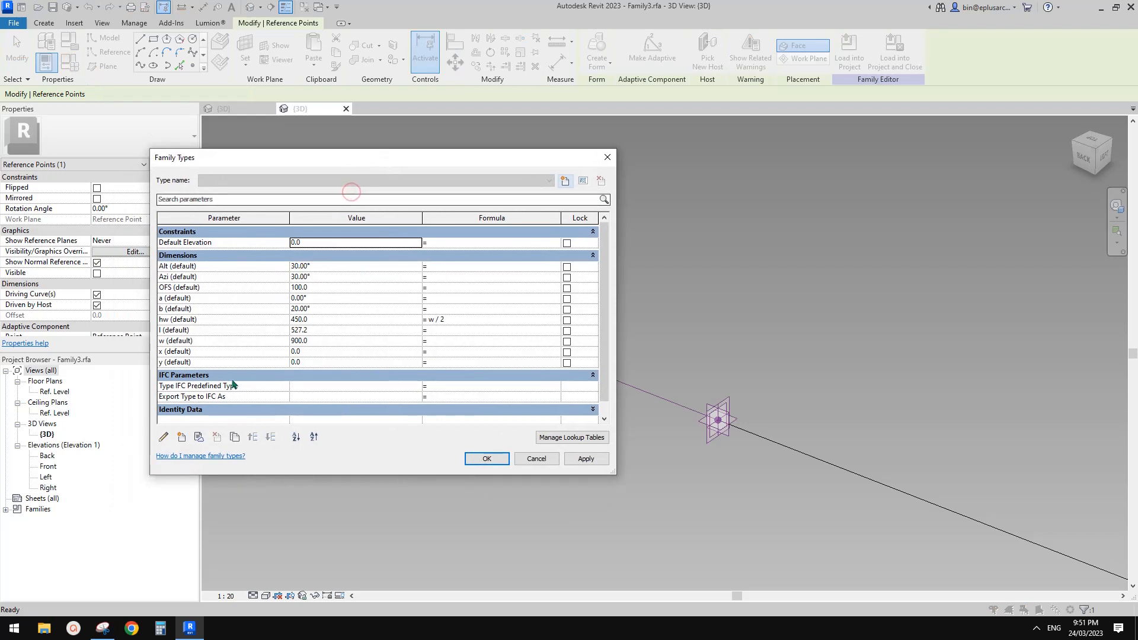
left_click(103, 628)
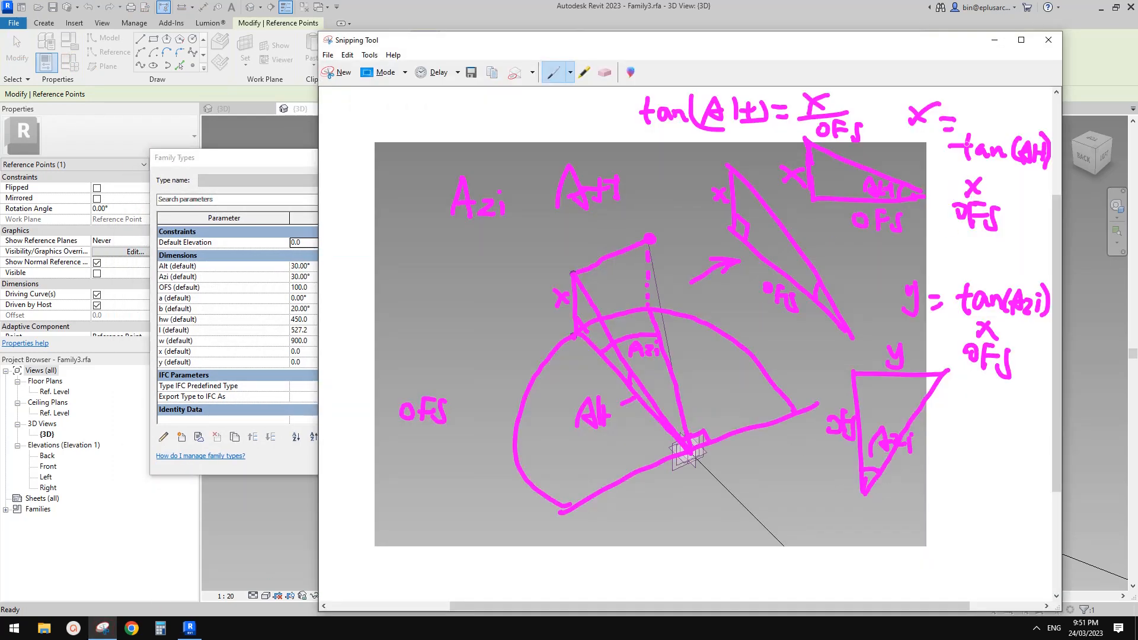
mouse_move(976, 125)
left_mouse_down()
mouse_move(939, 223)
mouse_move(1024, 199)
left_mouse_up()
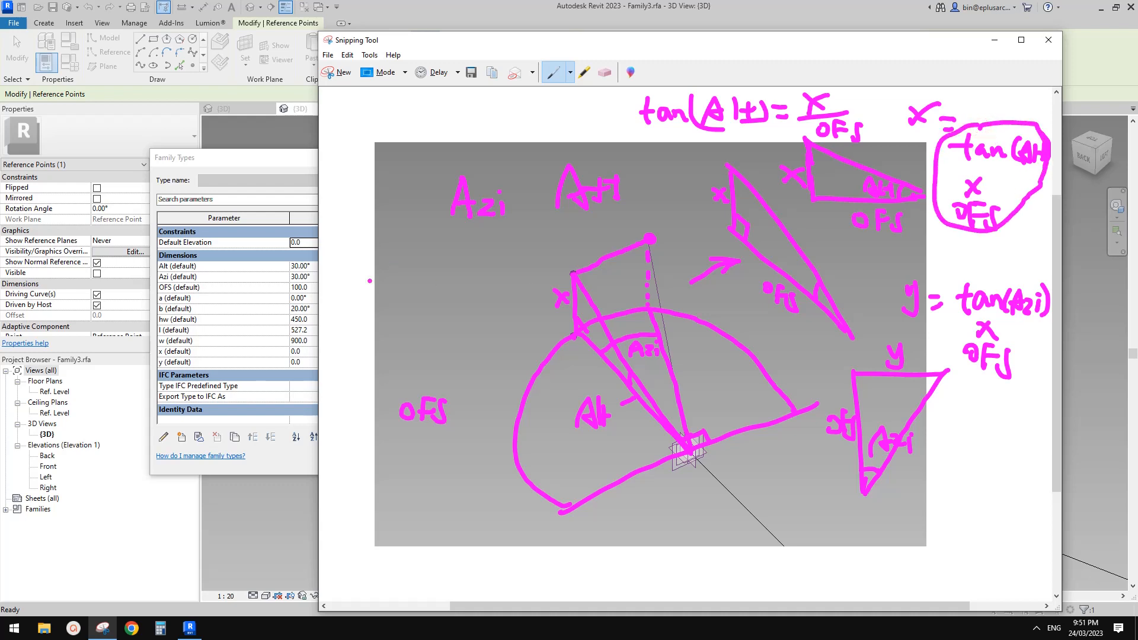
left_click(264, 157)
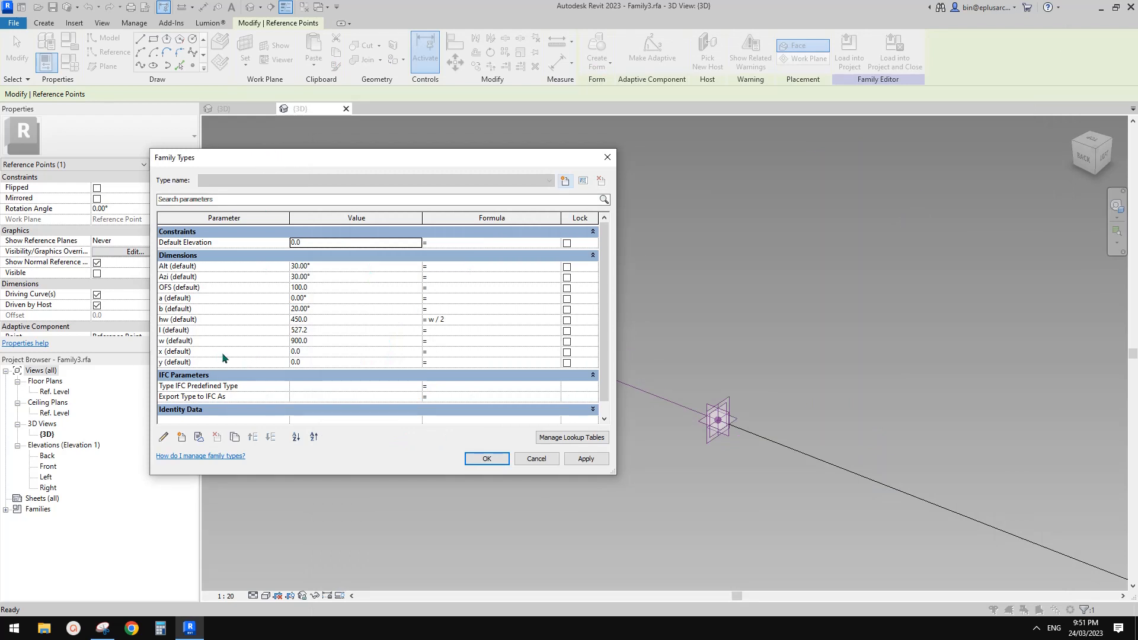
Set the x parameter's formula to tan(Alt)*OFS and the y parameter's to tan(Azi)*OFS, and accept the family type changes
left_click(461, 352)
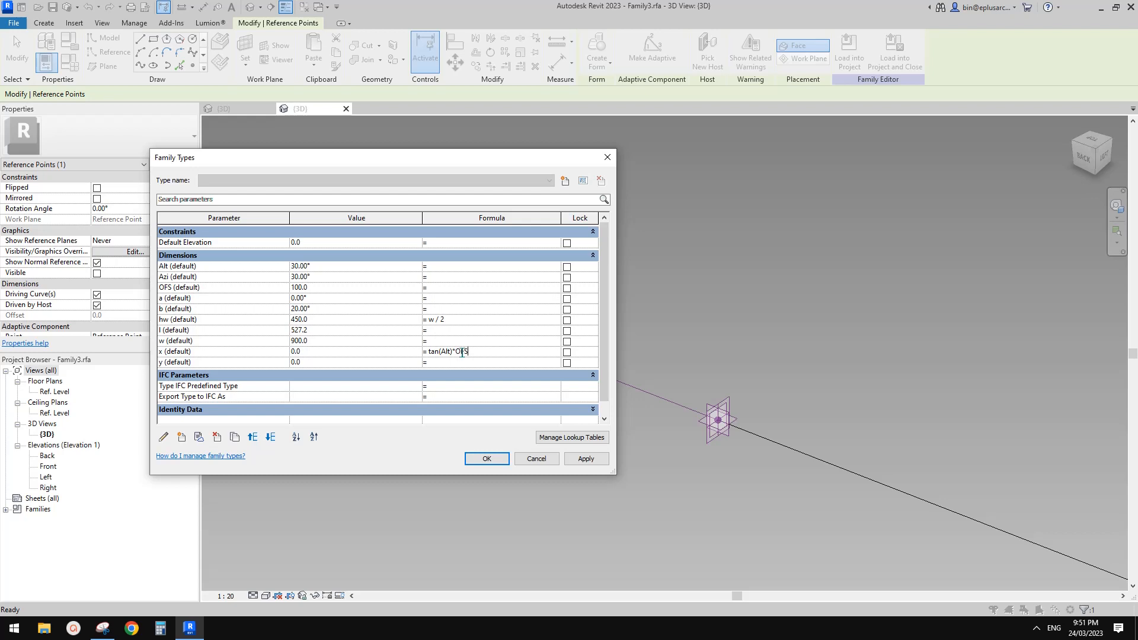
left_click(487, 354)
left_click(448, 362)
left_click(488, 342)
left_click(585, 459)
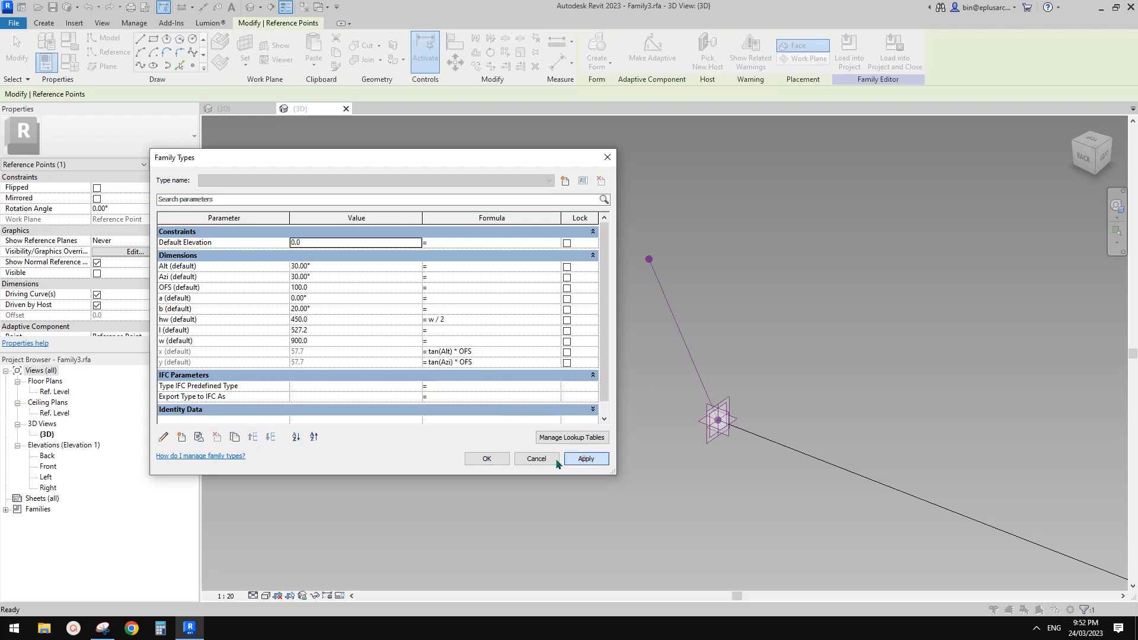
left_click(486, 459)
Place a reference point on the sun-direction reference line, about midway between its two end points
middle_click_drag(605, 427, 482, 349, "shift")
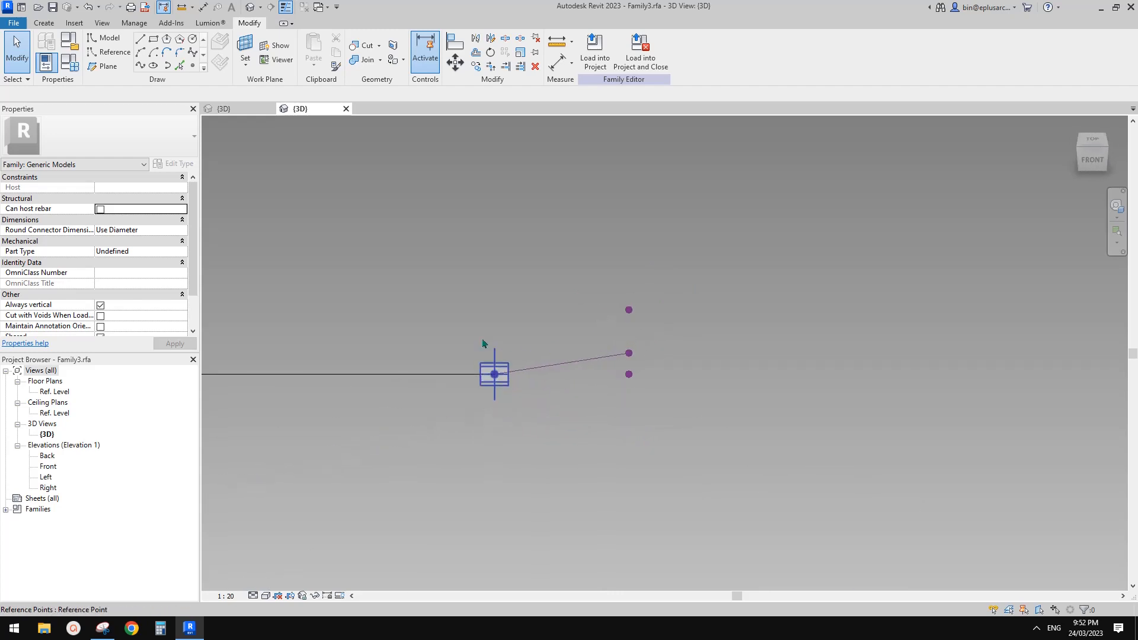
left_click(194, 67)
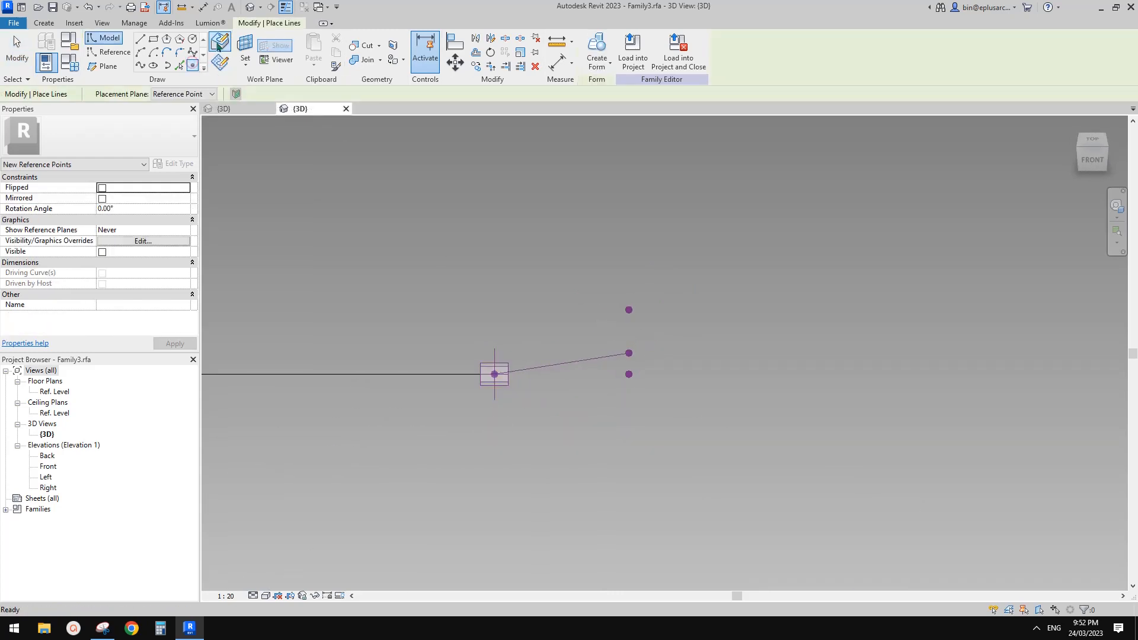
left_click(560, 364)
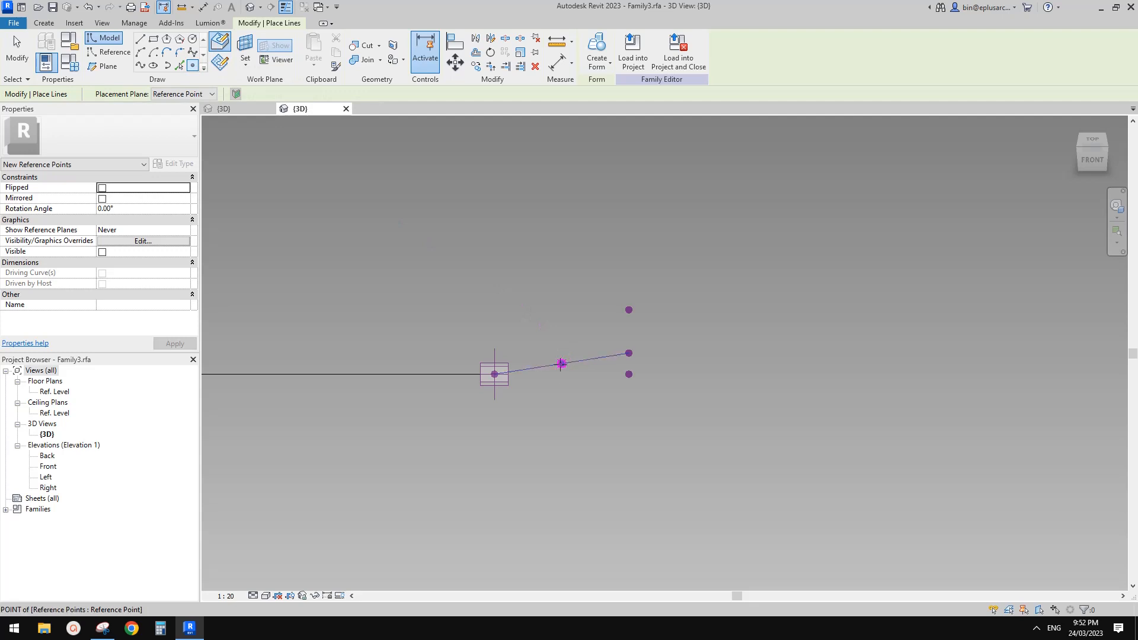
Draw a 4-sided circumscribed polygon of reference lines centred on the sun-direction line's midway point, using that point's perpendicular work plane
left_click(112, 52)
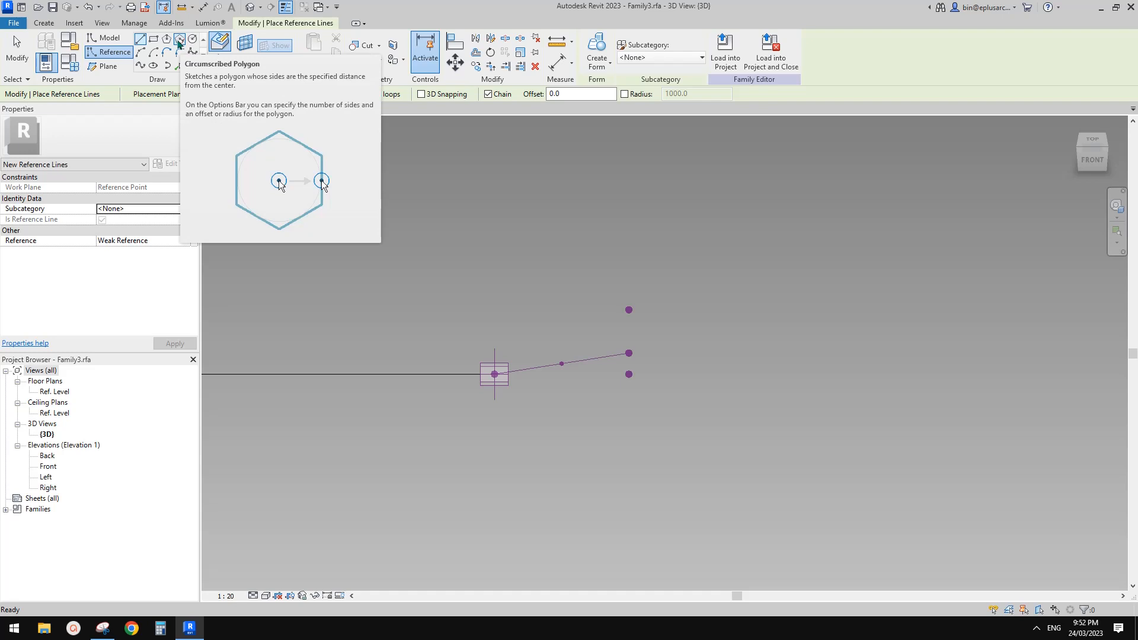
left_click(178, 40)
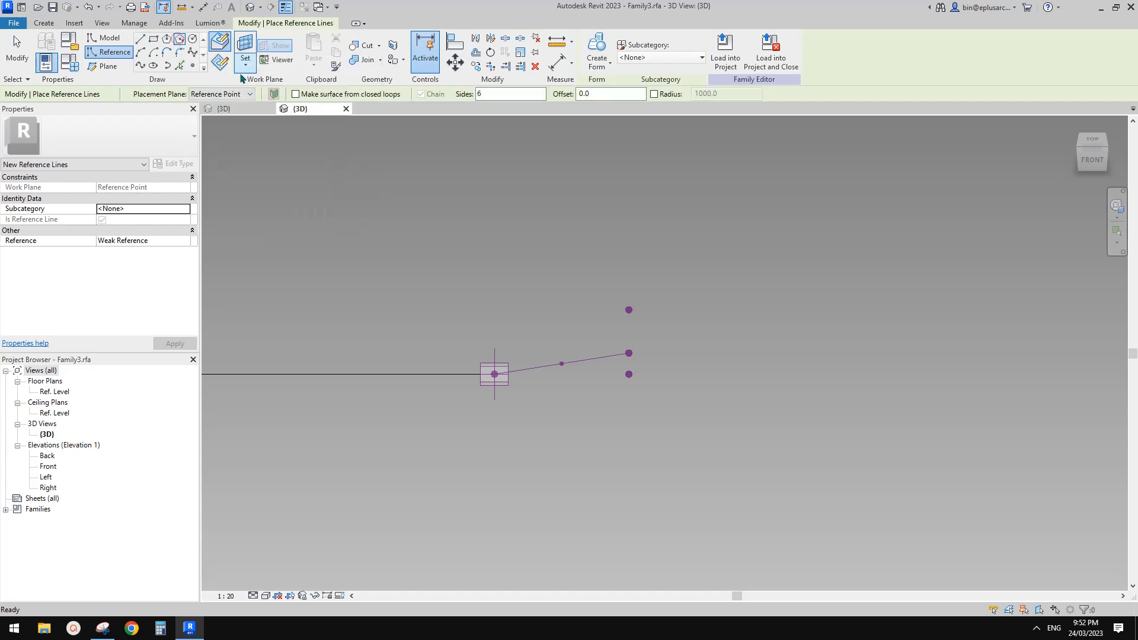
key("Escape")
key("Escape")
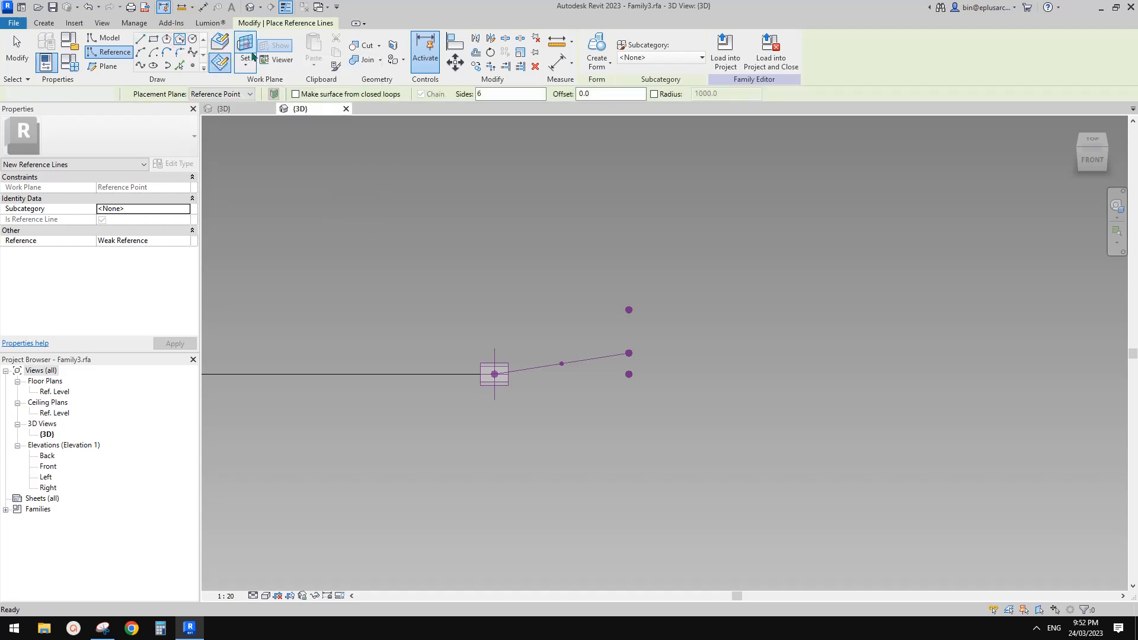
middle_click_drag(566, 368, 508, 381, "shift")
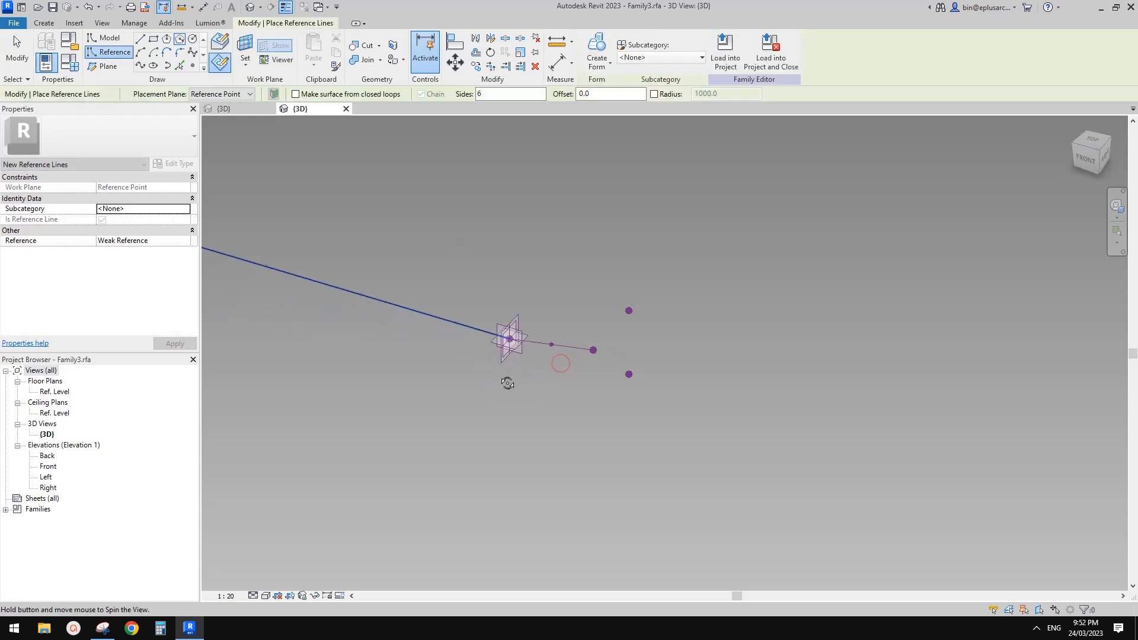
left_click(551, 345)
middle_click_drag(551, 344, 501, 347, "shift")
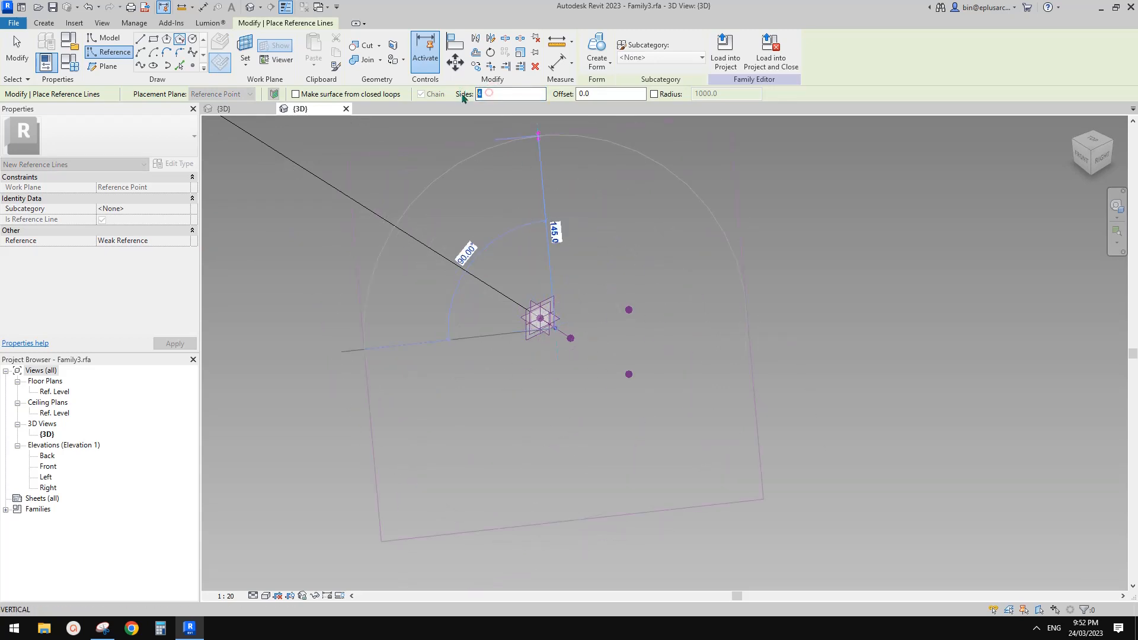
key("Return")
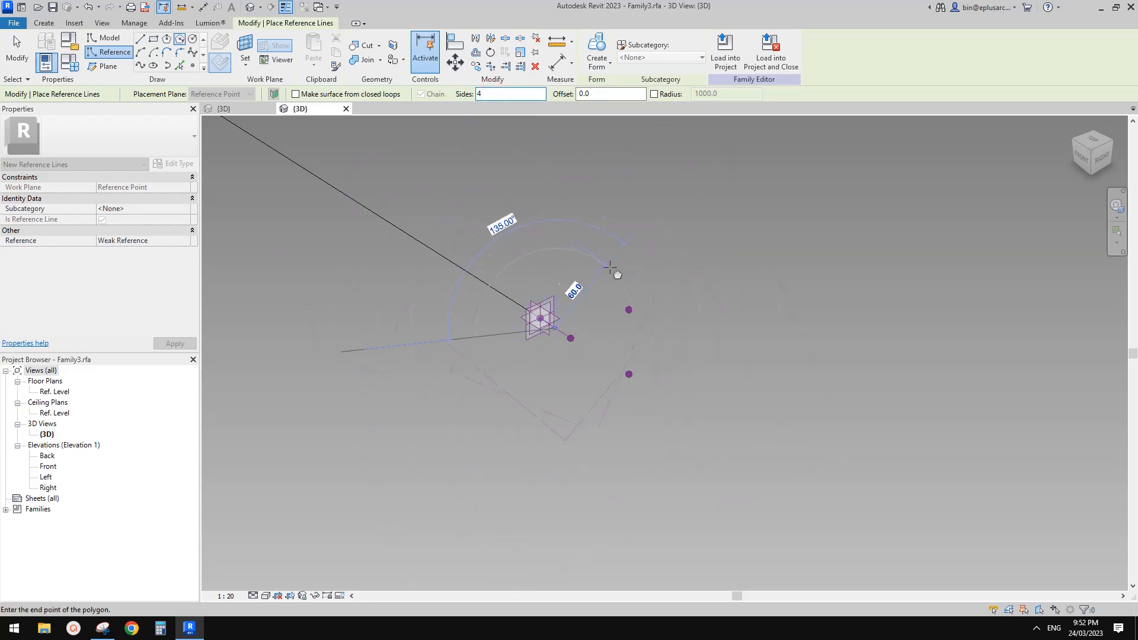
left_click(605, 325)
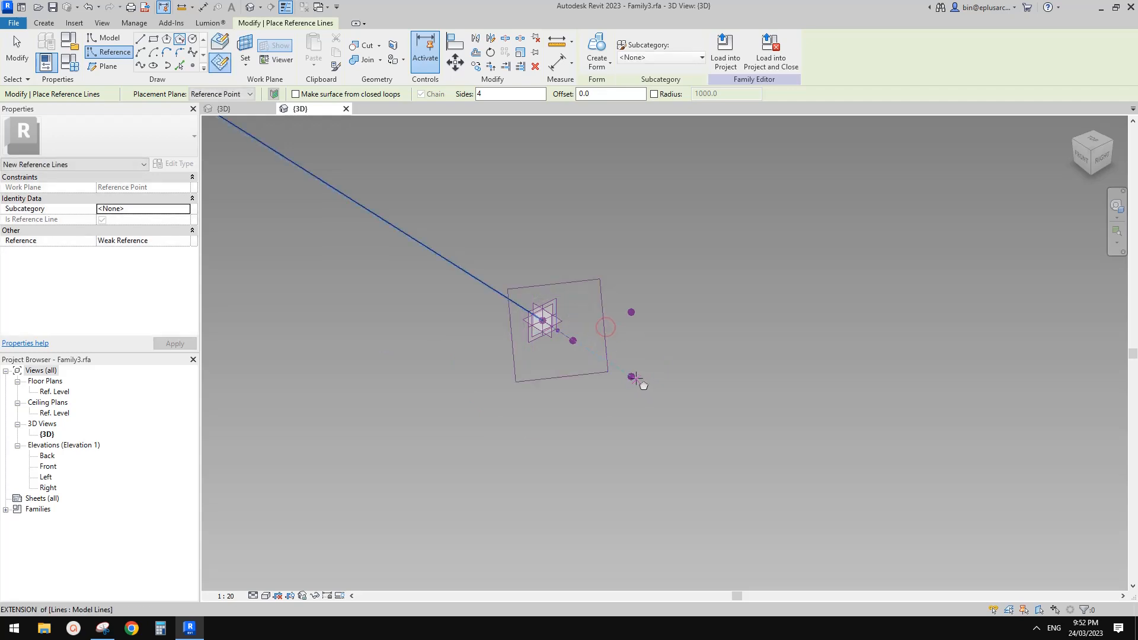
Place aligned dimensions from the reference point hosting the square to its right and upper sides
key("Escape")
key("Escape")
key("d")
key("i")
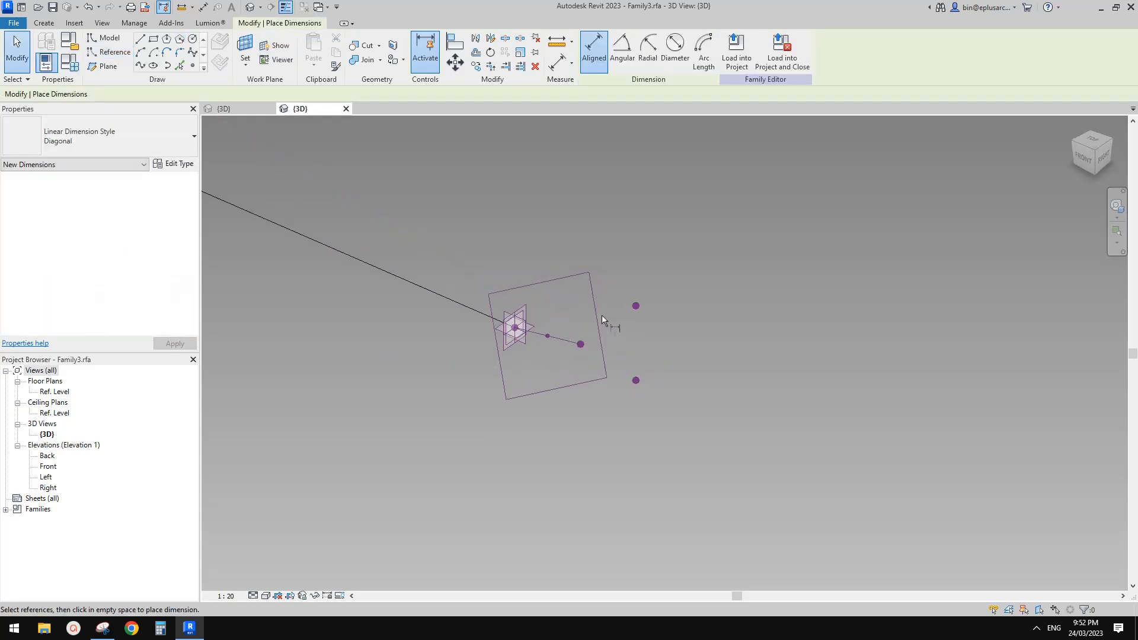
left_click(547, 336)
left_click(570, 311)
left_click(518, 287)
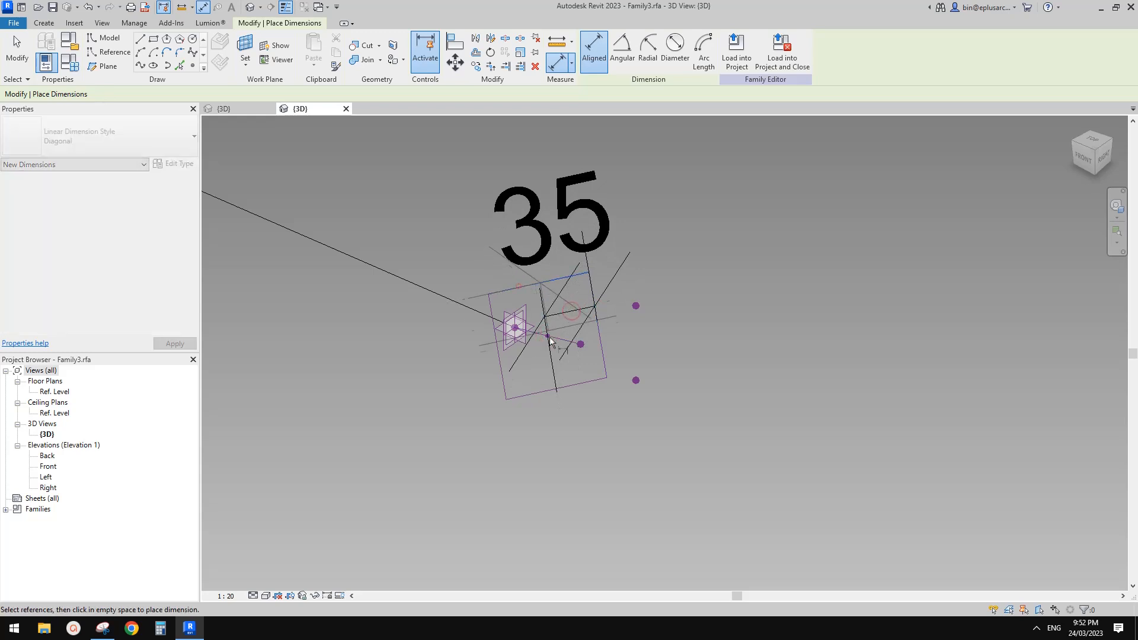
left_click(547, 336)
left_click(383, 364)
Dimension the distances from the hosting reference point to the square's left and lower sides
left_click(502, 379)
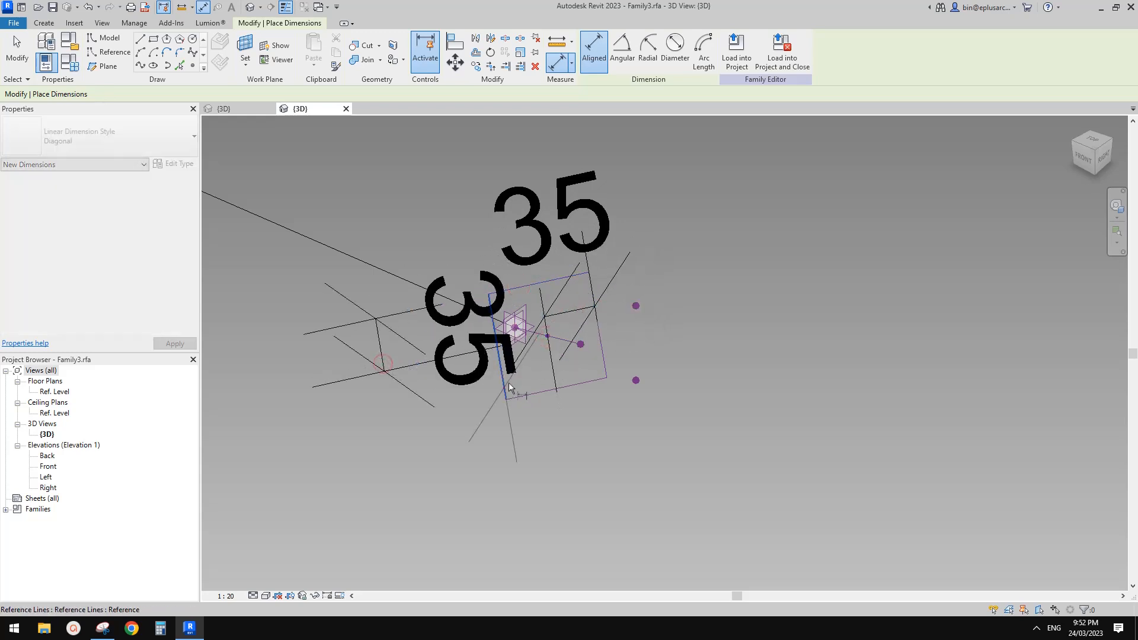
left_click(547, 335)
left_click(556, 452)
left_click(595, 382)
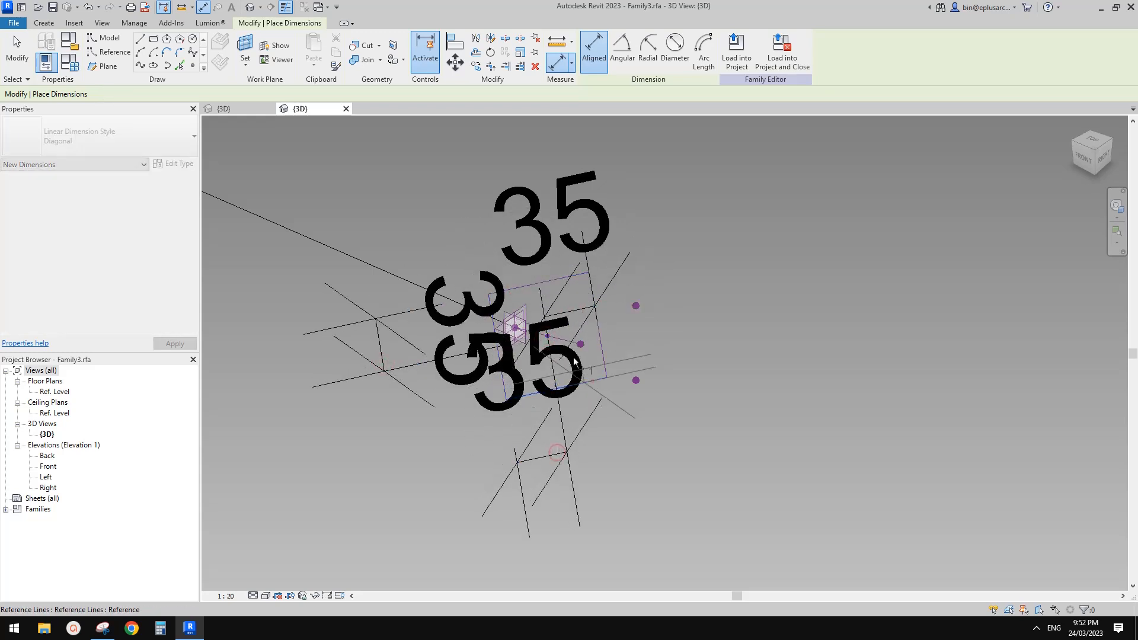
left_click(547, 335)
left_click(686, 340)
key("Escape")
key("Escape")
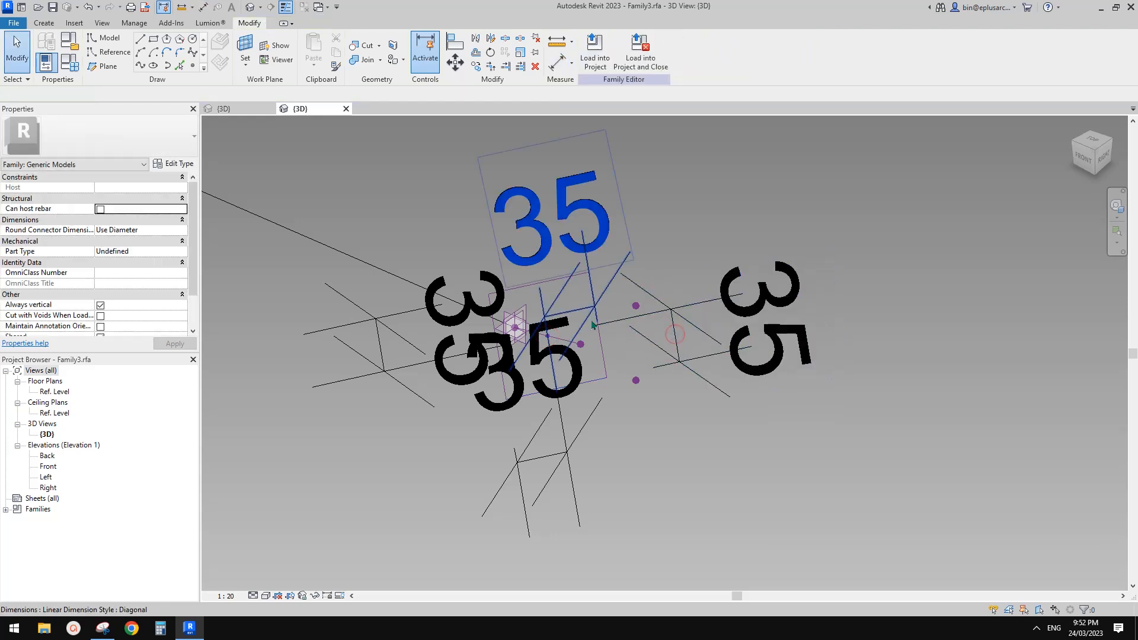
Assign the hw parameter (w / 2) as the label of all four dimensions around the square
middle_click_drag(551, 237, 596, 351, "shift")
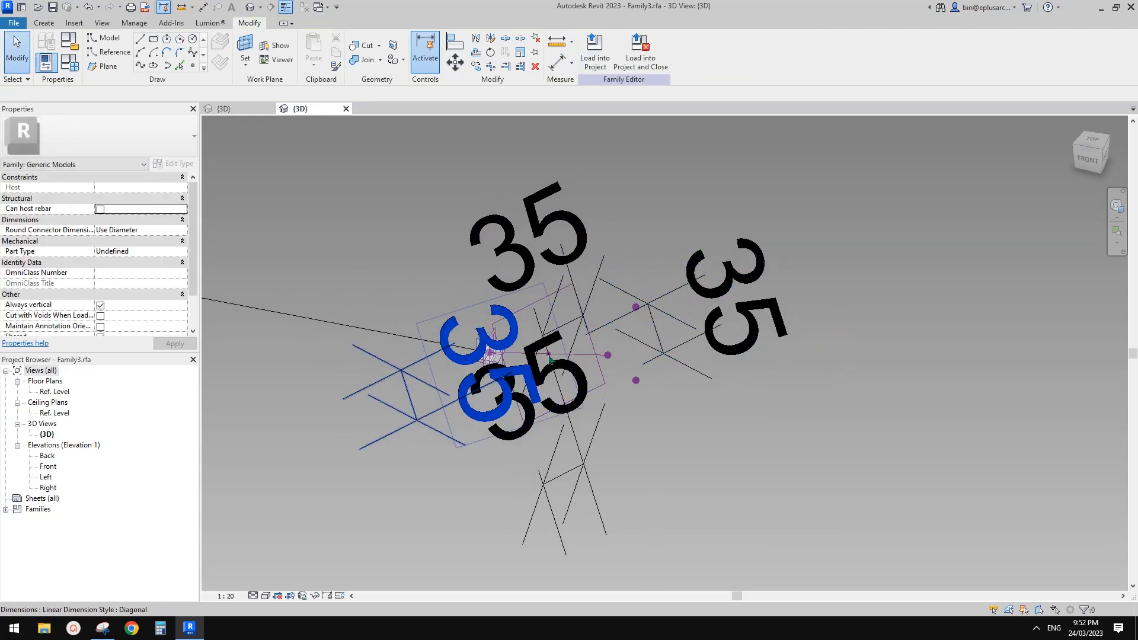
key("Tab")
left_click(597, 350)
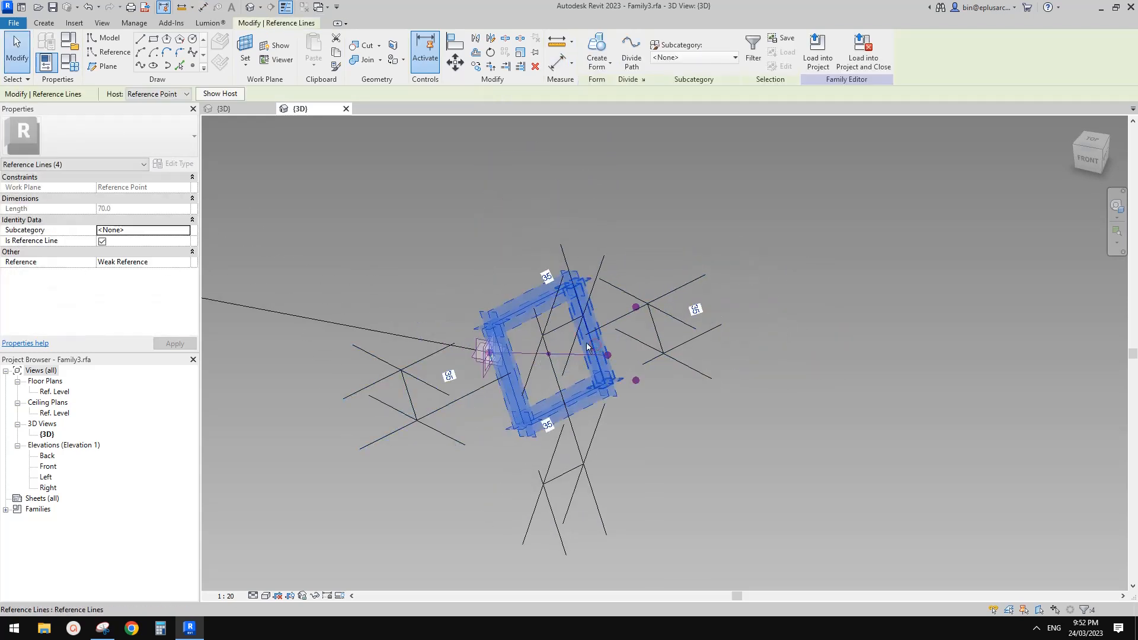
middle_click_drag(597, 351, 578, 352, "shift")
left_click(697, 316)
left_click(698, 299)
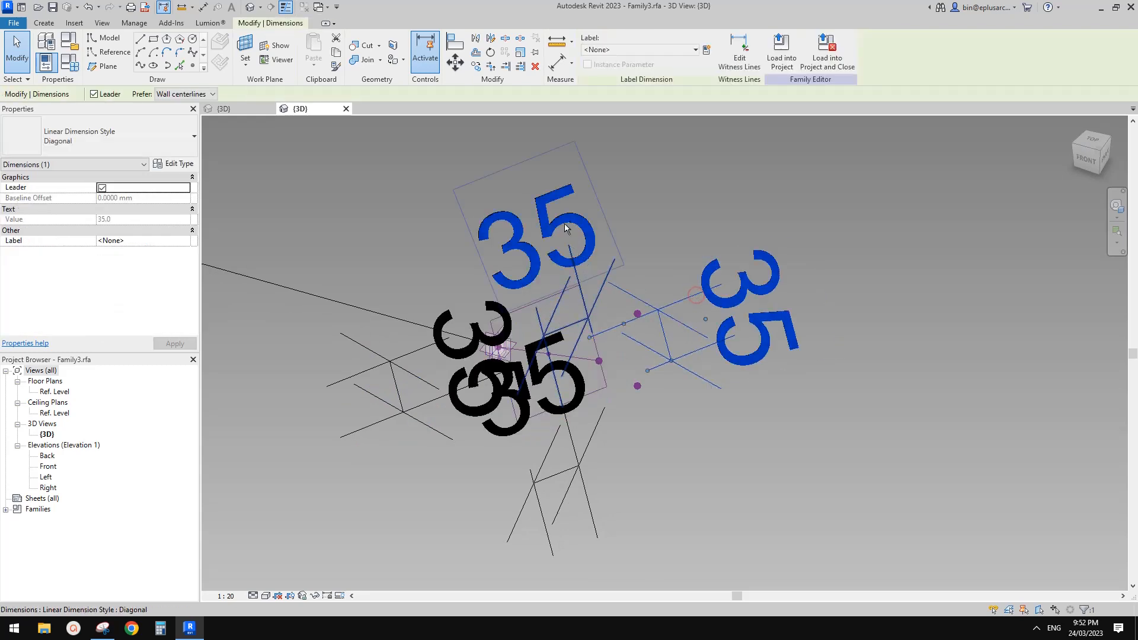
left_click(578, 284, "ctrl")
left_click(458, 347, "ctrl")
left_click(538, 424, "ctrl")
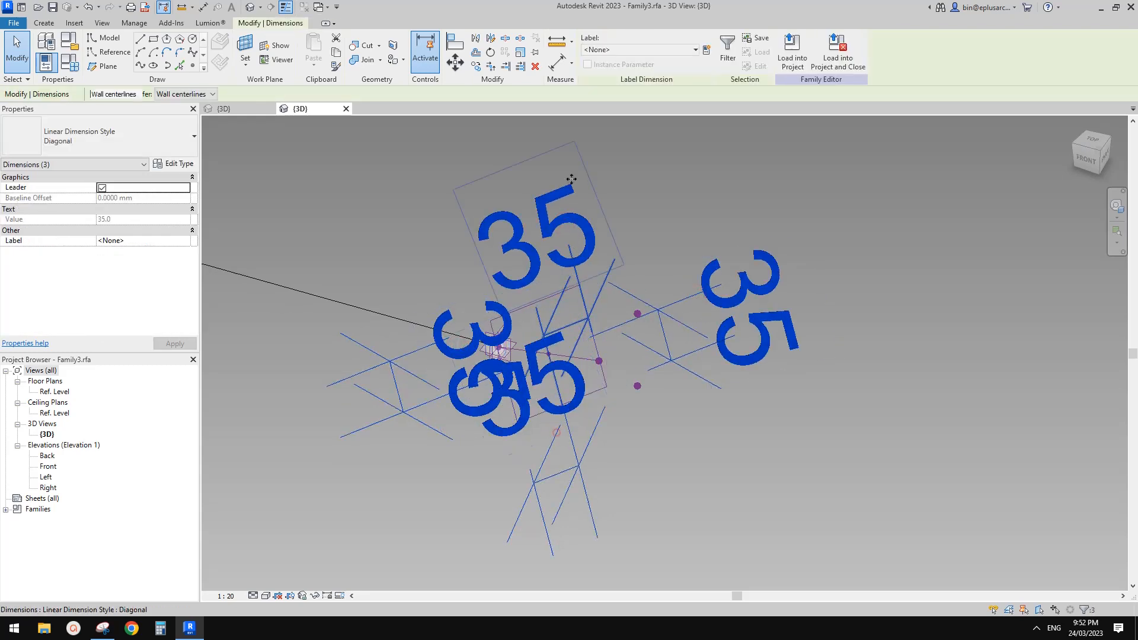
left_click(633, 50)
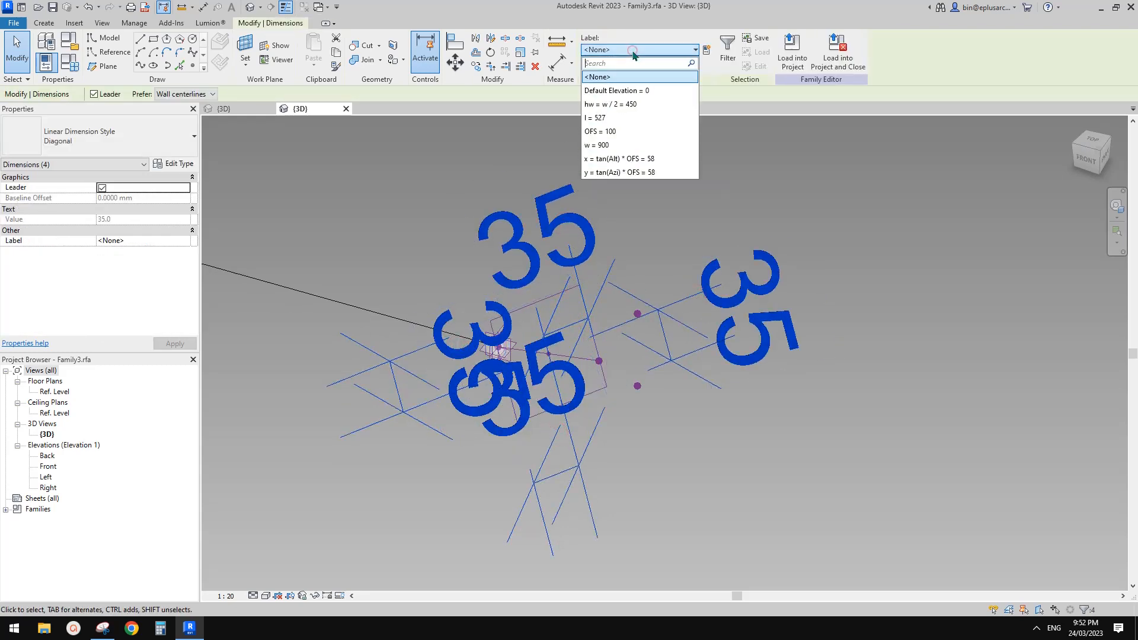
left_click(633, 110)
scroll(639, 268, "up", 3)
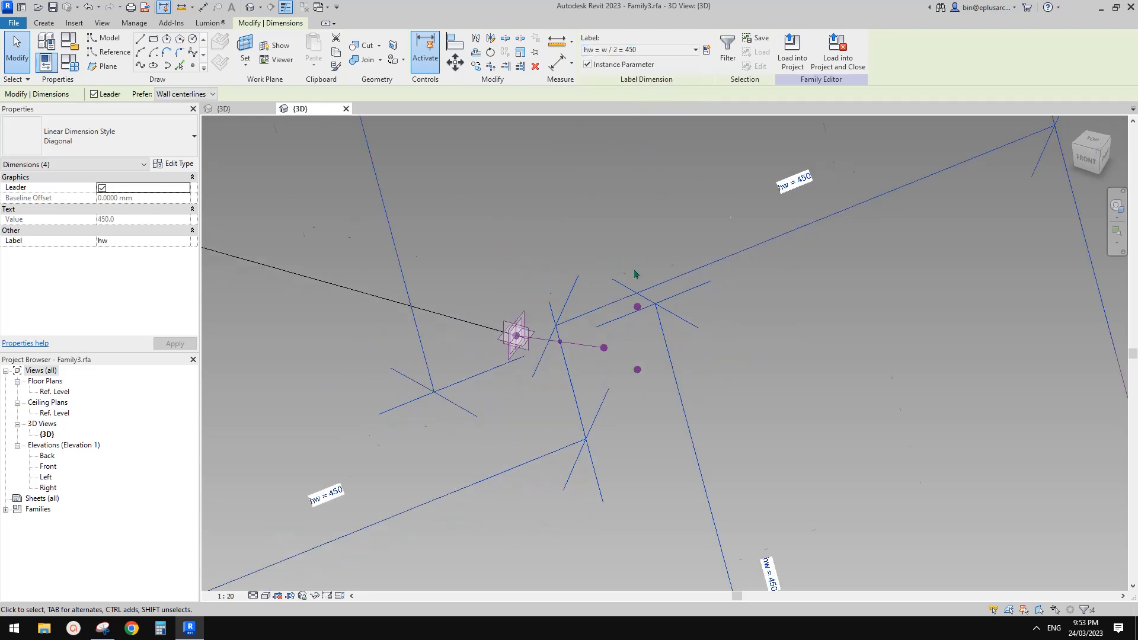
left_click(639, 268)
Slide the square's hosting reference point along the short reference line to the line's beginning
scroll(633, 265, "down", 2)
middle_click_drag(699, 279, 663, 295, "shift")
scroll(592, 266, "up", 3)
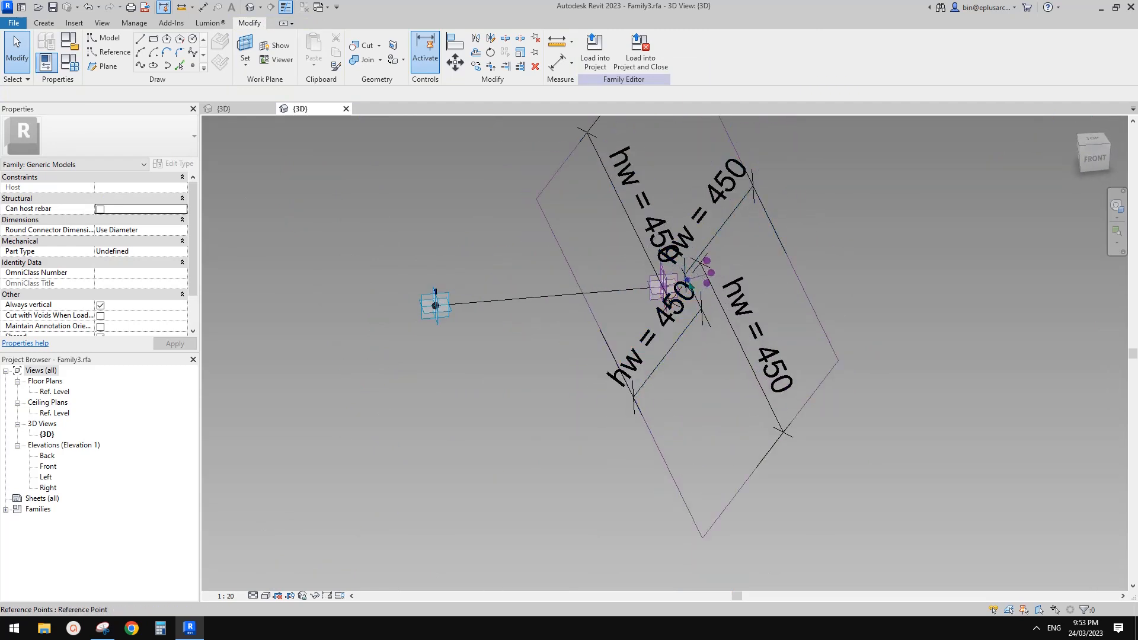
left_click(661, 297)
mouse_move(659, 296)
left_mouse_down()
mouse_move(710, 274)
mouse_move(664, 288)
left_mouse_up()
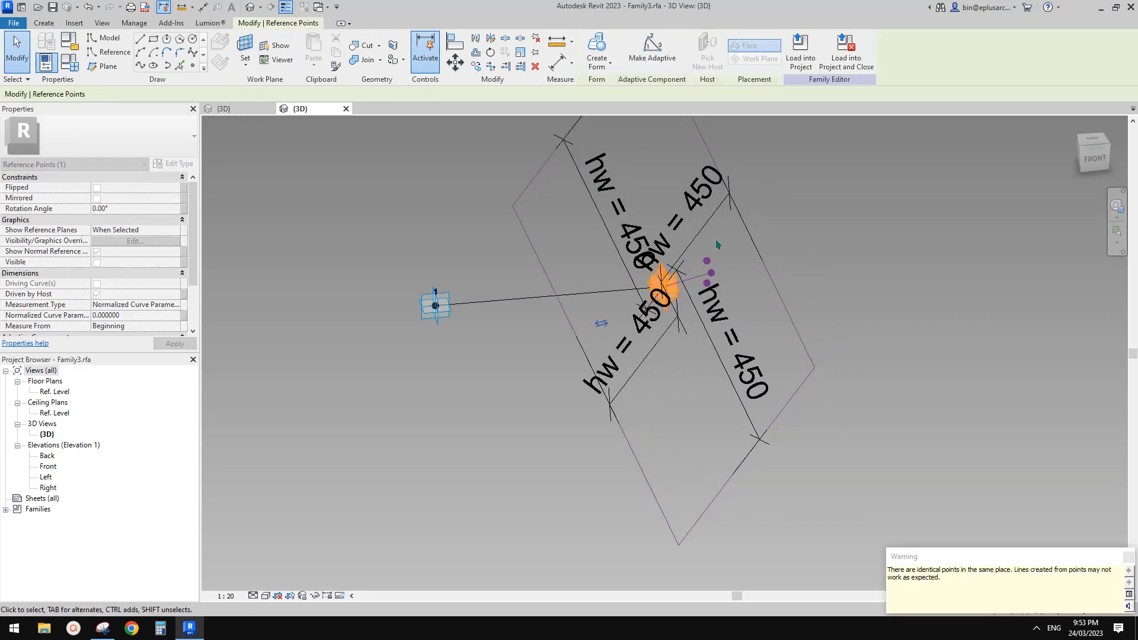
middle_click_drag(664, 288, 624, 282, "shift")
left_click(630, 278)
scroll(692, 285, "up", 5)
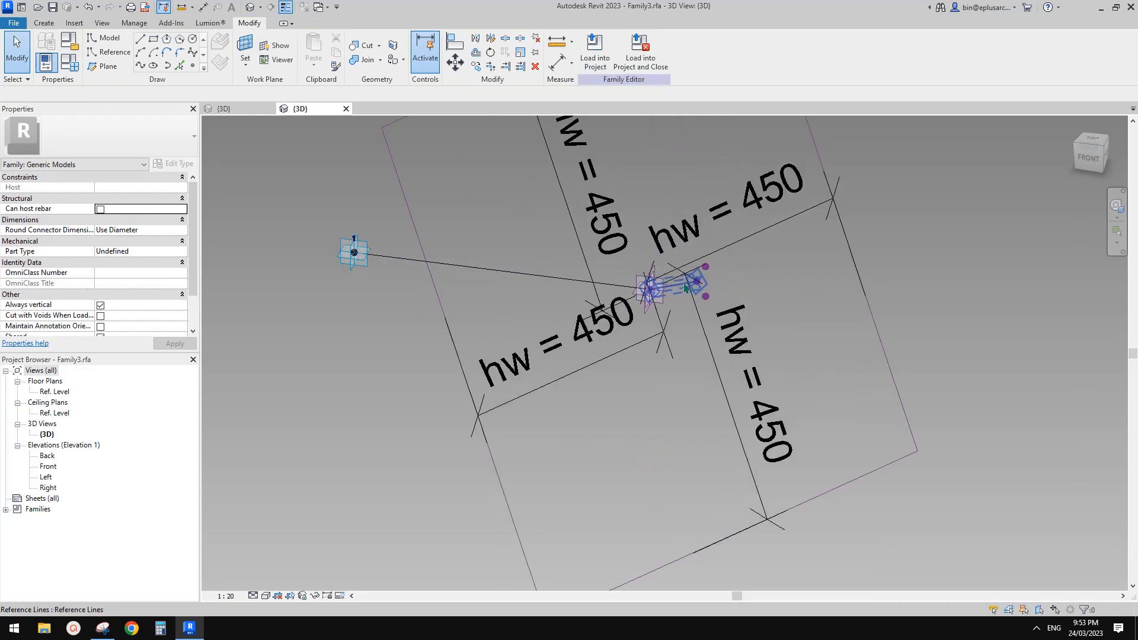
Create a form from the square's chain of reference lines and delete its outer face to leave a flat panel
scroll(743, 284, "down", 4)
key("Tab")
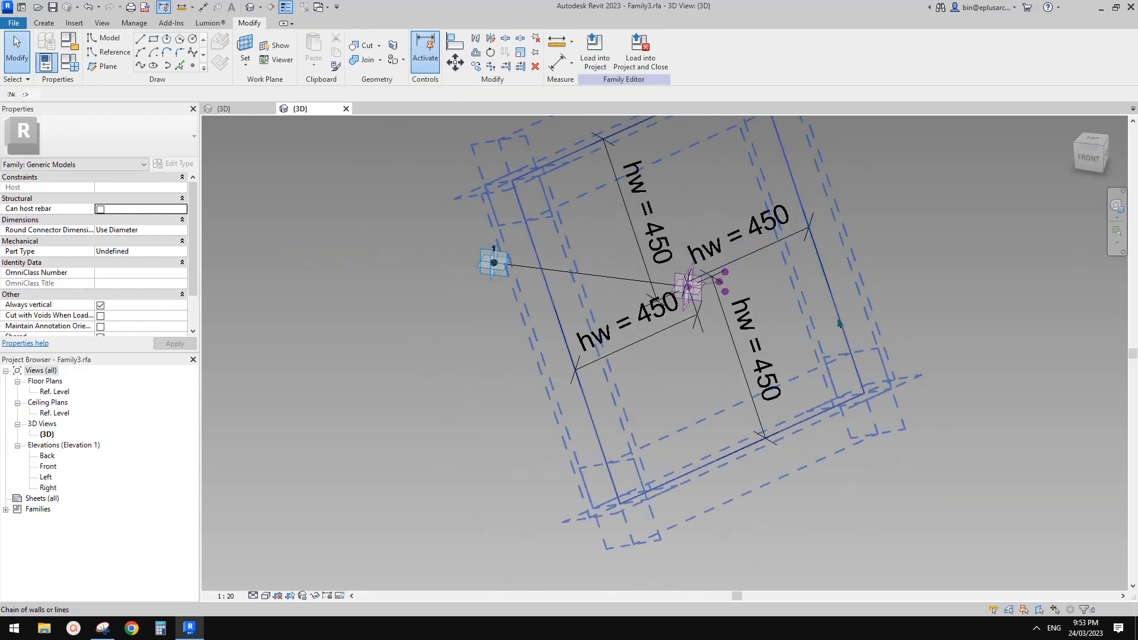
left_click(838, 323)
left_click(605, 50)
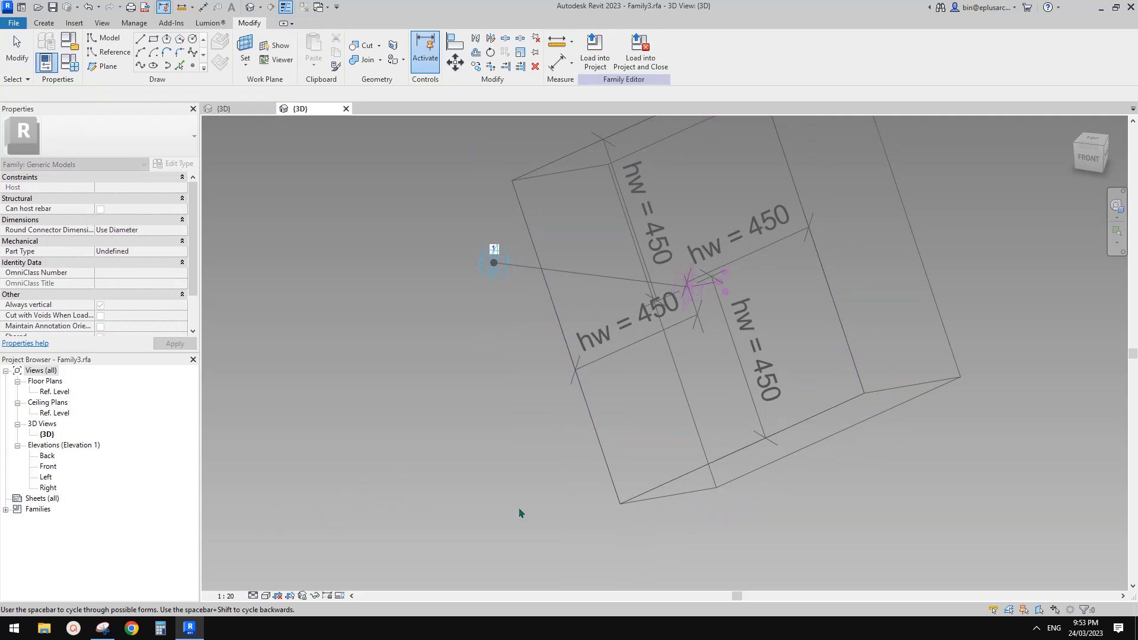
middle_click_drag(519, 512, 427, 503, "shift")
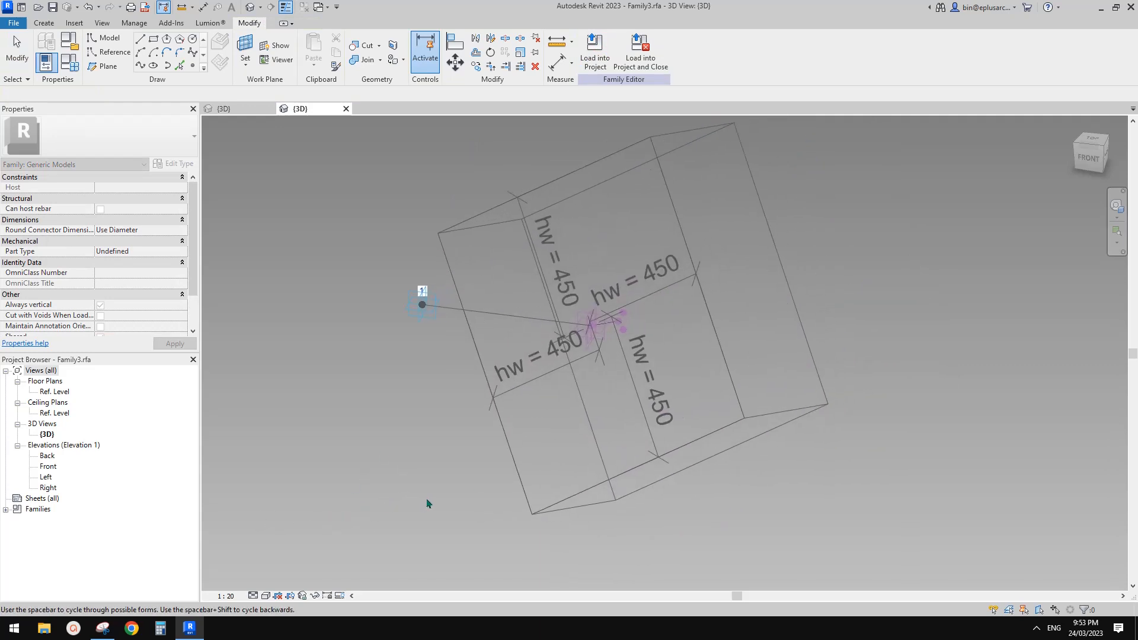
middle_click_drag(405, 400, 409, 400)
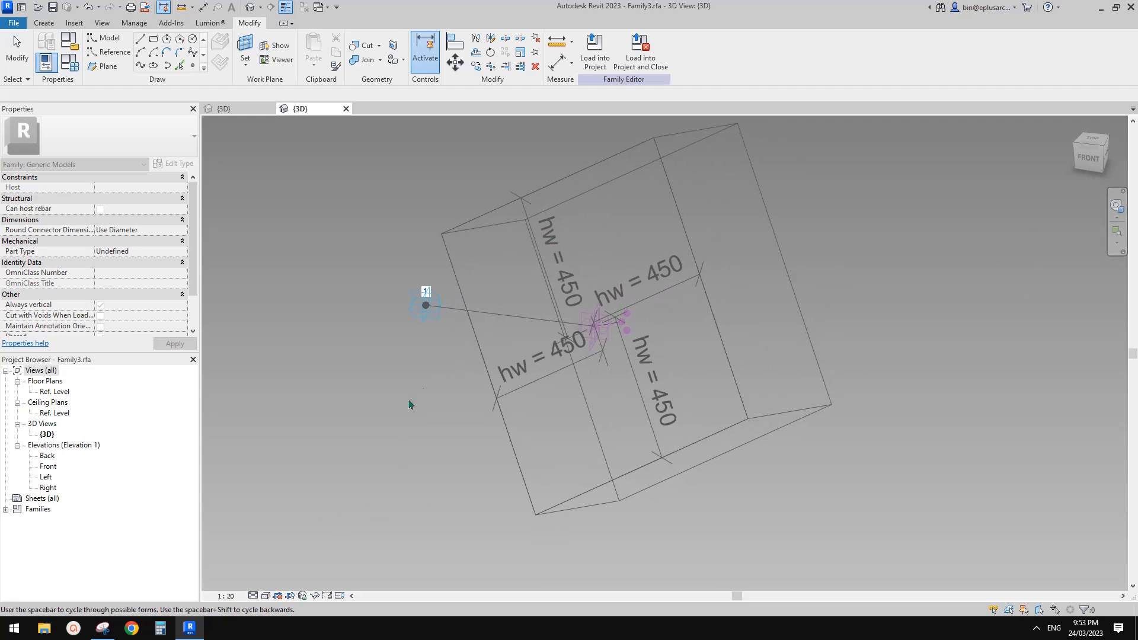
left_click(687, 362)
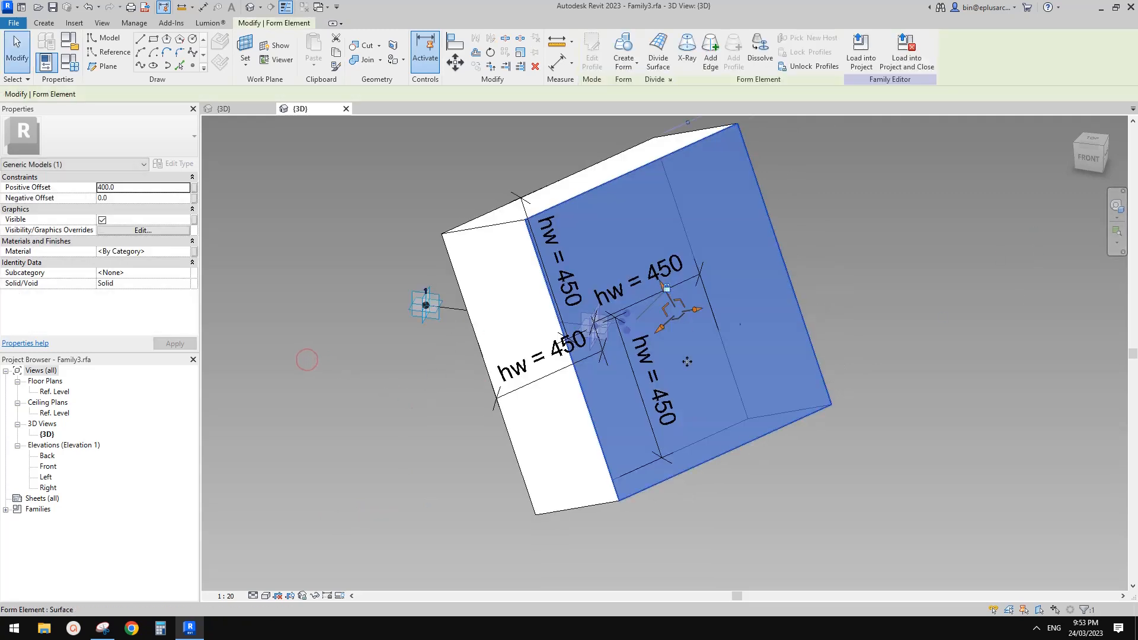
key("Delete")
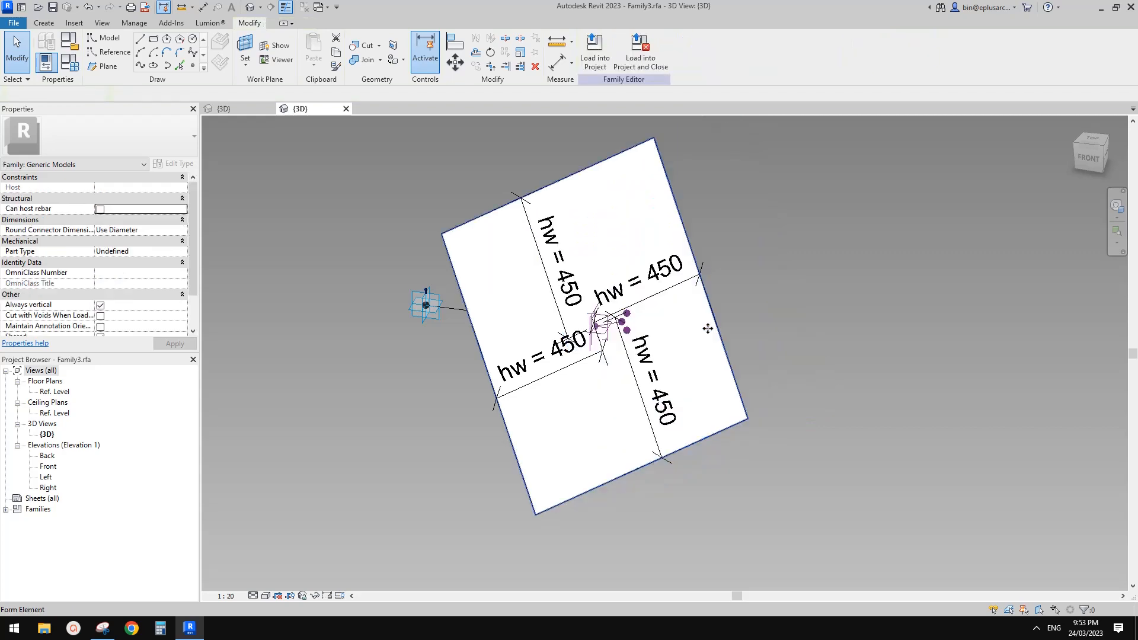
Set the Reference property of the short reference line beside the panel to Not a Reference
scroll(666, 210, "down", 1)
middle_click_drag(674, 247, 658, 332, "shift")
scroll(637, 290, "up", 5)
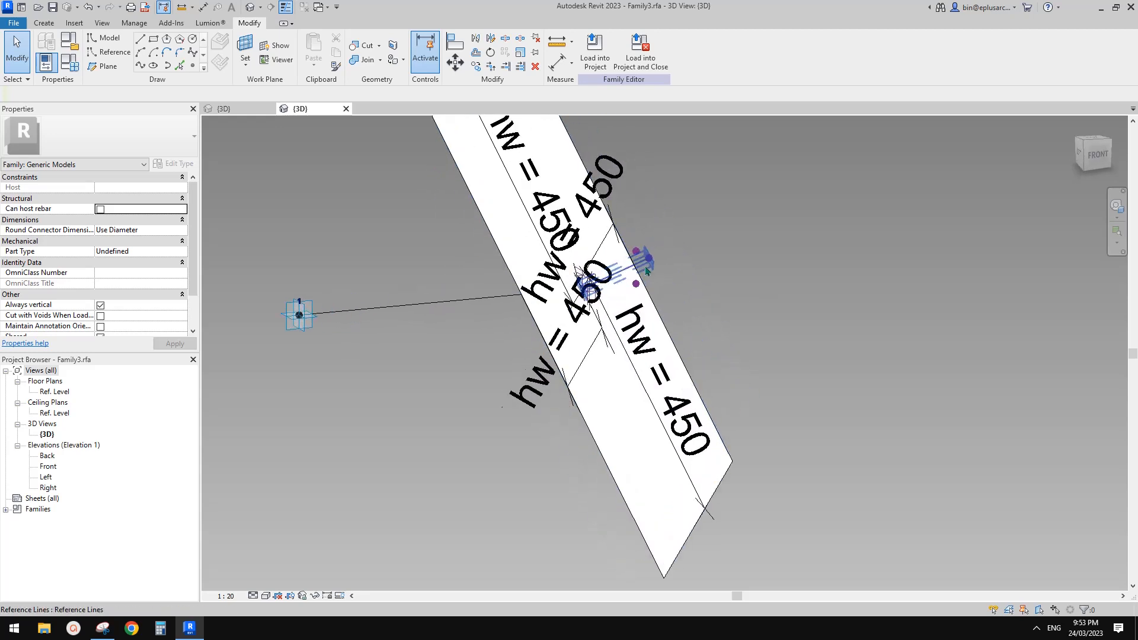
left_click(640, 257)
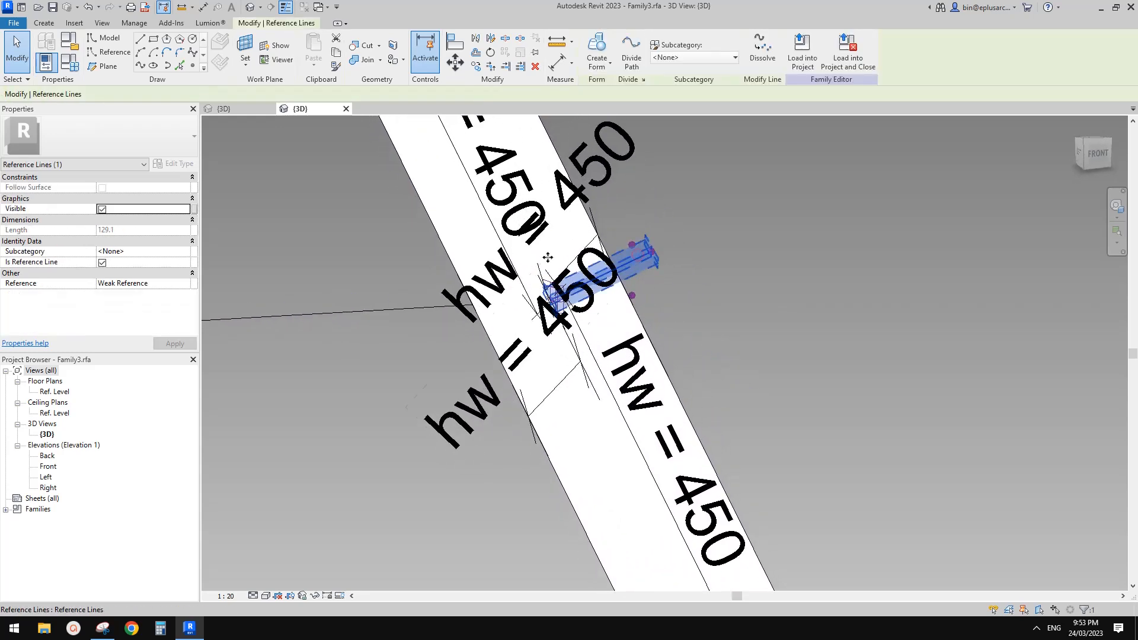
left_click(188, 286)
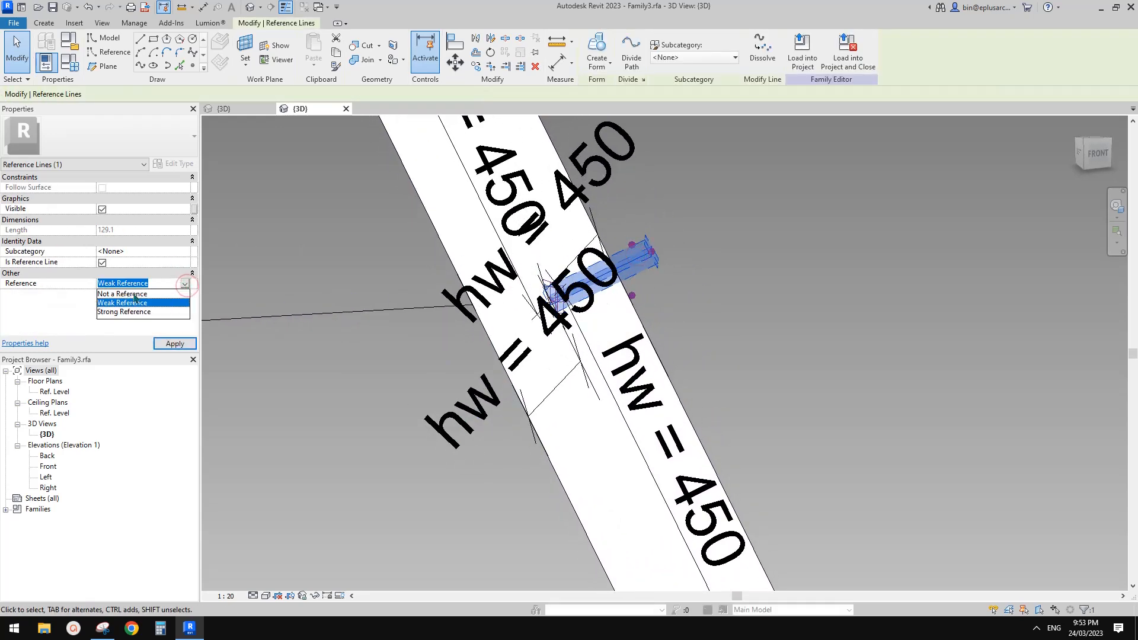
left_click(114, 300)
left_click(685, 266)
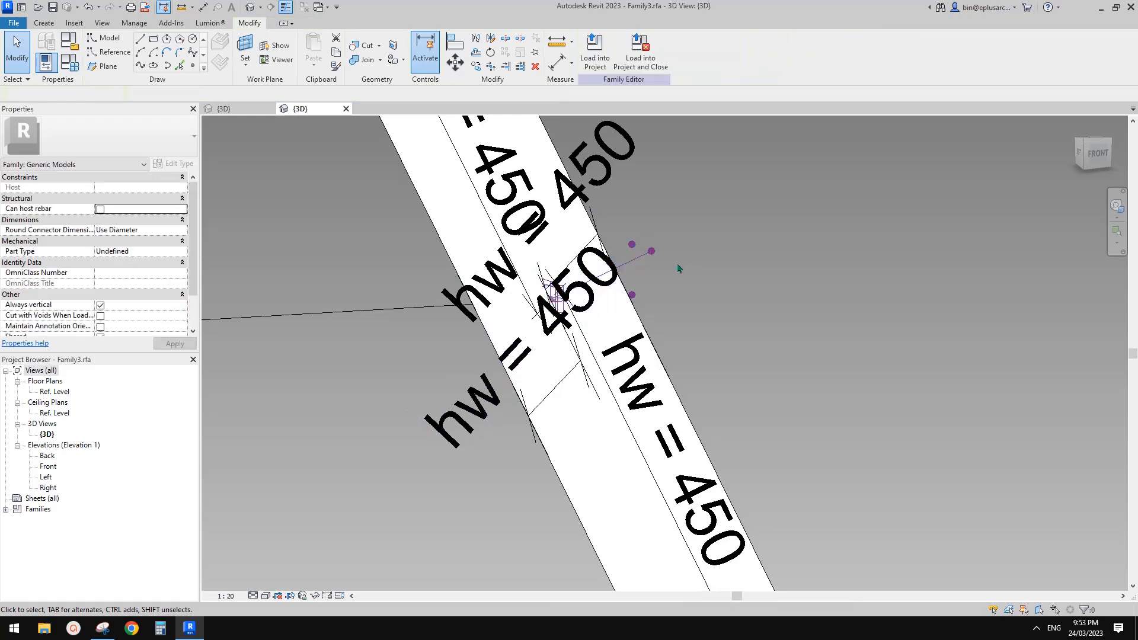
middle_click_drag(684, 267, 681, 356, "shift")
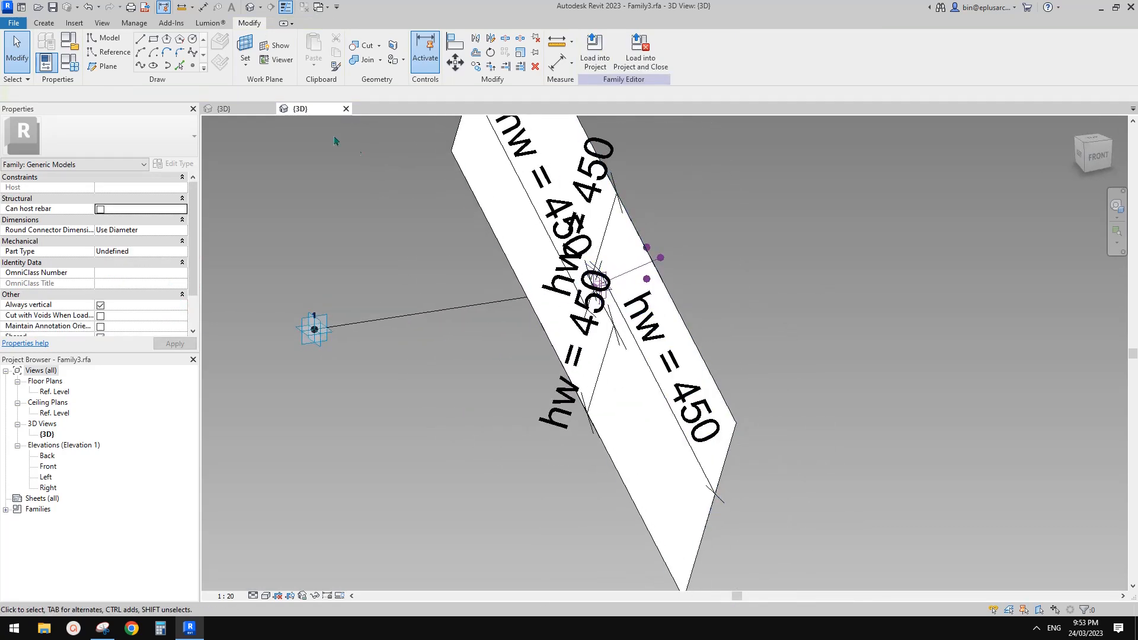
Load the panel family into the 23007 mass family, overwriting the existing version
left_click(245, 108)
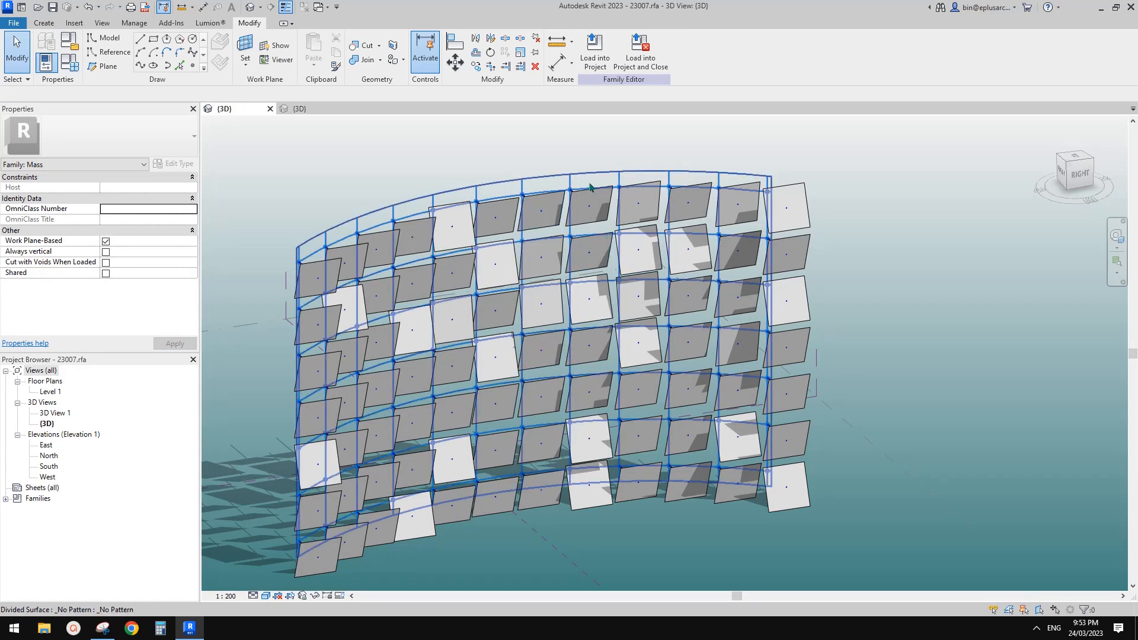
left_click(306, 109)
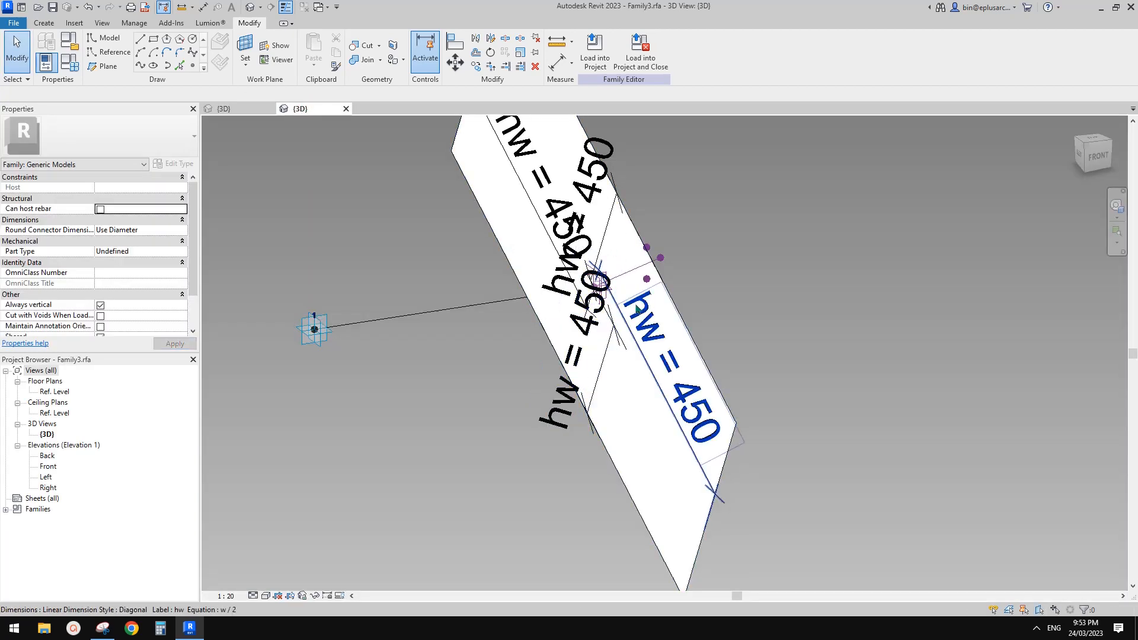
scroll(634, 301, "down", 1)
middle_click_drag(635, 301, 581, 366)
middle_click_drag(581, 366, 604, 361, "shift")
scroll(604, 361, "up", 1)
left_click(617, 46)
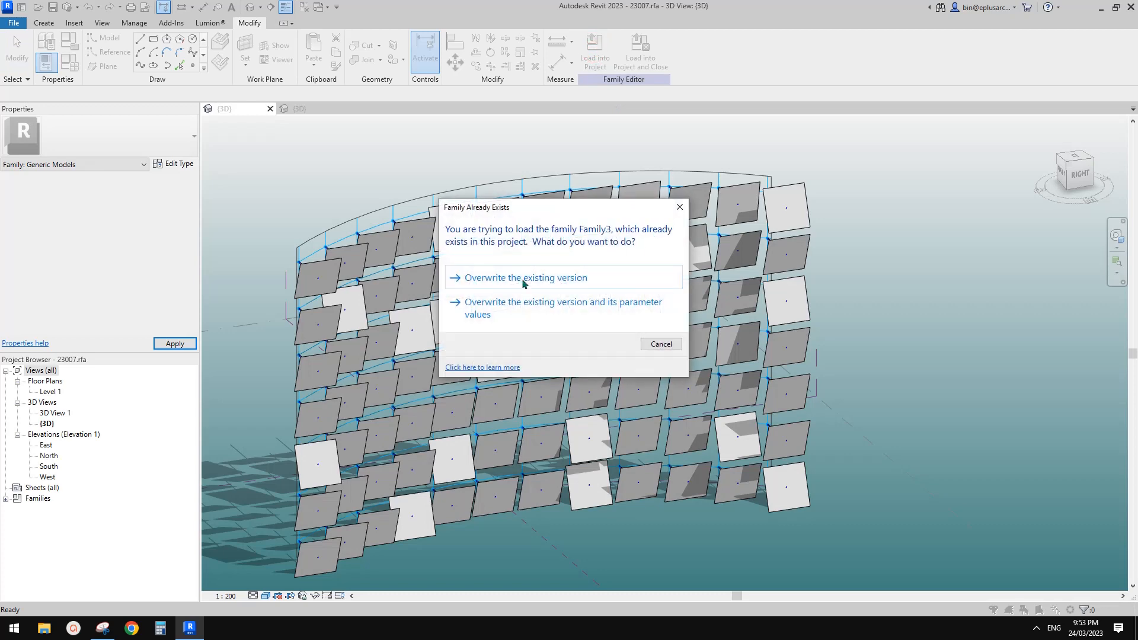
left_click(548, 278)
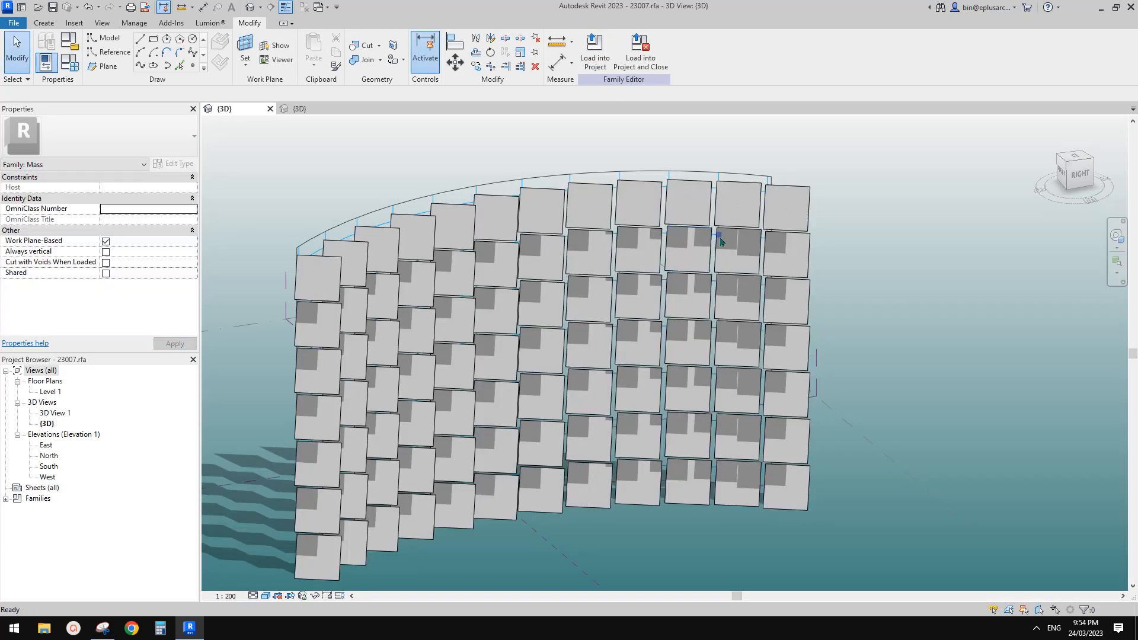
Examine the updated panels on the curved surface from several angles and check a top-row panel's instance parameters
scroll(721, 241, "down", 3)
middle_click_drag(716, 264, 692, 217, "shift")
left_click(649, 203)
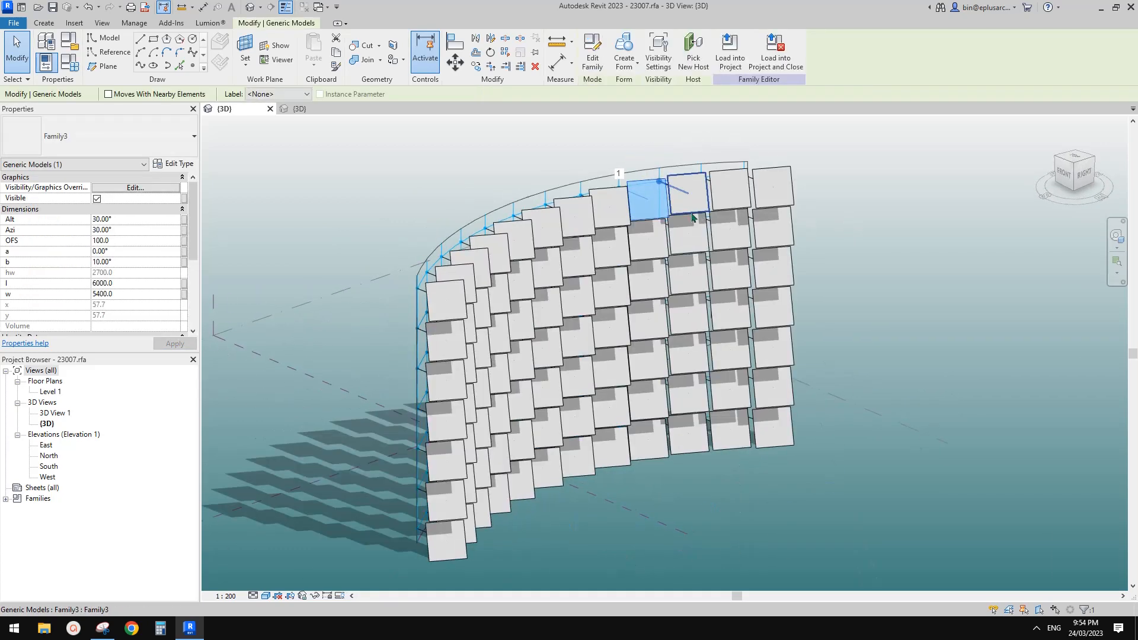
scroll(690, 214, "up", 1)
mouse_move(566, 235)
middle_mouse_down()
mouse_move(541, 236)
mouse_move(550, 230)
middle_mouse_up()
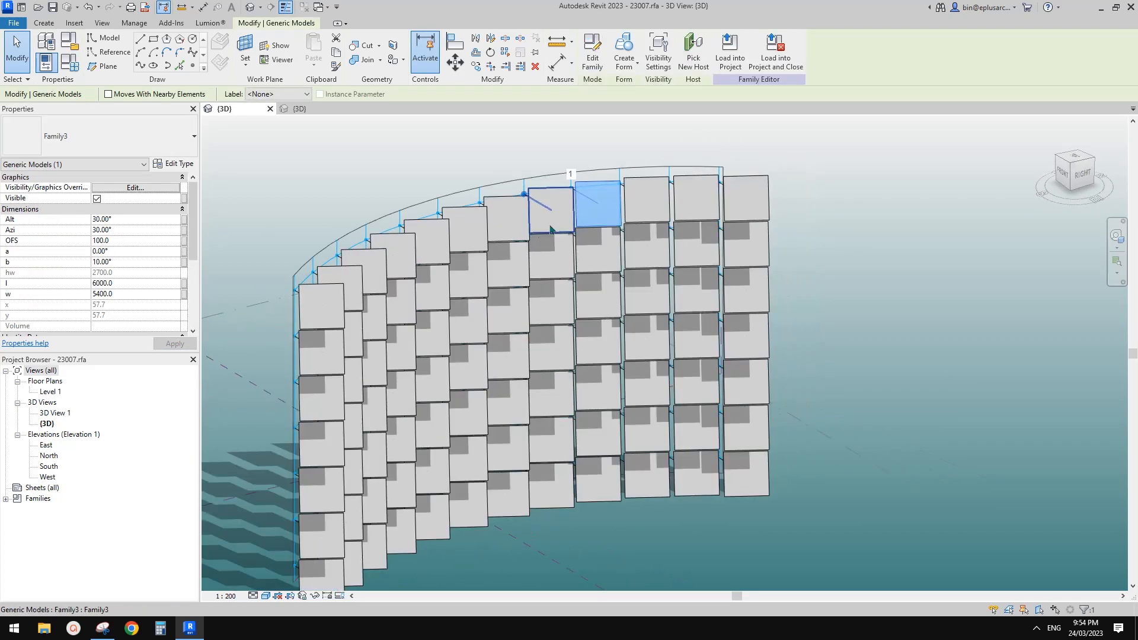
middle_click_drag(634, 233, 642, 247, "shift")
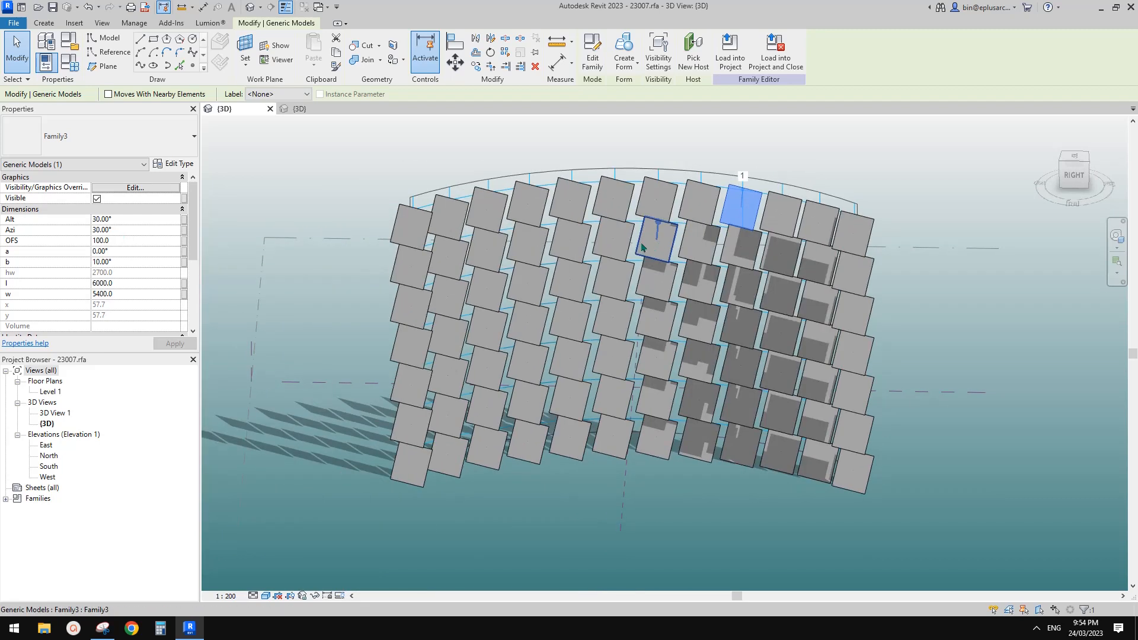
Set the Alt angle of the top-row end panel to 0°
left_click(395, 225)
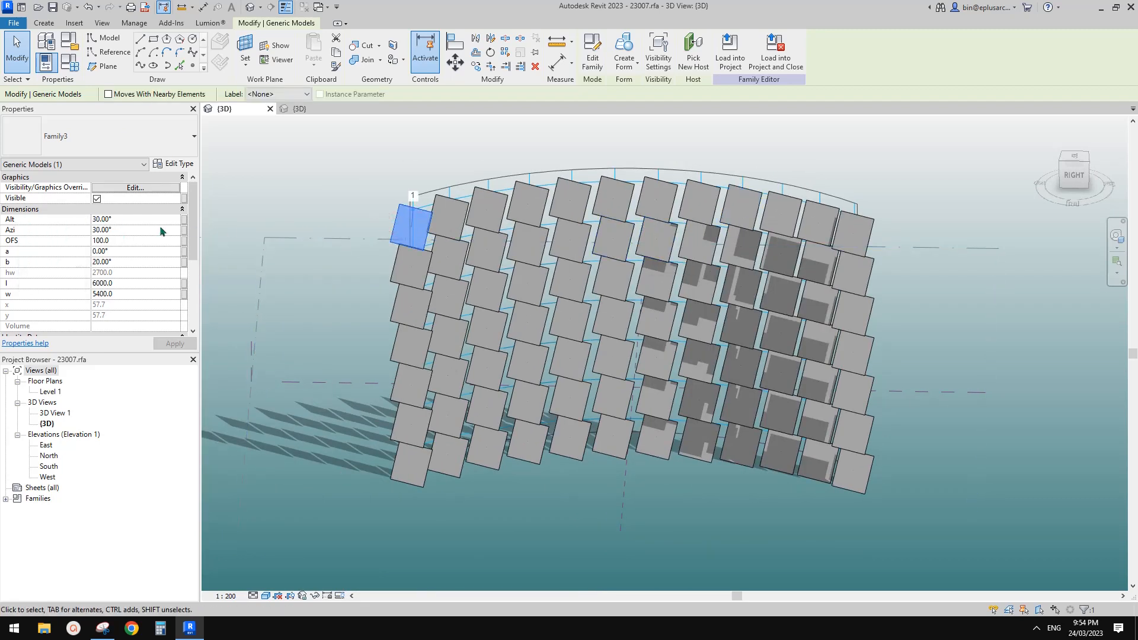
scroll(313, 233, "up", 3)
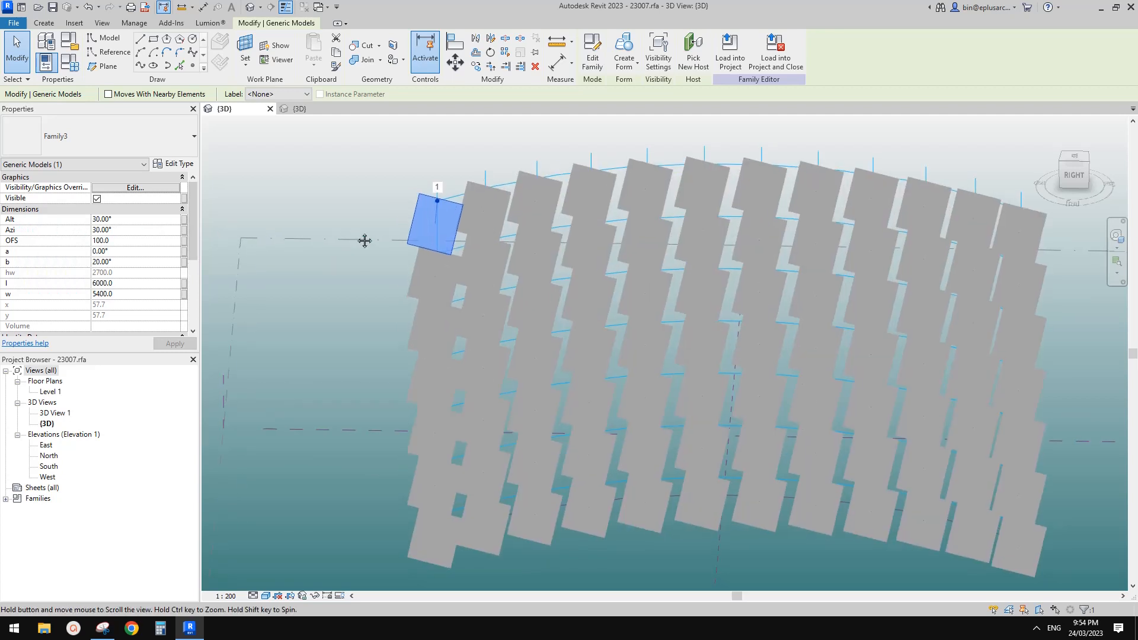
left_click(148, 220)
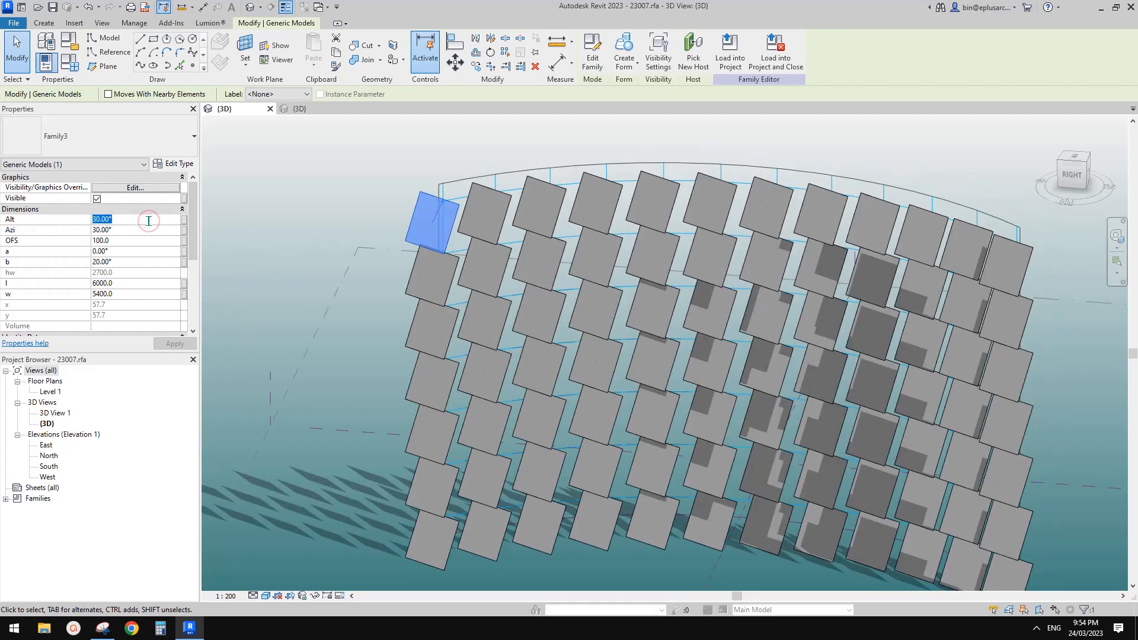
type("0")
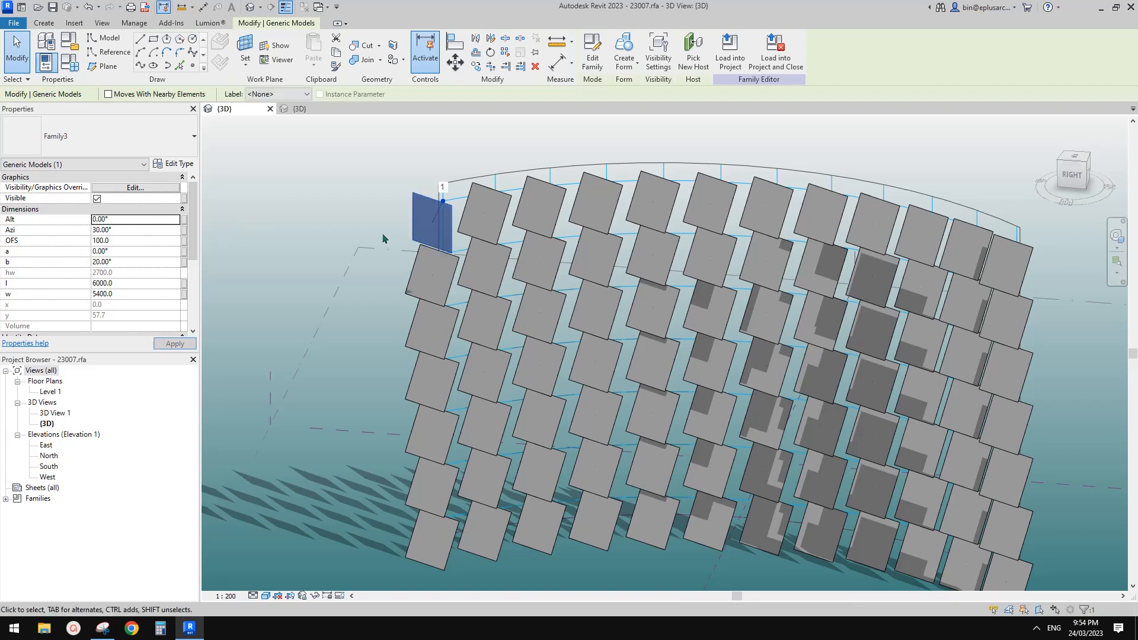
middle_click_drag(376, 237, 358, 216, "shift")
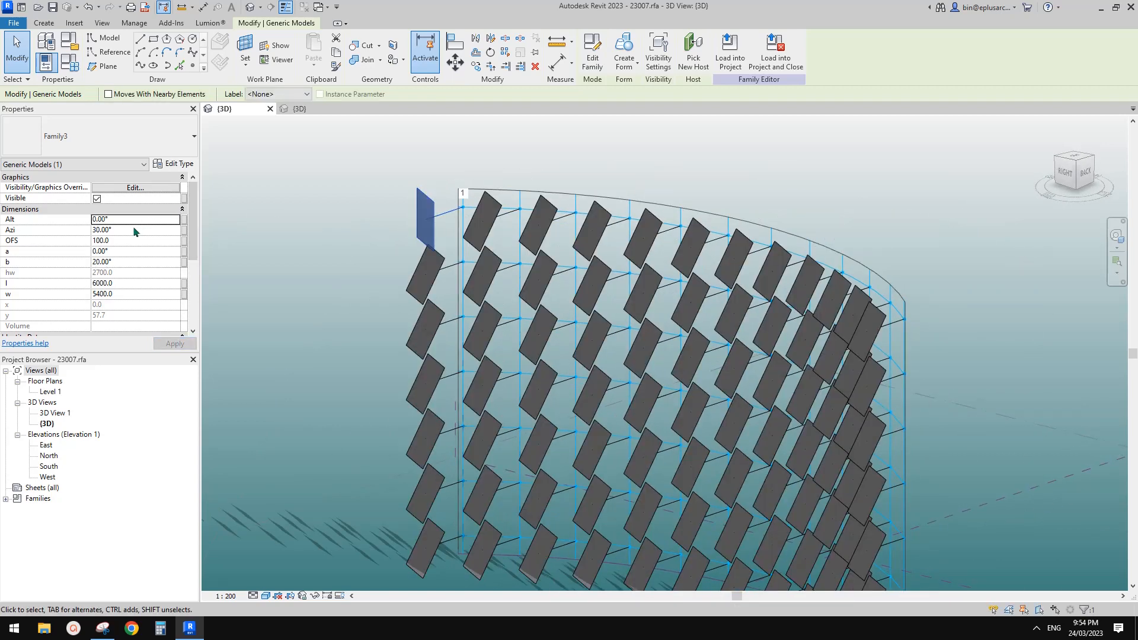
Set the selected panel's Alt angle to 45° and its Azi angle to 90°, checking its orientation from another side
left_click(129, 221)
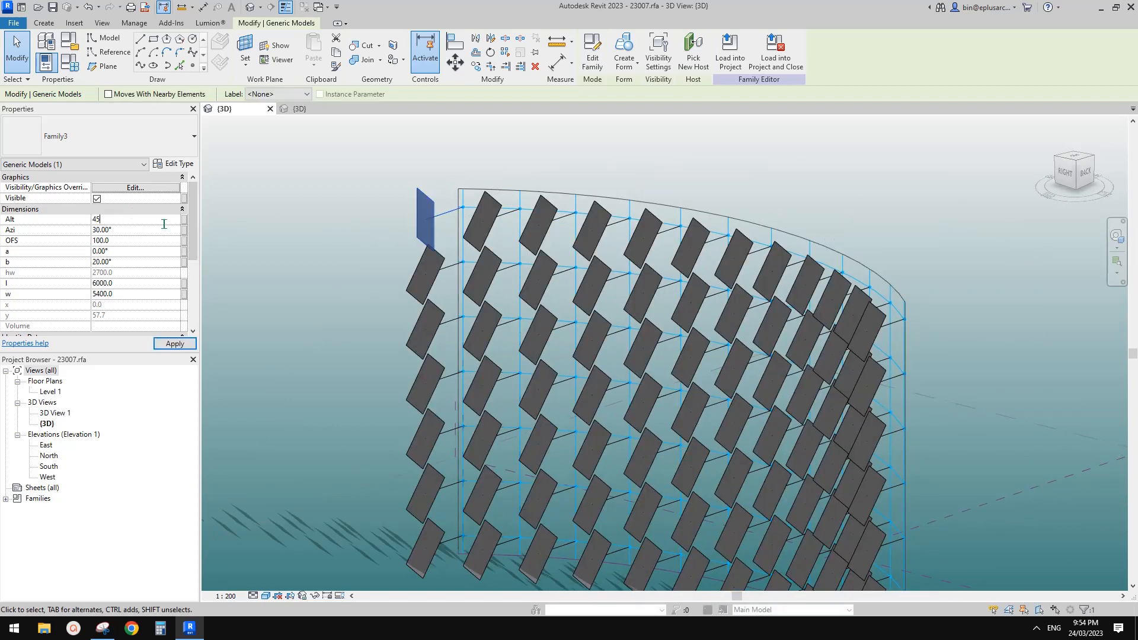
type("45")
mouse_move(224, 243)
middle_mouse_down("shift")
mouse_move(360, 268)
mouse_move(675, 274)
mouse_move(503, 264)
mouse_move(558, 330)
middle_mouse_up("shift")
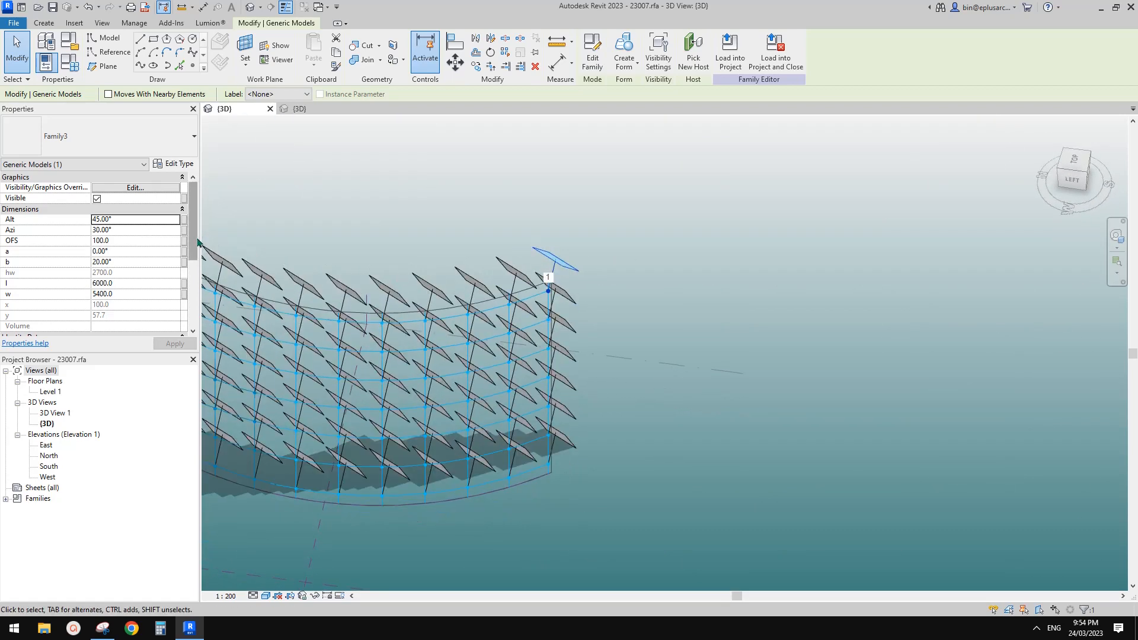
left_click(126, 230)
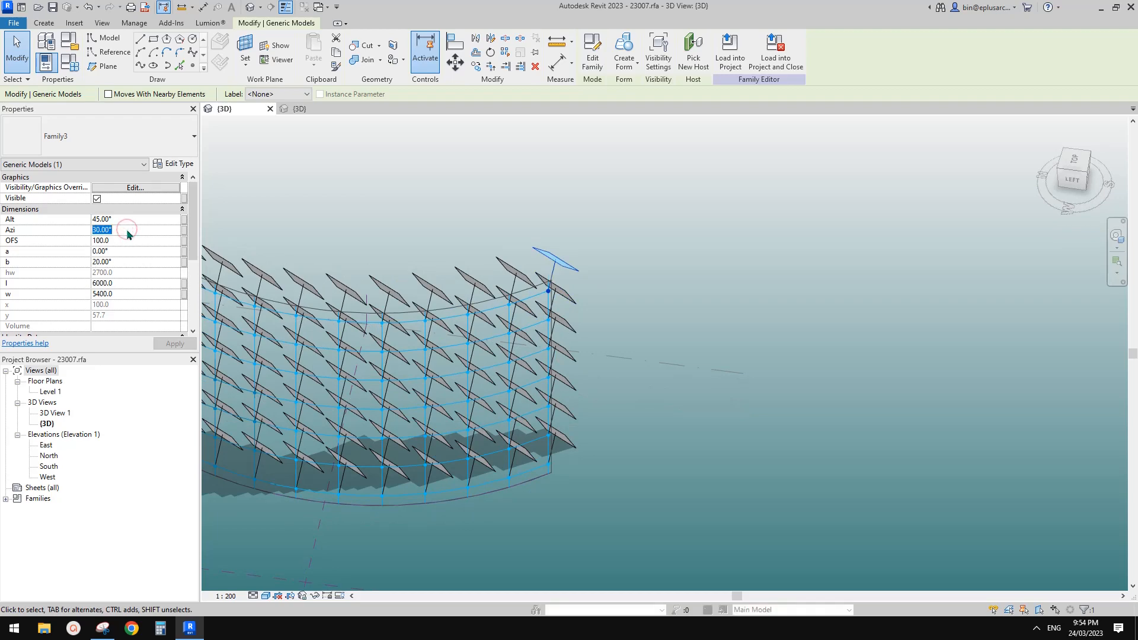
left_click(127, 231)
type("90")
key("Return")
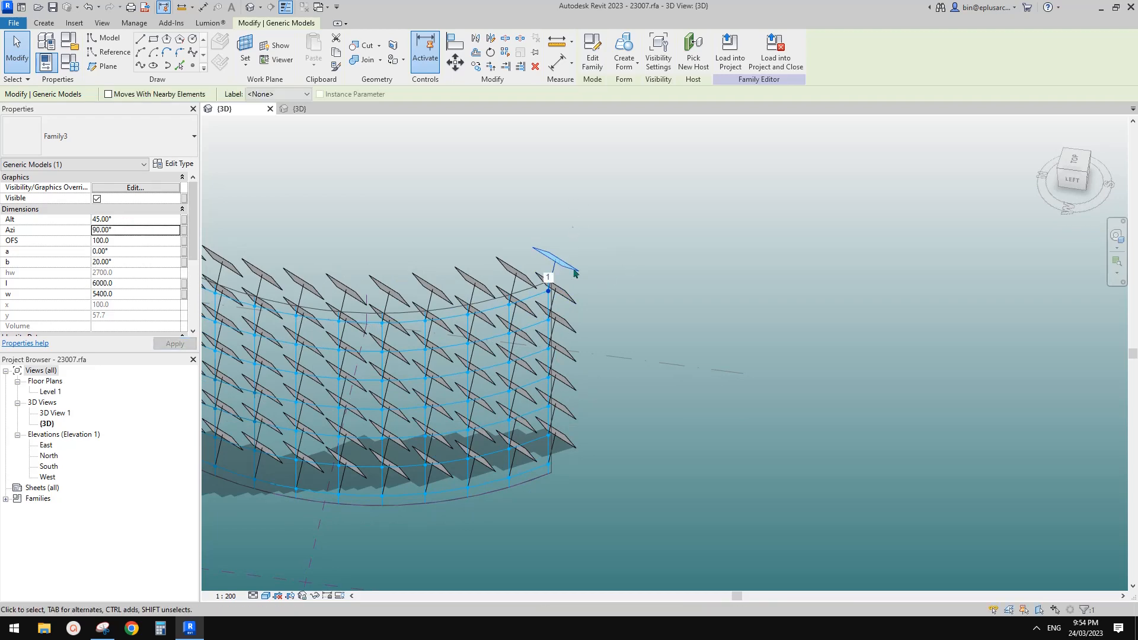
middle_click_drag(549, 258, 583, 268, "shift")
Try Azi angles of 45° and 0° on the selected end panel, viewing its orientation for each
left_click(147, 229)
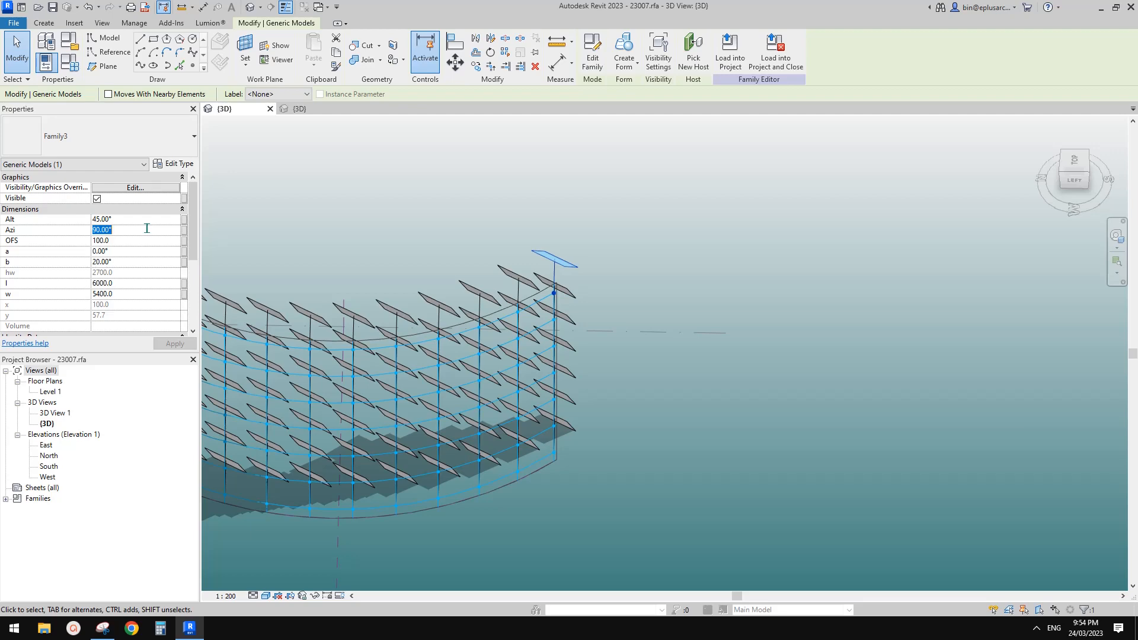
key("Return")
mouse_move(668, 211)
middle_mouse_down("shift")
mouse_move(579, 231)
mouse_move(431, 208)
mouse_move(617, 241)
middle_mouse_up("shift")
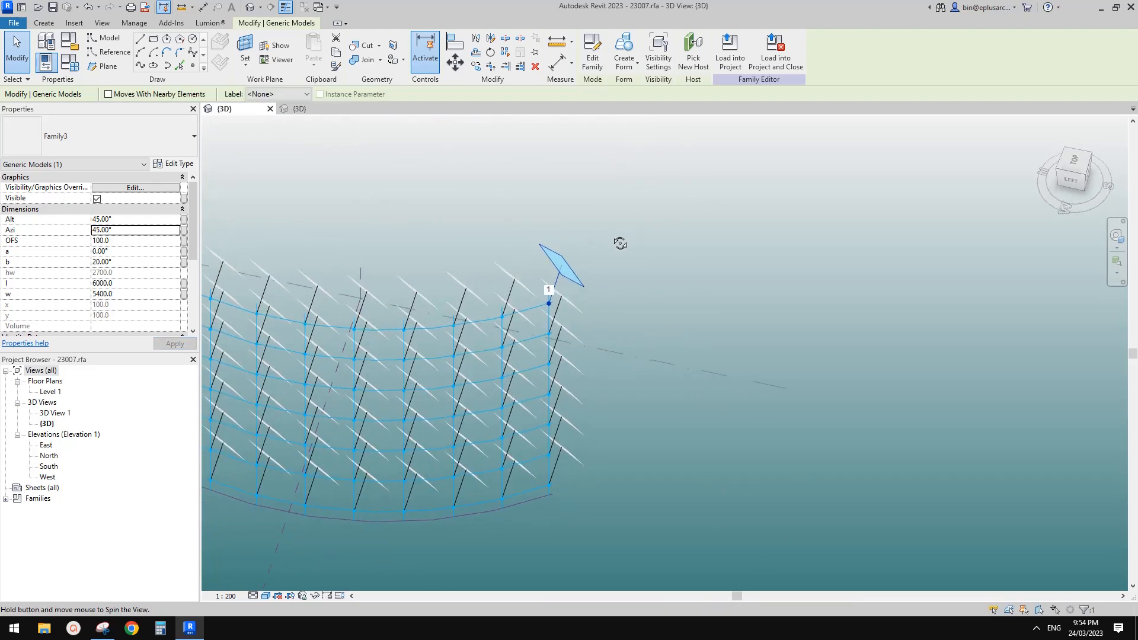
double_click(160, 232)
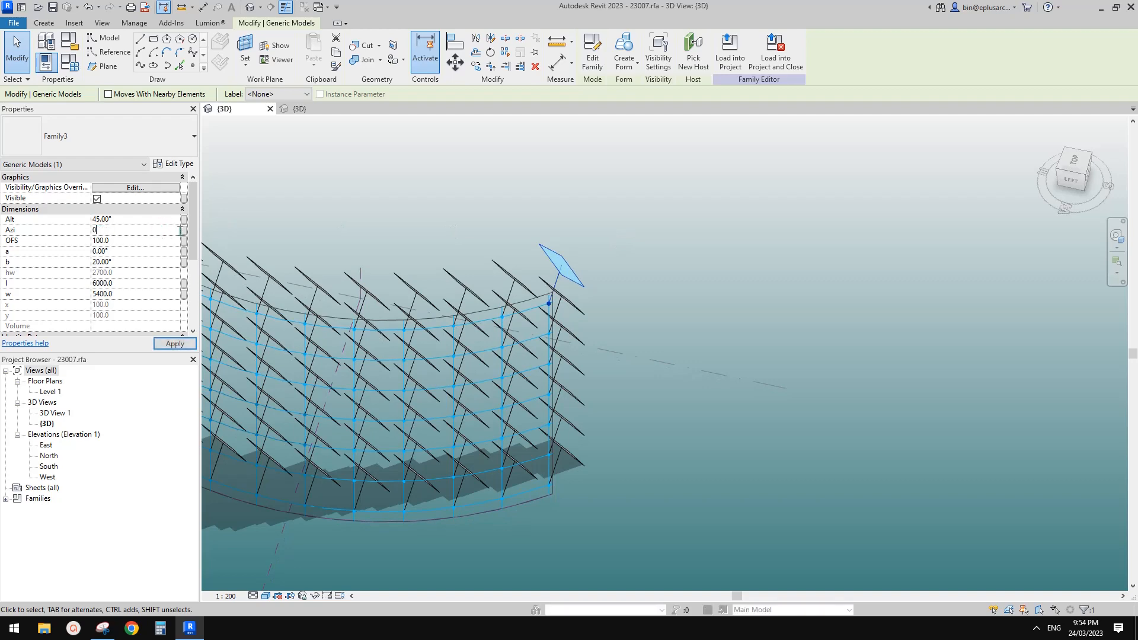
middle_click_drag(652, 264, 188, 225, "shift")
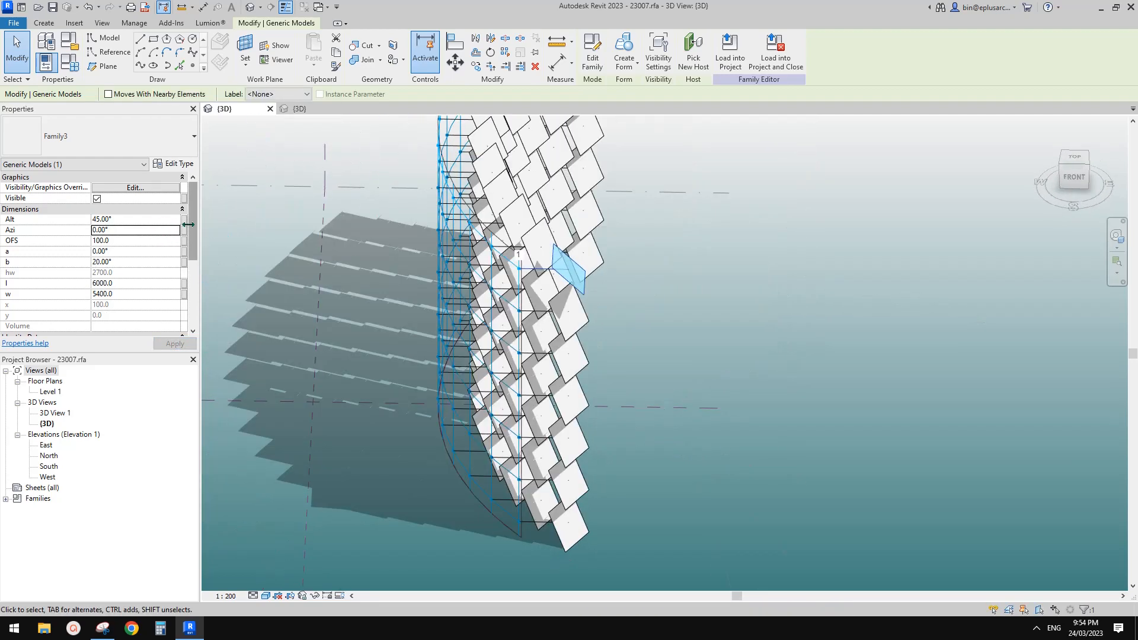
Set the end panel's Alt angle to 0° and its Azi angle to -45°
left_click(160, 220)
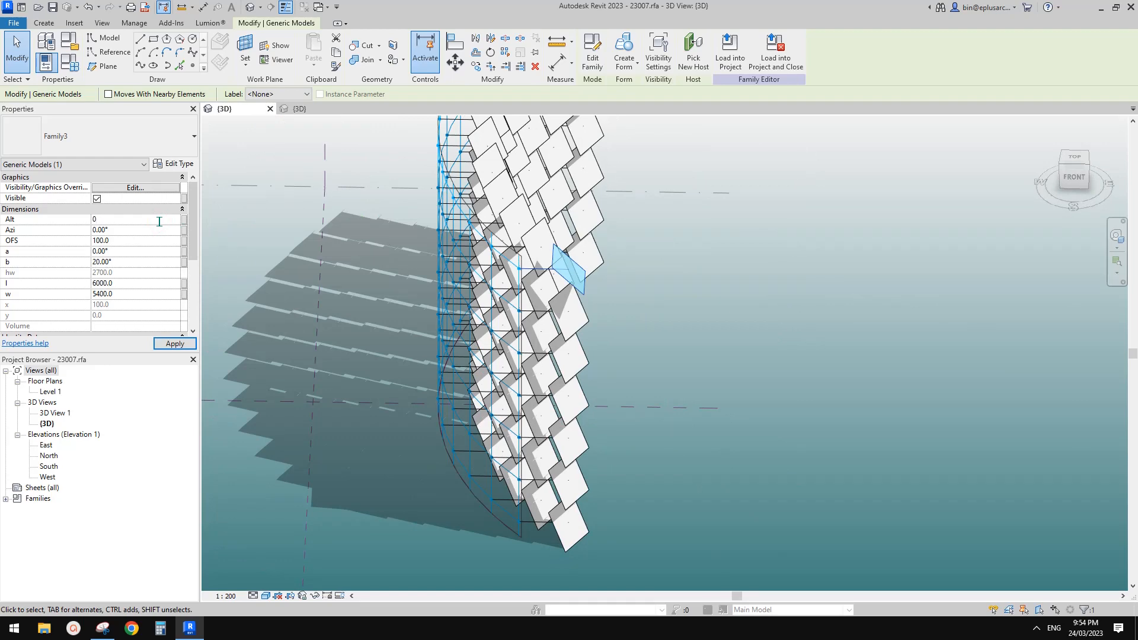
middle_click_drag(665, 252, 780, 311, "shift")
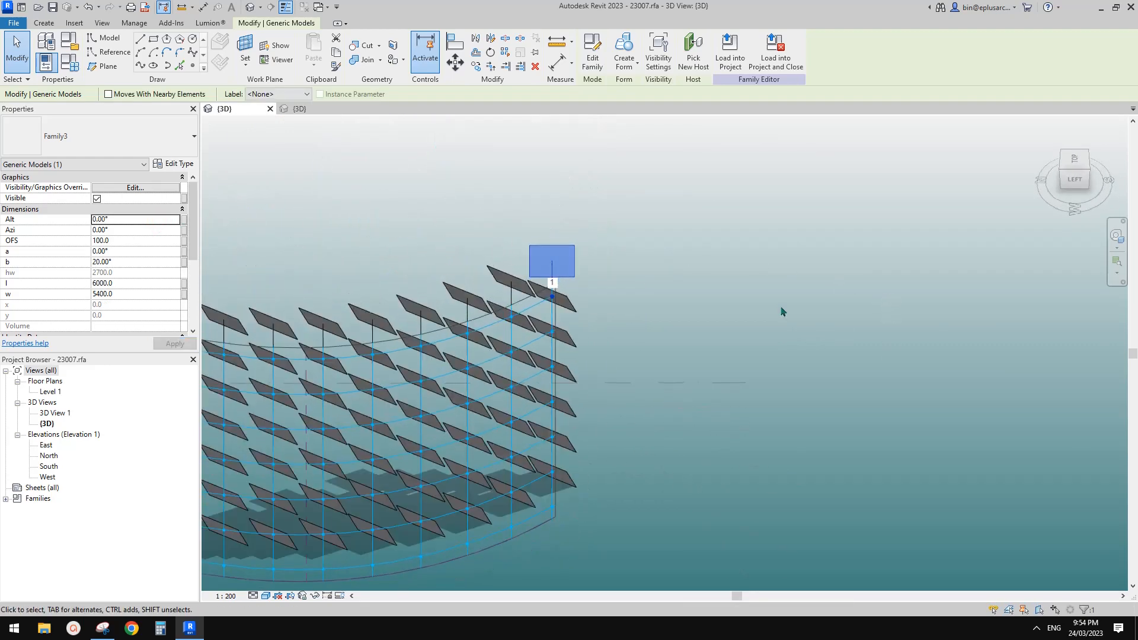
left_click(118, 231)
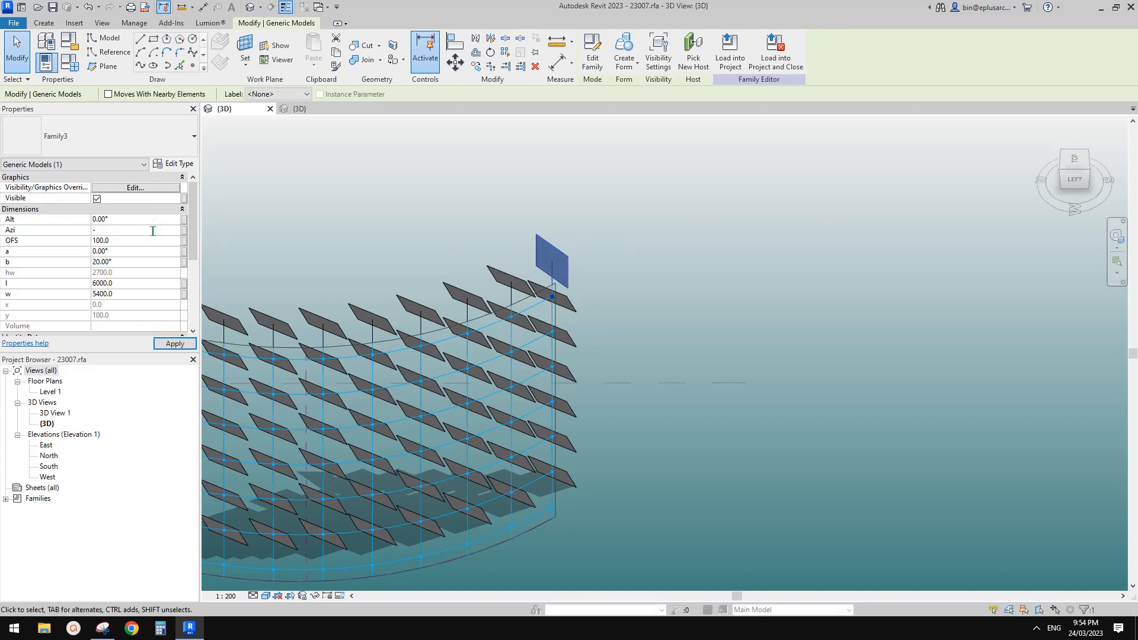
key("Return")
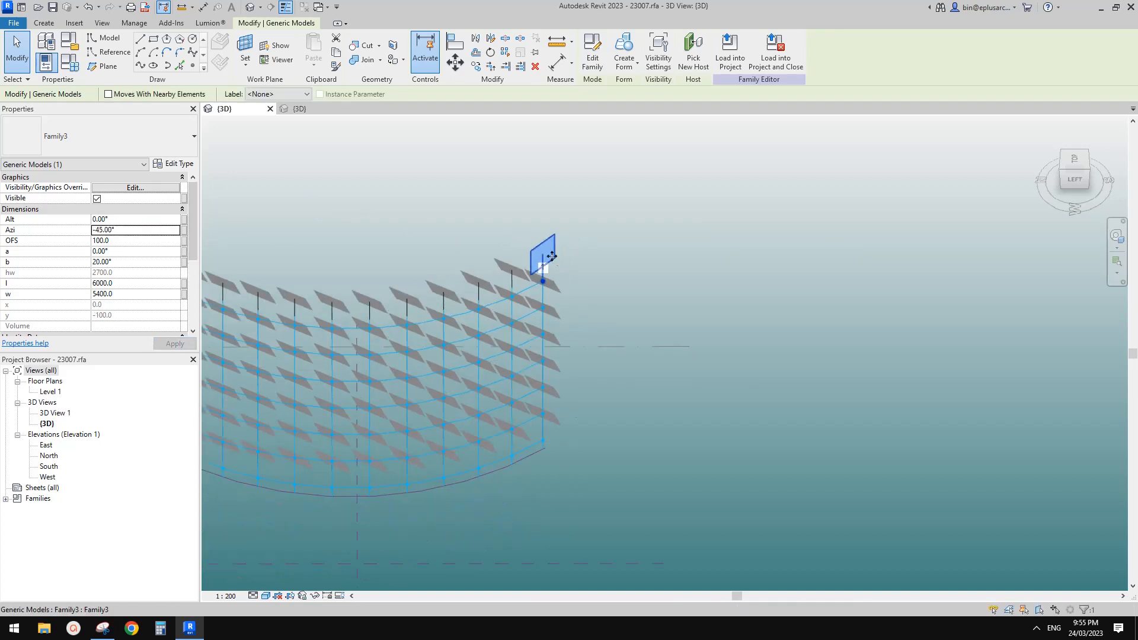
Examine the end panel's orientation against the rest of the curved panel array from the side, front and above
middle_click_drag(512, 238, 404, 229, "shift")
left_click(406, 228)
scroll(576, 265, "up", 3)
left_click(549, 272)
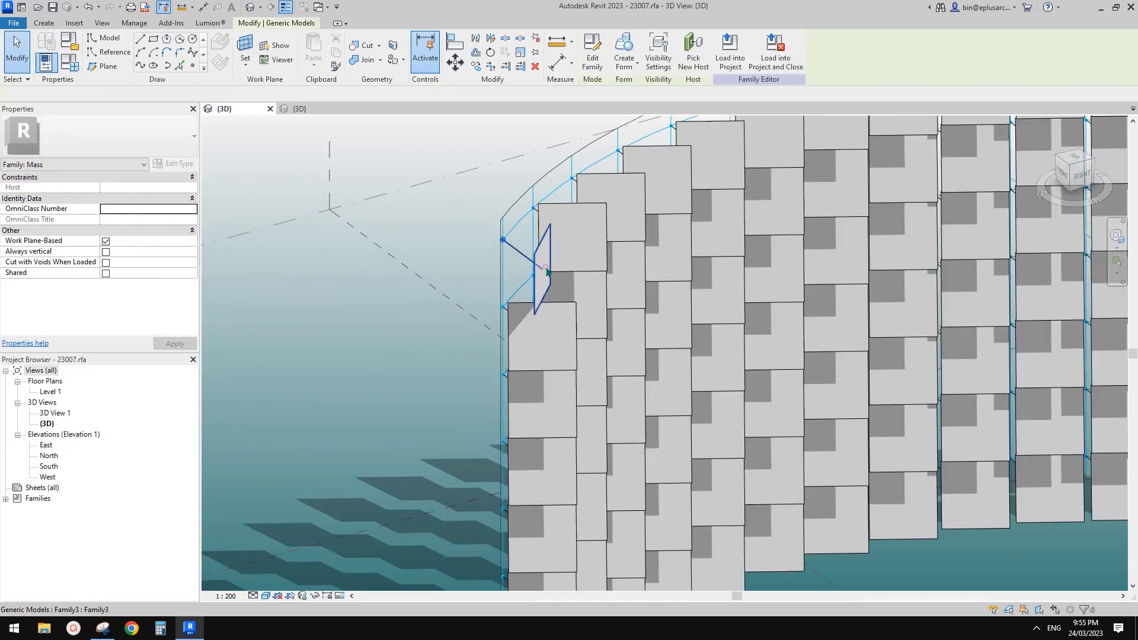
scroll(550, 272, "down", 5)
middle_click_drag(582, 286, 695, 335, "shift")
left_click(513, 333)
middle_click_drag(618, 312, 652, 379)
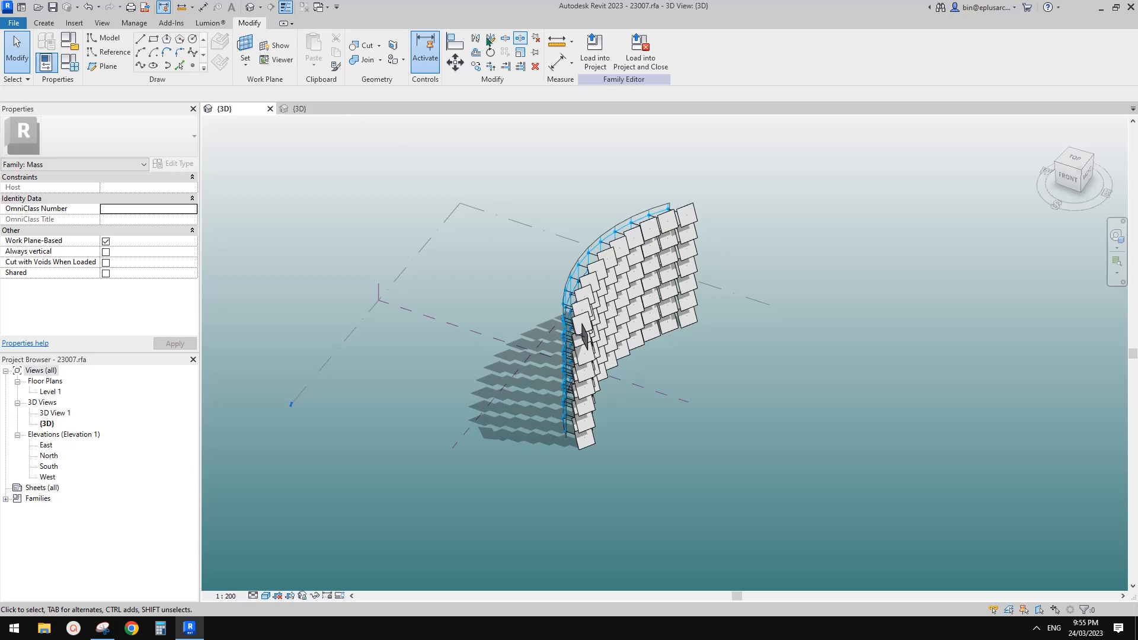
middle_click_drag(553, 233, 649, 355, "shift")
middle_click_drag(649, 356, 645, 366, "shift")
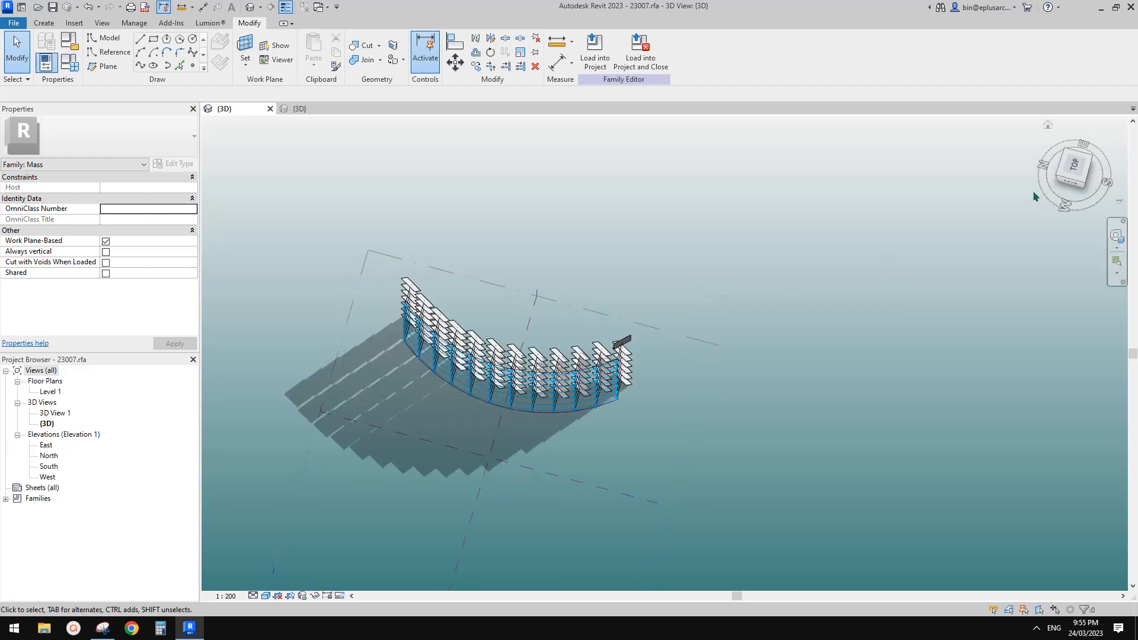
left_click(1074, 166)
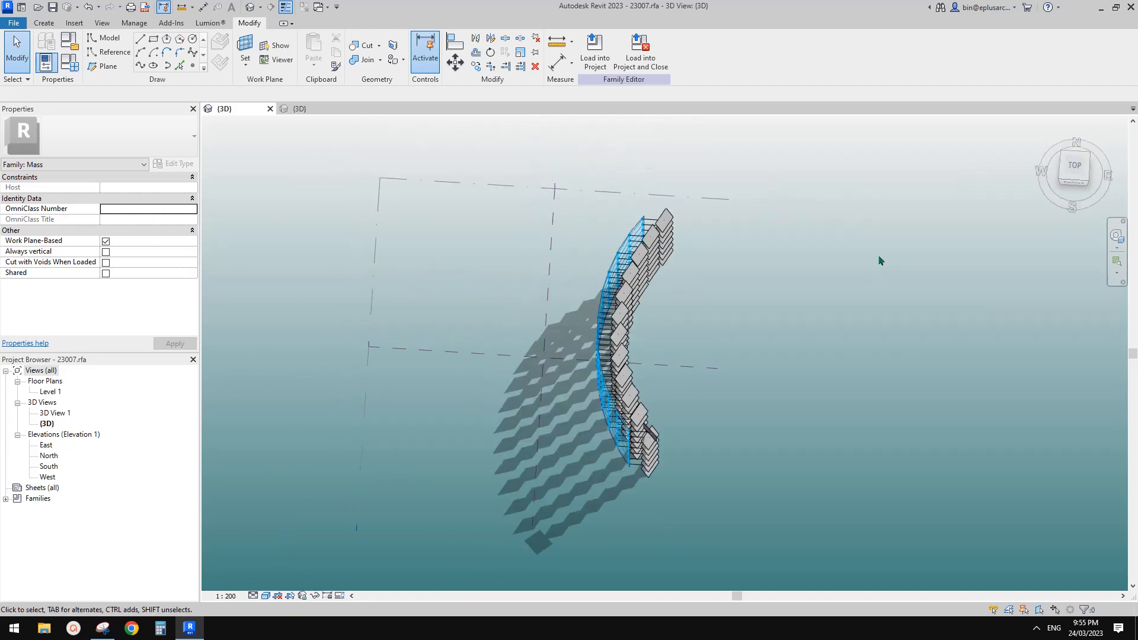
middle_click_drag(861, 167, 845, 149, "shift")
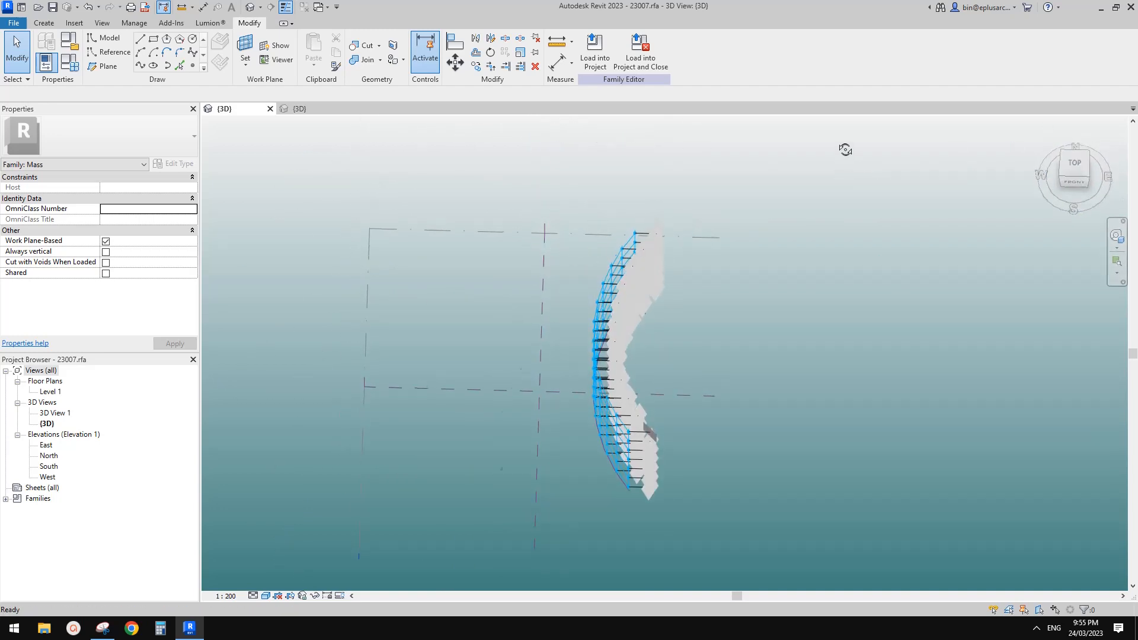
scroll(752, 234, "up", 1)
middle_click_drag(749, 234, 754, 241)
scroll(918, 182, "down", 1)
middle_click_drag(877, 266, 861, 302, "shift")
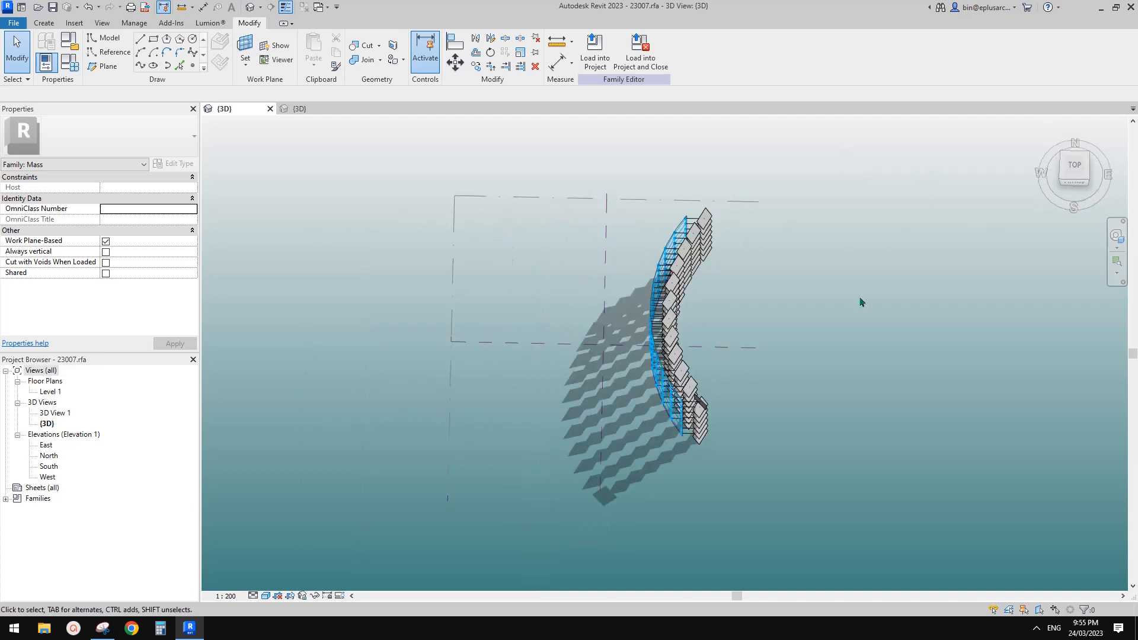
Select the curved surface with all its panels in plan and rotate it 90° counterclockwise
left_click(1082, 162)
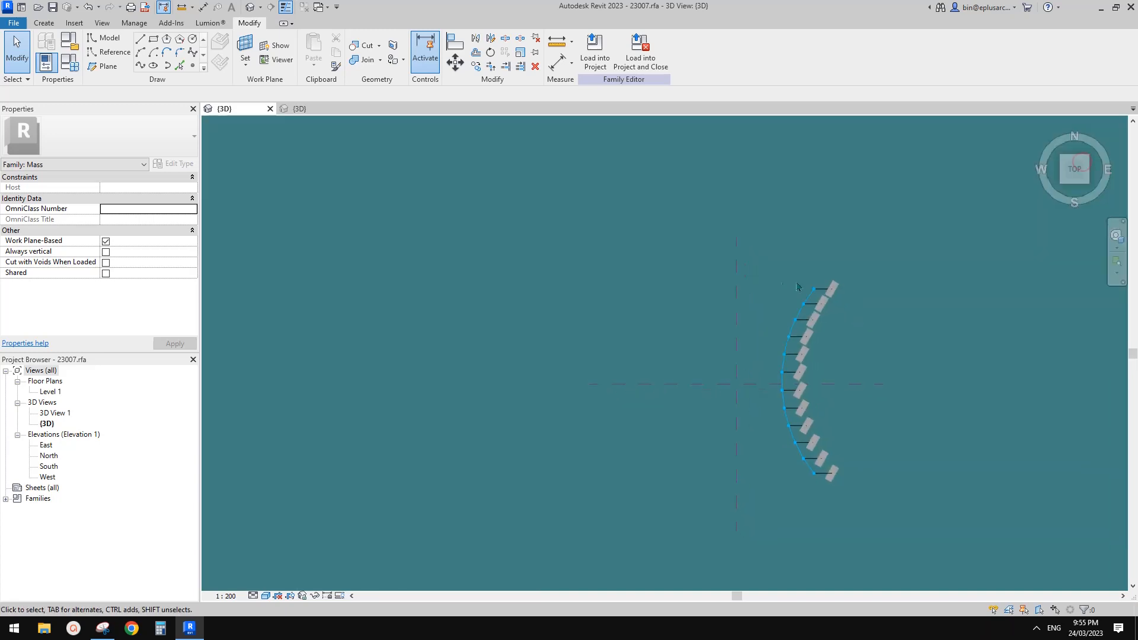
left_click_drag(698, 227, 865, 514)
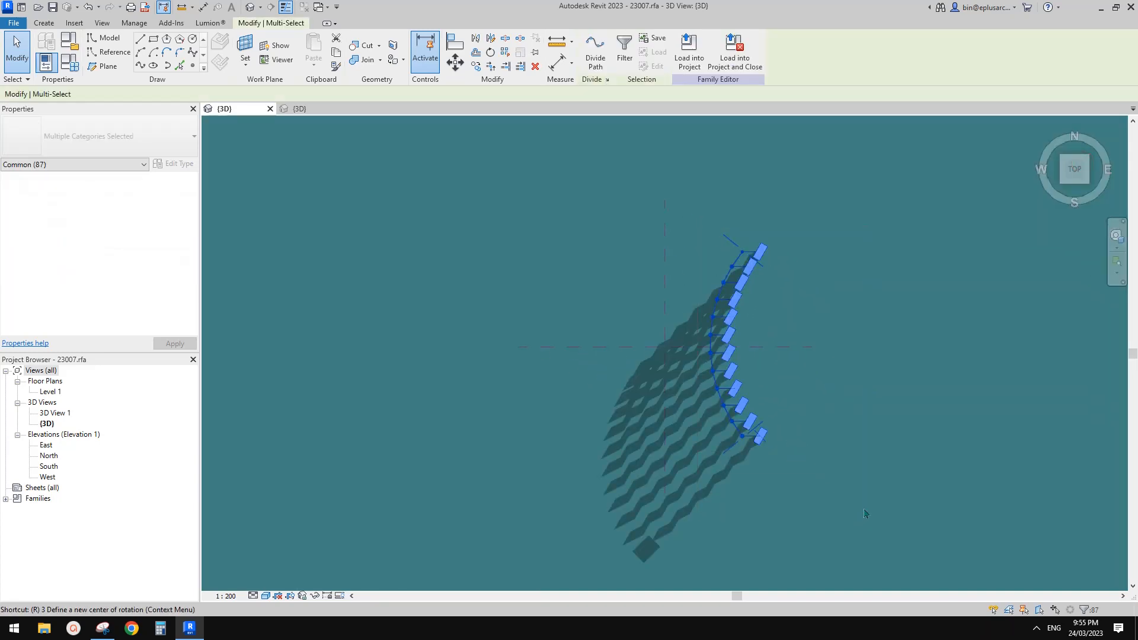
type("o")
type("90")
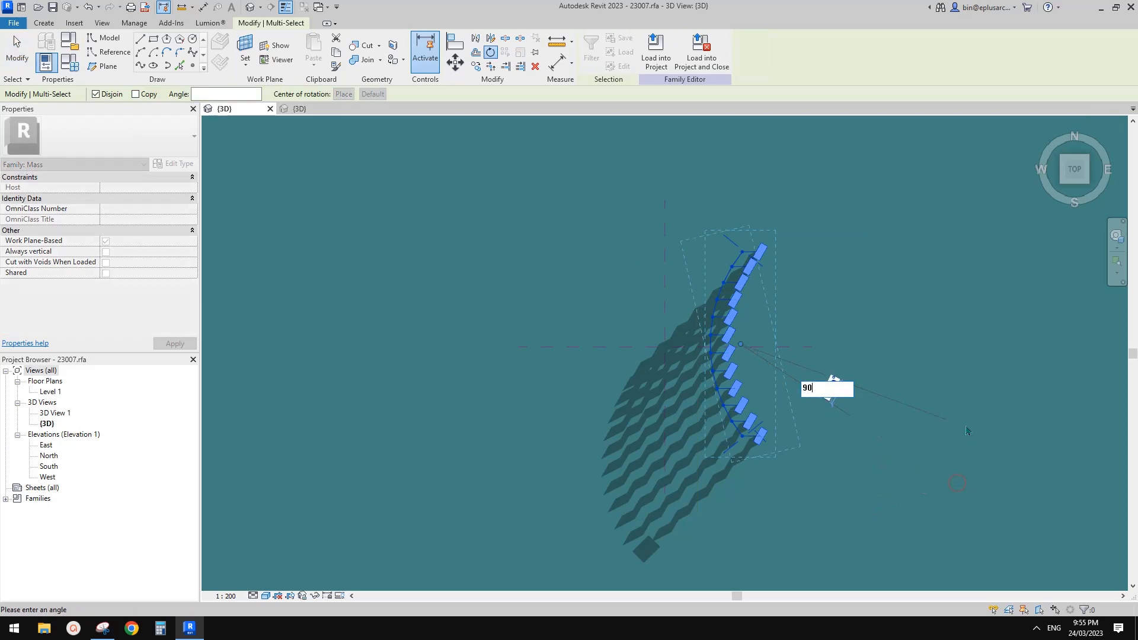
key("Return")
middle_click_drag(831, 338, 686, 221)
key("Escape")
Select all instances of the panel family on the surface and set their a angle to 90°
scroll(696, 326, "up", 2)
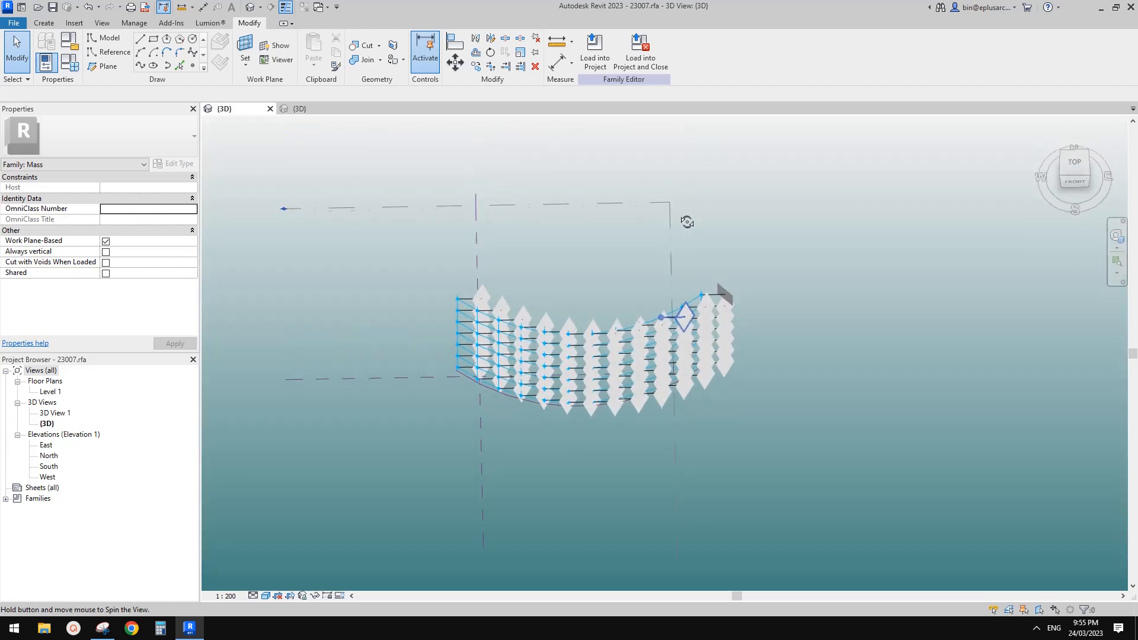
scroll(713, 302, "up", 1)
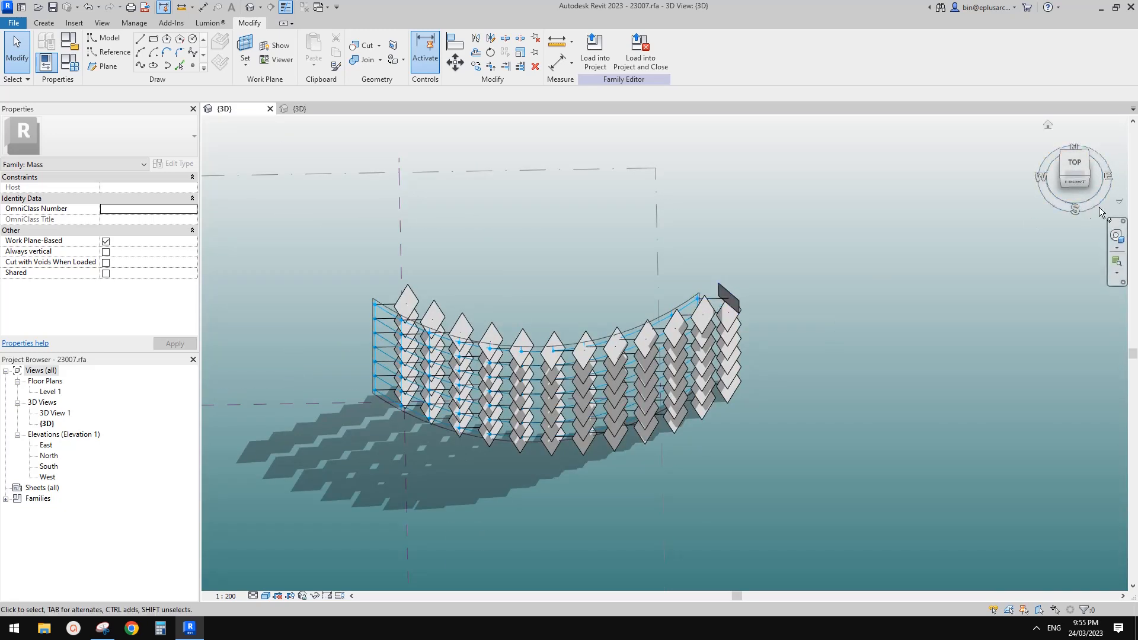
key("Tab")
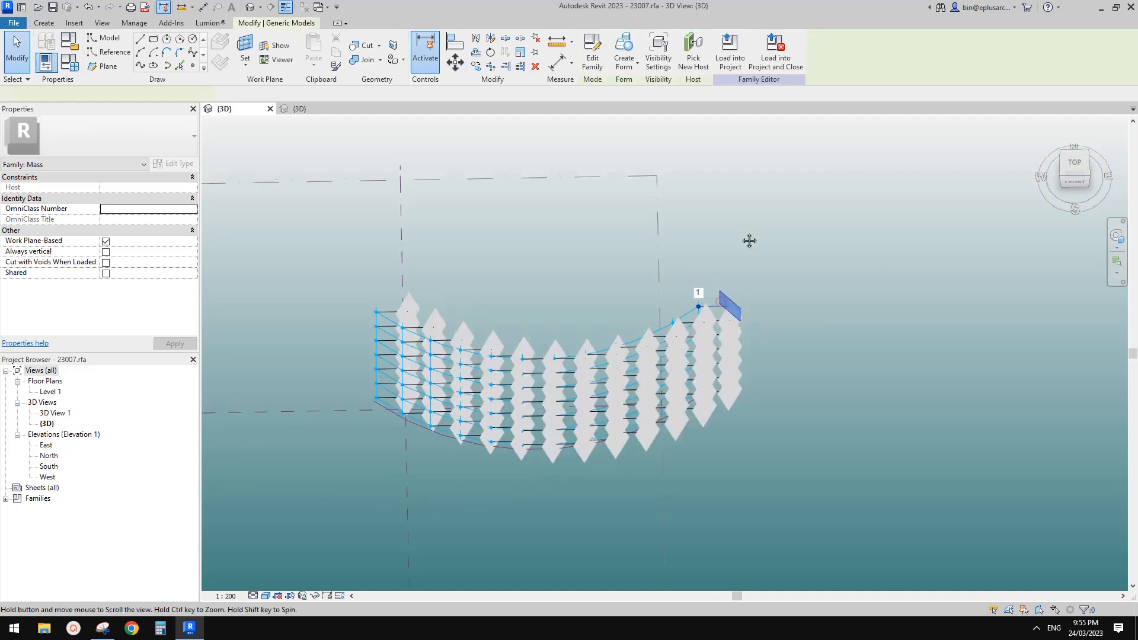
left_click(720, 303)
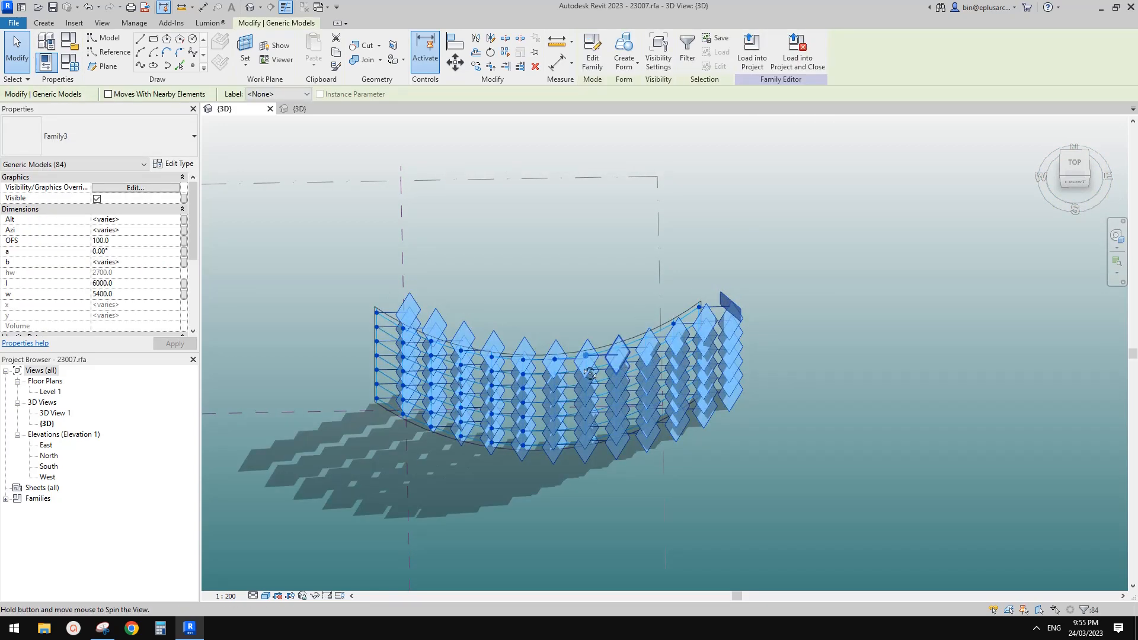
middle_click_drag(568, 350, 550, 339, "shift")
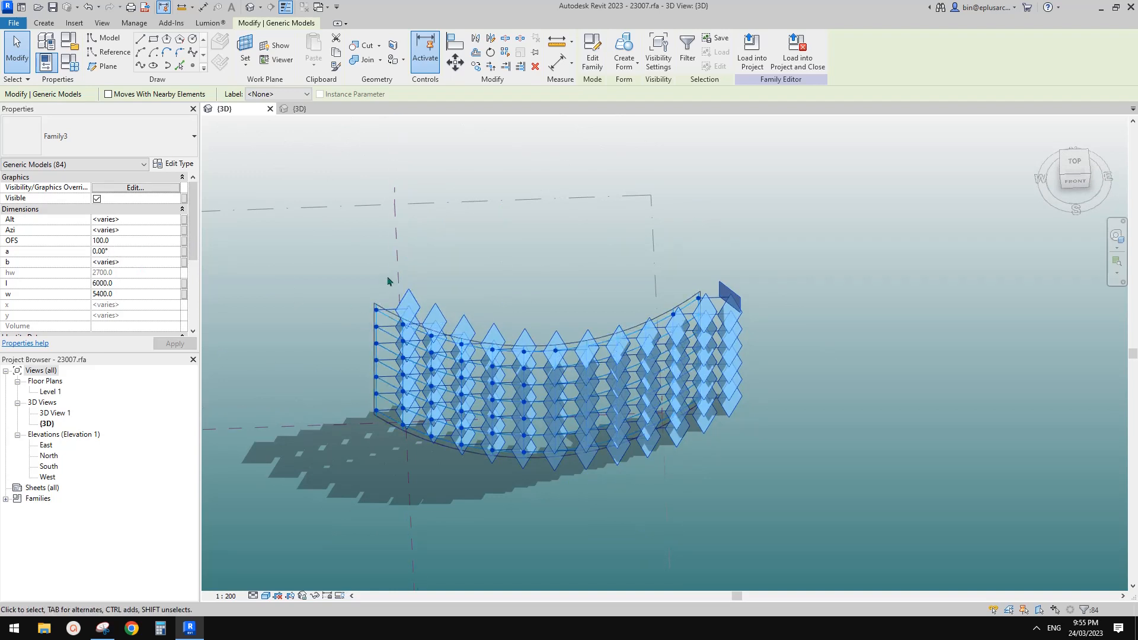
left_click(143, 254)
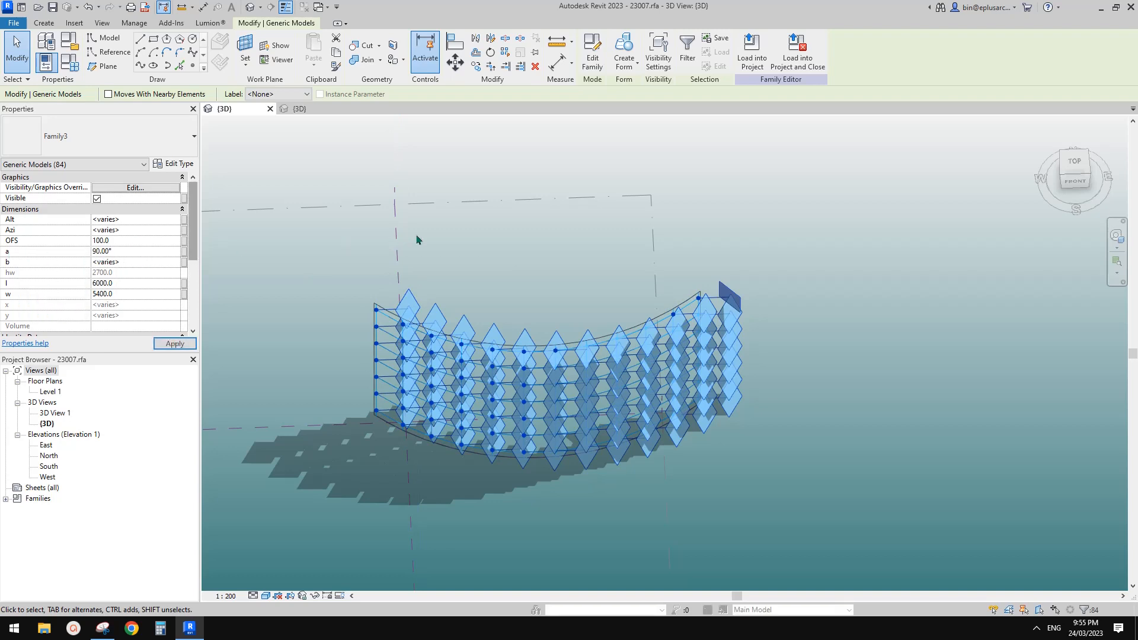
middle_click_drag(540, 283, 538, 282)
key("Escape")
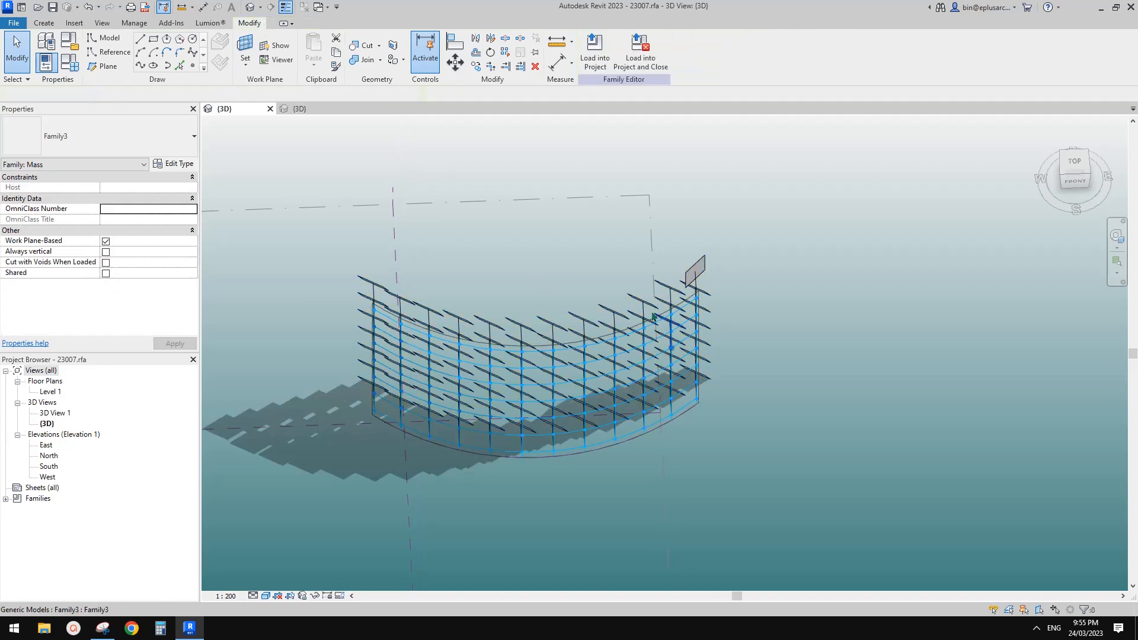
Launch Dynamo from the family and start a new graph, keeping the curved panel array in view beside it
middle_click_drag(653, 317, 710, 277, "shift")
scroll(646, 301, "up", 1)
middle_click_drag(650, 317, 689, 265)
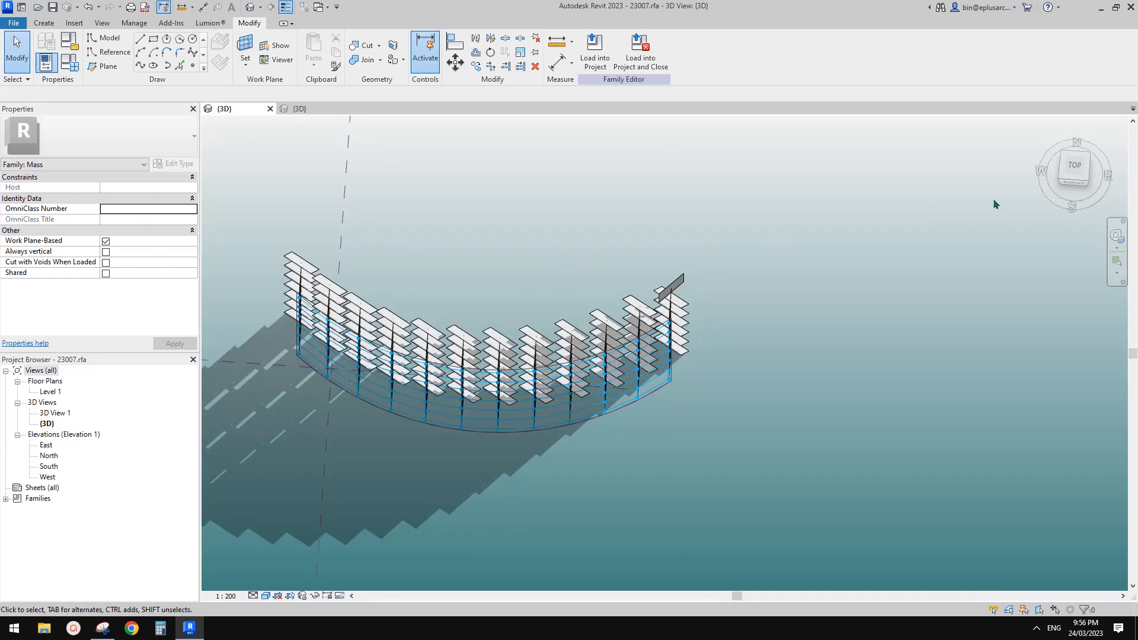
left_click(133, 24)
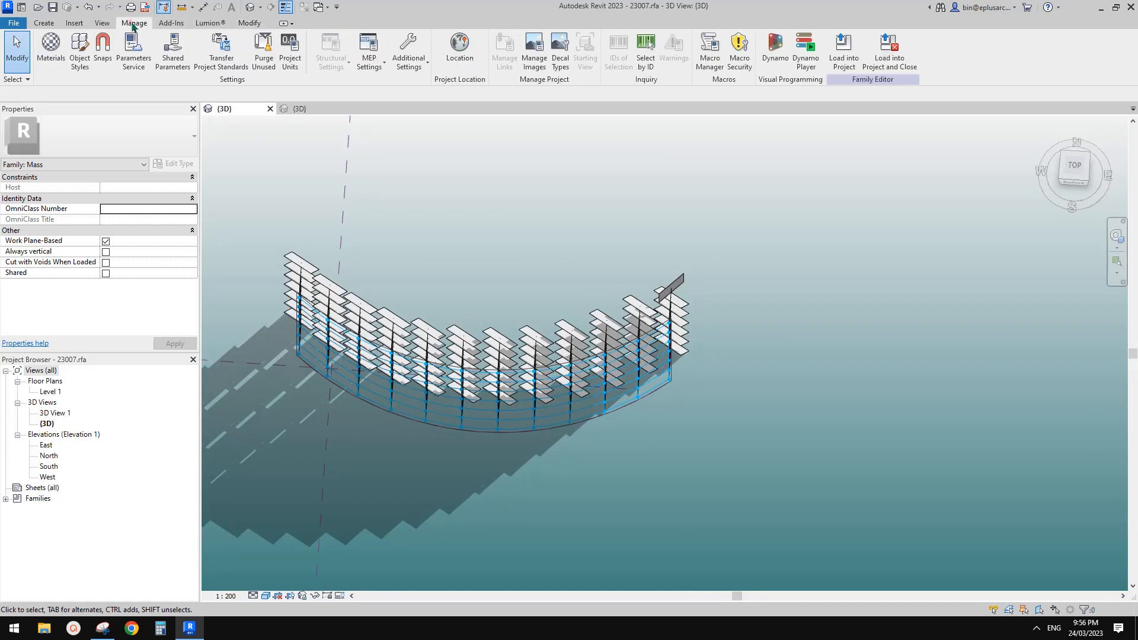
left_click(775, 58)
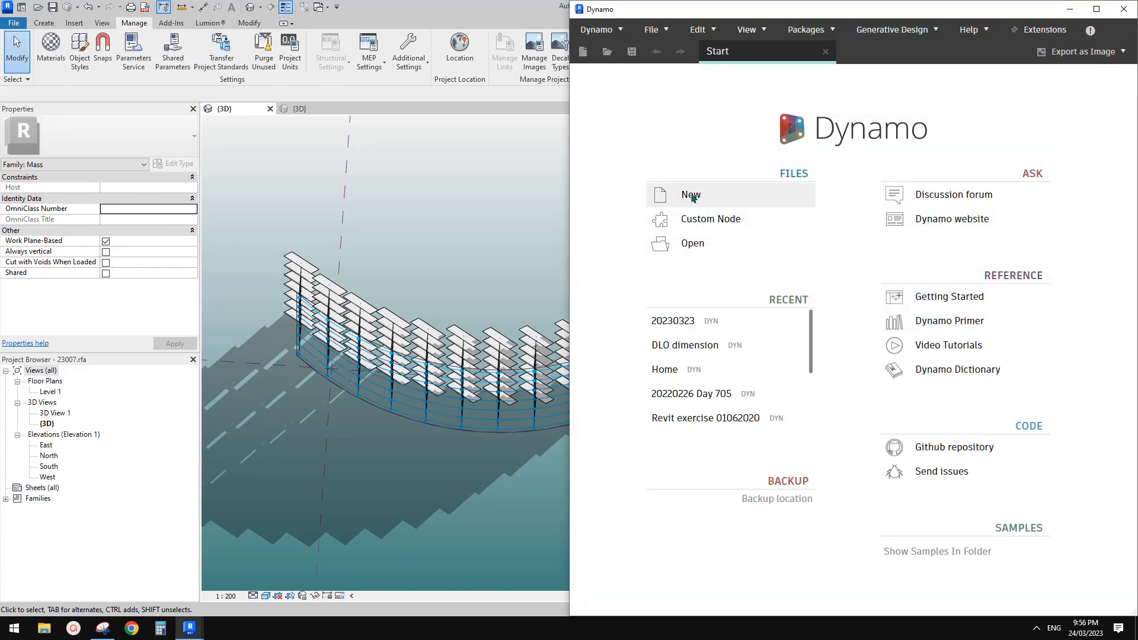
left_click(689, 195)
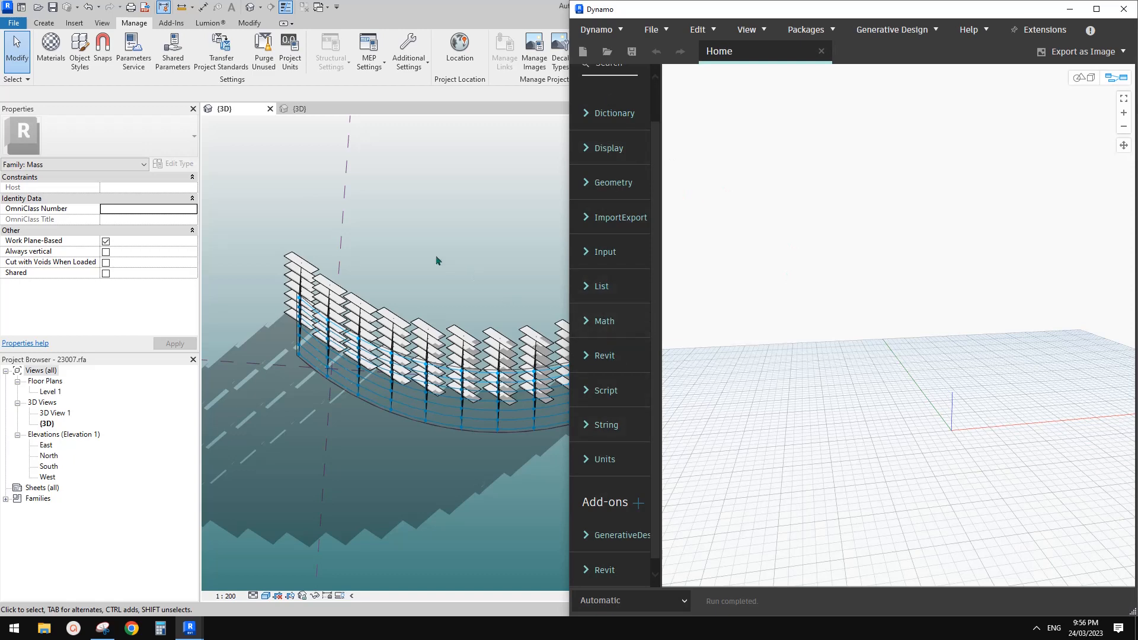
scroll(437, 261, "down", 1)
middle_click_drag(428, 274, 335, 285)
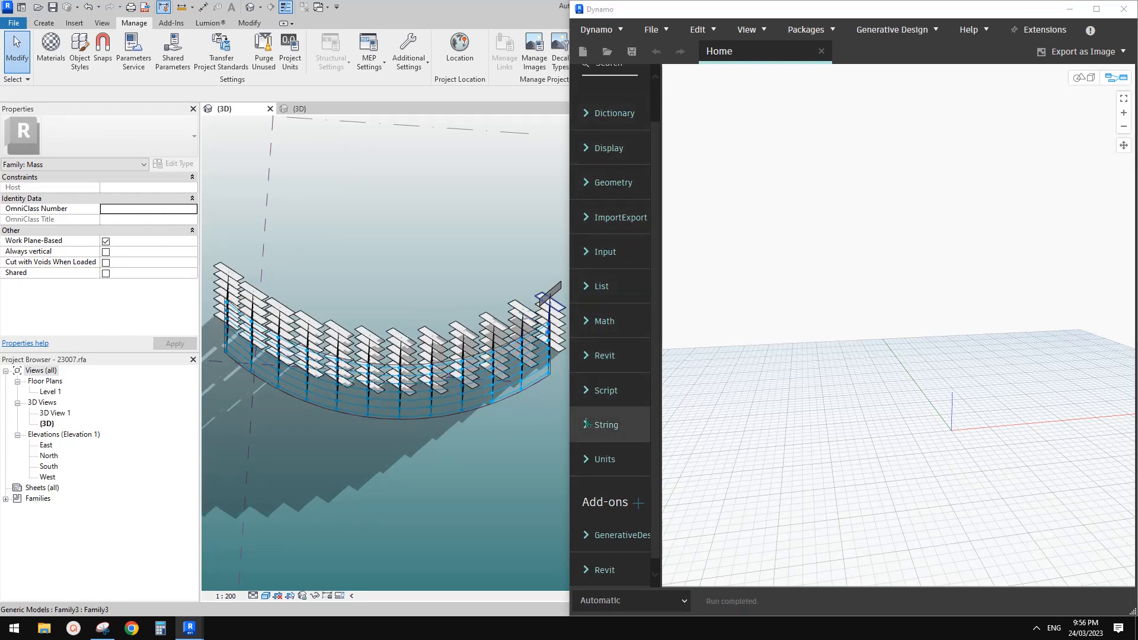
Add a Family Types node set to Family3:Family3 and switch the graph's run mode to Manual
left_click(604, 355)
scroll(643, 442, "down", 2)
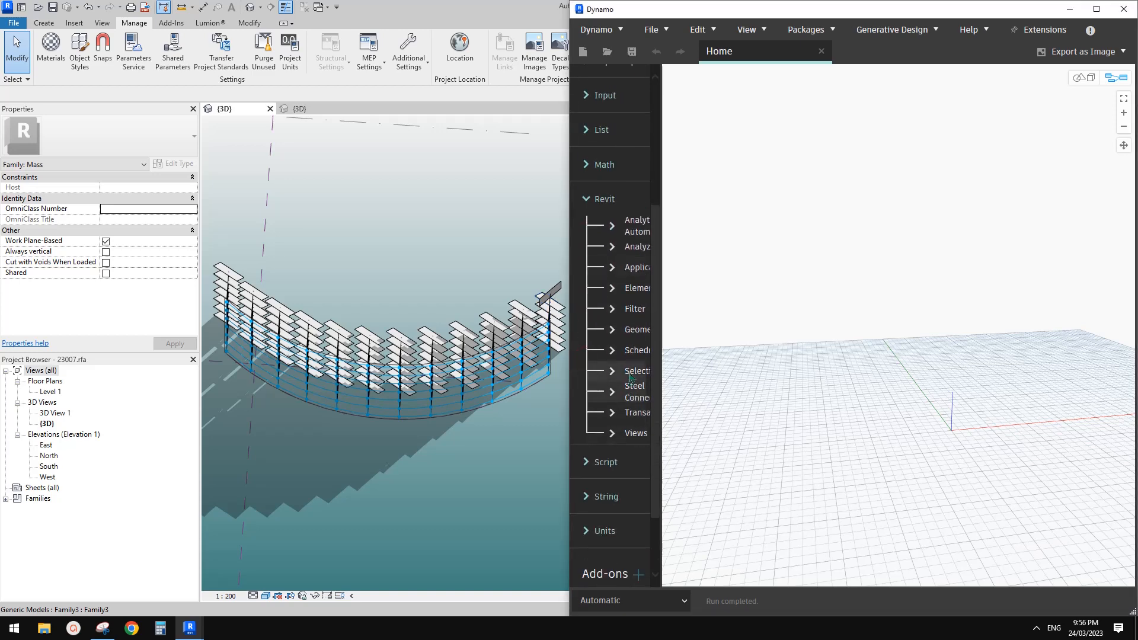
left_click_drag(658, 350, 727, 349)
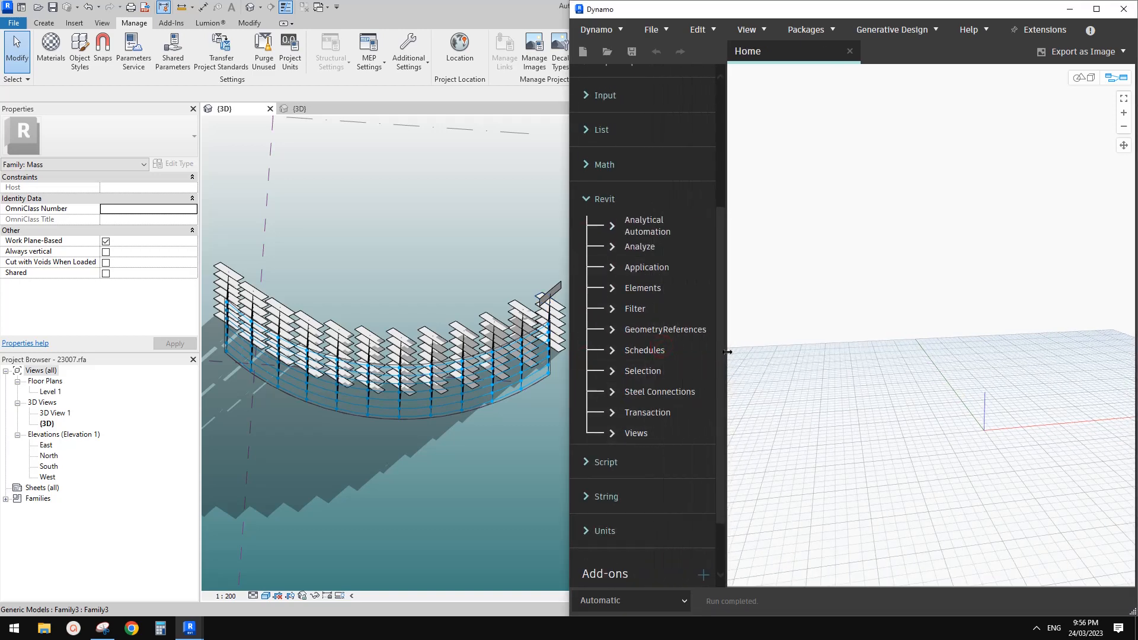
left_click(628, 377)
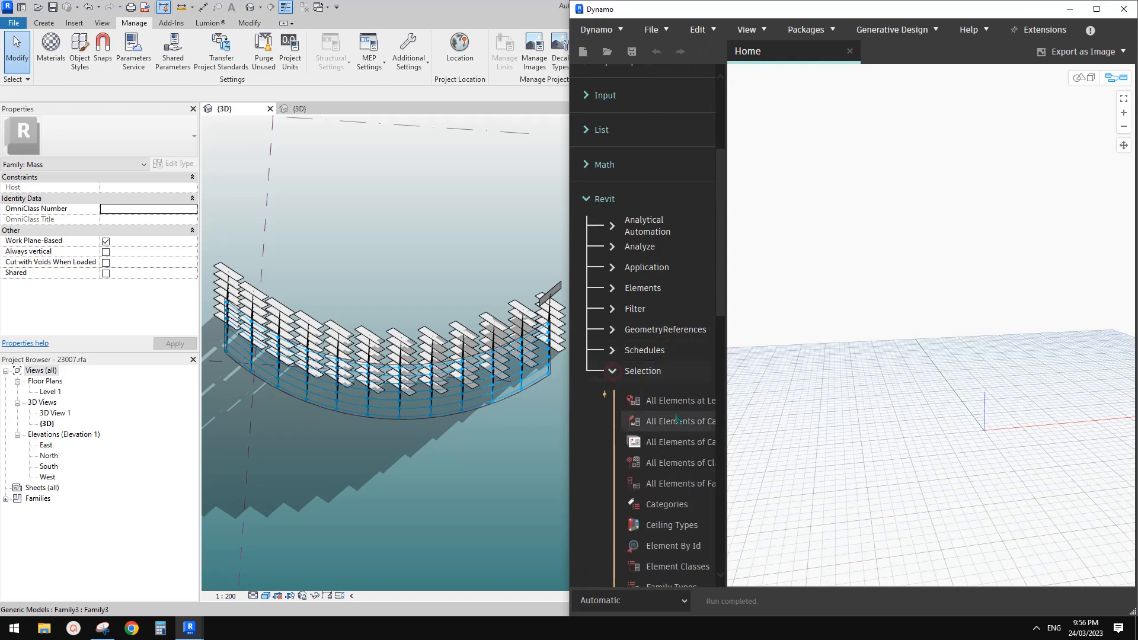
scroll(694, 444, "down", 3)
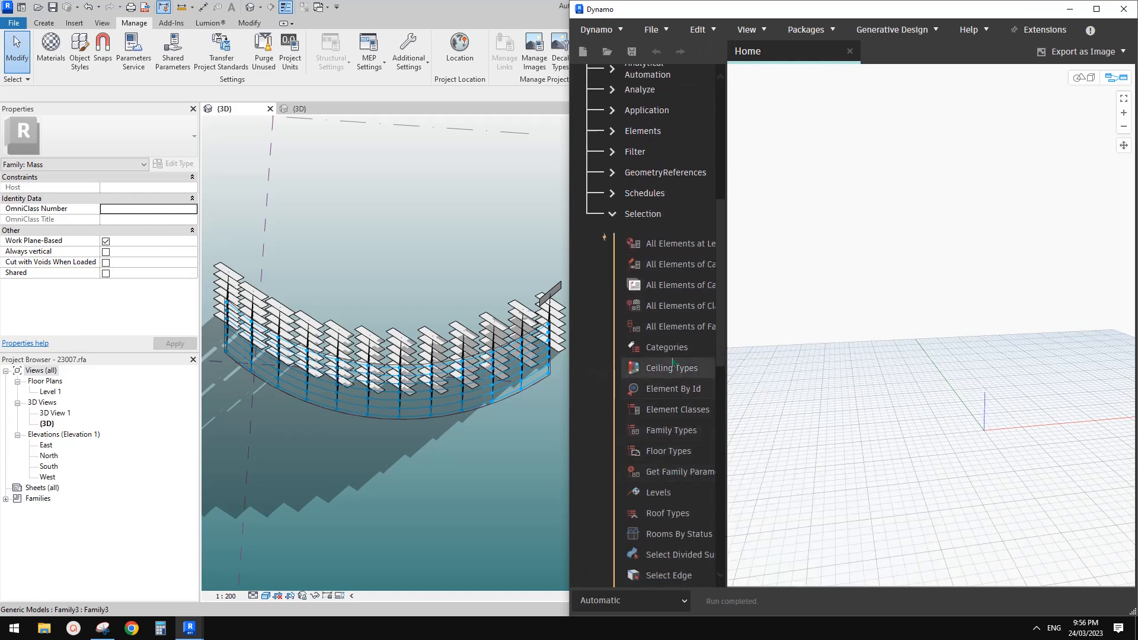
left_click(672, 435)
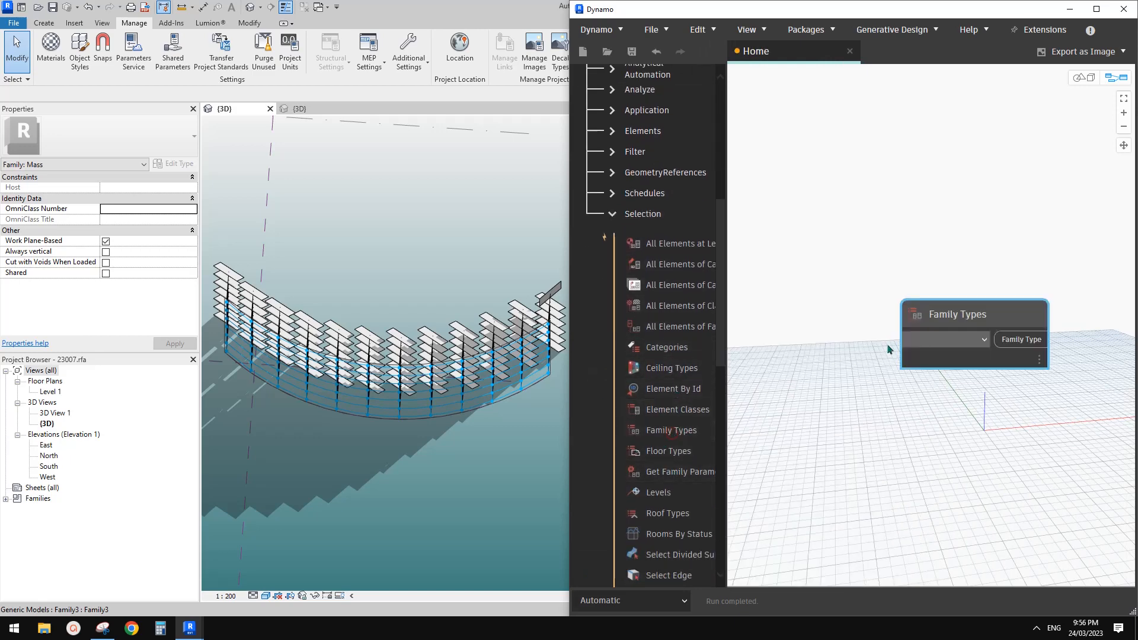
left_click_drag(929, 320, 858, 215)
left_click(857, 237)
left_click(806, 261)
left_click(661, 602)
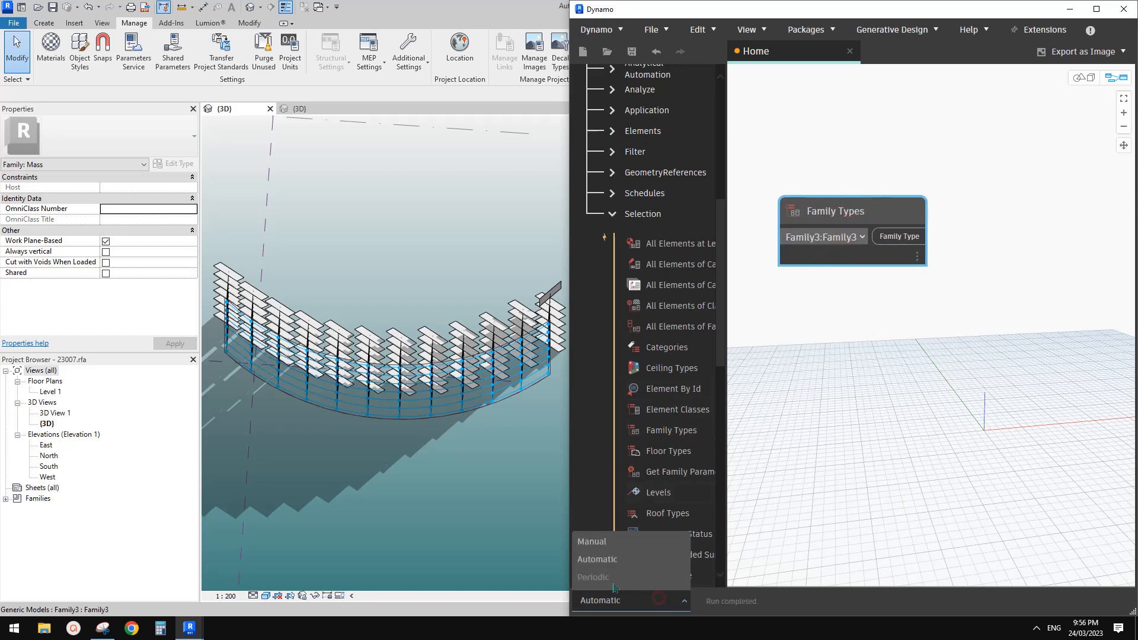
left_click(595, 543)
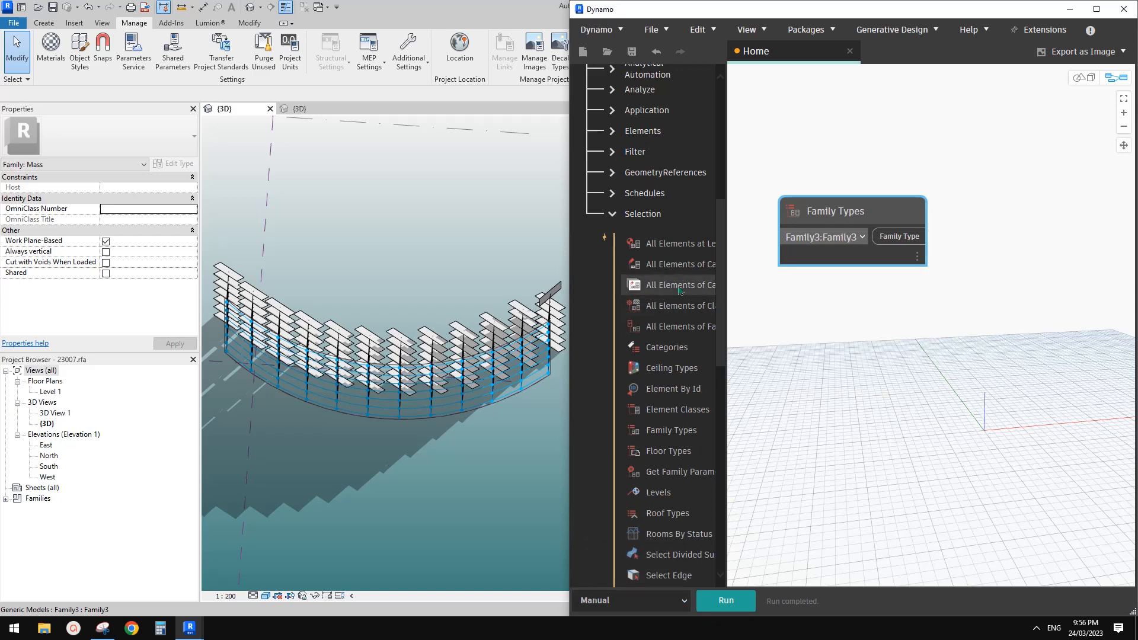
Add an All Elements of Family Type node fed by the Family Types node, run the graph and preview its output list
left_click(685, 331)
left_click_drag(1005, 327, 1041, 227)
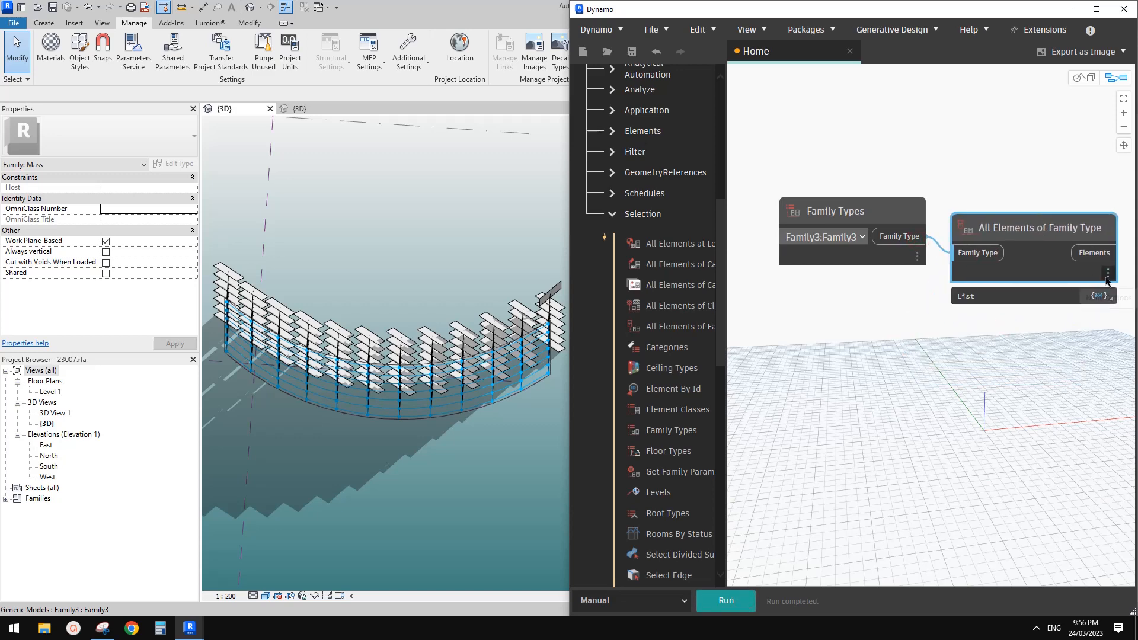
mouse_move(1111, 300)
middle_click_drag(861, 365, 805, 356)
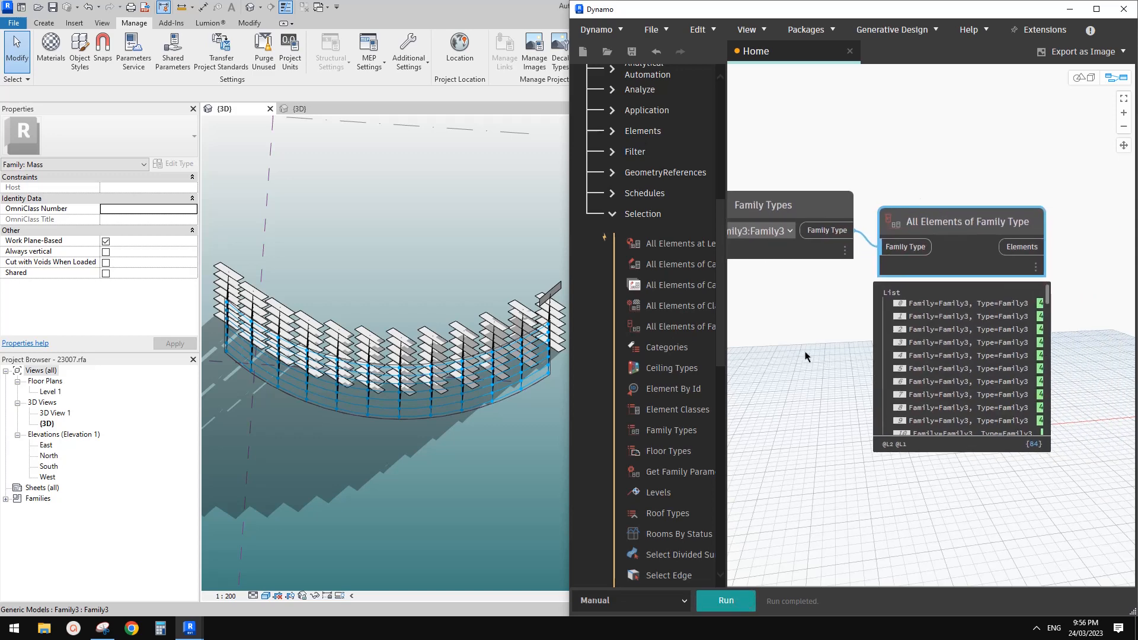
left_click_drag(1017, 219, 1021, 211)
middle_click_drag(1099, 288, 1003, 356)
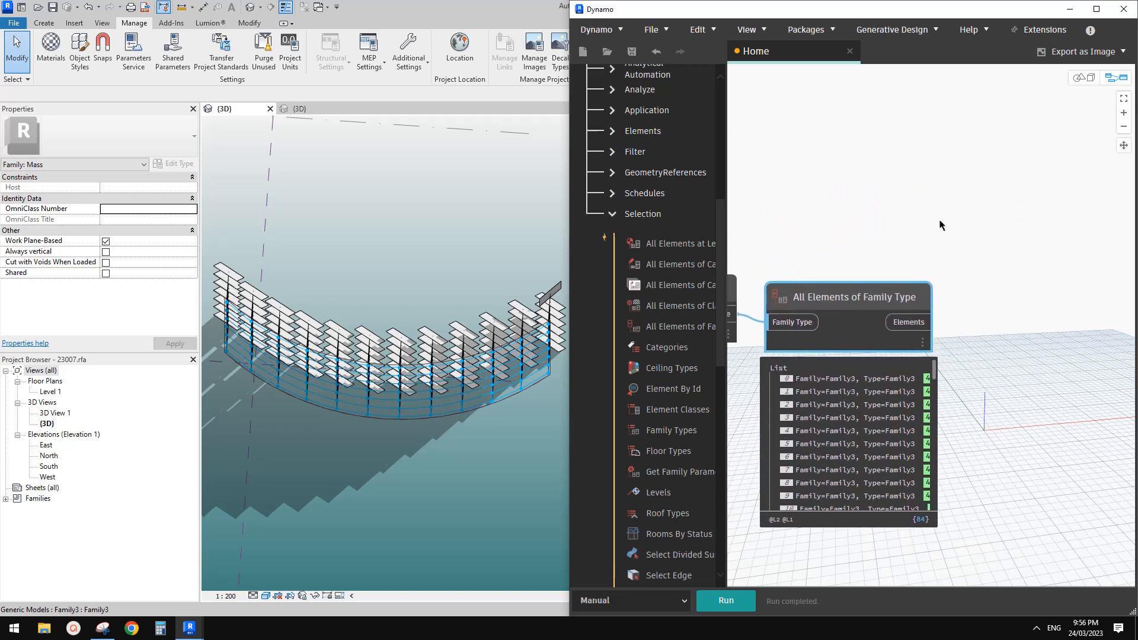
Add an Element.SetParameterByName node and connect the family type's Elements output to its element input
right_click(935, 222)
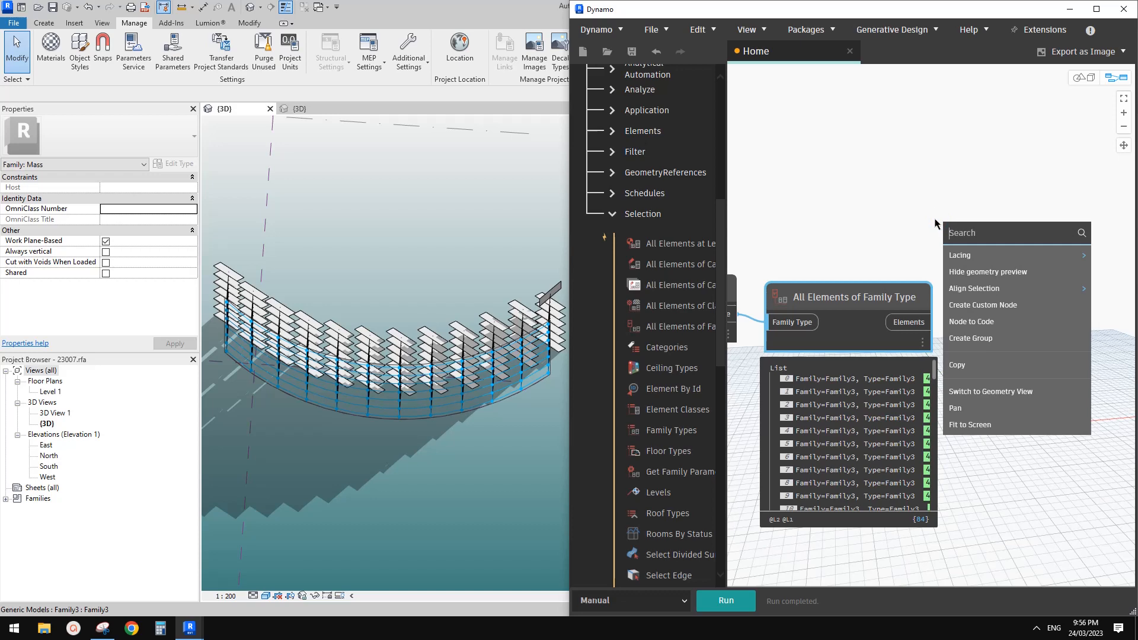
type("setpara")
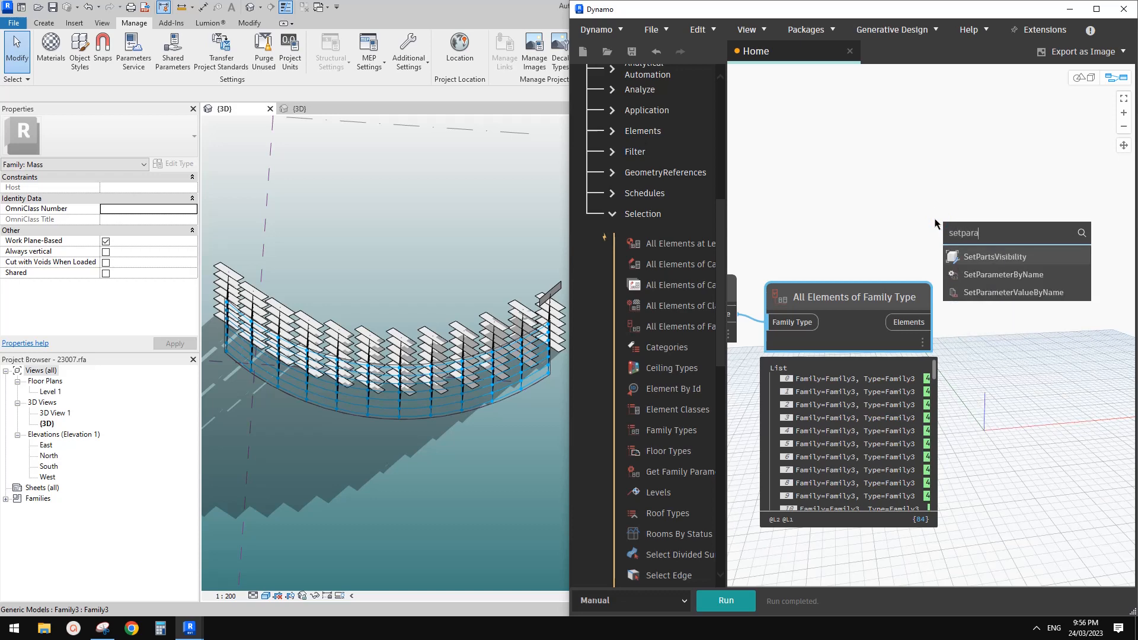
type("m")
left_click(1004, 257)
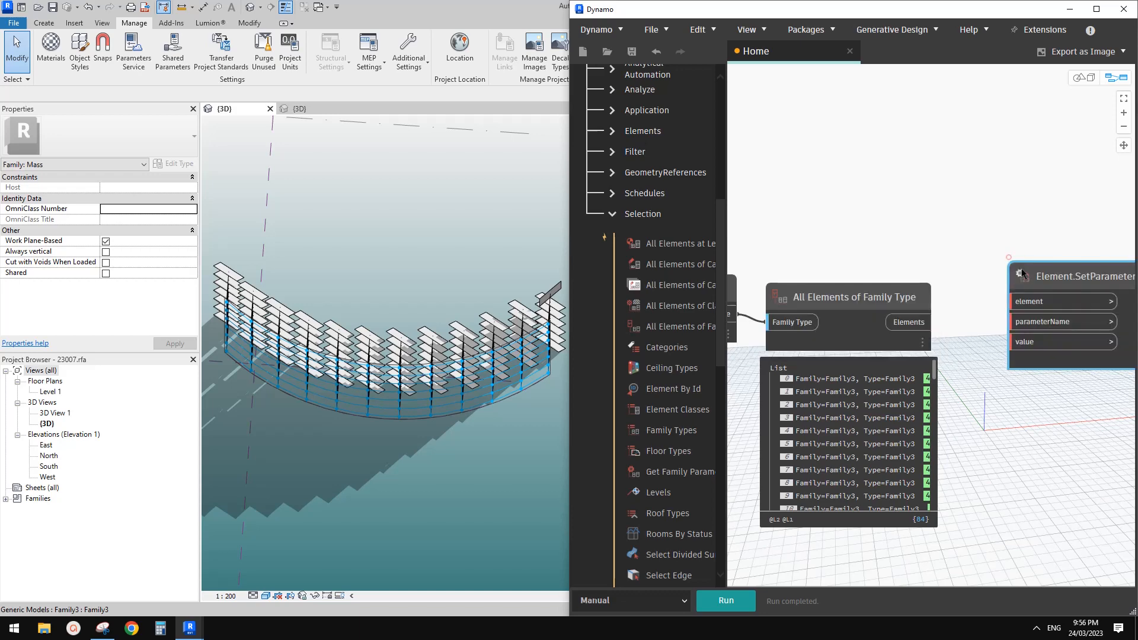
left_click(1036, 340)
left_click(908, 322)
left_click_drag(1043, 312, 1058, 300)
middle_click_drag(989, 357, 936, 293)
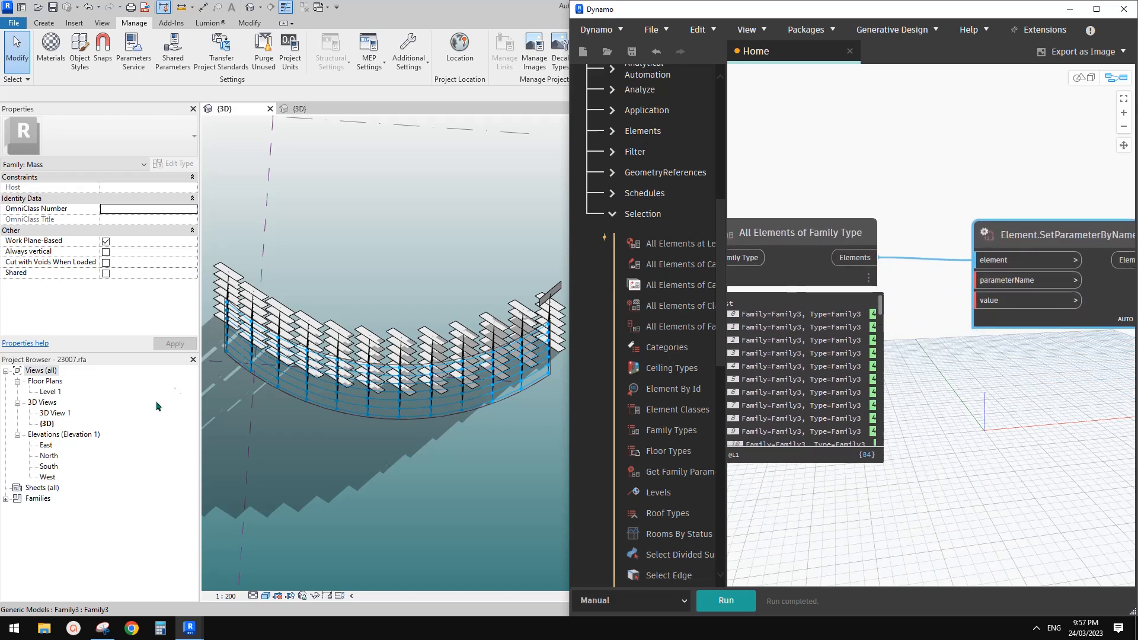
Create a code block with the strings "Alt"; and "Azi"; on separate lines
double_click(940, 386)
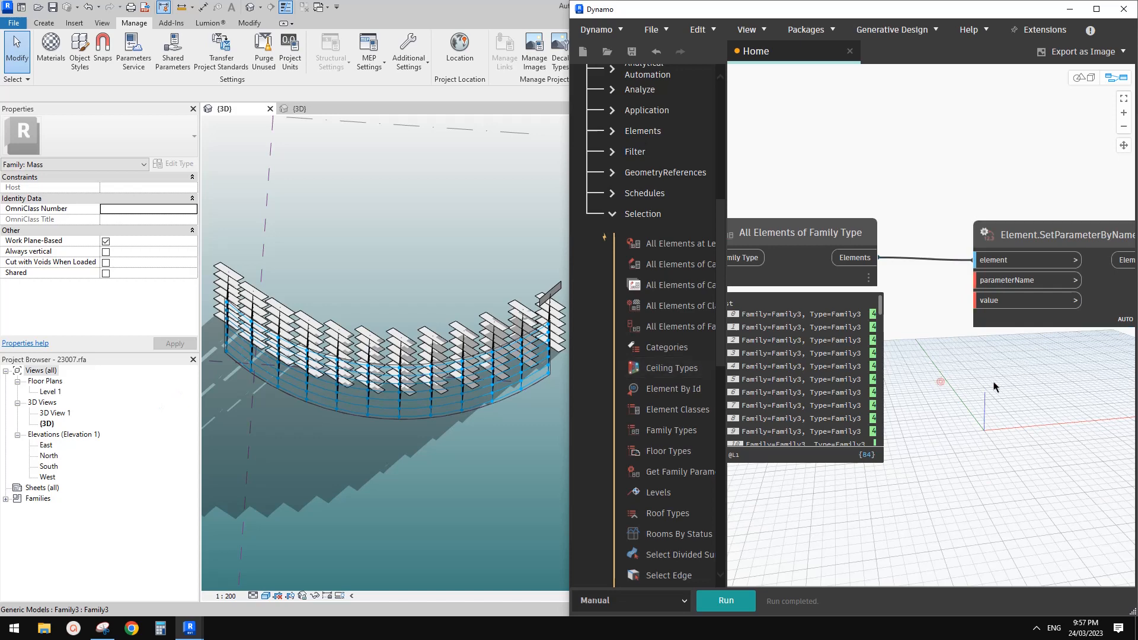
type("A")
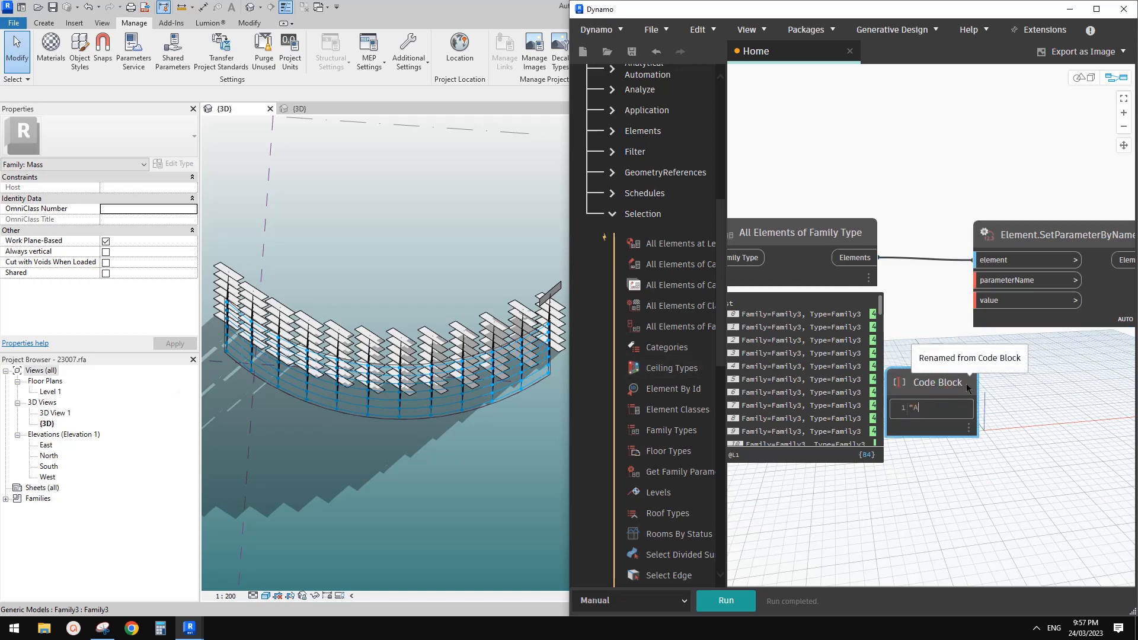
type("lt\";")
key("Return")
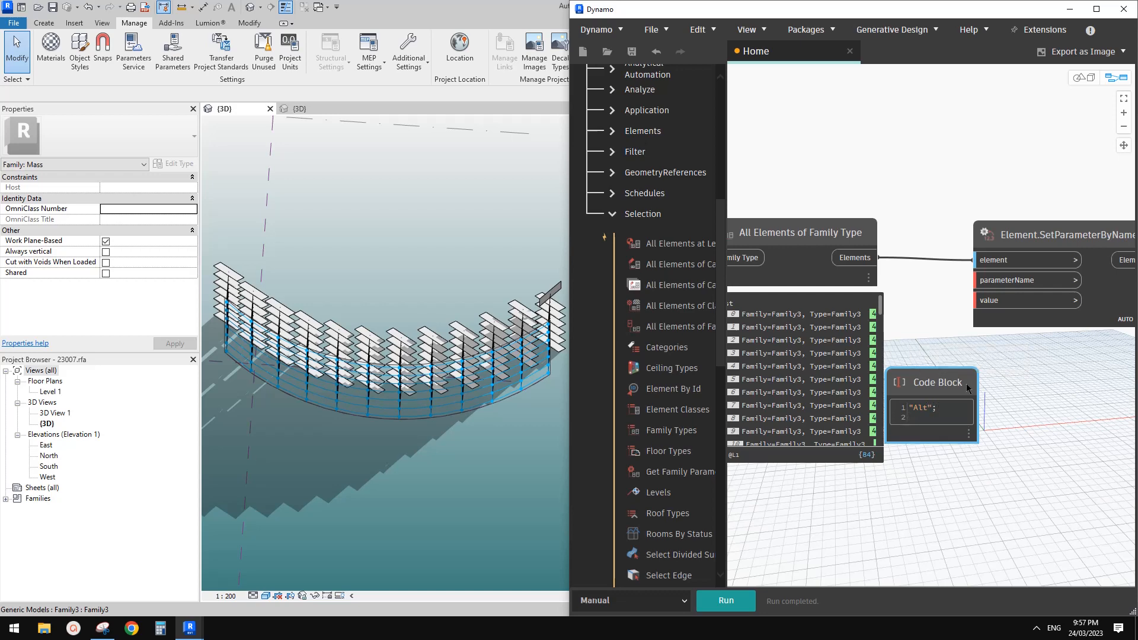
type("\"Azi")
left_click(1031, 432)
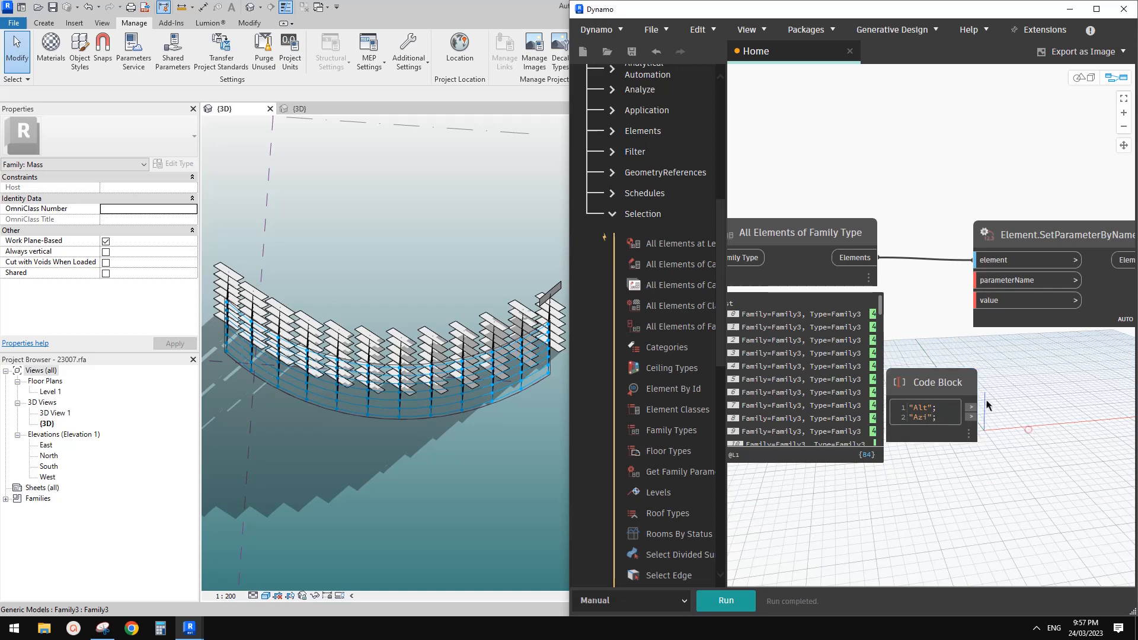
Space out the code block and Element.SetParameterByName node, and duplicate the latter with its element connection
left_click(971, 407)
left_click(954, 375)
middle_click_drag(1053, 386, 948, 369)
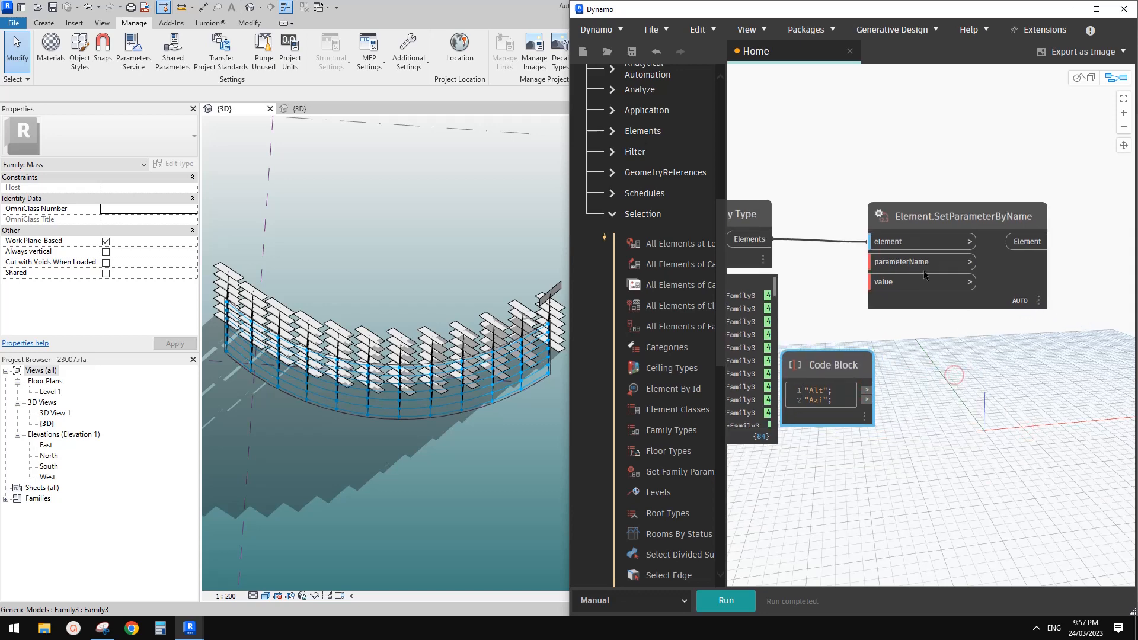
left_click_drag(972, 221, 1034, 221)
left_click_drag(848, 370, 880, 370)
left_click(1012, 219)
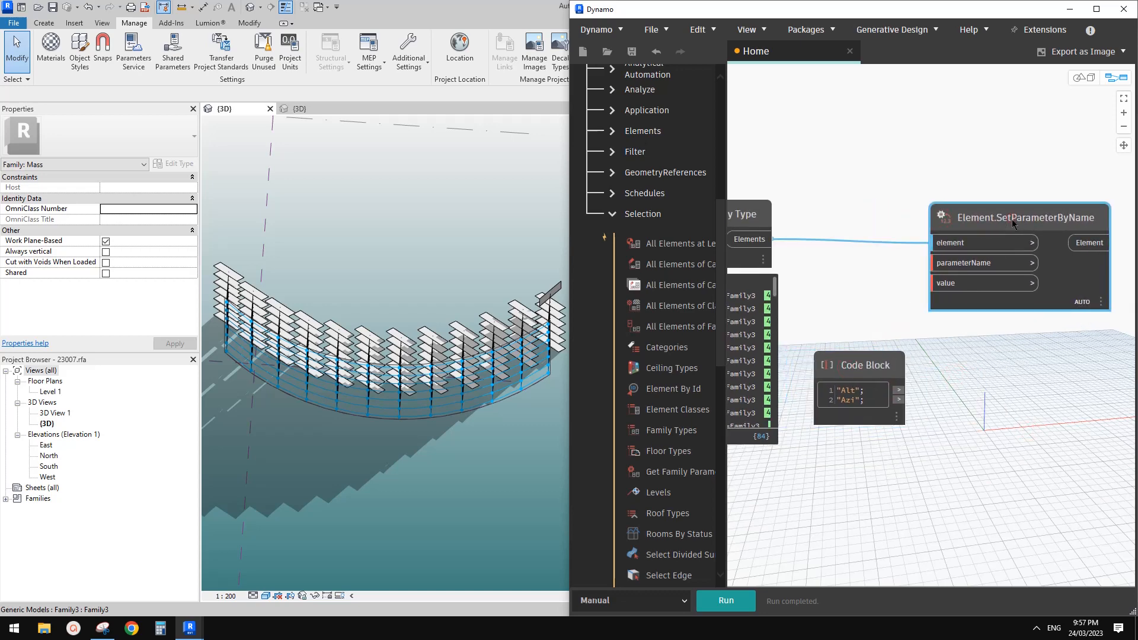
mouse_move(1010, 220)
key("ctrl+c")
key("ctrl+v")
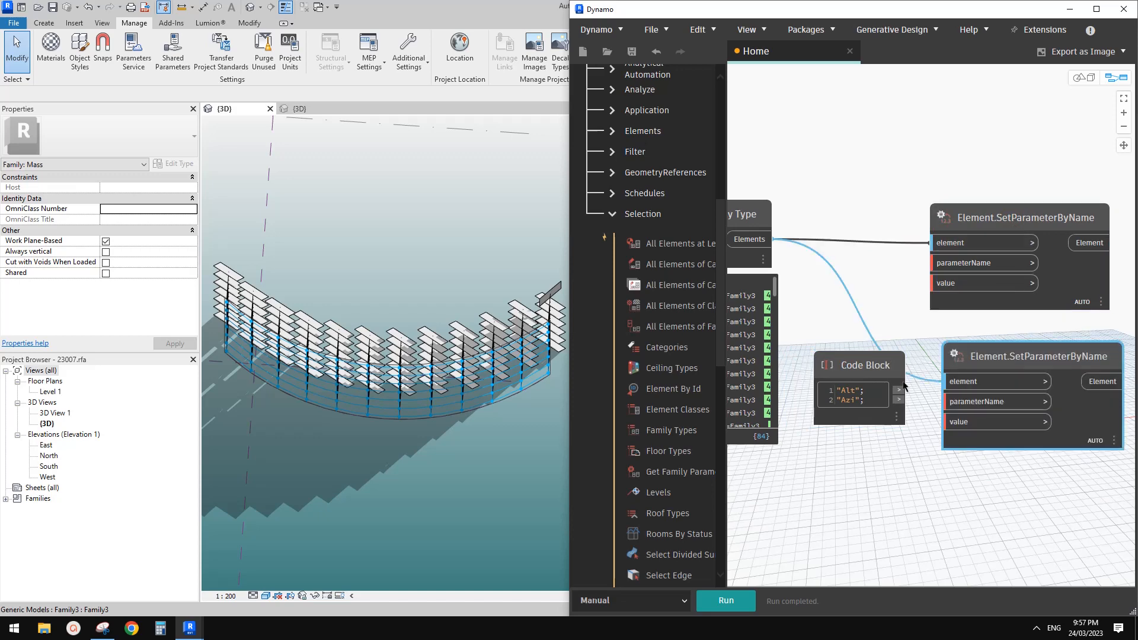
Connect the "Alt" output to the original SetParameterByName node's parameterName and the "Azi" output to the copy's parameterName
left_click_drag(889, 385, 865, 390)
left_click(874, 395)
left_click(937, 263)
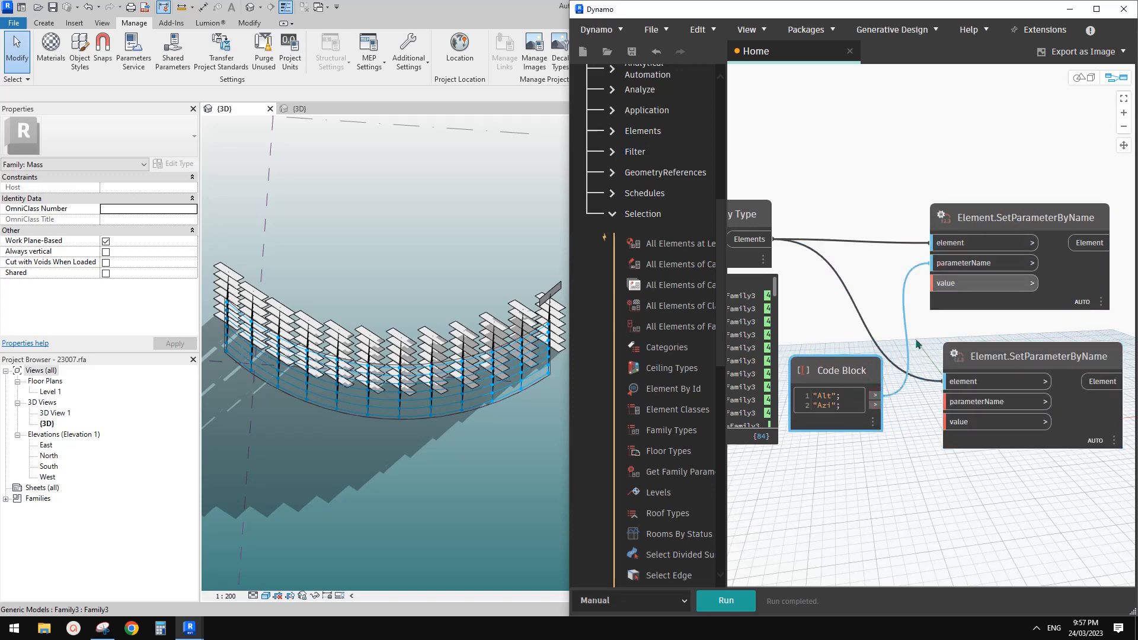
left_click(874, 405)
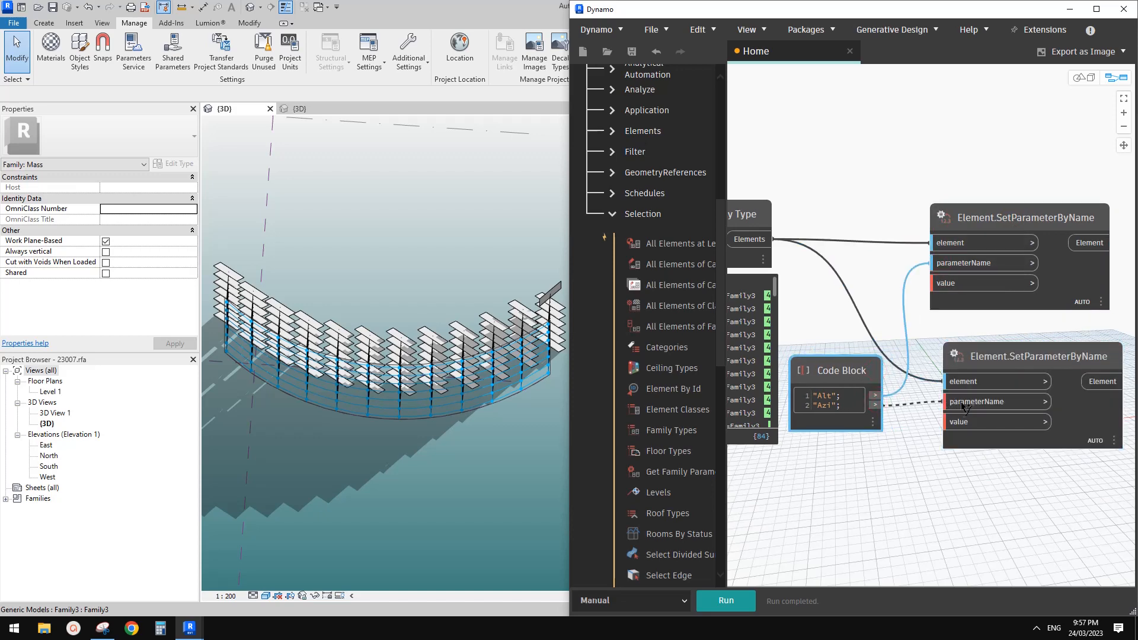
left_click(964, 402)
scroll(897, 446, "down", 3)
scroll(907, 391, "up", 2)
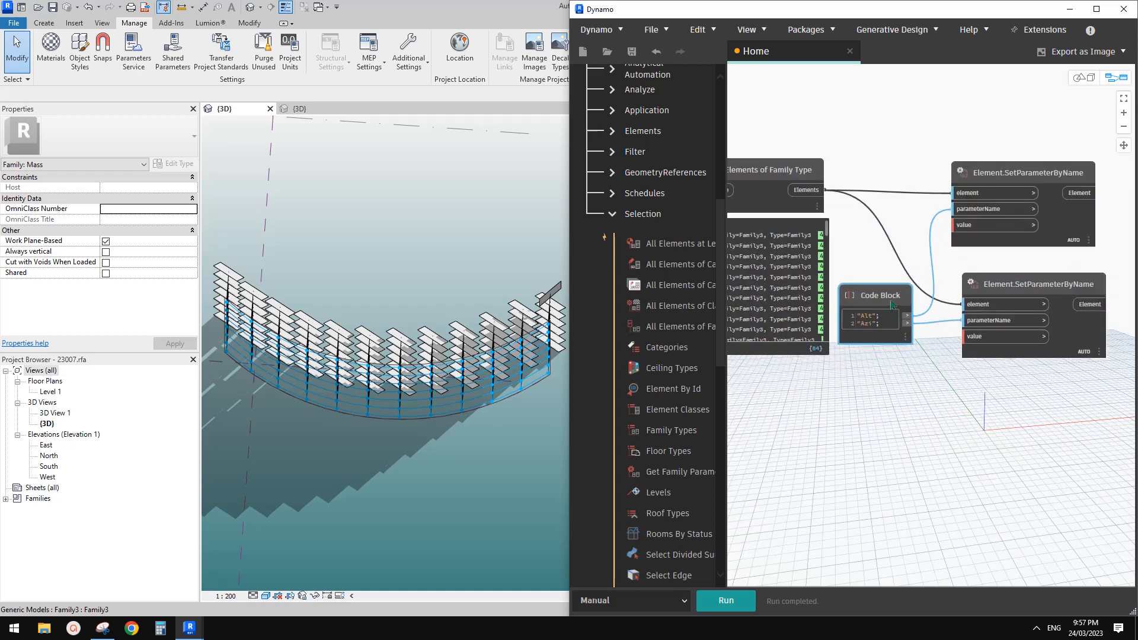
middle_click_drag(888, 414, 911, 411)
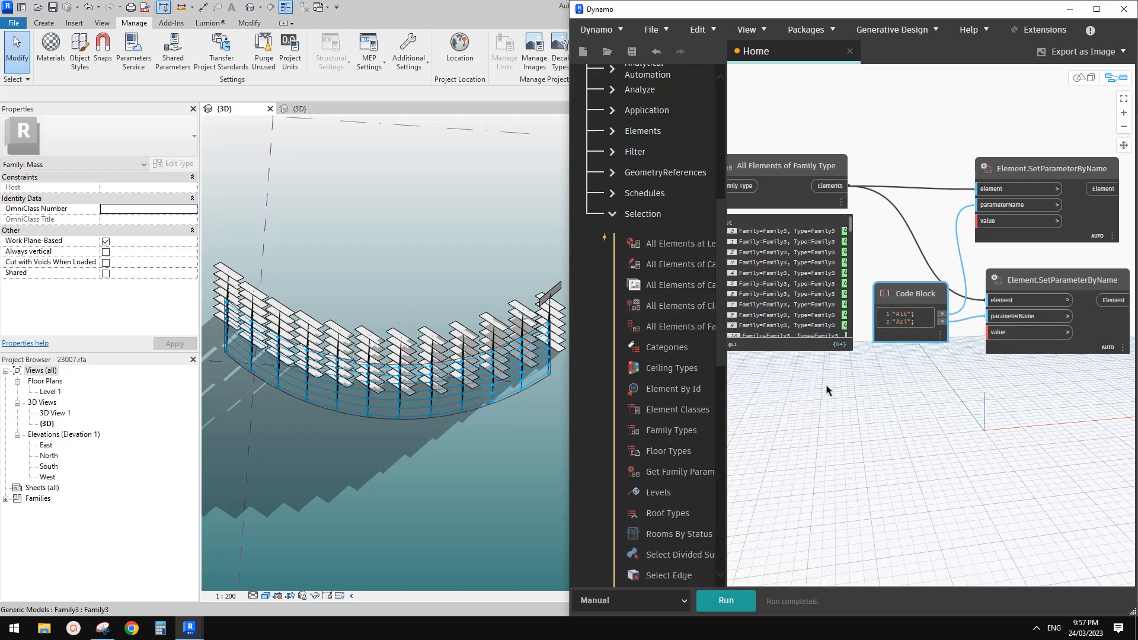
Search the node library for "sunsetting" and add the SunSettings Azimuth and Altitude nodes to the graph
left_click(642, 213)
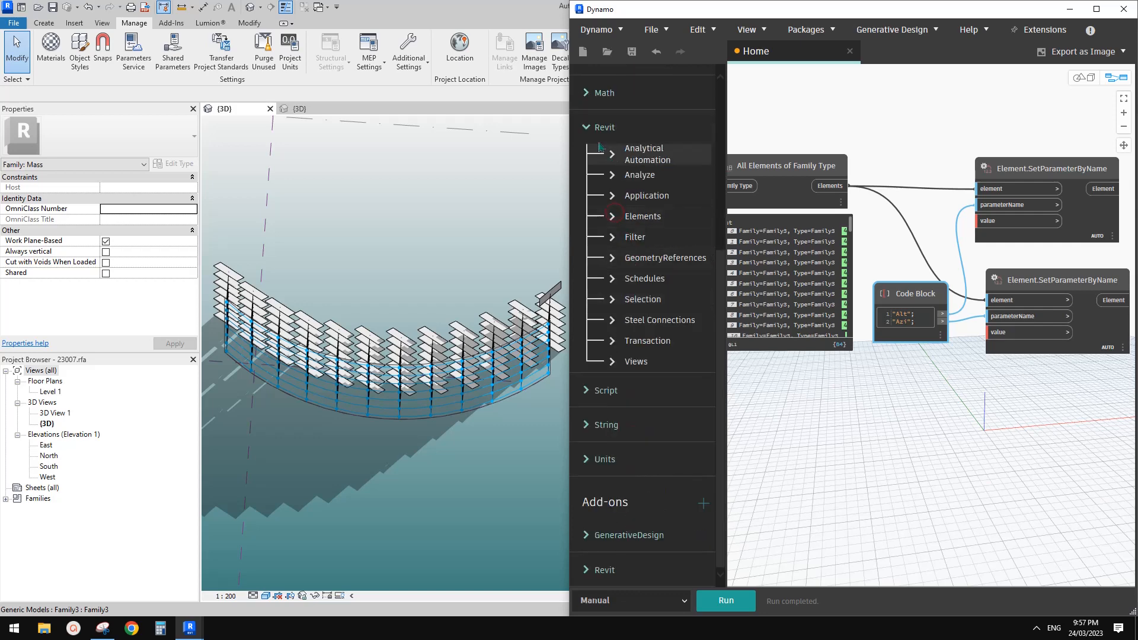
scroll(593, 144, "up", 5)
scroll(599, 154, "up", 1)
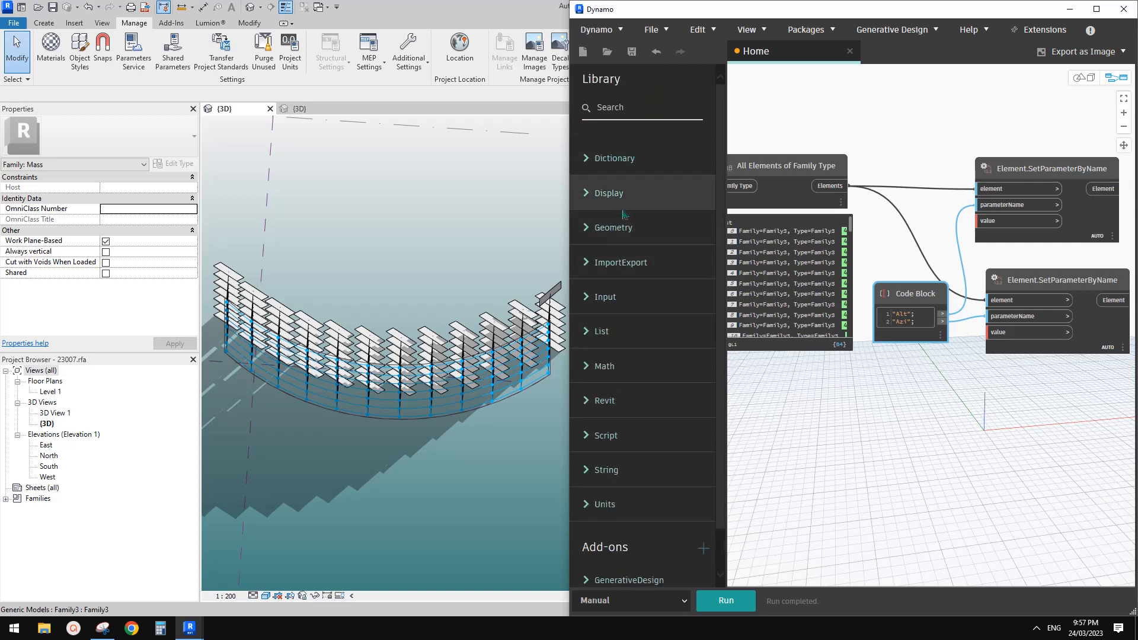
scroll(638, 403, "down", 1)
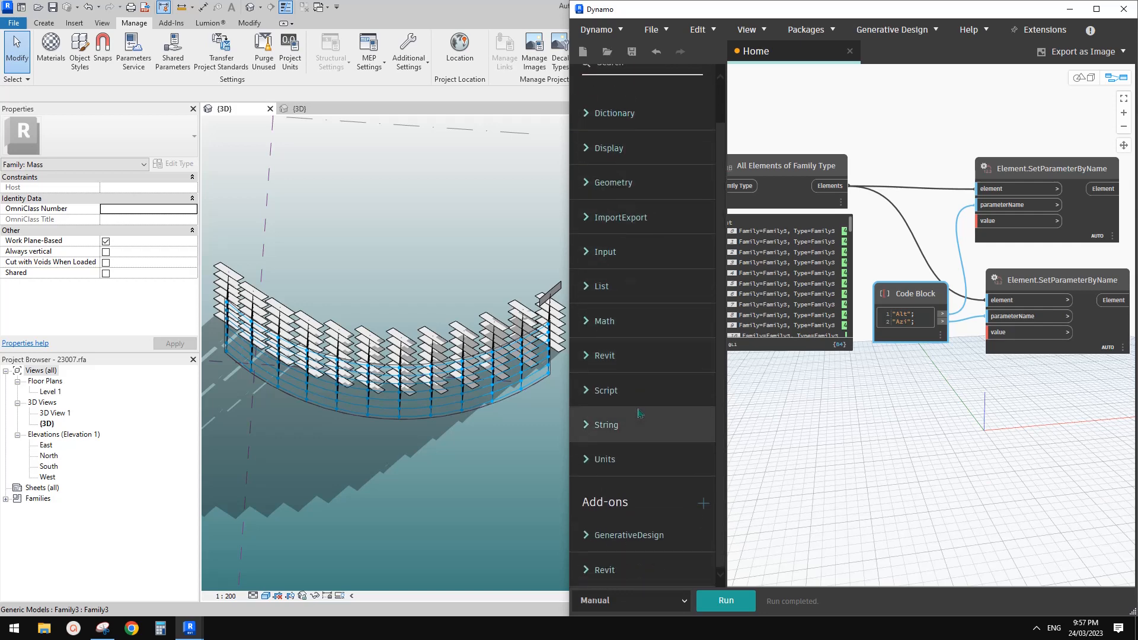
scroll(657, 414, "up", 1)
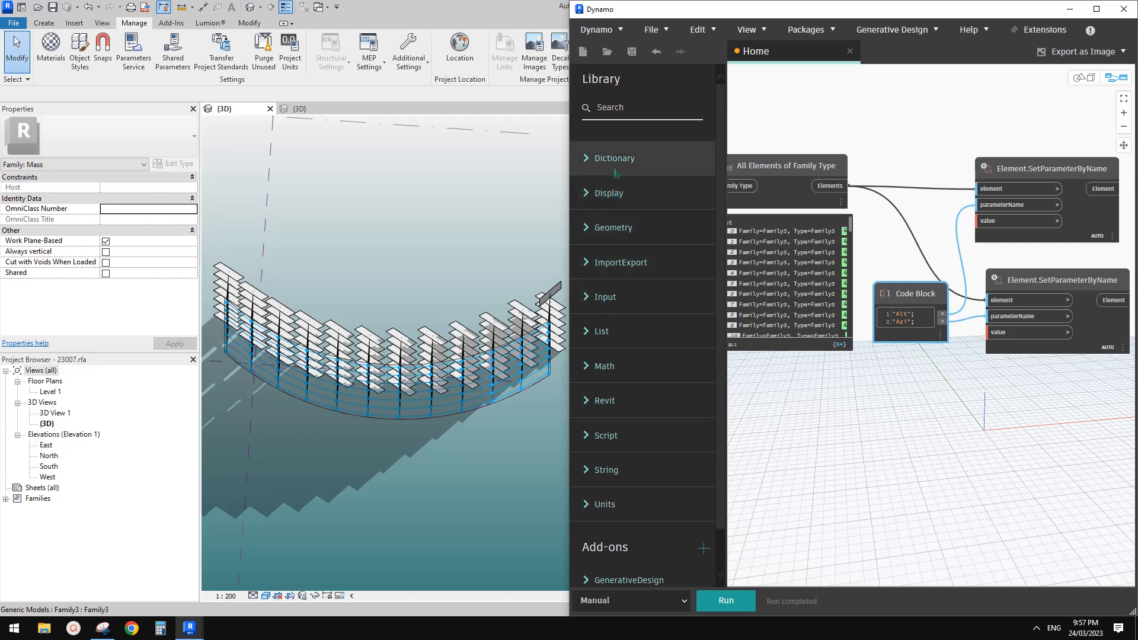
left_click(628, 109)
type("su")
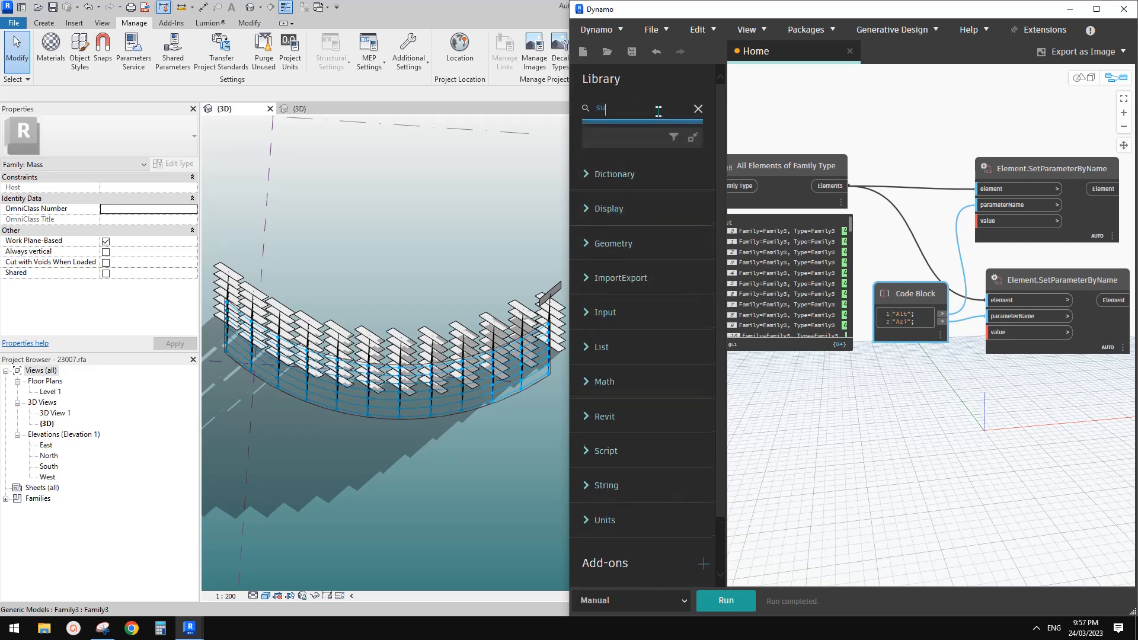
type("nsetting")
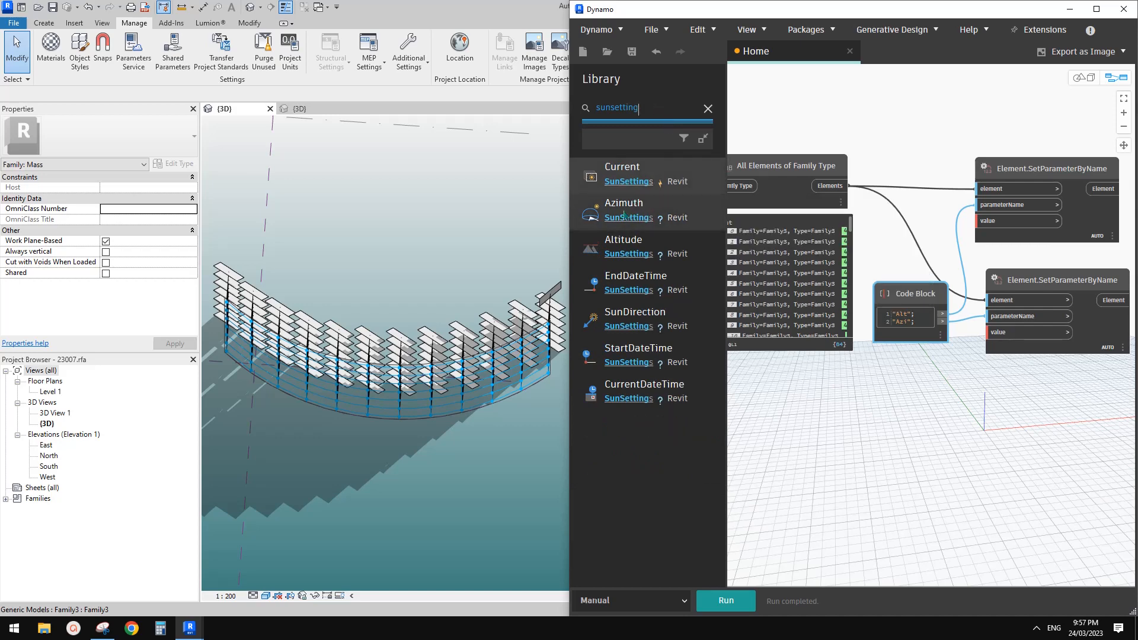
mouse_move(640, 215)
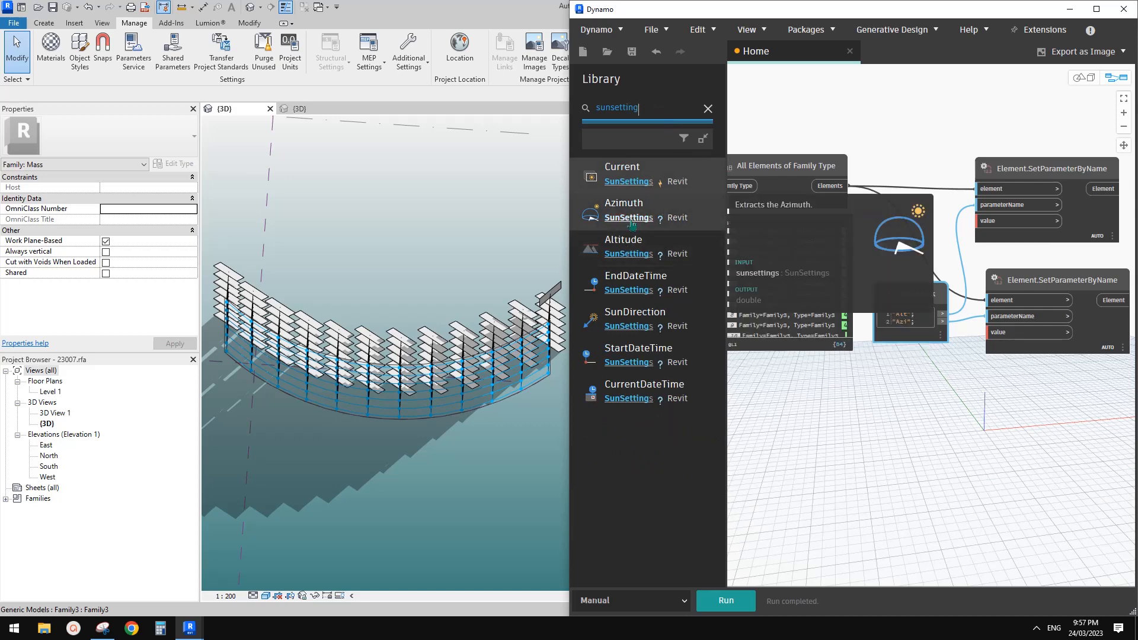
left_click(685, 216)
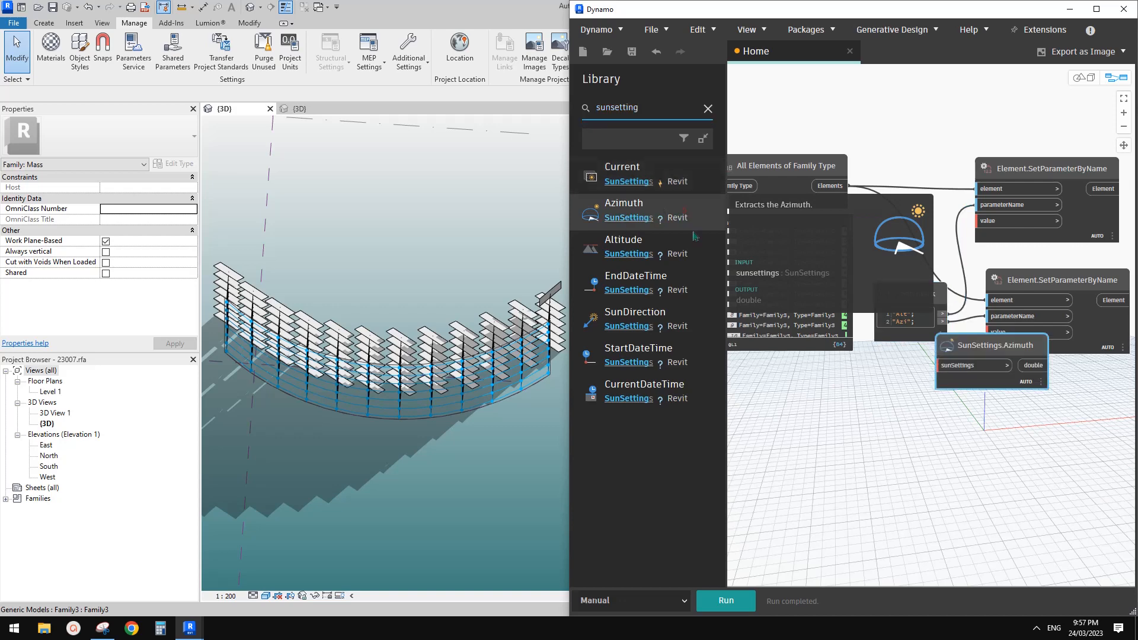
left_click(648, 242)
Arrange the SunSettings.Azimuth and SunSettings.Altitude nodes one above the other below the lower Element.SetParameterByName node
middle_click_drag(1008, 464, 873, 391)
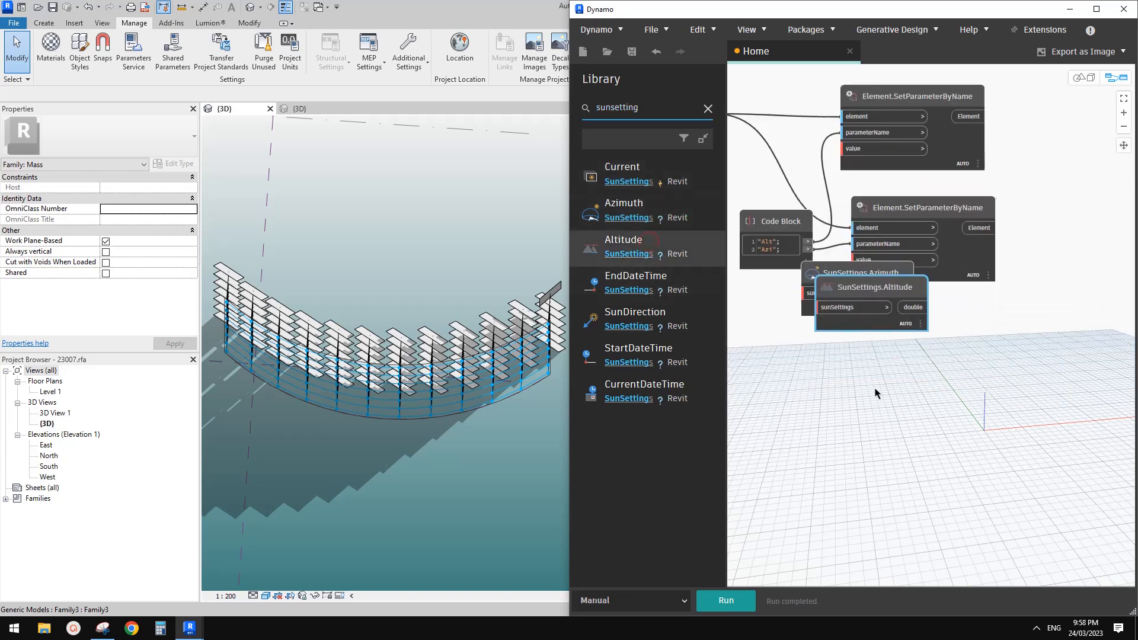
scroll(877, 342, "up", 1)
left_click_drag(871, 276, 791, 306)
left_click_drag(804, 382, 776, 391)
middle_click_drag(966, 378, 1030, 373)
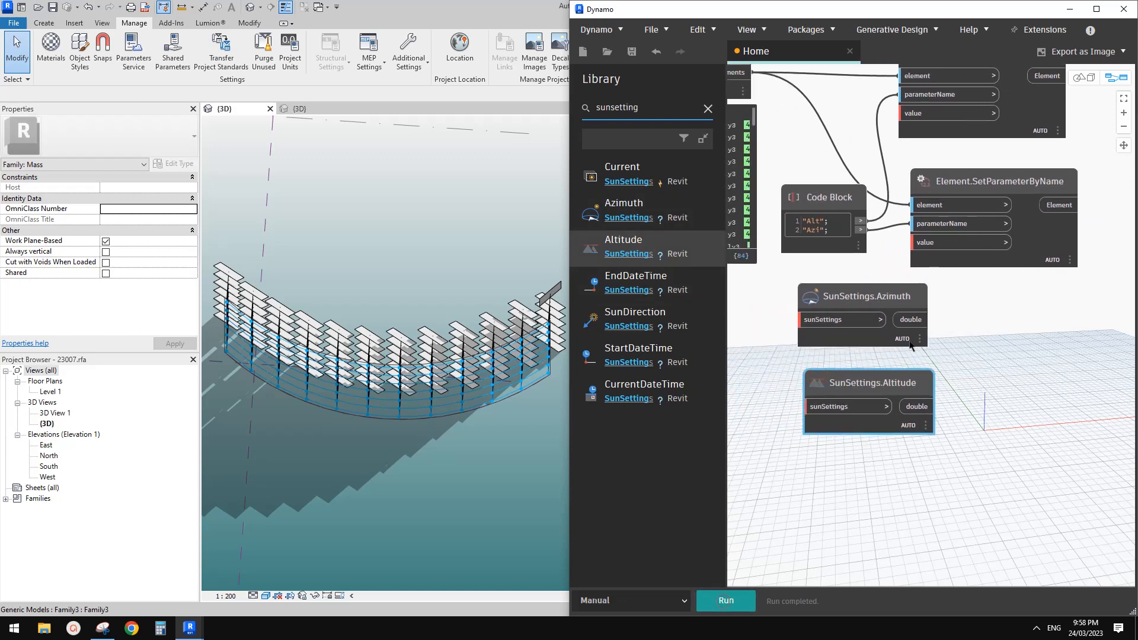
mouse_move(923, 368)
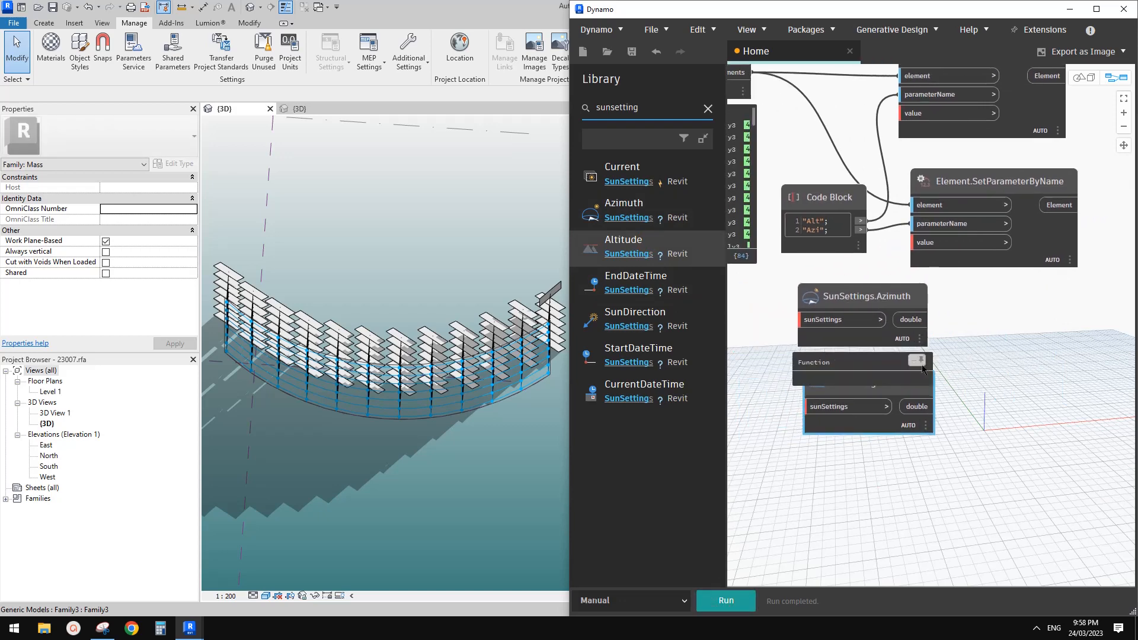
mouse_move(860, 296)
left_mouse_down()
mouse_move(840, 295)
mouse_move(879, 297)
left_mouse_up()
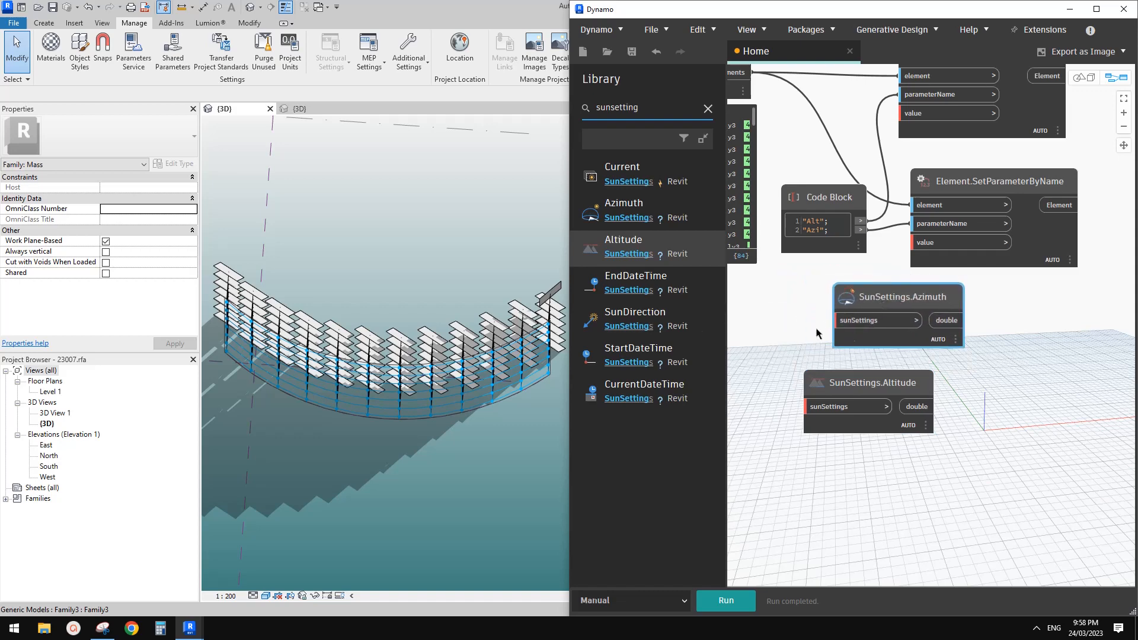
left_click_drag(862, 379, 890, 380)
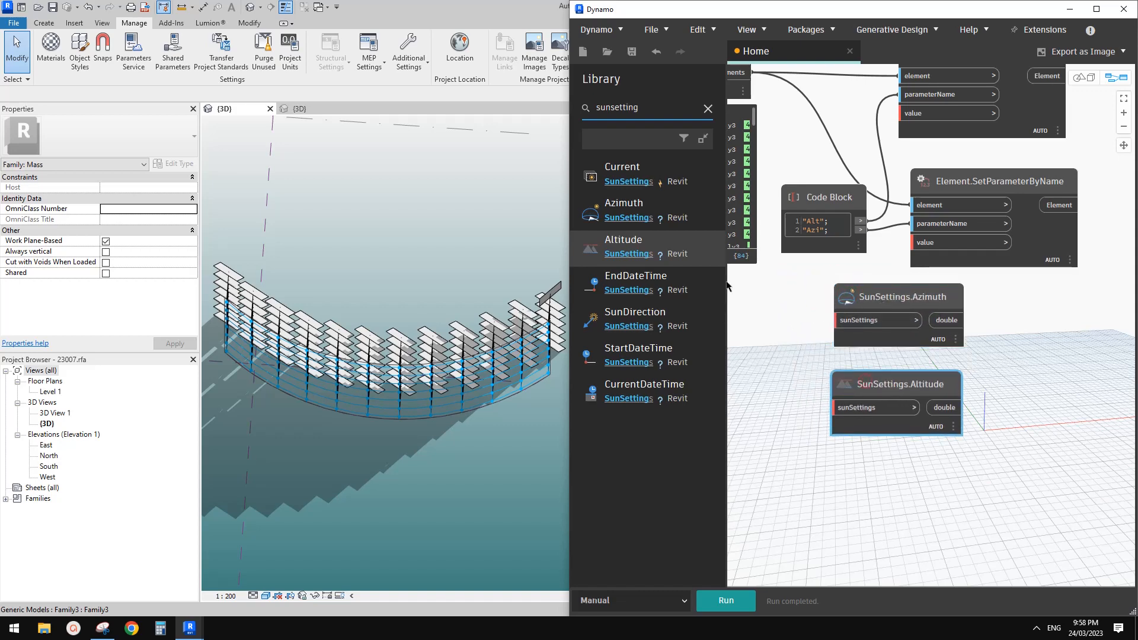
Add a SunSettings.Current node and connect its output to the sunSettings inputs of both the Azimuth and Altitude nodes
left_click(626, 173)
left_click_drag(1028, 373, 752, 289)
middle_click_drag(793, 375, 918, 371)
left_click_drag(878, 284, 835, 304)
left_click(859, 328)
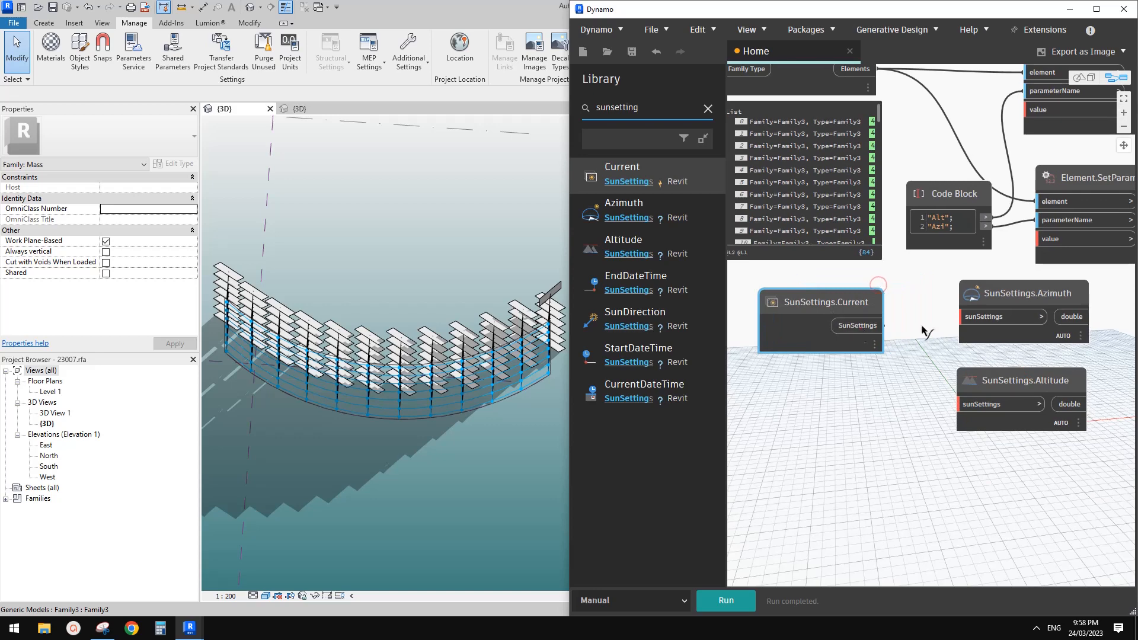
left_click(976, 320)
left_click(858, 325)
left_click(978, 404)
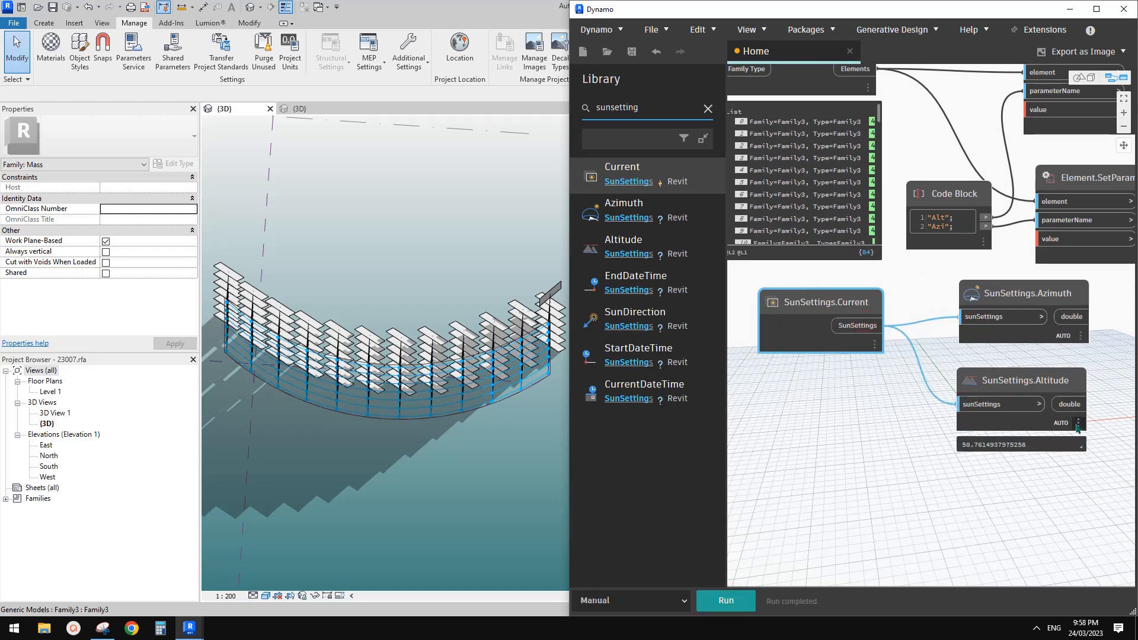
Pin the output previews of the Altitude and Azimuth nodes and move the Altitude node down clear of the Azimuth preview
left_click(1077, 445)
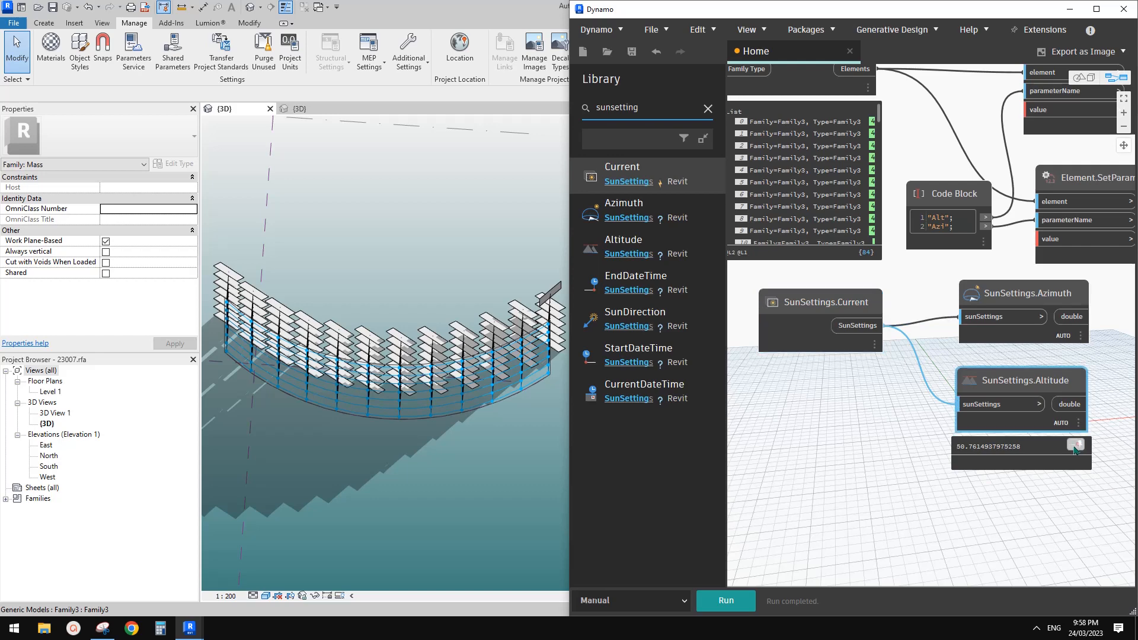
left_click(1080, 336)
left_click(1083, 359)
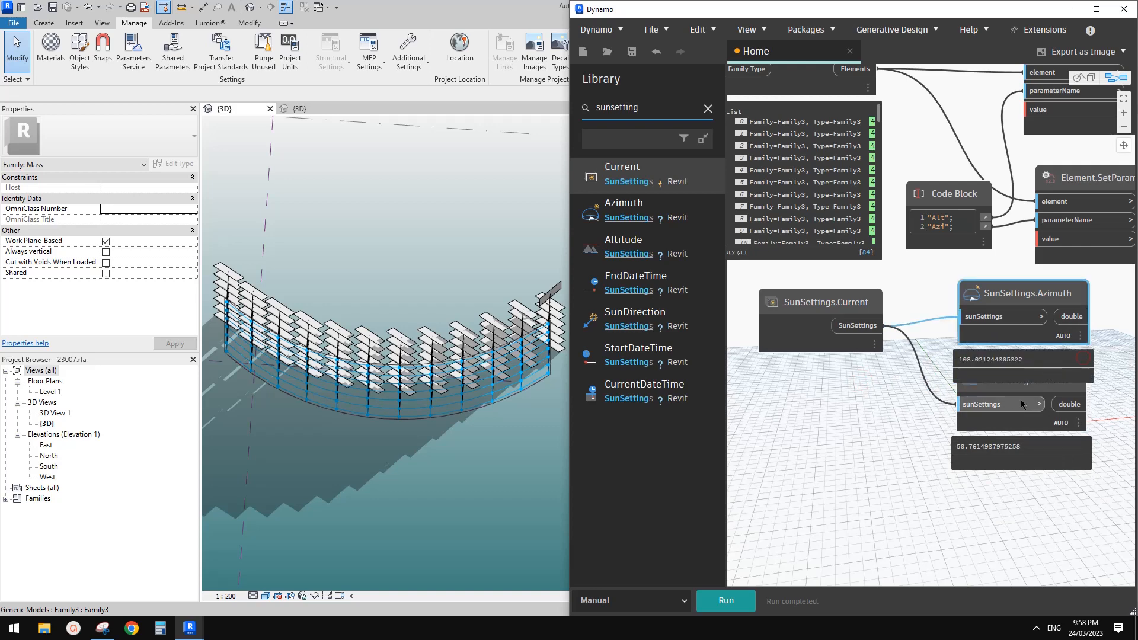
left_click_drag(1021, 388, 1018, 419)
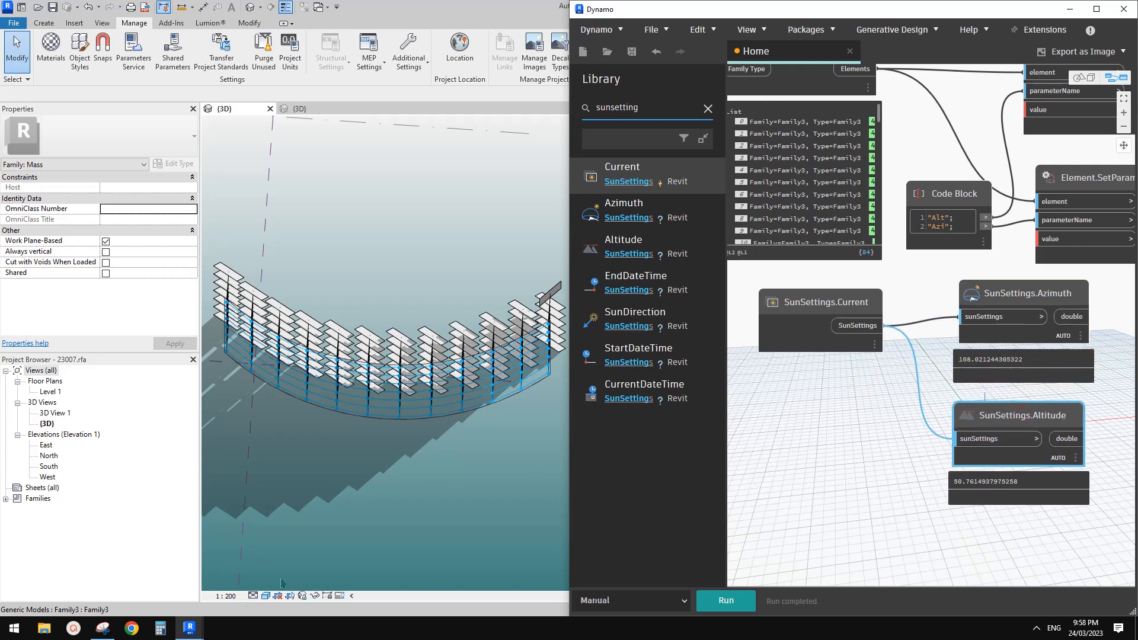
Switch to Revit and inspect the 3D view's Lighting sun setting for its azimuth, altitude and Relative to View option
left_click(267, 598)
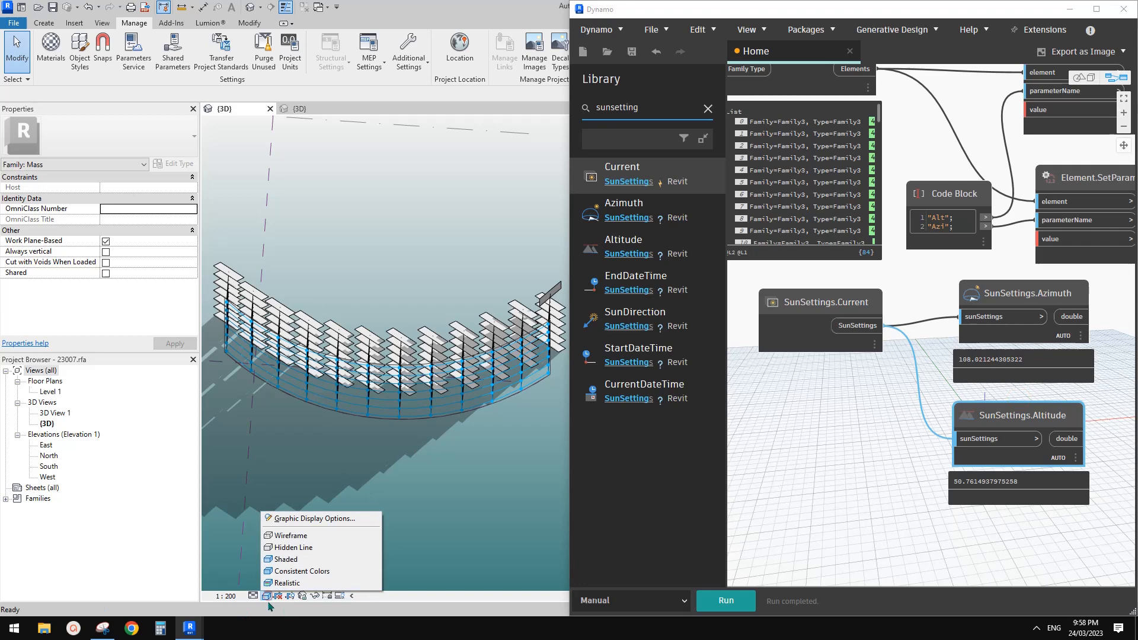
left_click(310, 520)
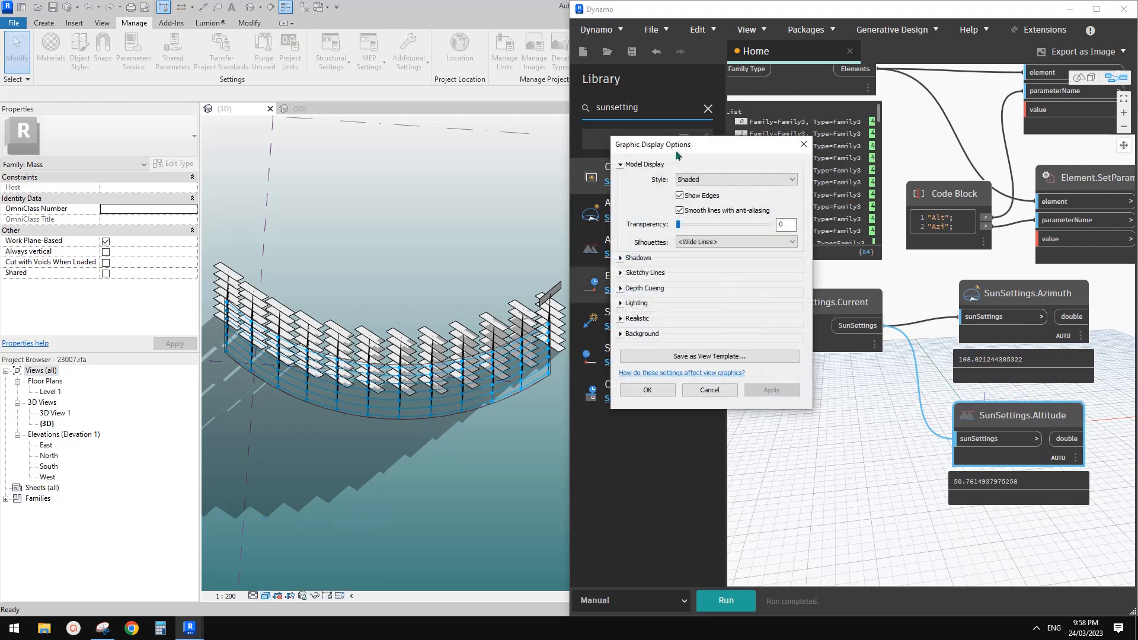
left_click(449, 312)
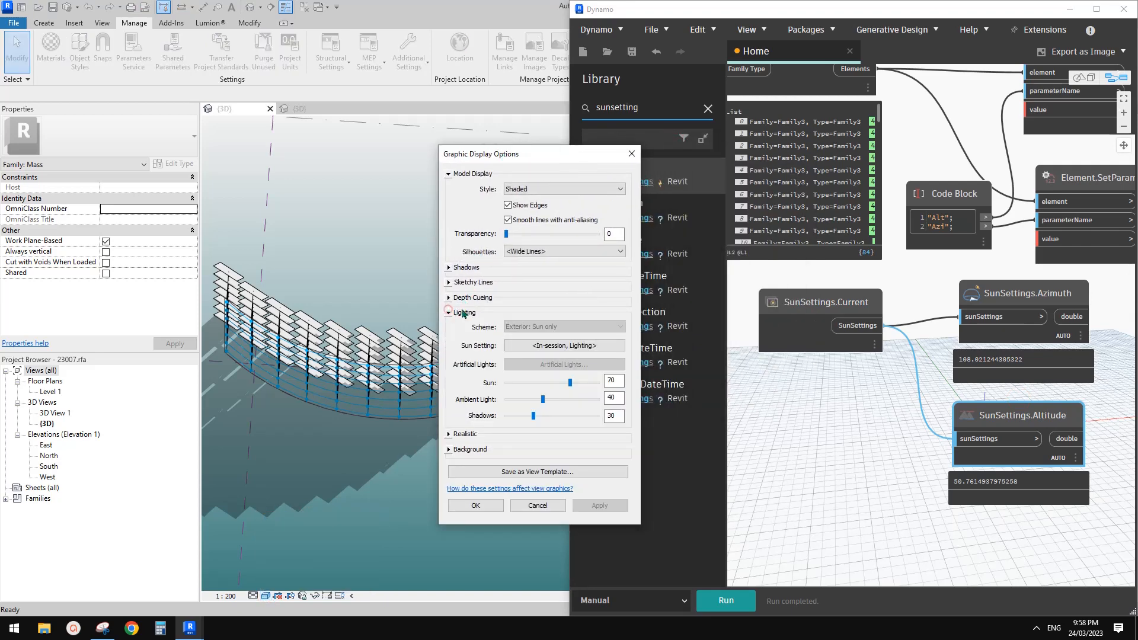
left_click(557, 346)
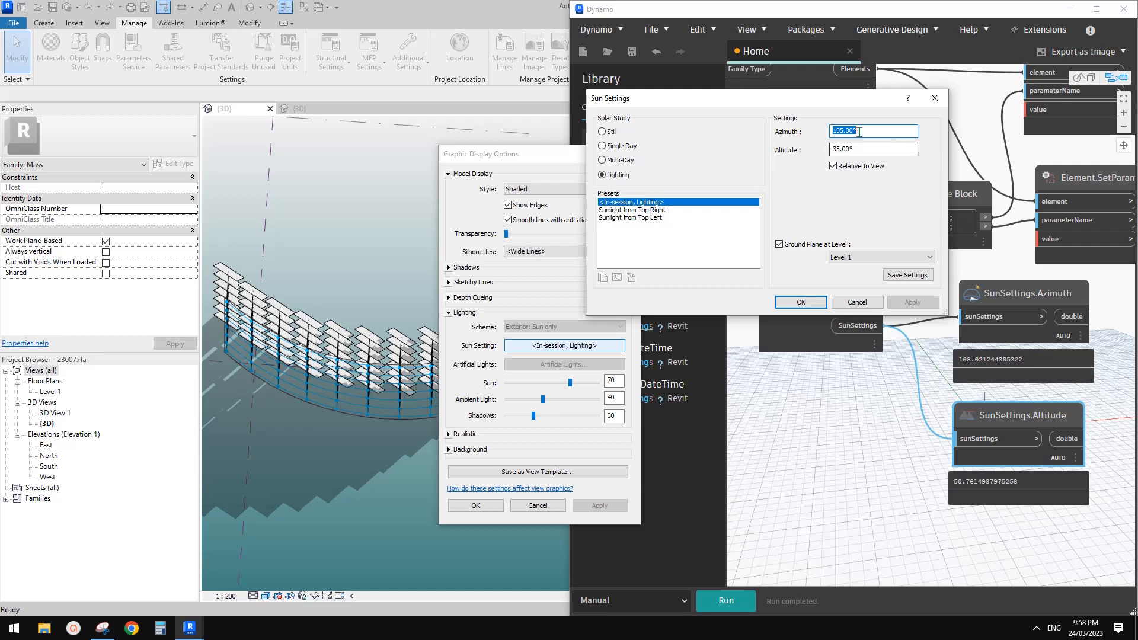
left_click(799, 302)
left_click(480, 505)
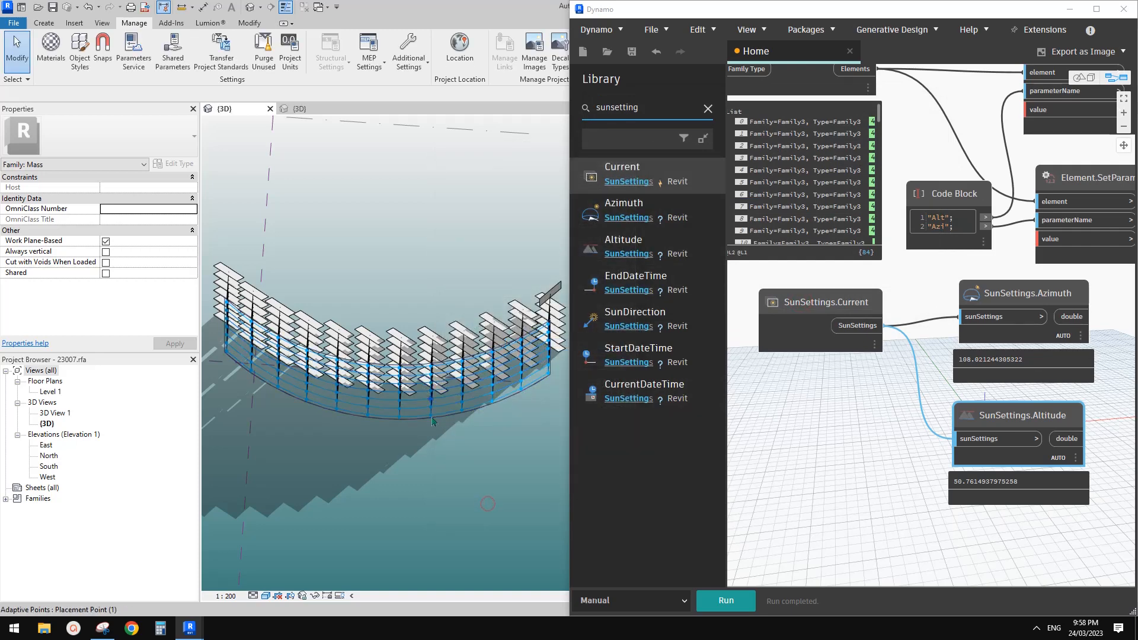
middle_click_drag(432, 422, 455, 382, "shift")
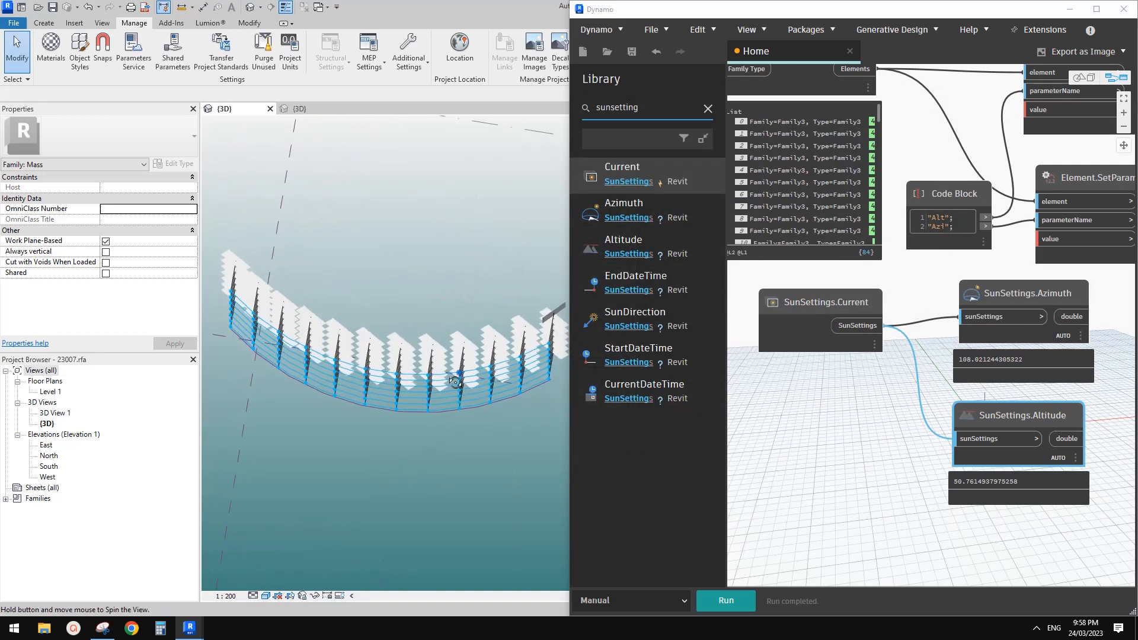
Reopen the 3D view's sun settings and change the solar study type to Still
left_click(266, 595)
left_click(314, 518)
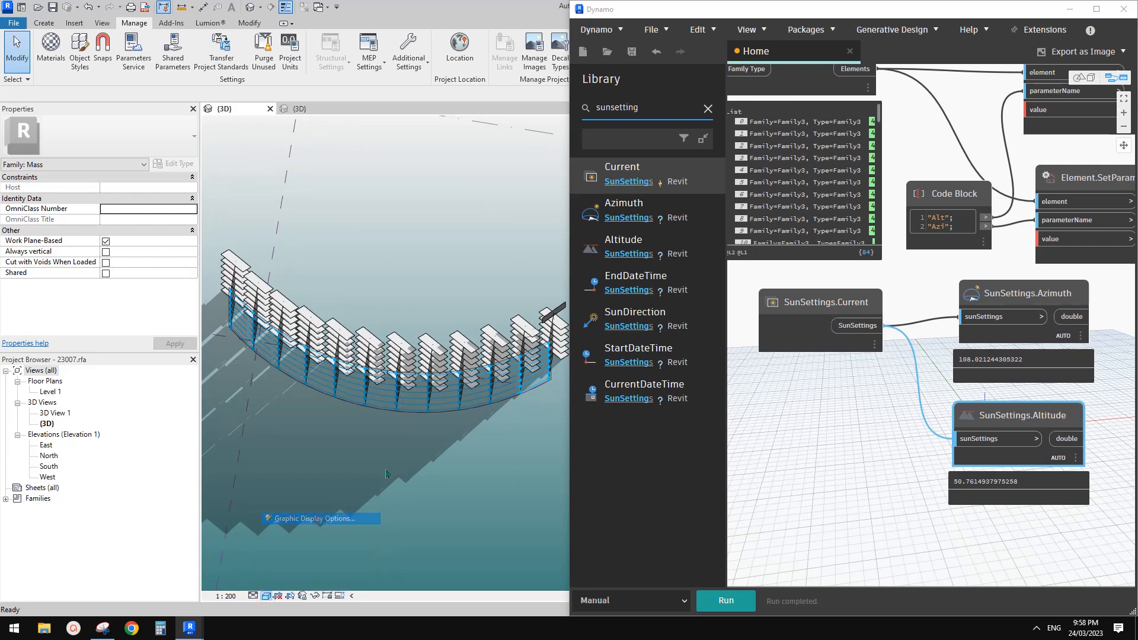
left_click(448, 313)
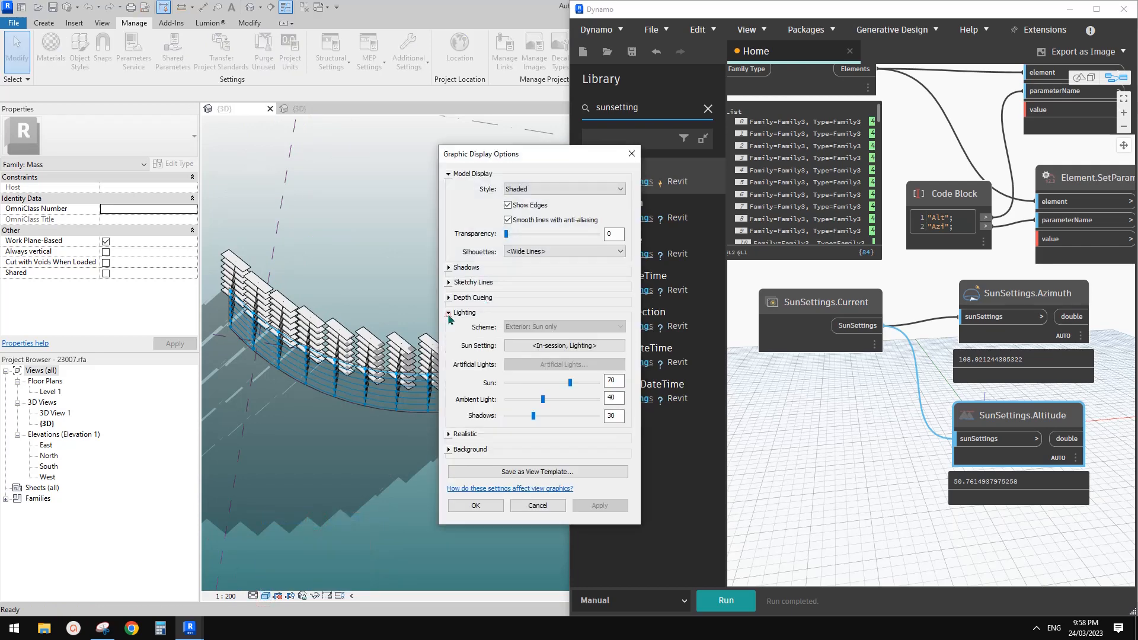
left_click(563, 345)
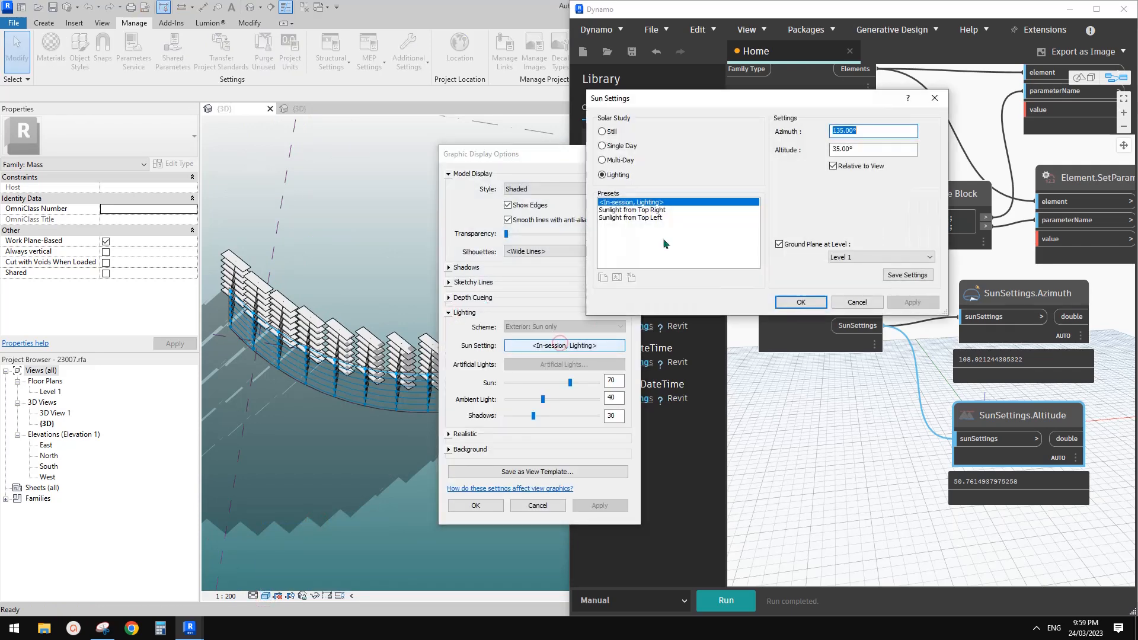
left_click(609, 132)
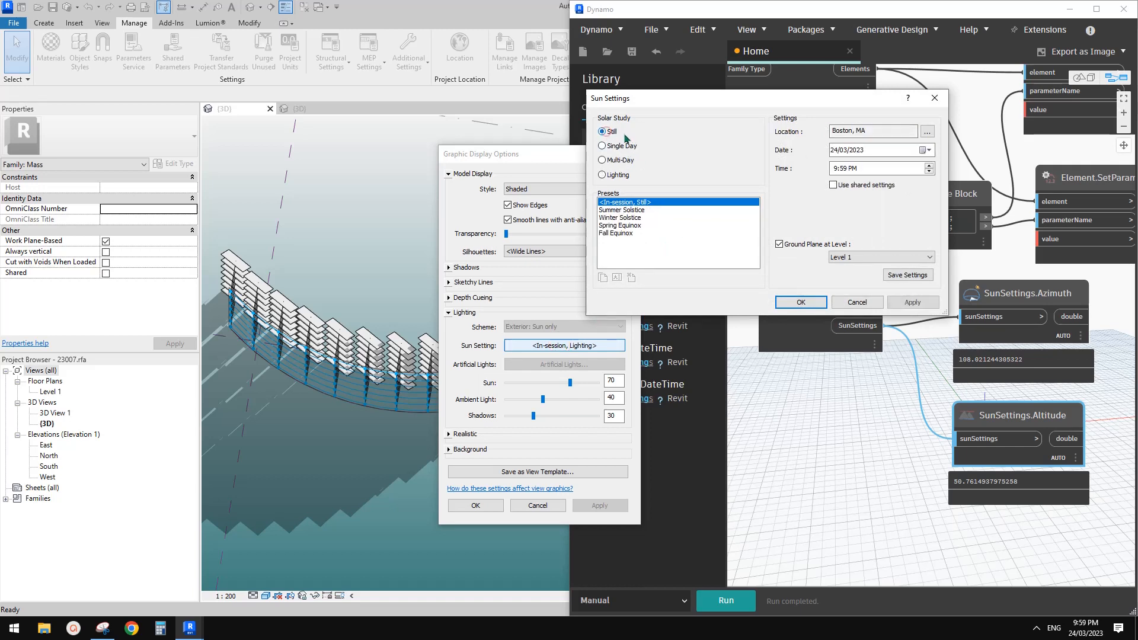
Duplicate the Spring Equinox preset under the name "new"
left_click(621, 226)
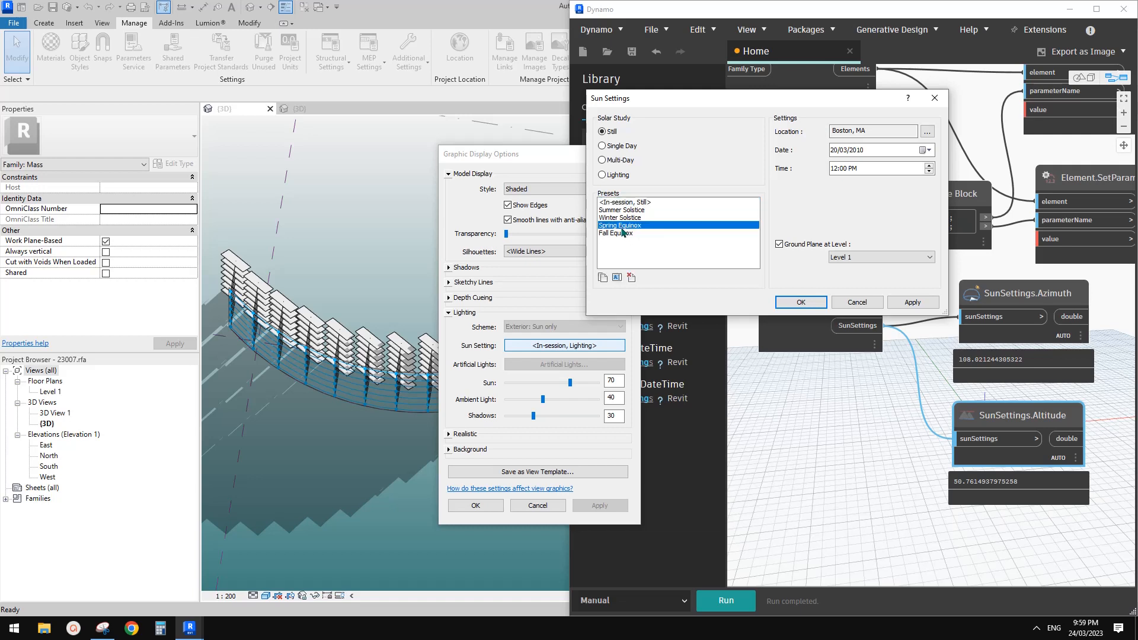
left_click(603, 278)
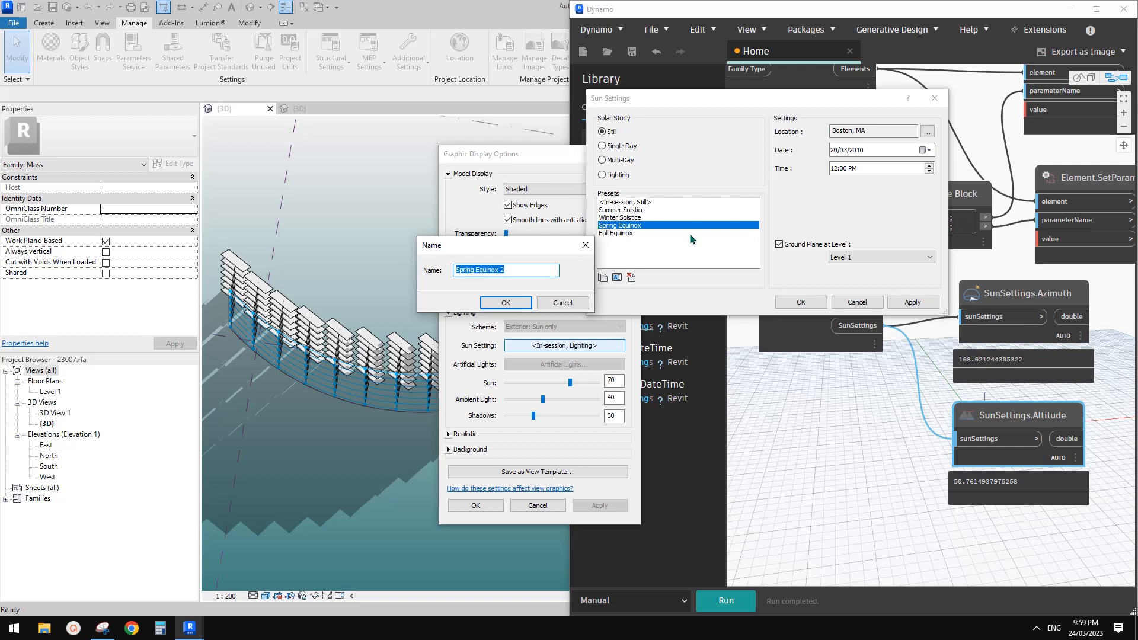
type("new")
left_click(516, 301)
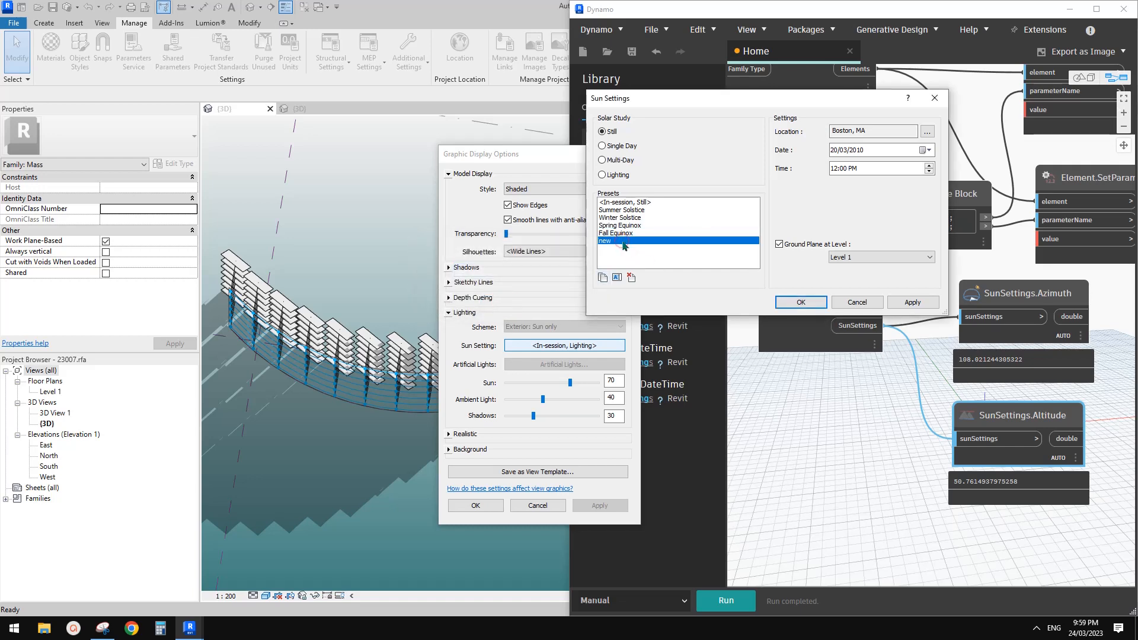
mouse_move(851, 97)
left_mouse_down()
mouse_move(833, 90)
mouse_move(842, 97)
left_mouse_up()
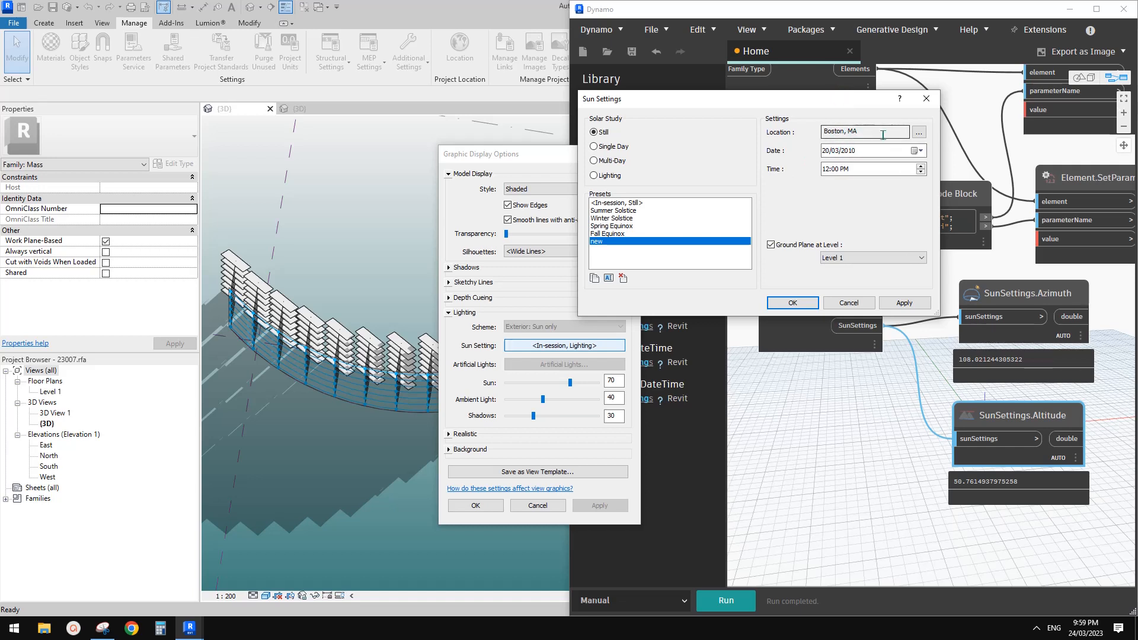
Set the project location of the "new" sun setting to the first suggested match for Bendigo, VIC and accept the sun and graphic display settings
left_click(918, 131)
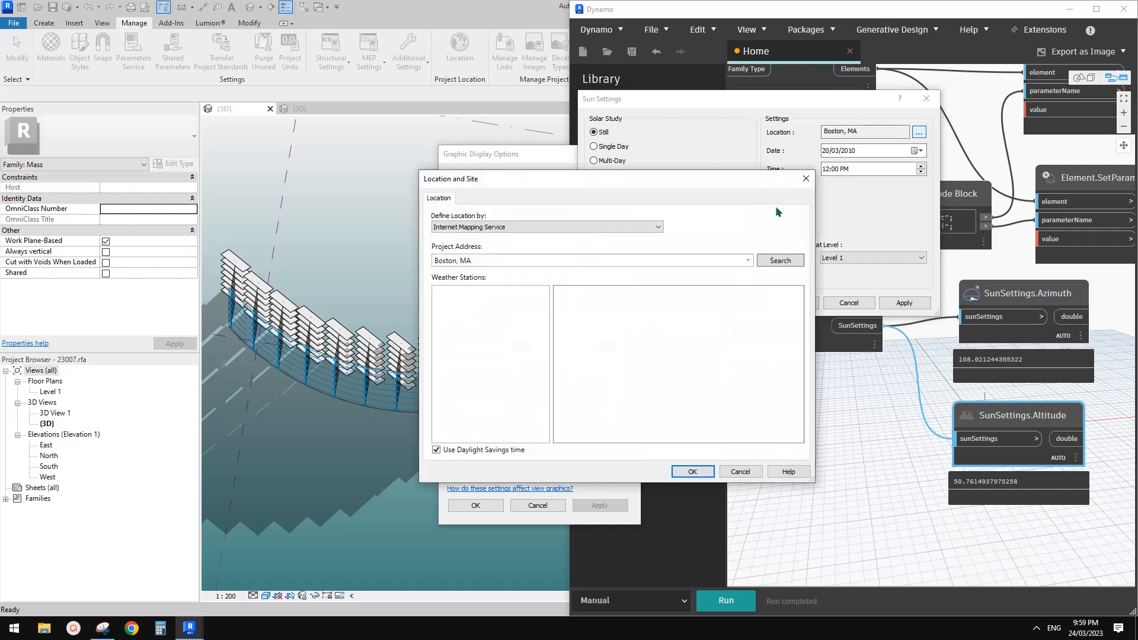
left_click(523, 259)
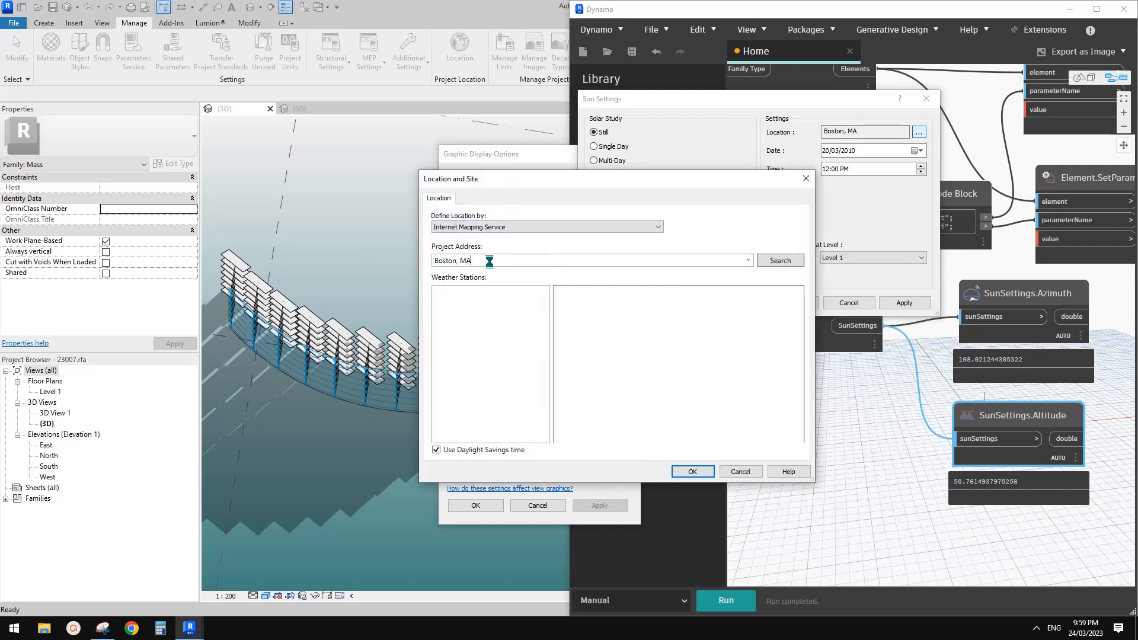
type("Bendigo, VIC")
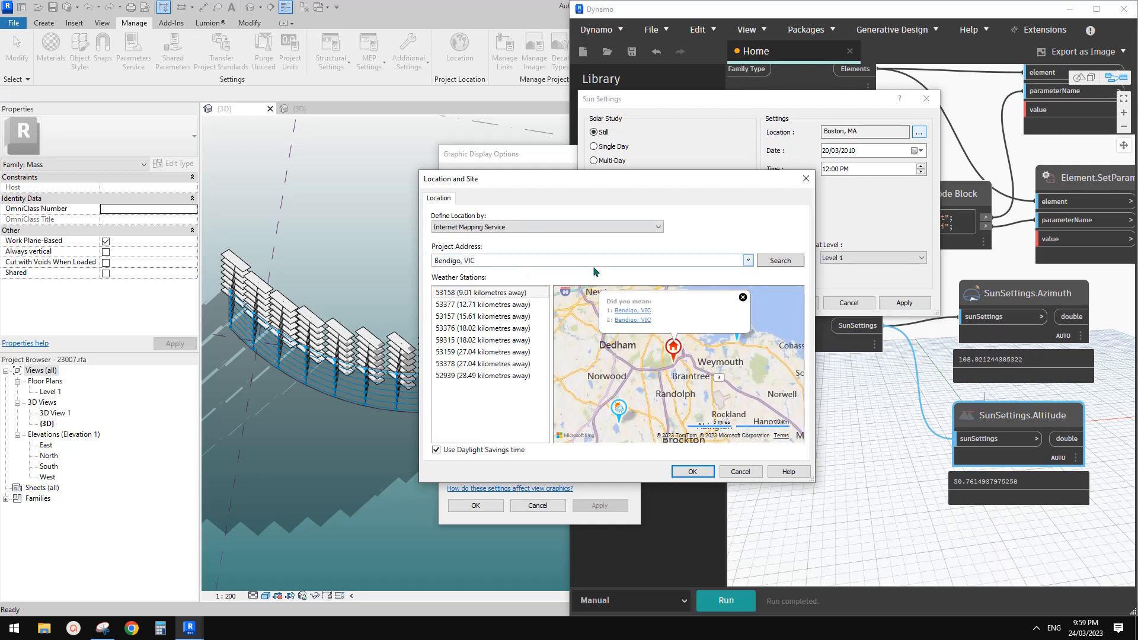
left_click(638, 310)
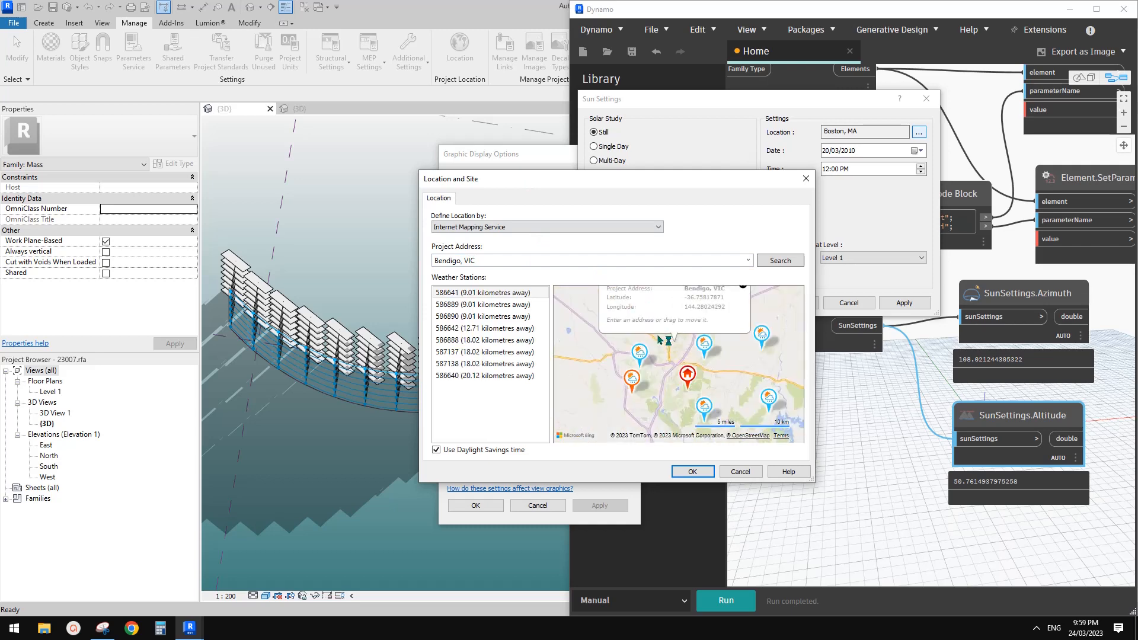
mouse_move(688, 373)
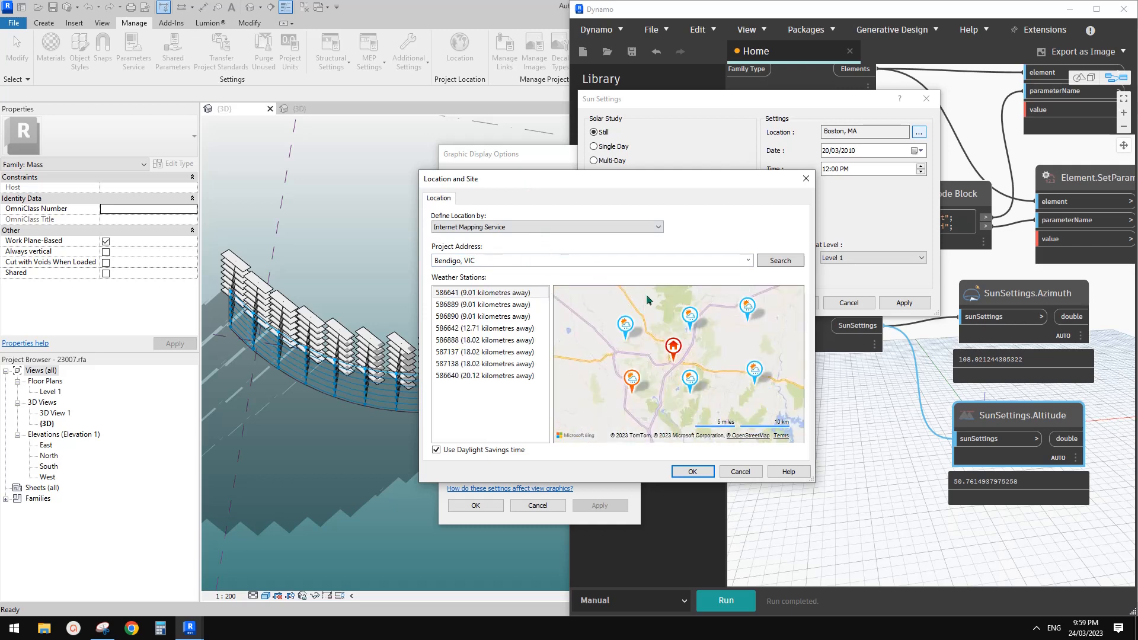
left_click(692, 471)
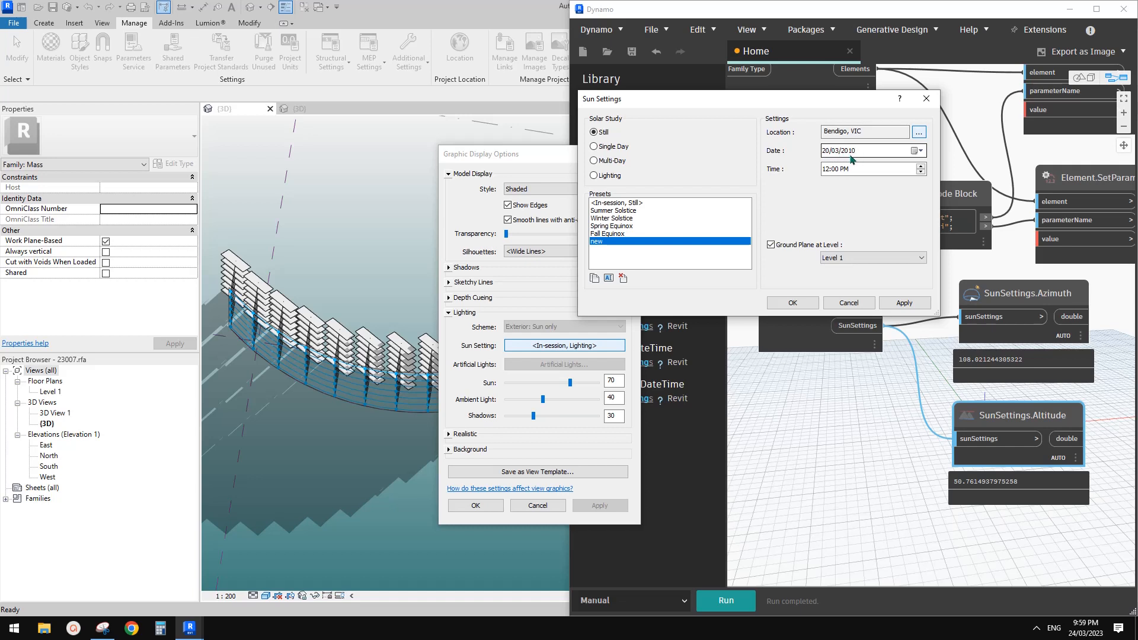
left_click(851, 170)
left_click(811, 303)
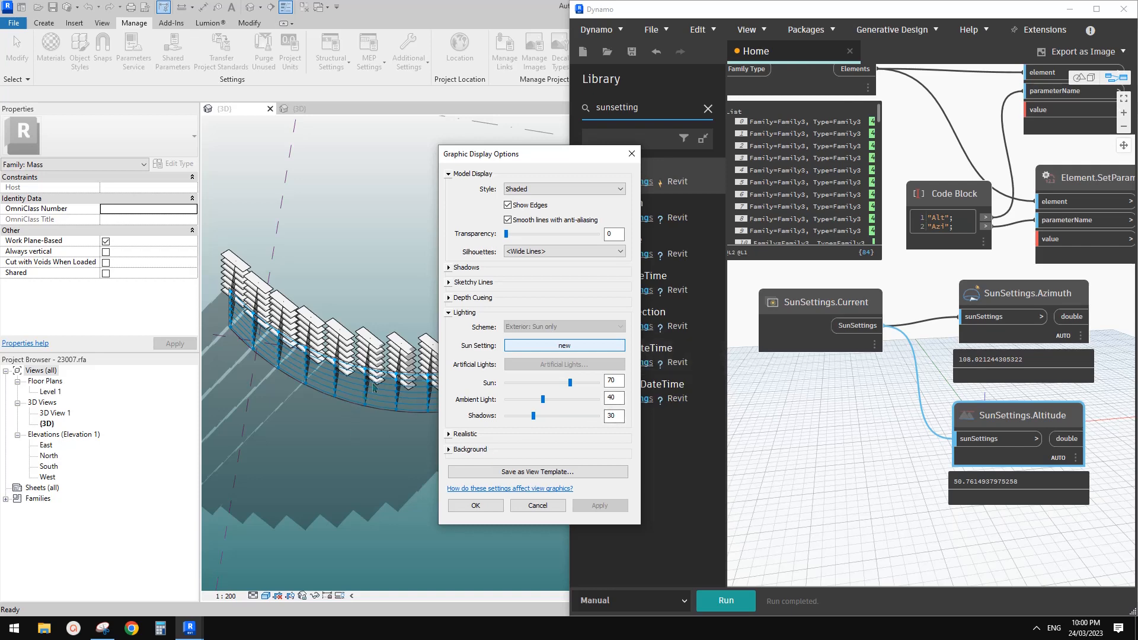
left_click(475, 504)
Run the Dynamo graph to update the Azimuth and Altitude outputs, checking the panel shadows in the Revit 3D view
middle_click_drag(416, 438, 293, 375, "shift")
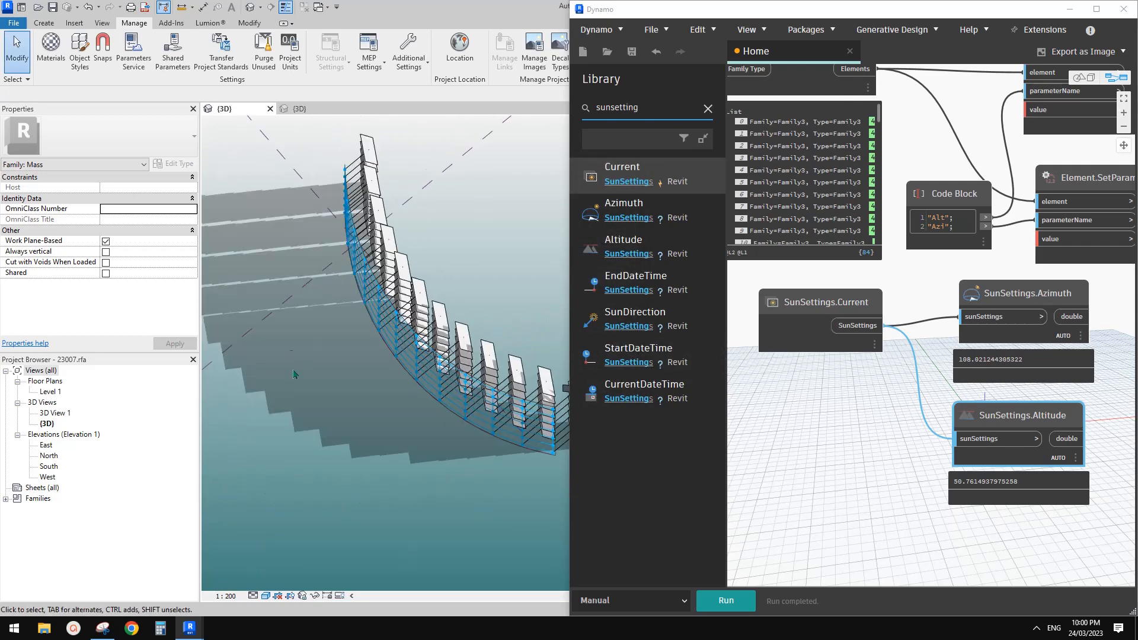
middle_click_drag(310, 231, 471, 380, "shift")
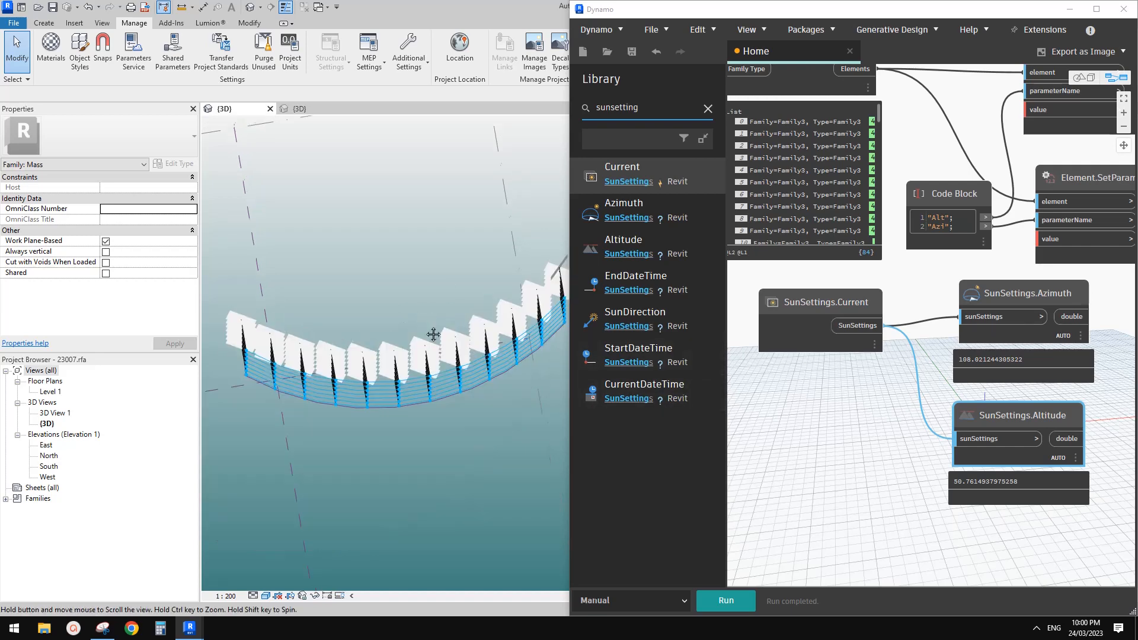
left_click(739, 607)
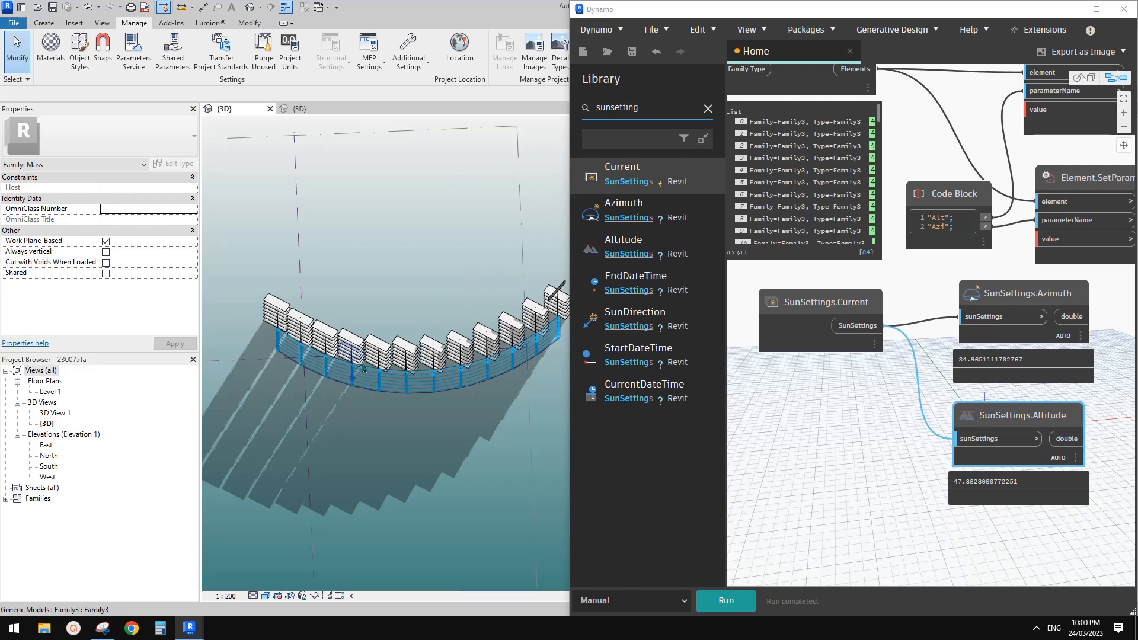
middle_click_drag(412, 363, 387, 368, "shift")
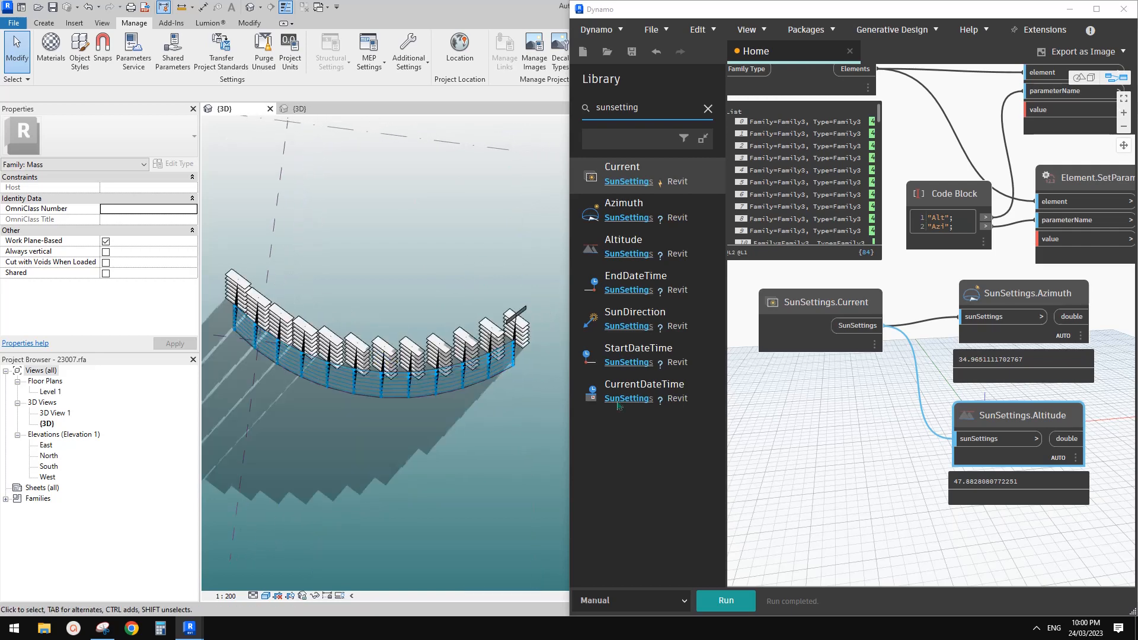
Connect the Azimuth output to the Azi SetParameterByName value input and the Altitude output to the Alt one
middle_click_drag(871, 438, 870, 438)
middle_click_drag(975, 418, 882, 423)
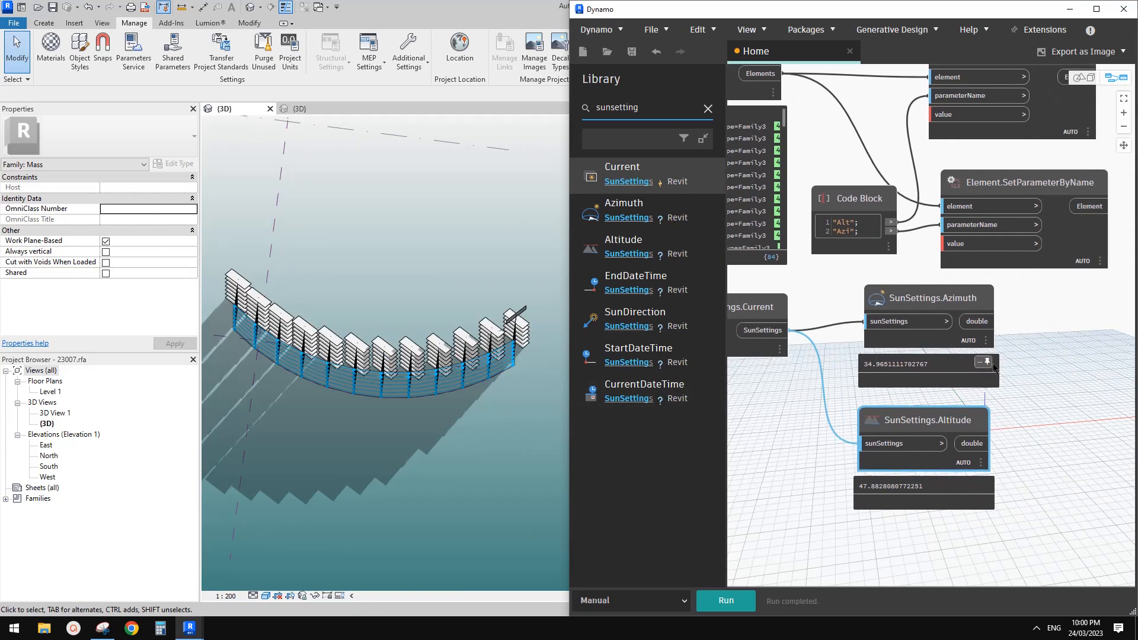
middle_click_drag(985, 301, 929, 344)
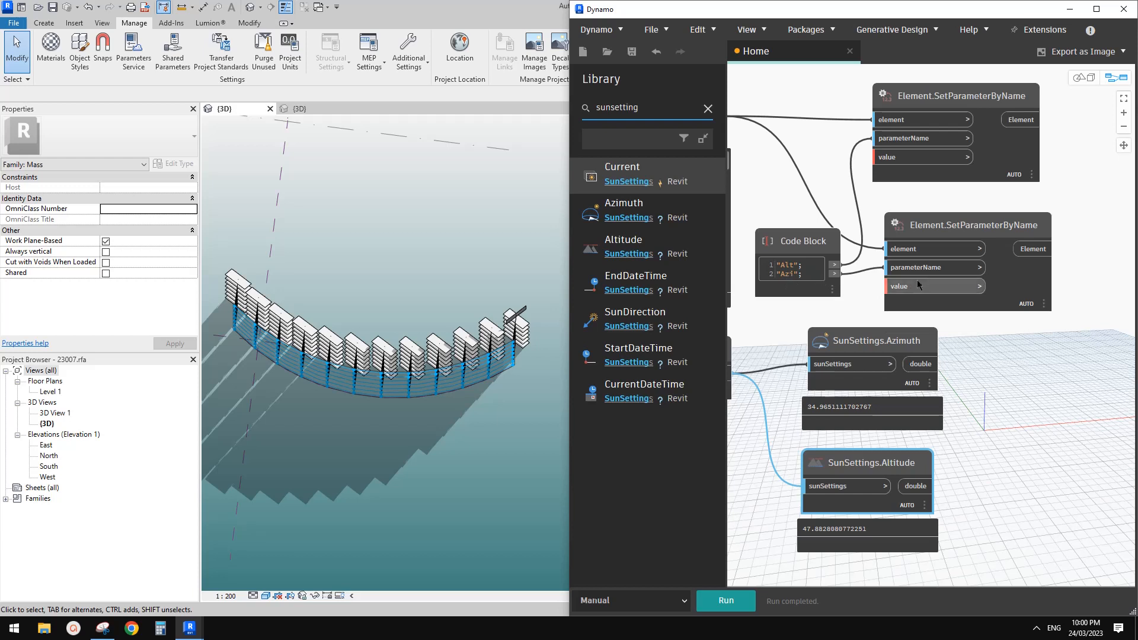
left_click(920, 364)
left_click(898, 287)
left_click(915, 486)
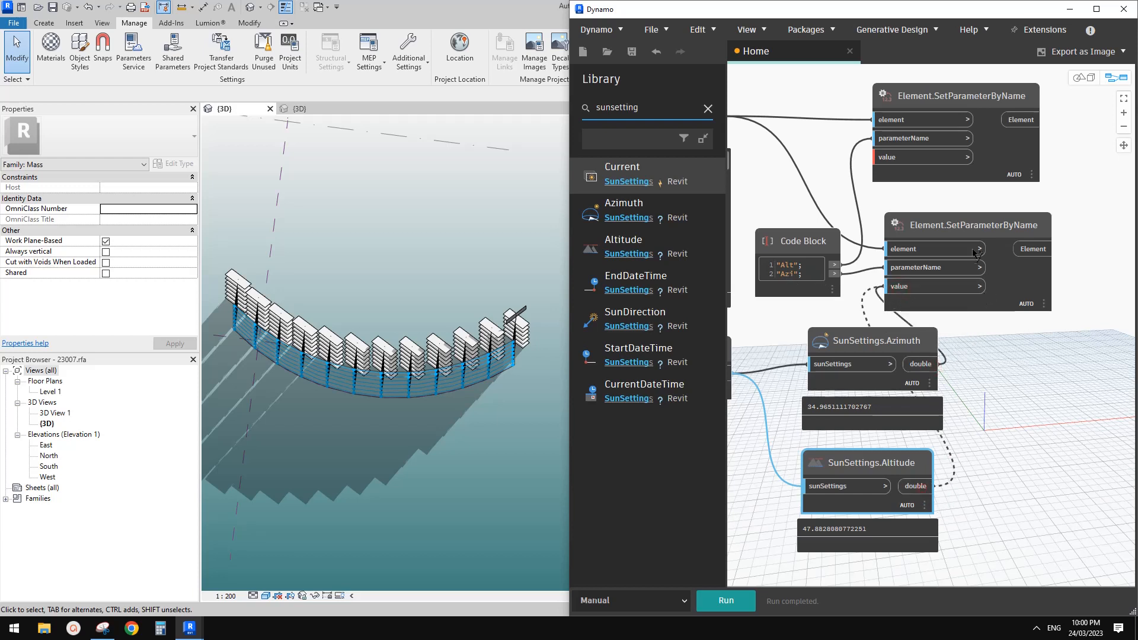
left_click(889, 157)
Place the Azi SetParameterByName node above the graph and the Alt one beside the sun nodes
scroll(973, 367, "down", 1)
scroll(943, 299, "down", 1)
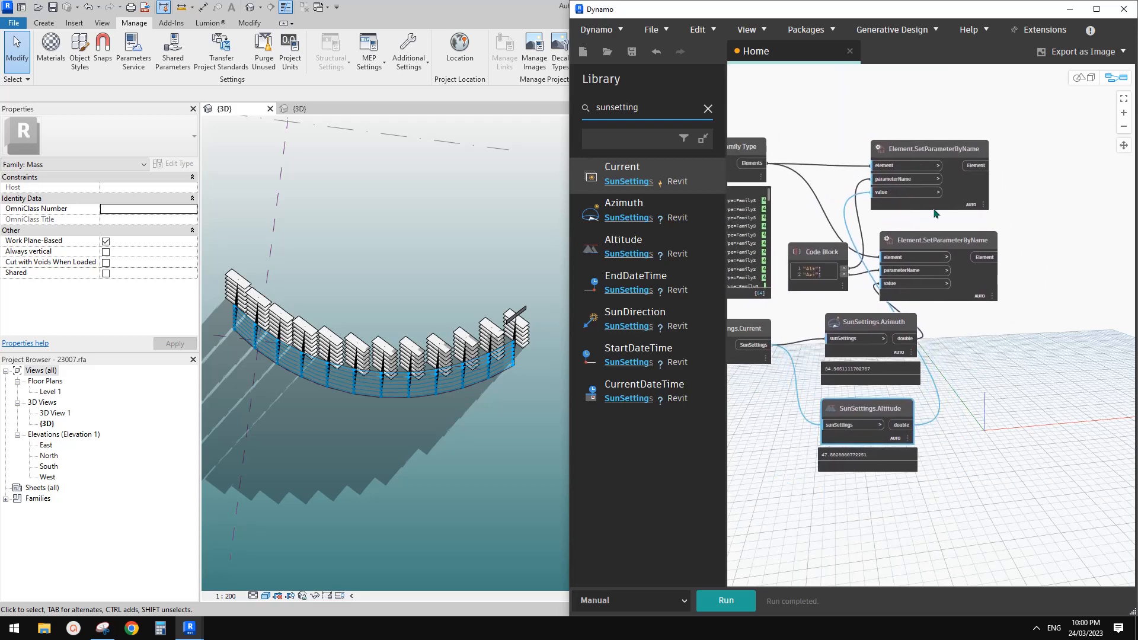
left_click_drag(921, 244, 934, 87)
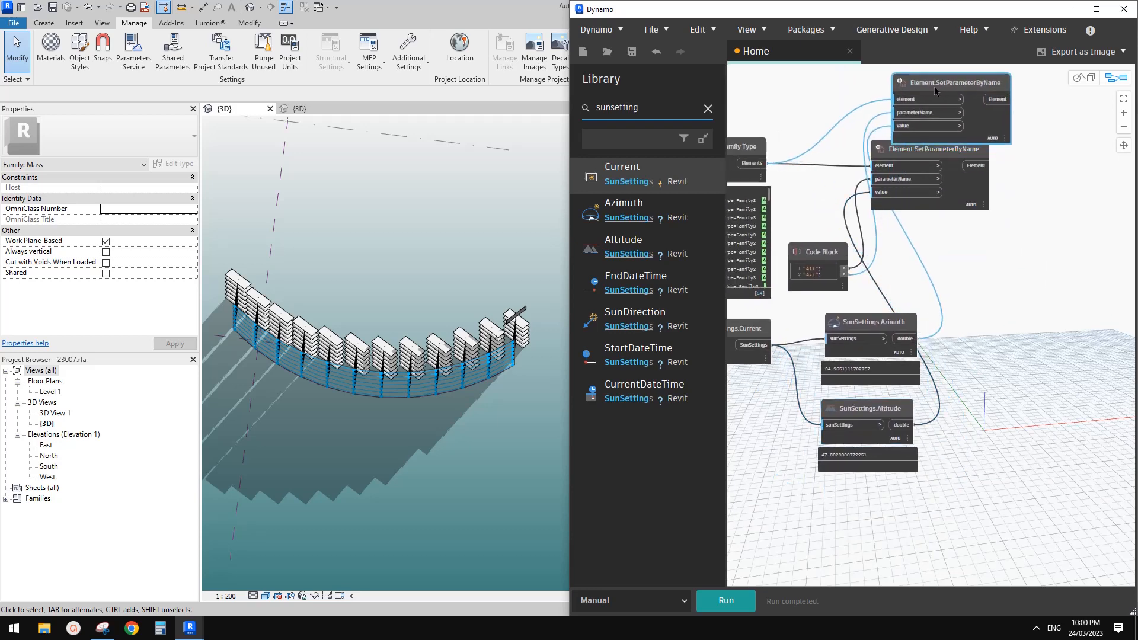
left_click_drag(935, 157, 1068, 304)
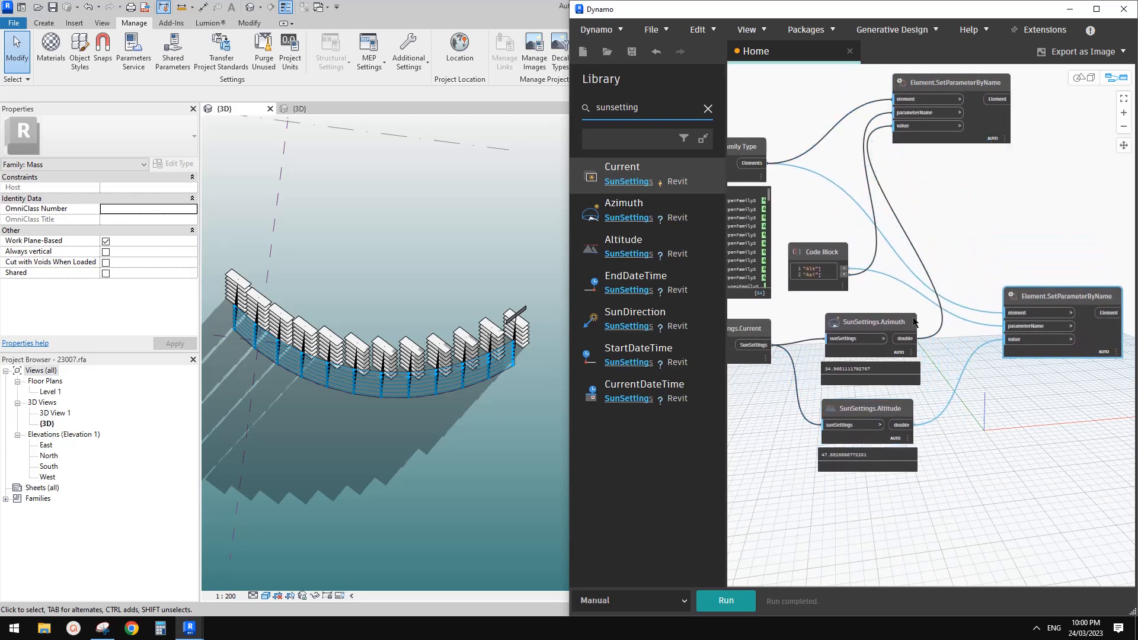
Stack the Azimuth node above the Code Block and Altitude node, and space both SetParameterByName nodes clear of them
left_click_drag(894, 323, 975, 211)
left_click_drag(962, 84, 1041, 103)
middle_click_drag(882, 202, 936, 228)
left_click_drag(878, 280, 926, 340)
left_click_drag(985, 241, 913, 243)
middle_click_drag(1016, 272, 930, 274)
left_click_drag(996, 327, 1017, 277)
left_click_drag(968, 129, 1015, 104)
middle_click_drag(923, 262, 992, 249)
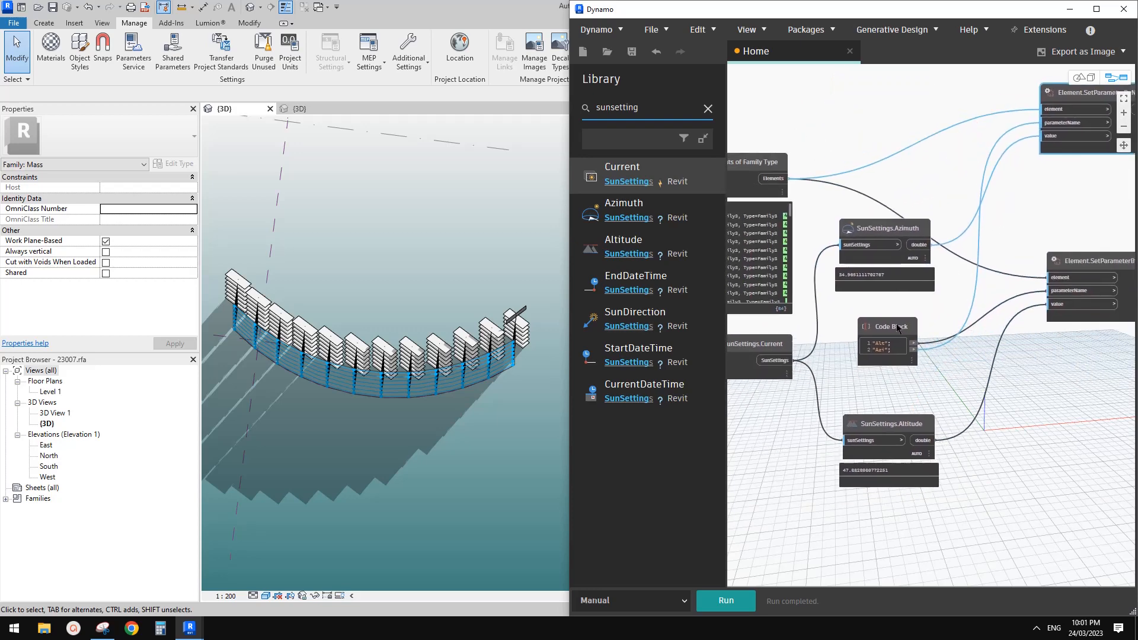
Try the Code Block beside the SetParameterByName nodes, and return it to the gap between the Azimuth and Altitude nodes
left_click_drag(897, 328, 1004, 201)
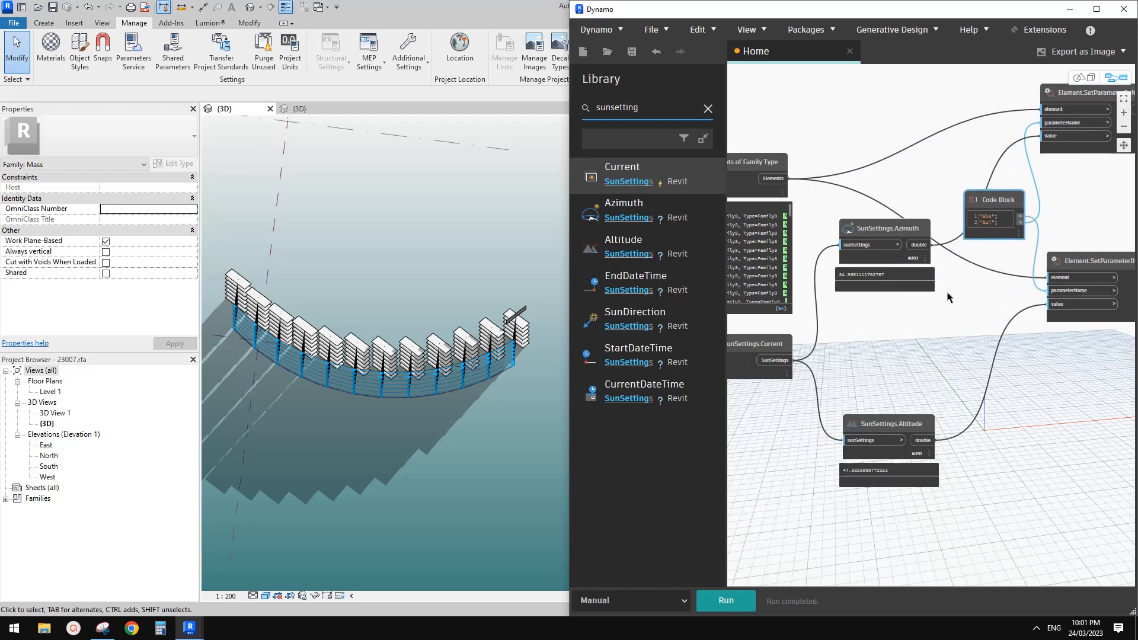
middle_click_drag(984, 271, 869, 309)
middle_click_drag(812, 360, 881, 367)
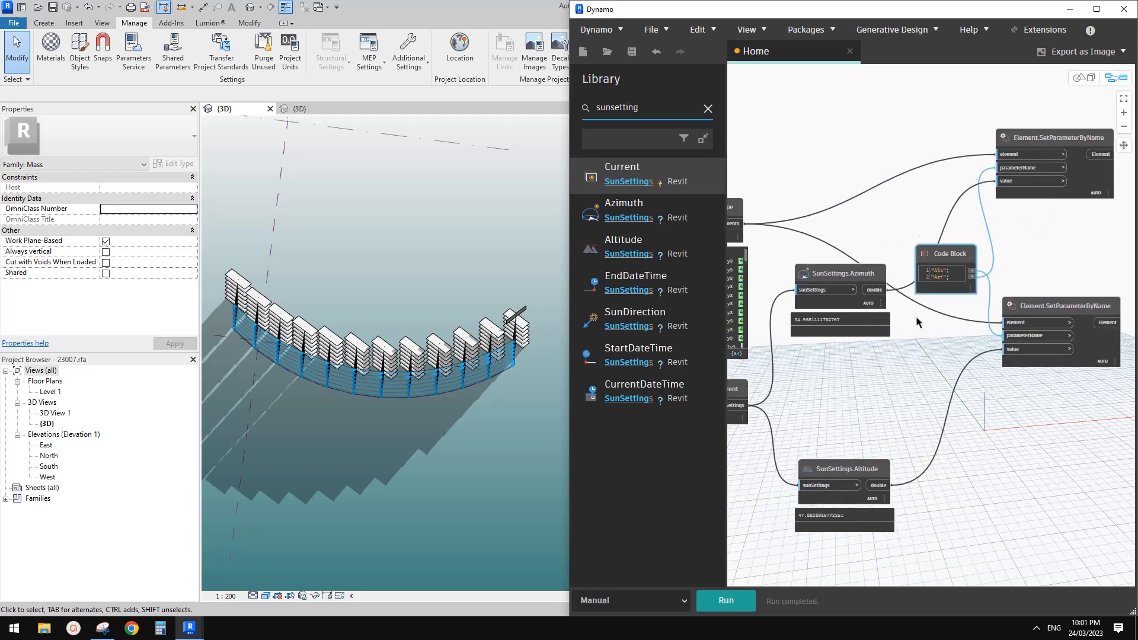
left_click_drag(949, 246, 836, 370)
scroll(889, 382, "up", 2)
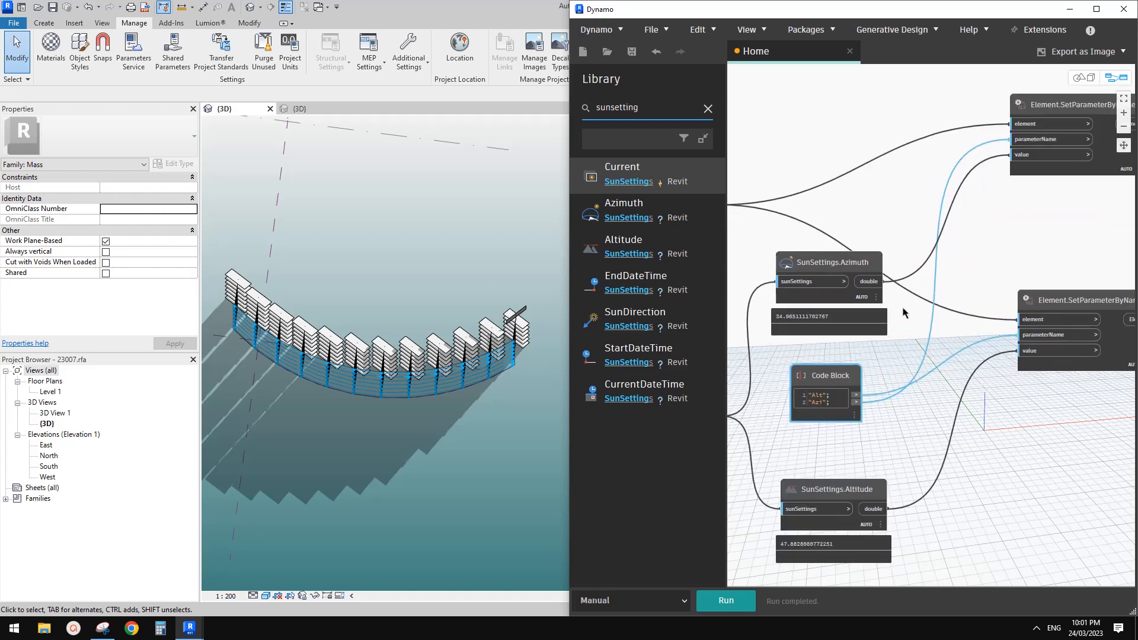
middle_click_drag(810, 404, 917, 355)
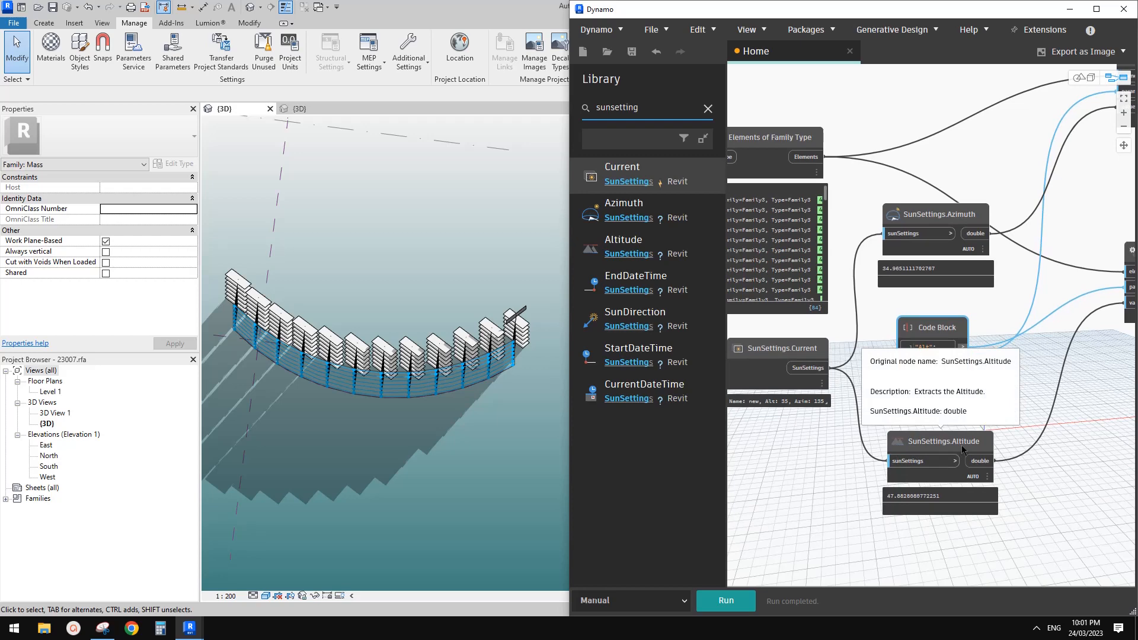
middle_click_drag(961, 445, 813, 452)
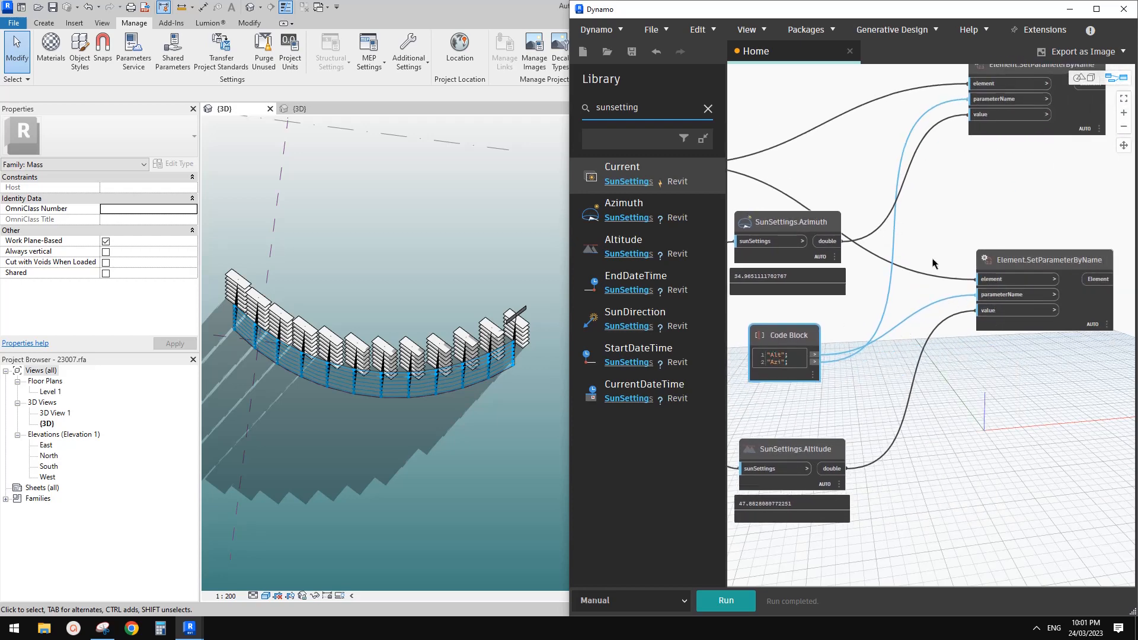
Nudge the Altitude node up, run the graph to drive the panels' Alt and Azi parameters, and inspect the panels in 3D
scroll(894, 362, "down", 1)
middle_click_drag(894, 363, 957, 383)
middle_click_drag(920, 296, 900, 317)
left_click_drag(879, 470, 879, 456)
left_click(735, 602)
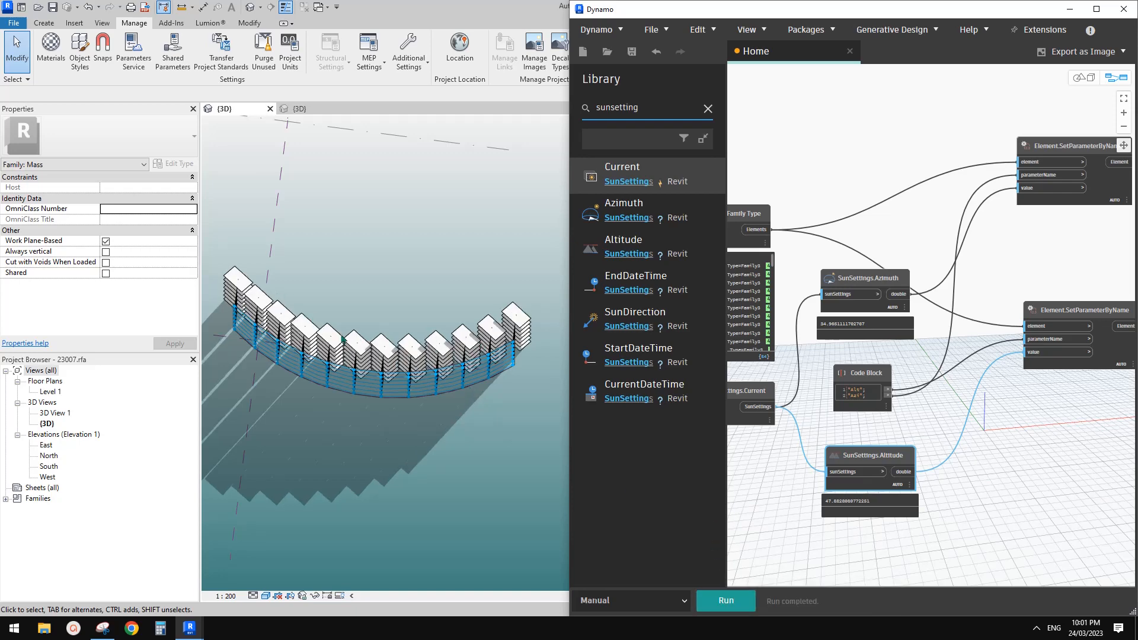
middle_click_drag(421, 343, 533, 373, "shift")
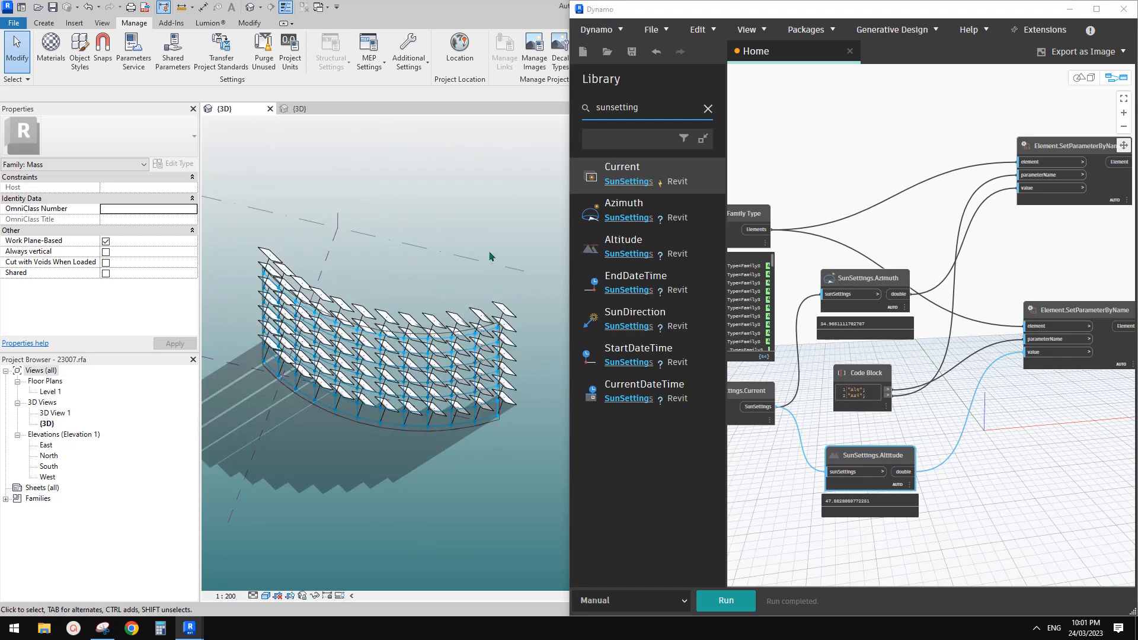
middle_click_drag(475, 299, 504, 317, "shift")
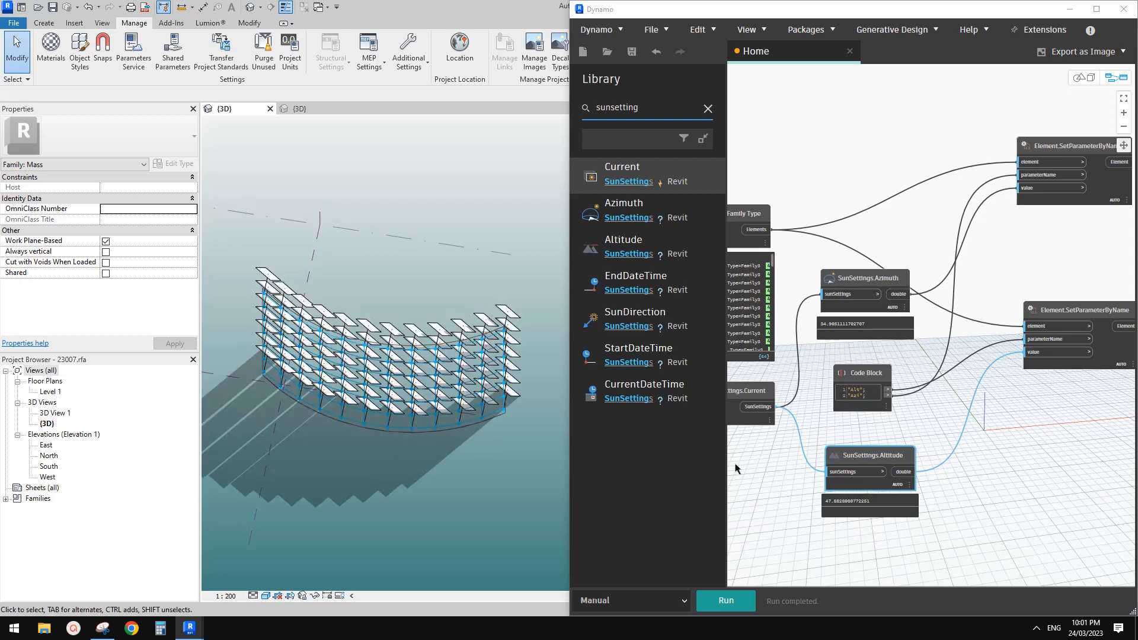
Change the Dynamo graph's run mode to Automatic
left_click(669, 604)
left_click(615, 563)
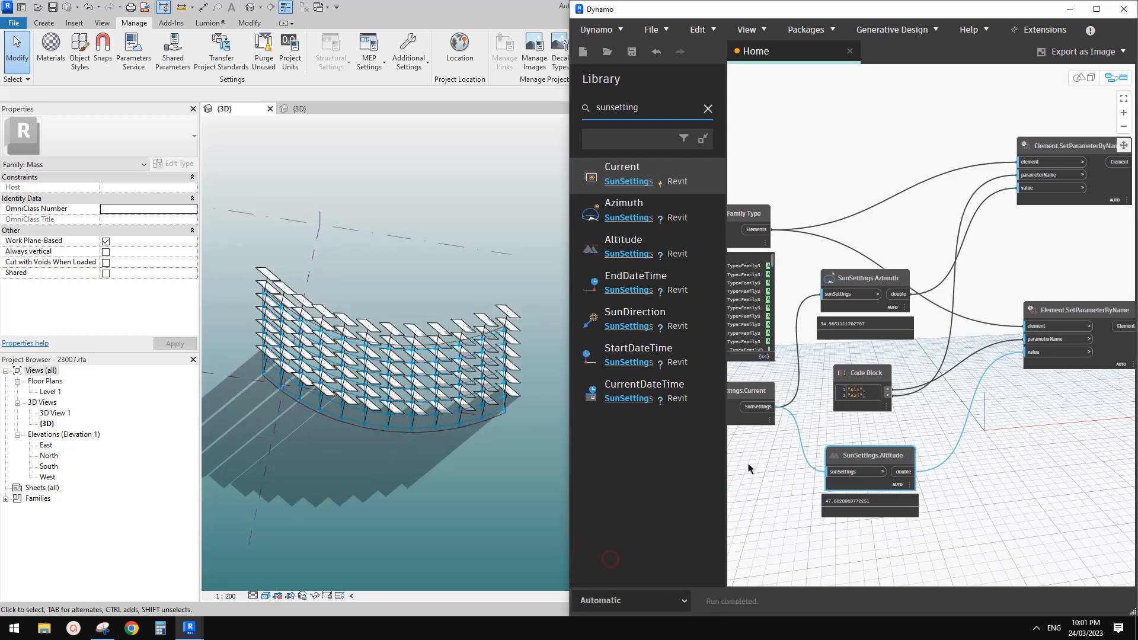
middle_click_drag(833, 396, 859, 396)
mouse_move(810, 18)
left_mouse_down()
mouse_move(870, 40)
mouse_move(930, 26)
mouse_move(771, 26)
mouse_move(827, 40)
mouse_move(811, 18)
left_mouse_up()
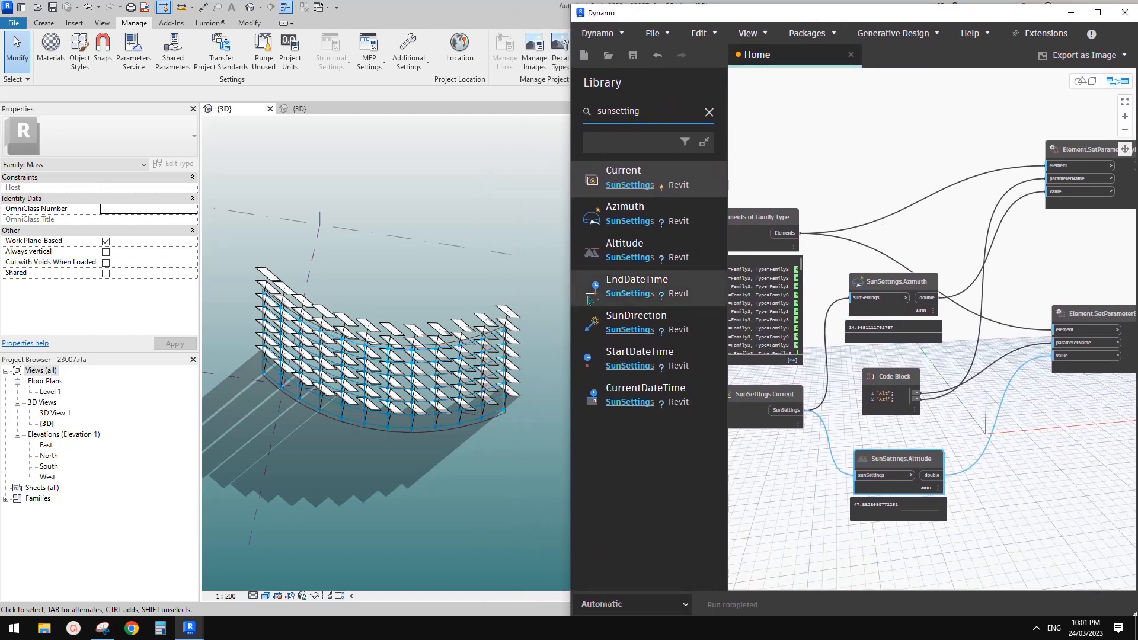
Set the time of the 3D view's "new" sun setting to 9:00 AM and accept the graphic display options
middle_click_drag(381, 409, 386, 406)
left_click(265, 595)
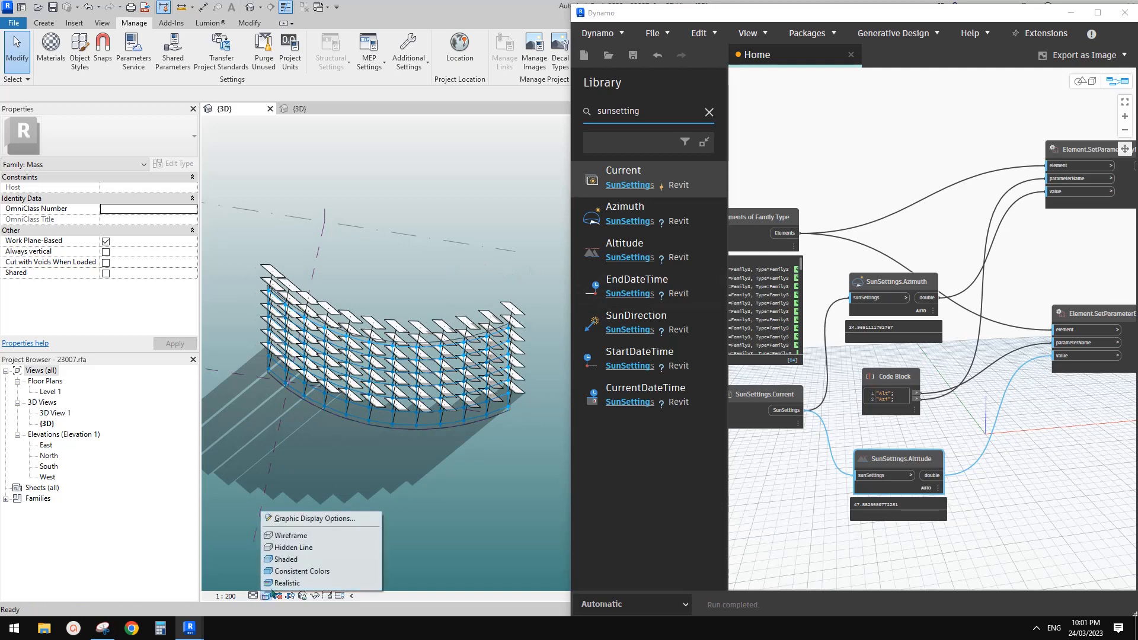
left_click(298, 520)
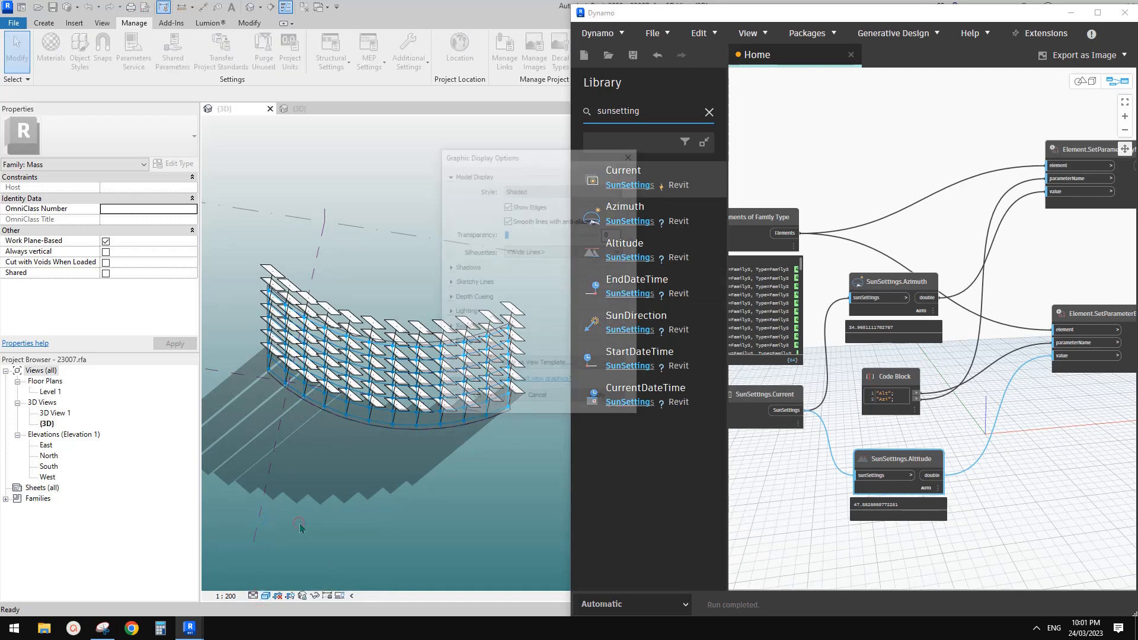
left_click(465, 312)
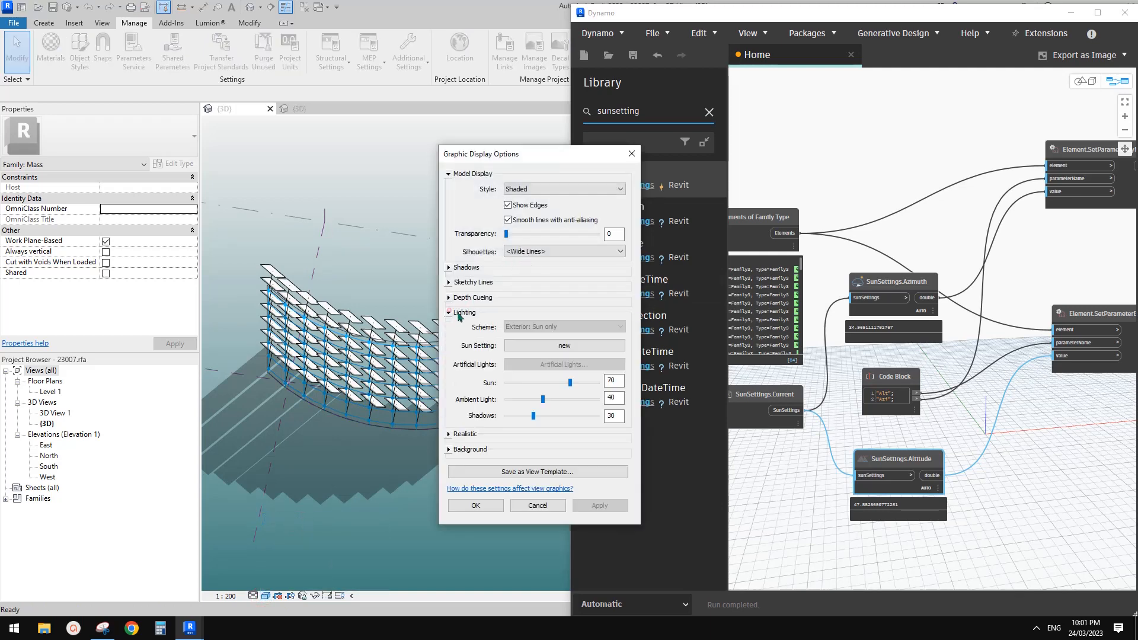
left_click(559, 348)
left_click(826, 151)
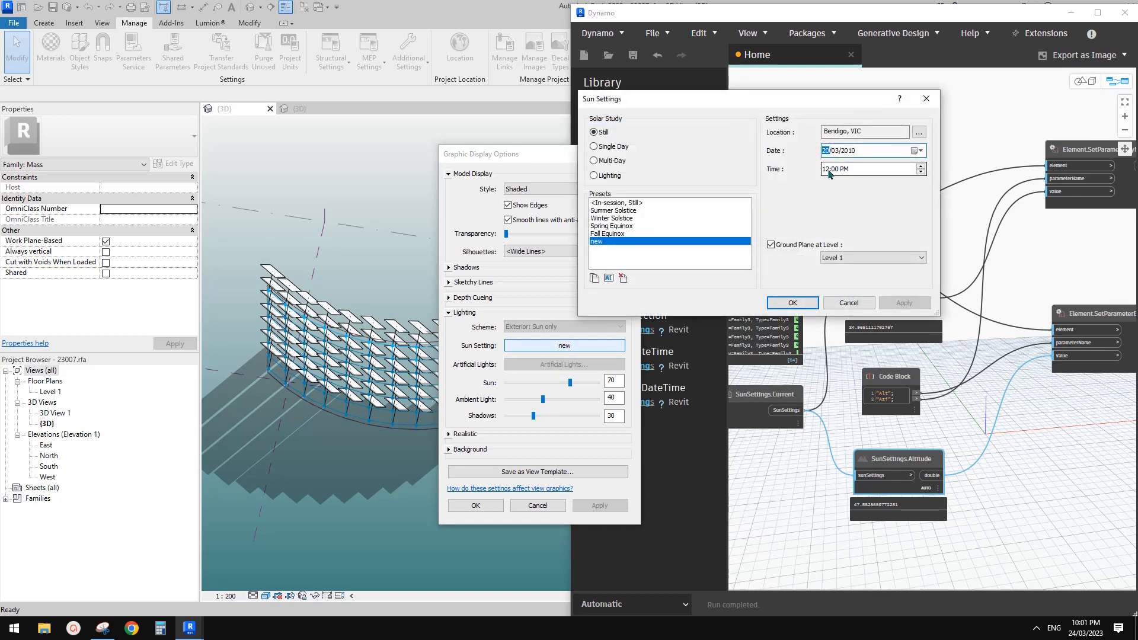
left_click(829, 170)
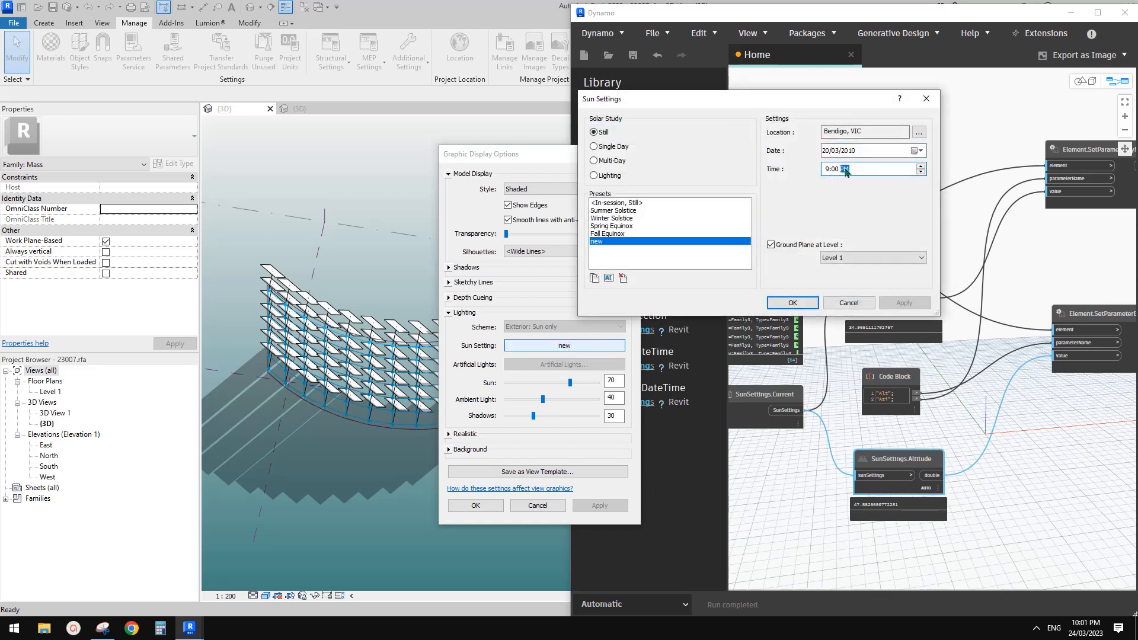
type("a")
left_click(794, 303)
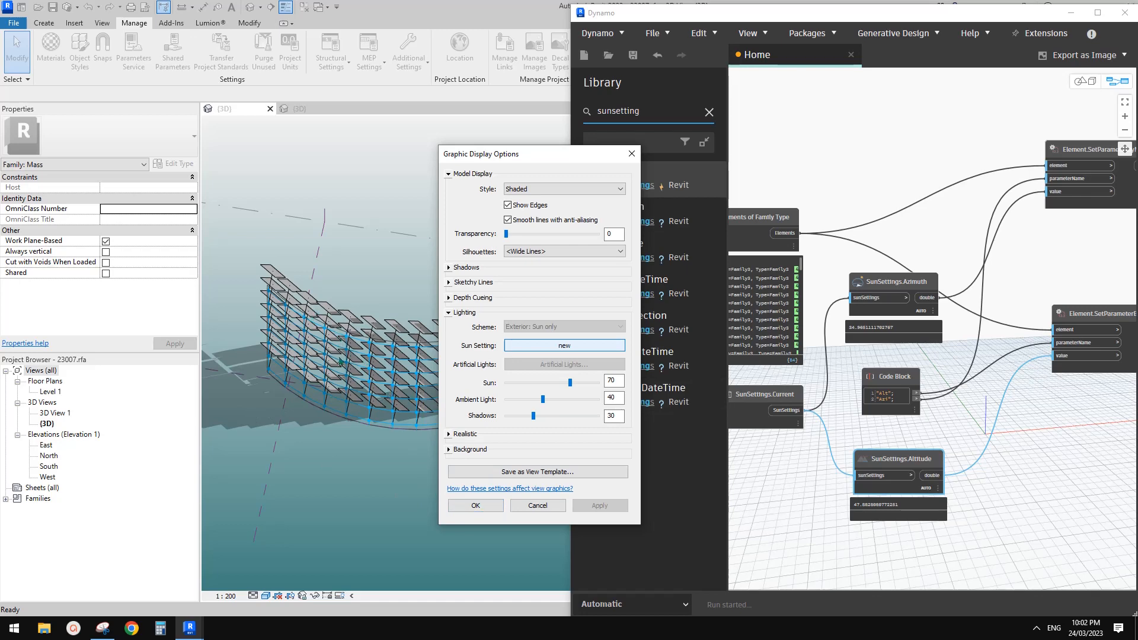
left_click(477, 506)
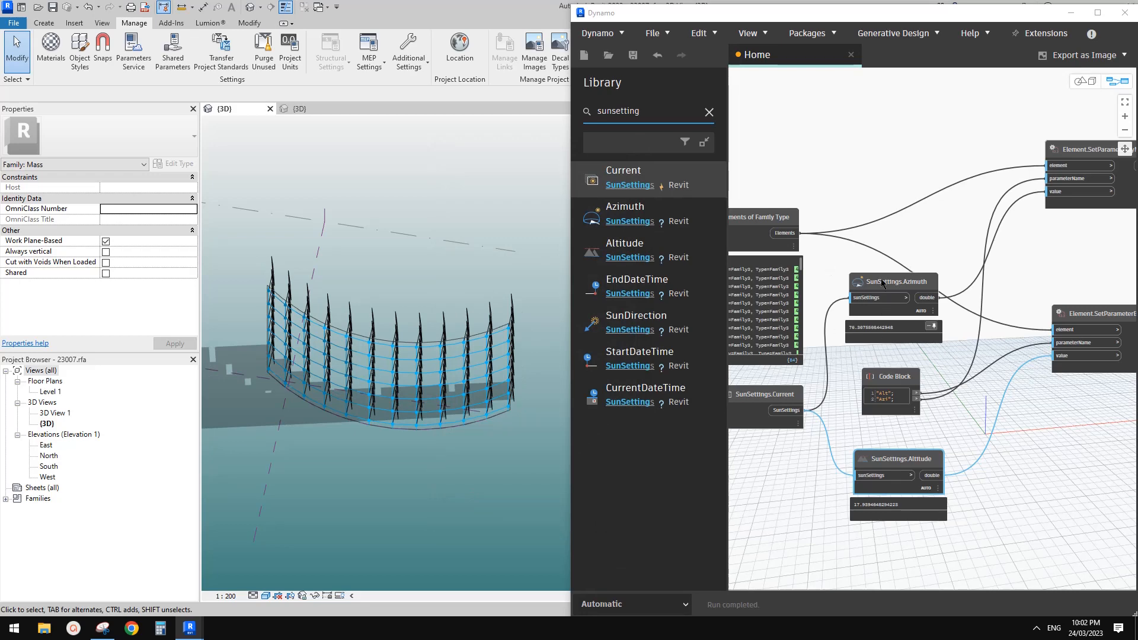
Set the time of the 3D view's "new" sun setting to 7:00 PM and accept the graphic display options
middle_click_drag(379, 332, 166, 284, "shift")
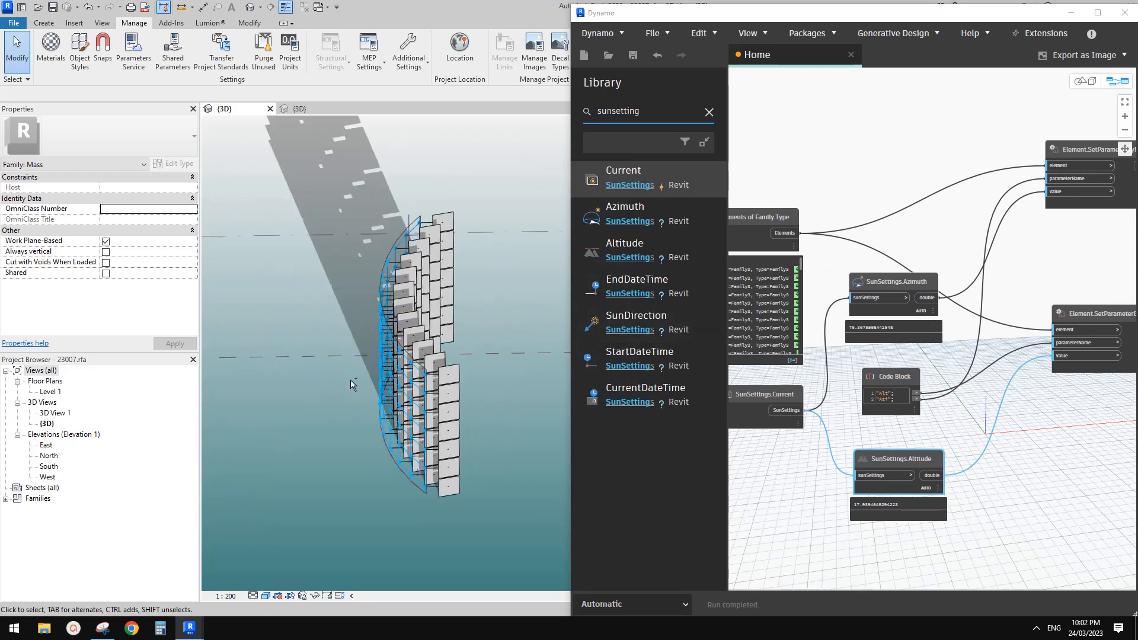
middle_click_drag(353, 385, 477, 467, "shift")
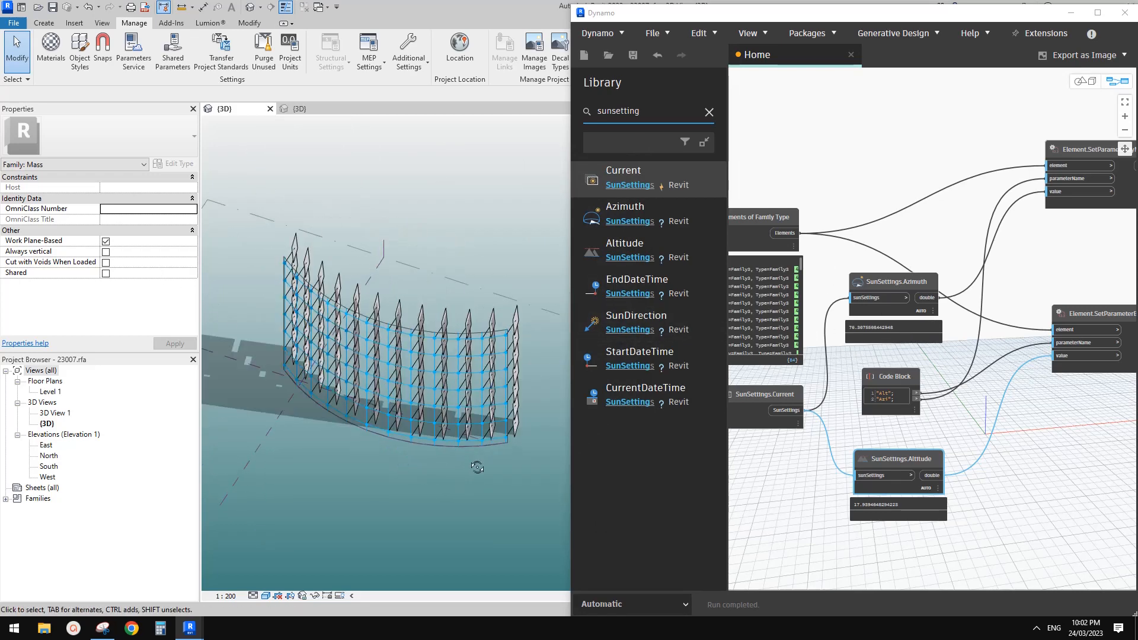
left_click(269, 596)
left_click(315, 521)
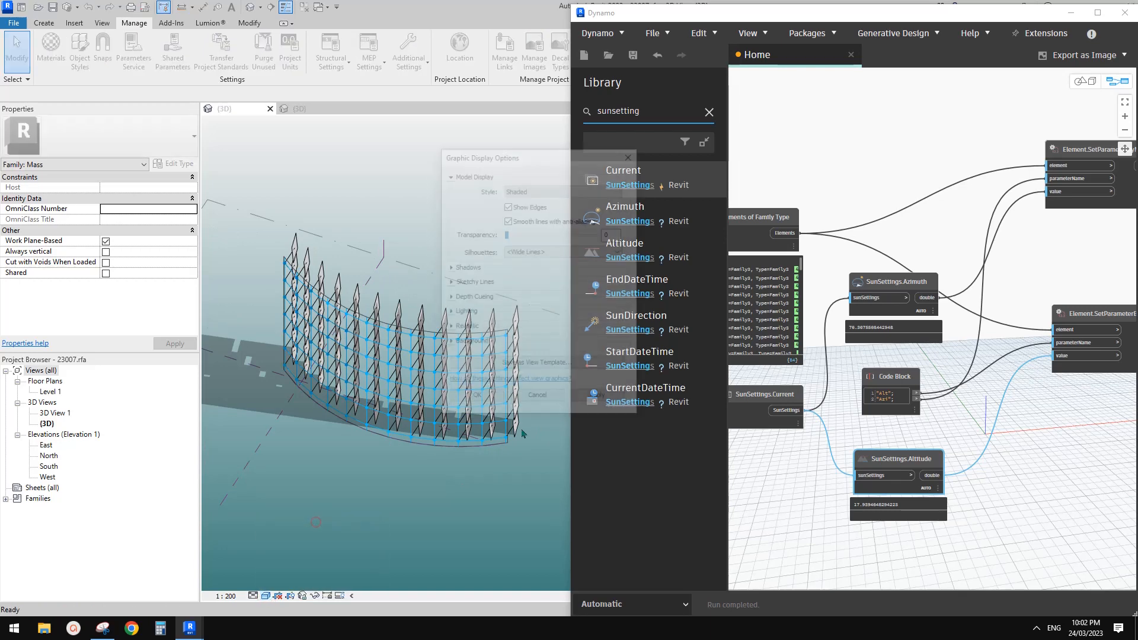
left_click(450, 313)
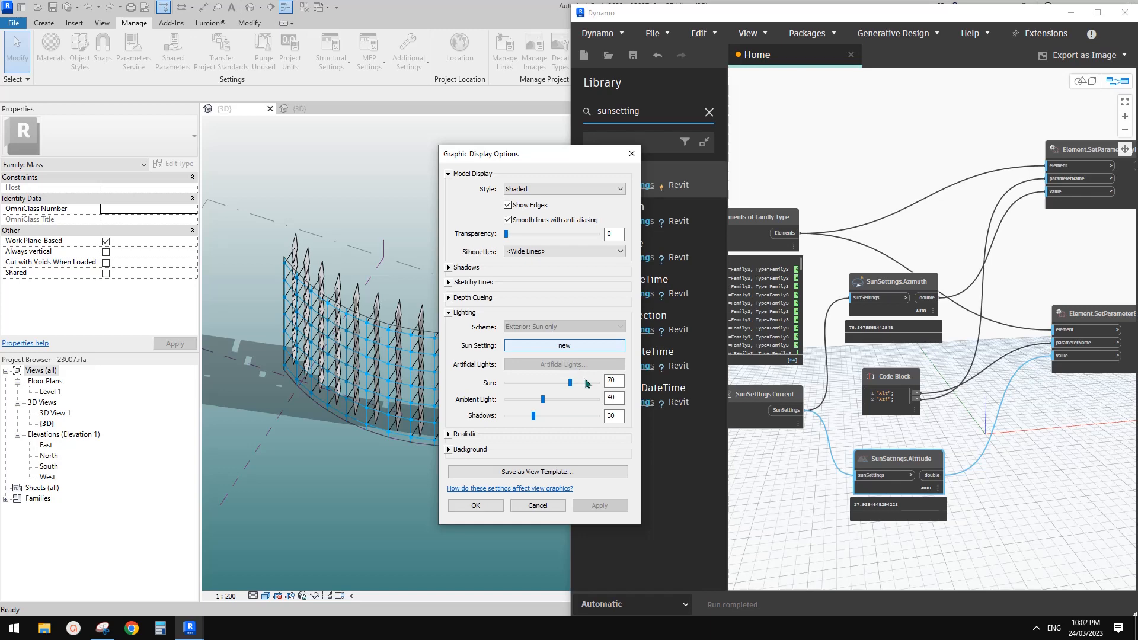
left_click(575, 350)
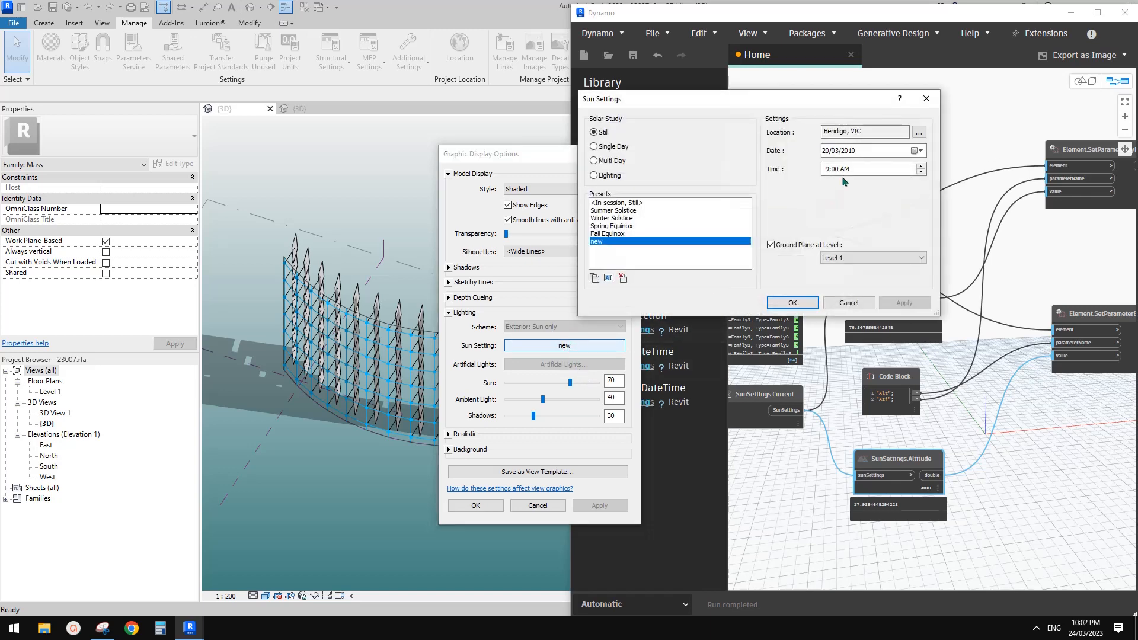
left_click(830, 170)
left_click(846, 171)
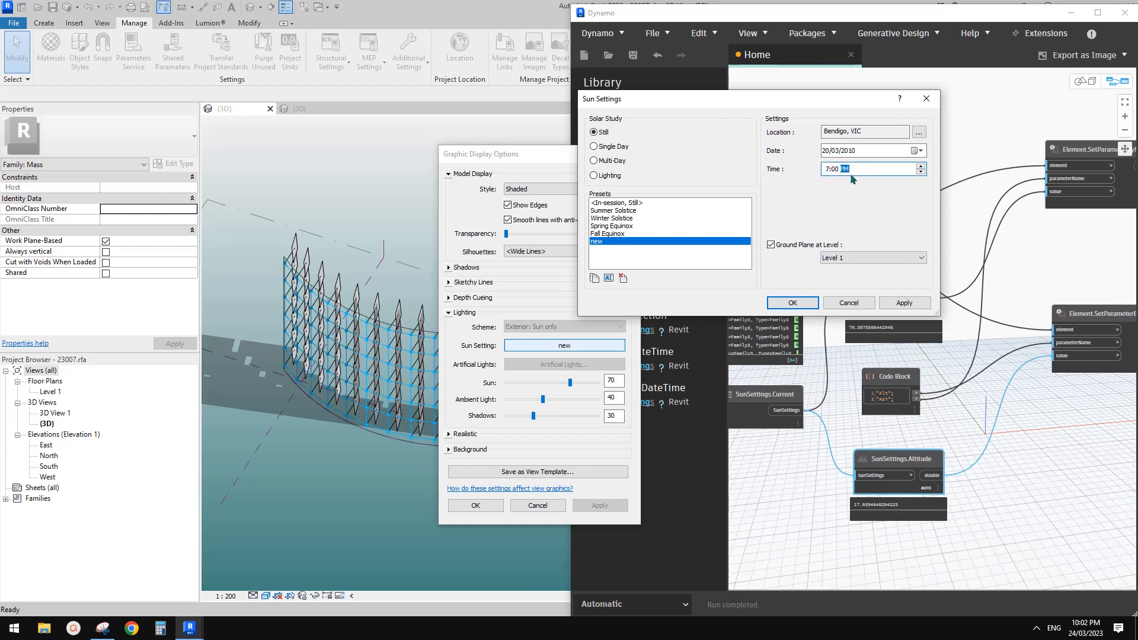
left_click(902, 304)
left_click(794, 304)
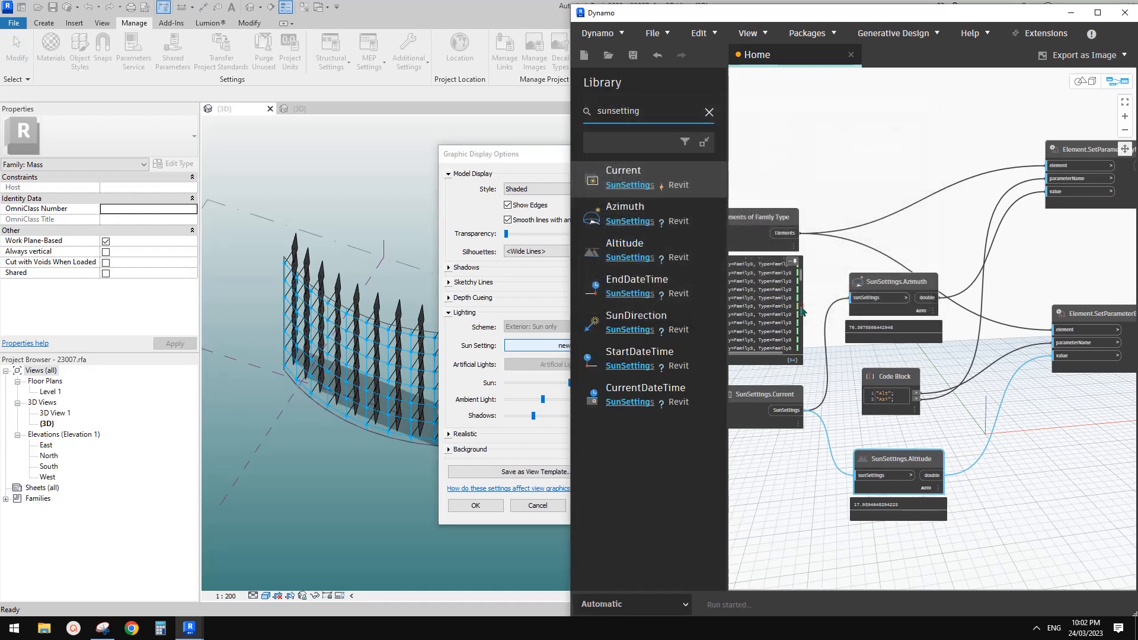
left_click(496, 507)
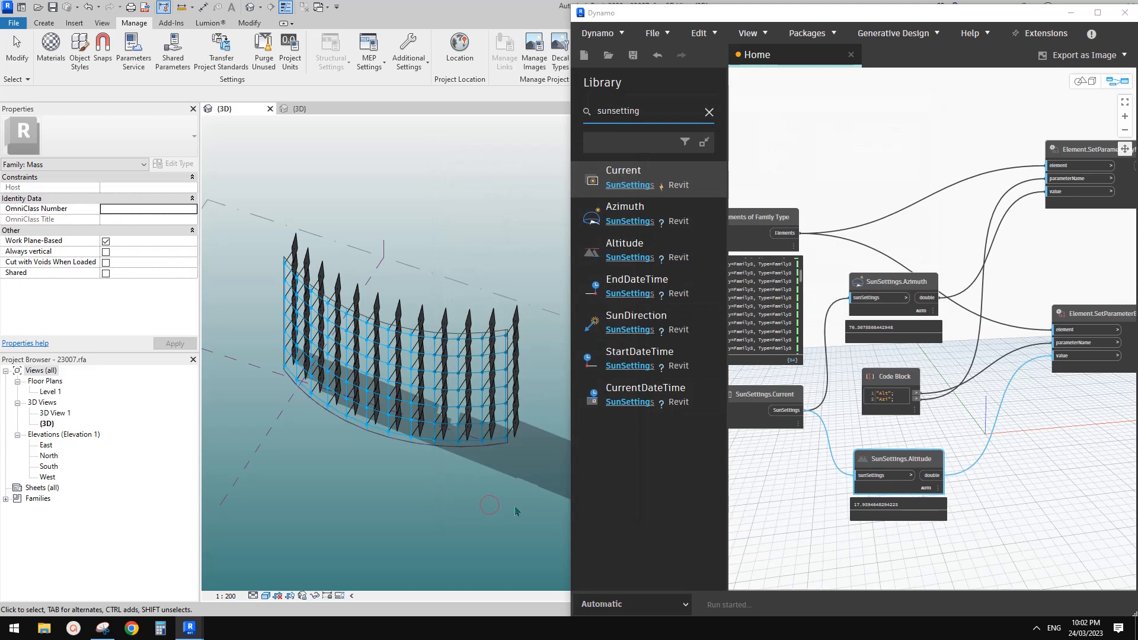
Examine the panels' orientation and shadows from several angles, and read the outputs of the SunSettings.Azimuth and SunSettings.Altitude nodes
middle_click_drag(525, 418, 598, 393, "shift")
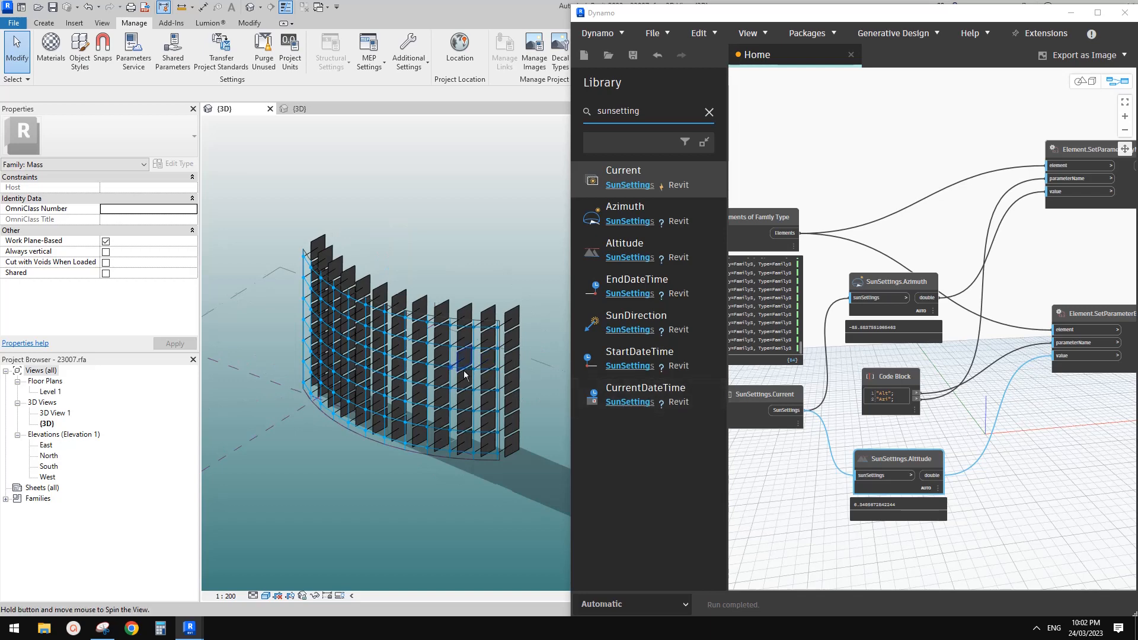
middle_click_drag(464, 373, 542, 349, "shift")
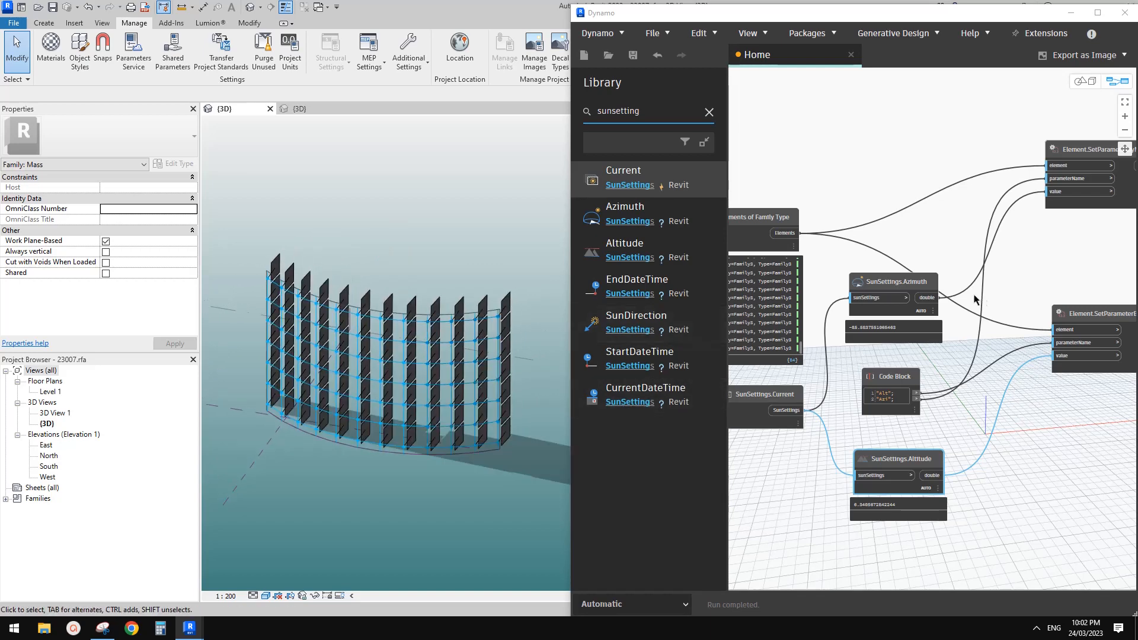
scroll(872, 365, "up", 3)
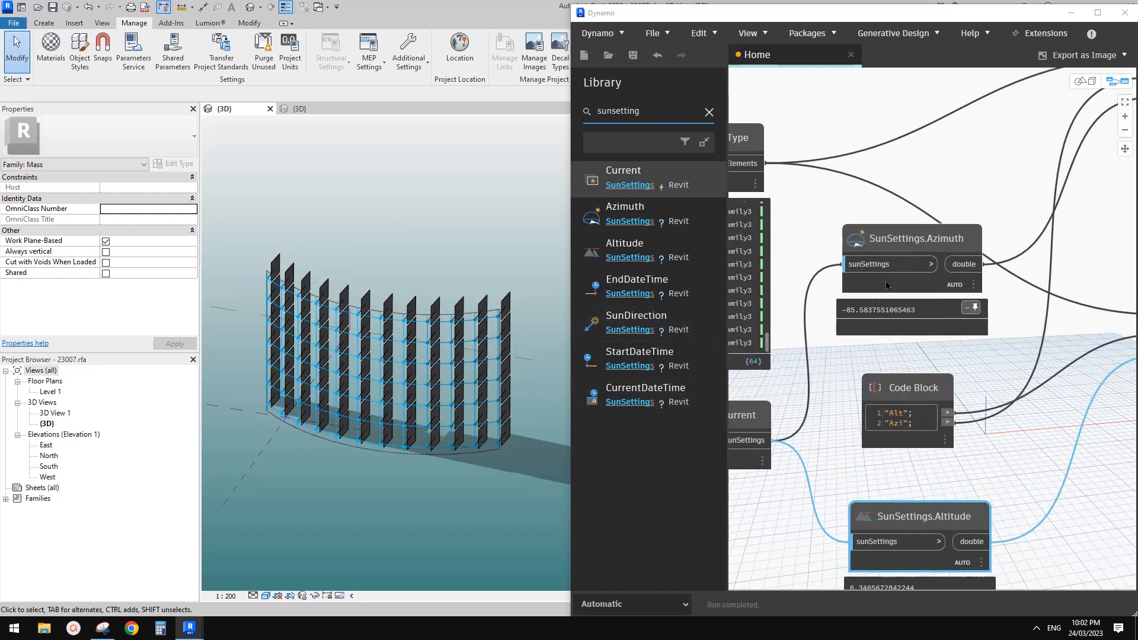
scroll(388, 337, "down", 3)
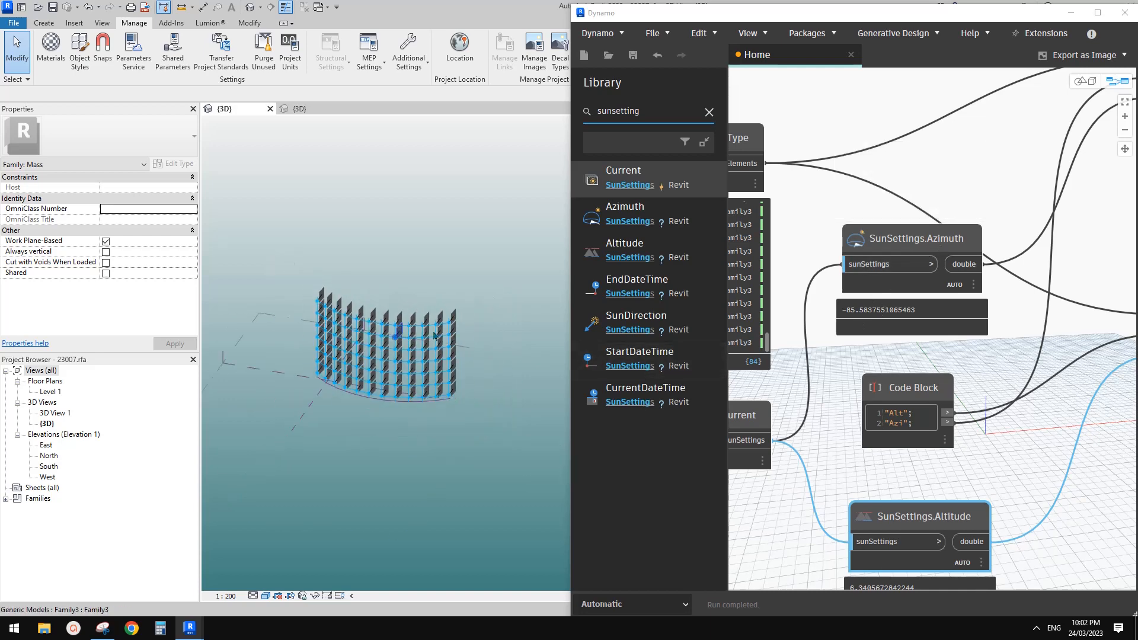
middle_click_drag(388, 347, 350, 379, "shift")
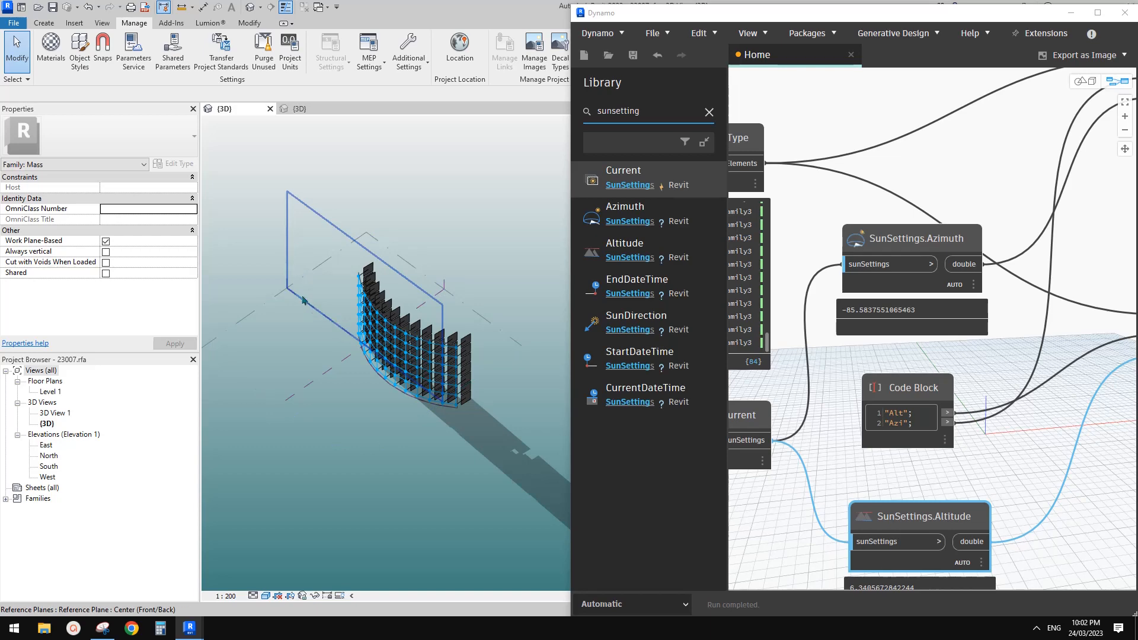
middle_click_drag(341, 333, 324, 290)
middle_click_drag(841, 445, 854, 331)
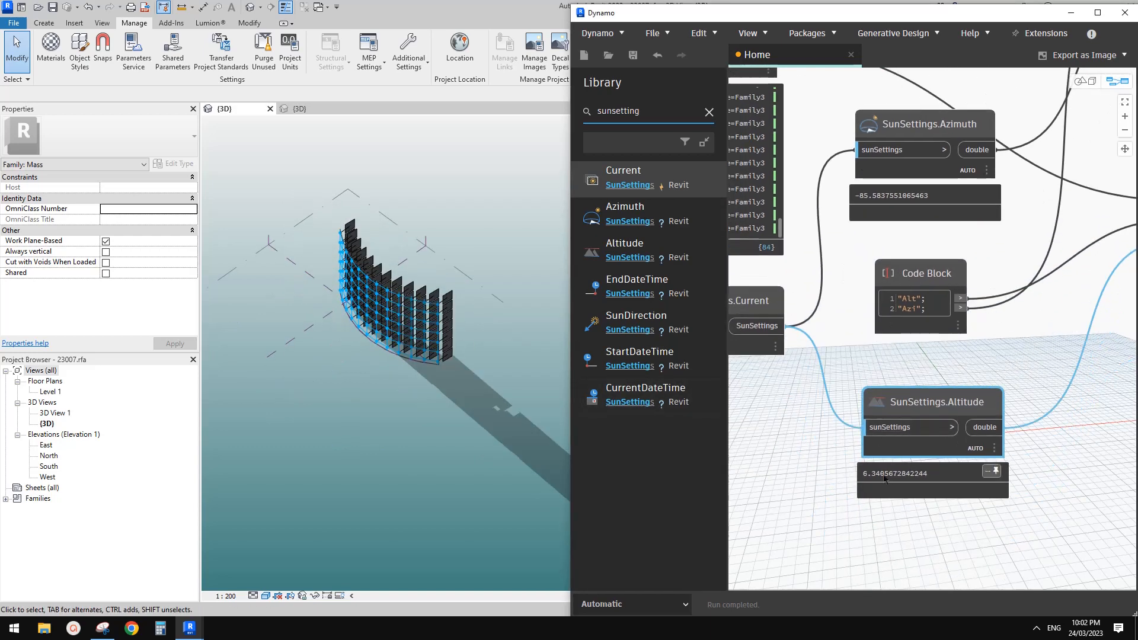
middle_click_drag(409, 350, 474, 320, "shift")
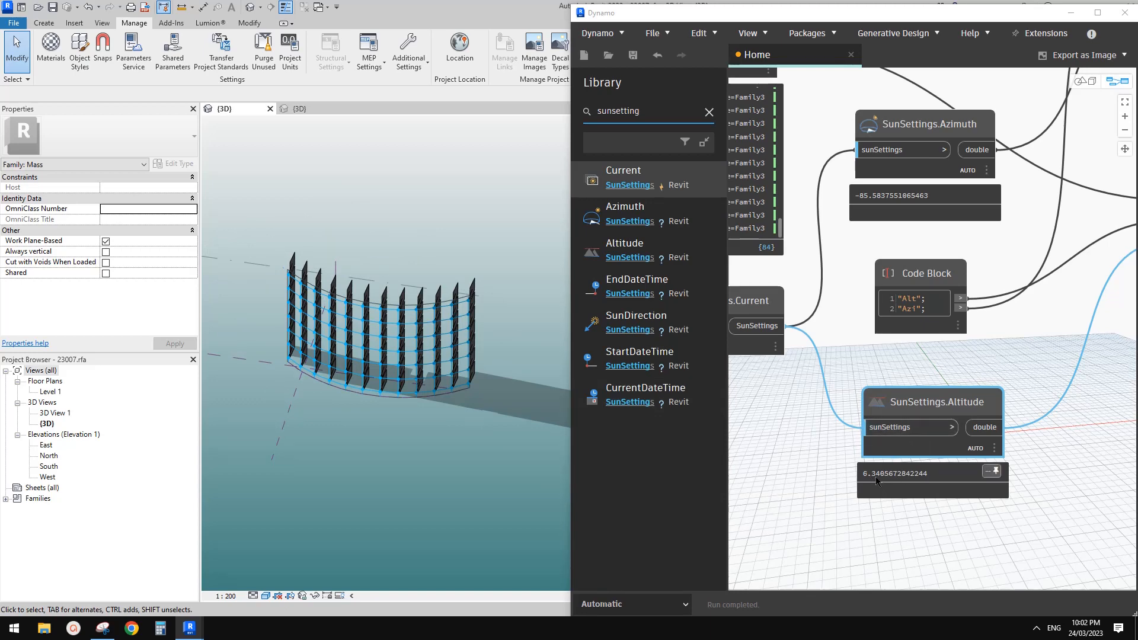
middle_click_drag(409, 356, 419, 362, "shift")
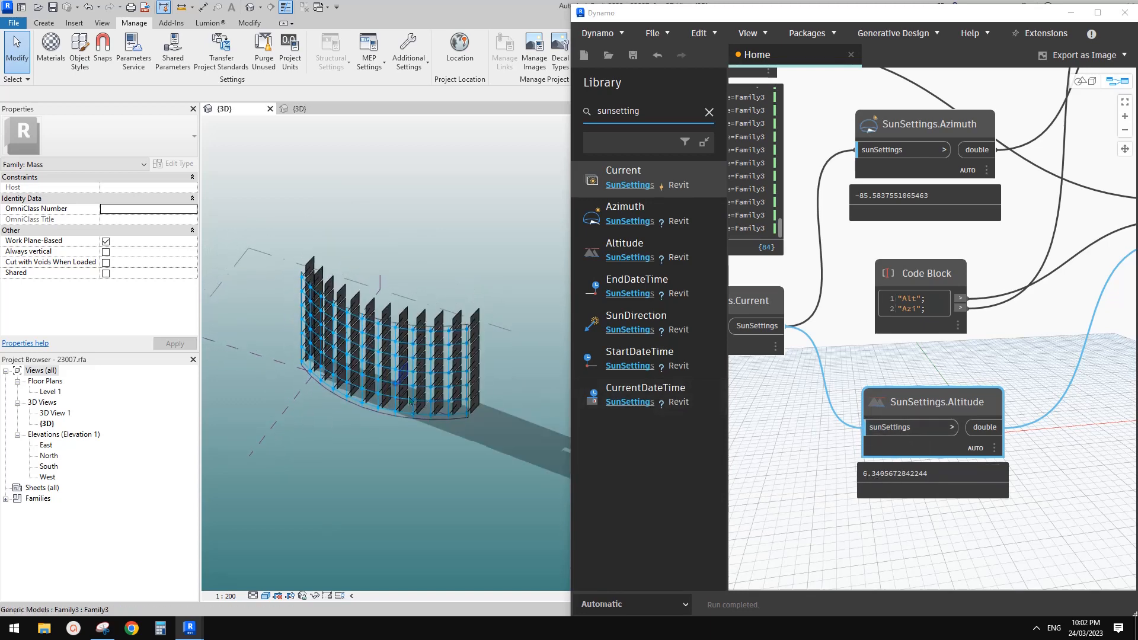
Change the "new" sun setting's time to 8:00 PM and accept the view's graphic display options
left_click(266, 595)
left_click(284, 517)
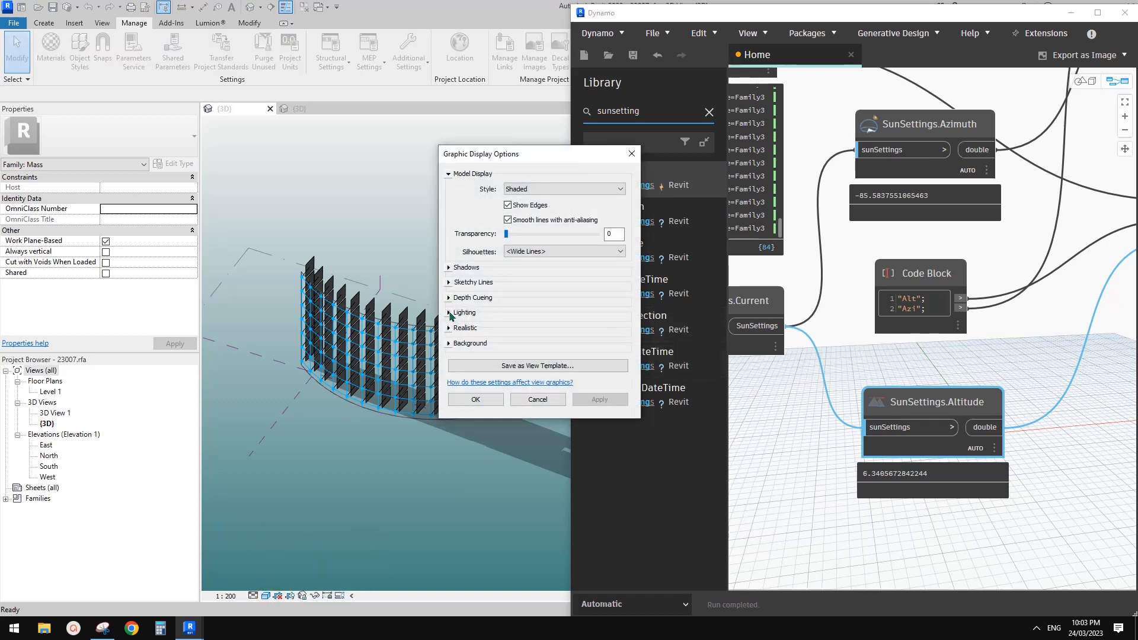
left_click(449, 312)
left_click(573, 350)
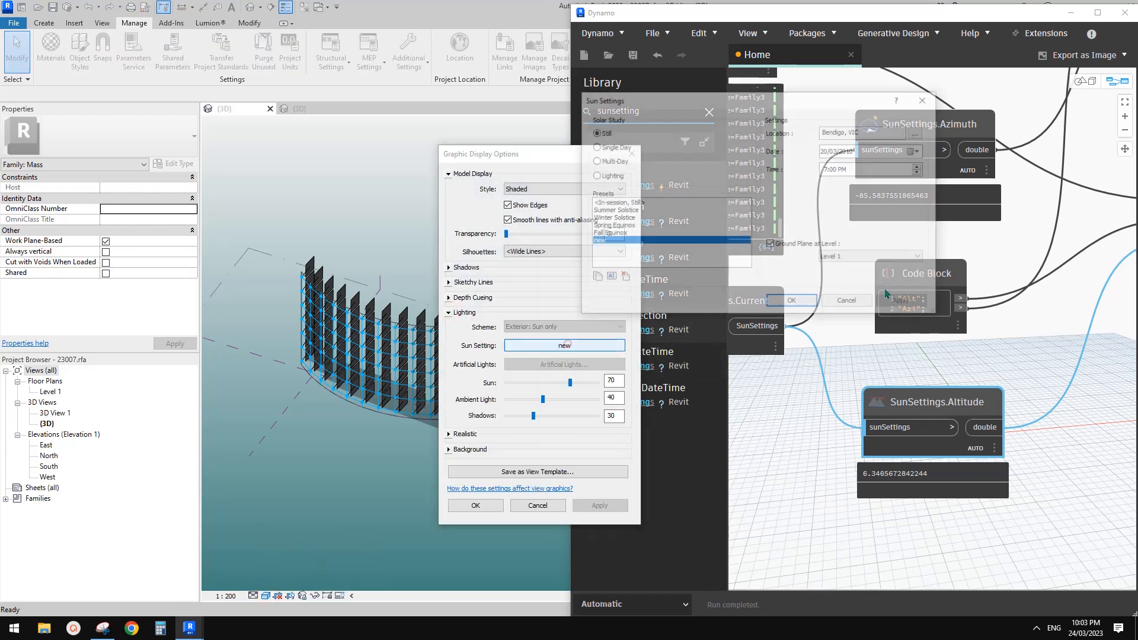
left_click(828, 170)
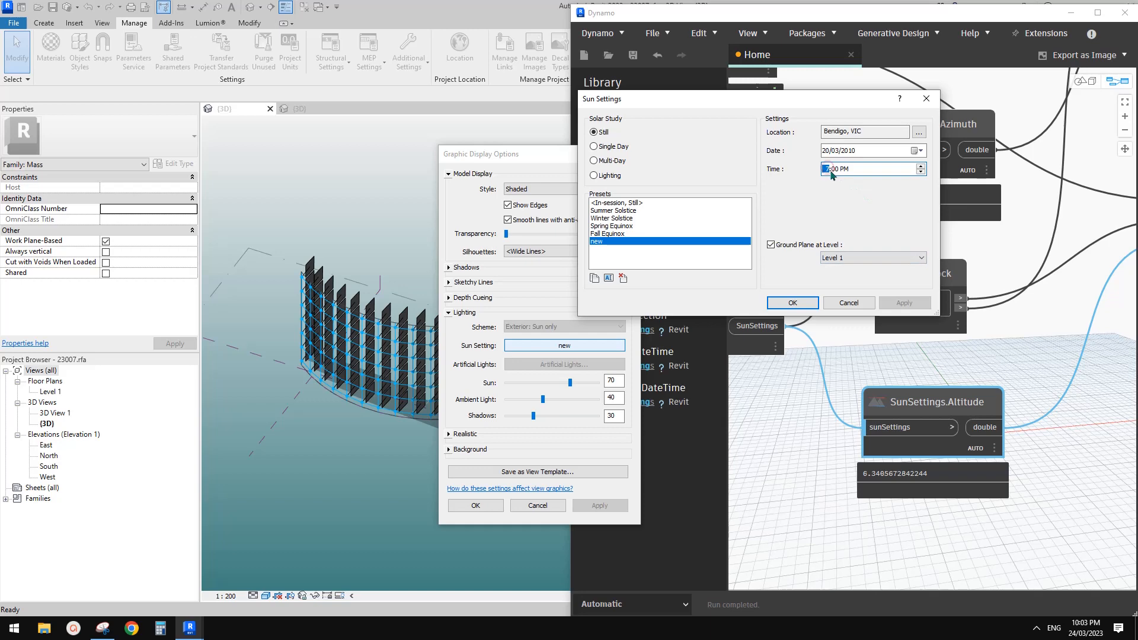
left_click(816, 300)
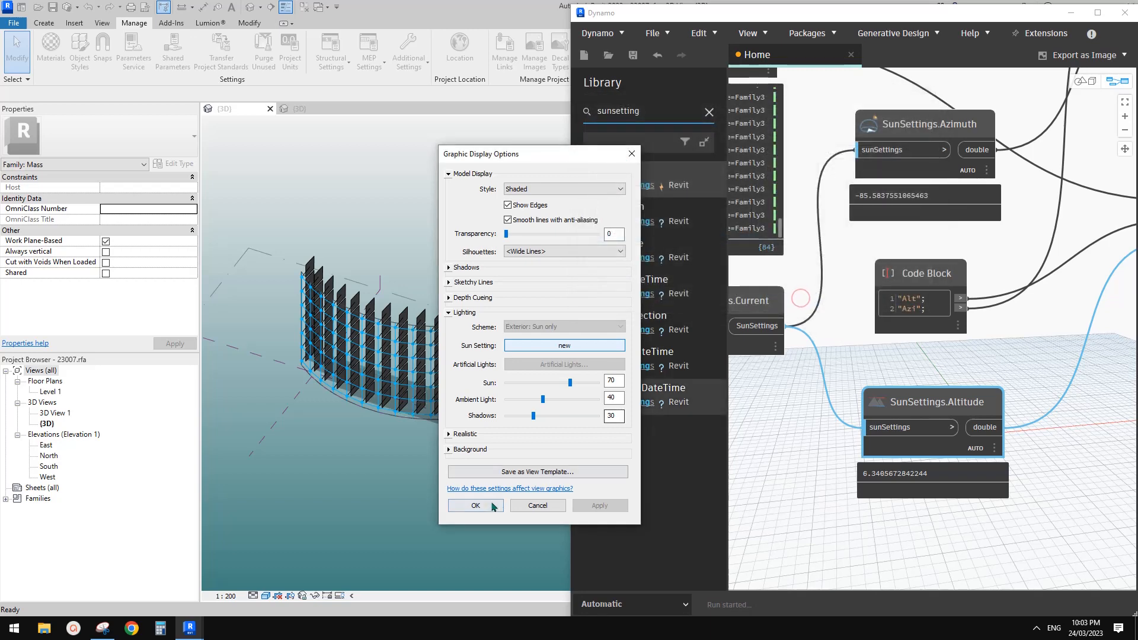
left_click(480, 506)
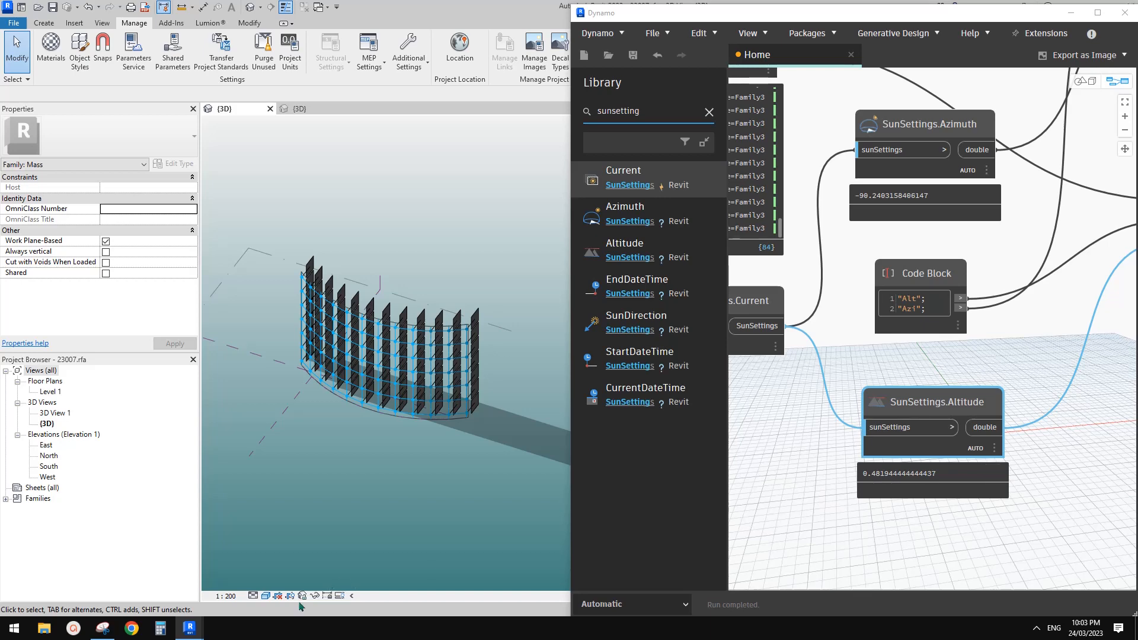
Set the "new" sun setting's time to 10:00 PM, accept the graphic display options, and check the SunSettings nodes' outputs
left_click(265, 595)
left_click(314, 518)
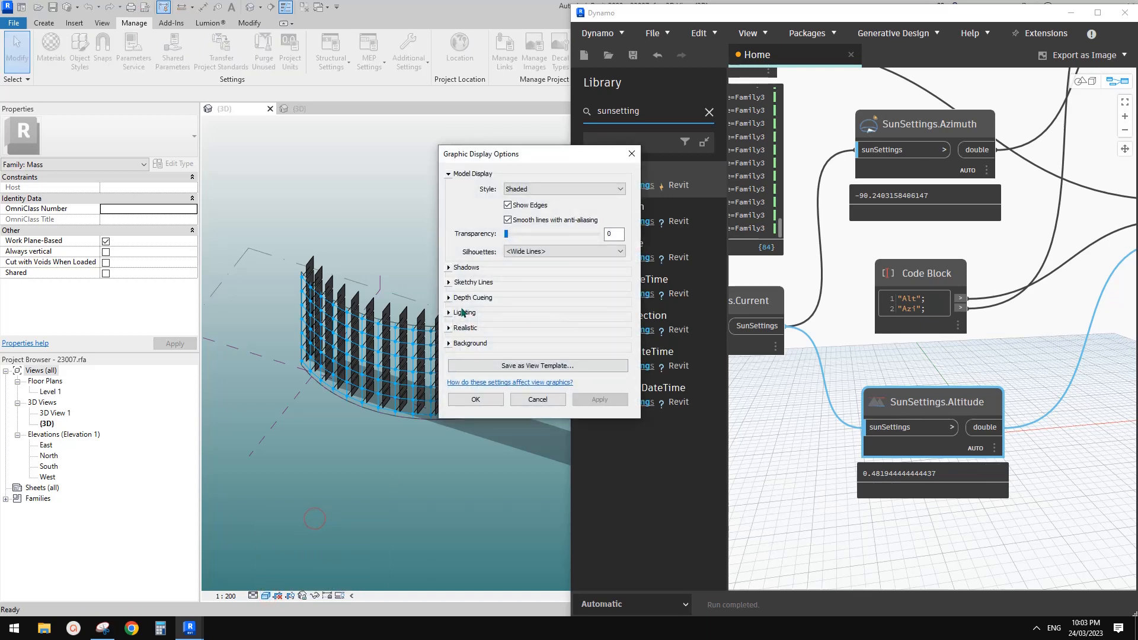
left_click(463, 313)
left_click(557, 345)
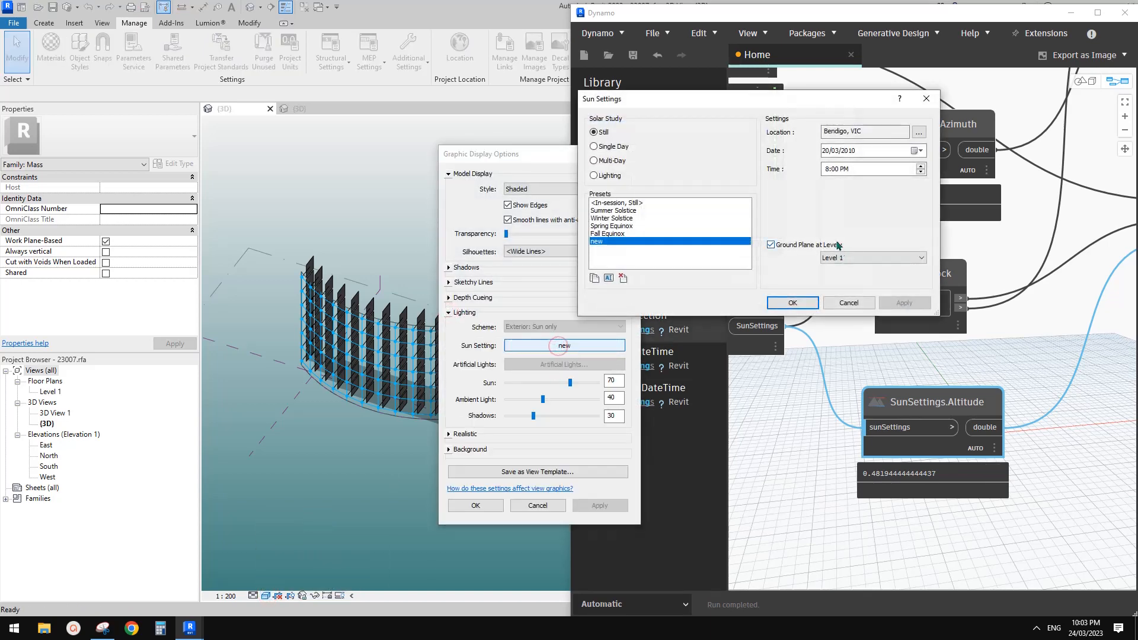
left_click(827, 169)
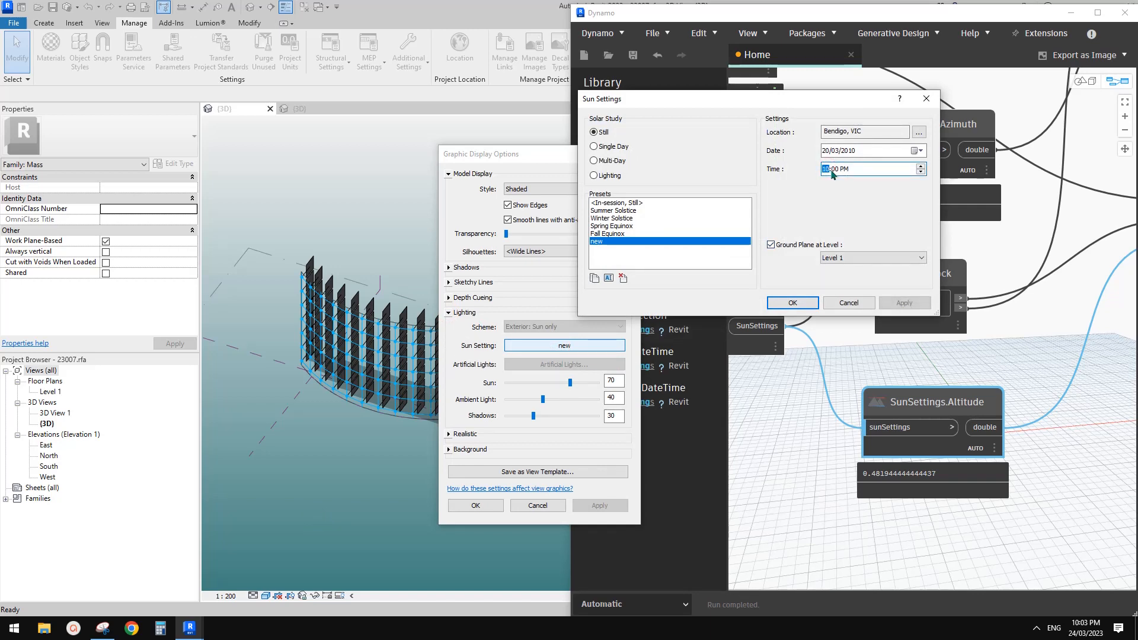
left_click(903, 302)
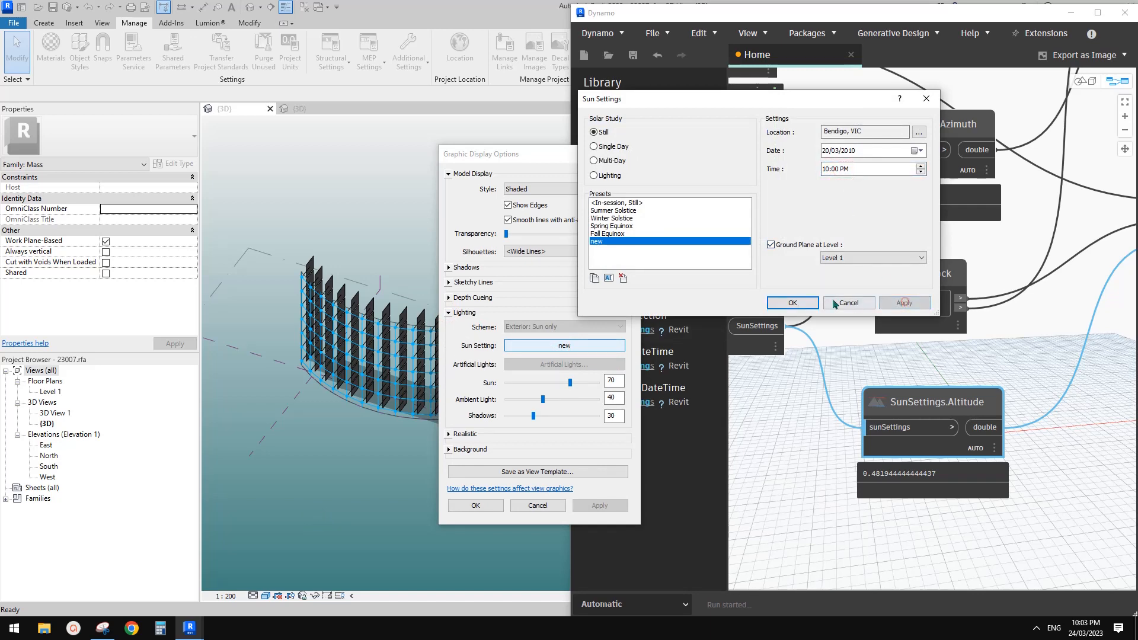
left_click(793, 303)
left_click(484, 504)
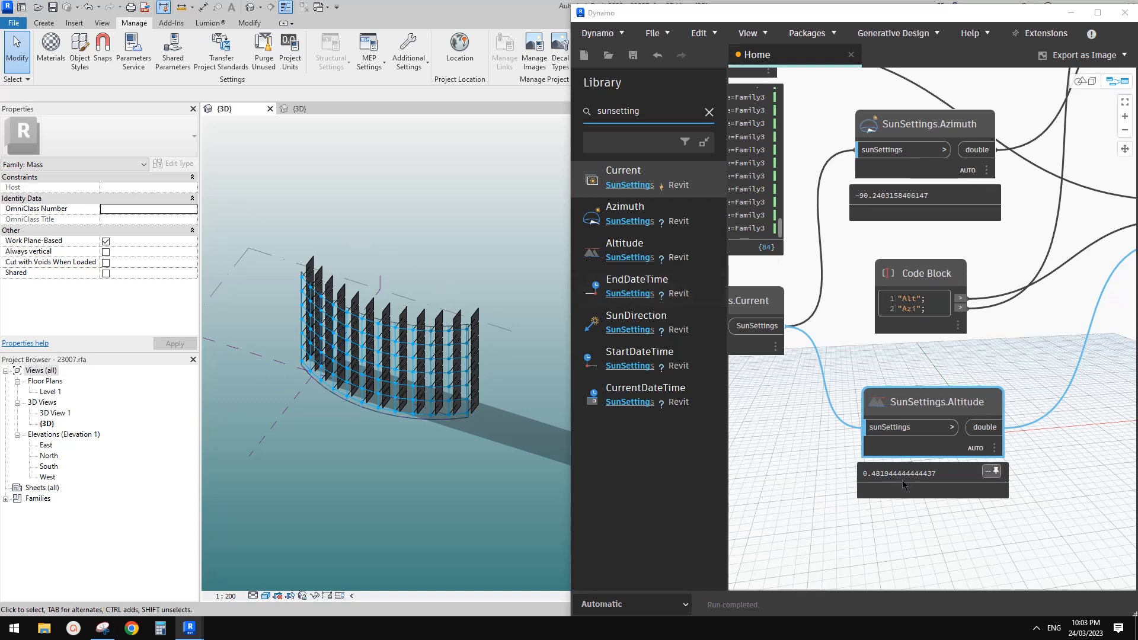
scroll(849, 458, "down", 2)
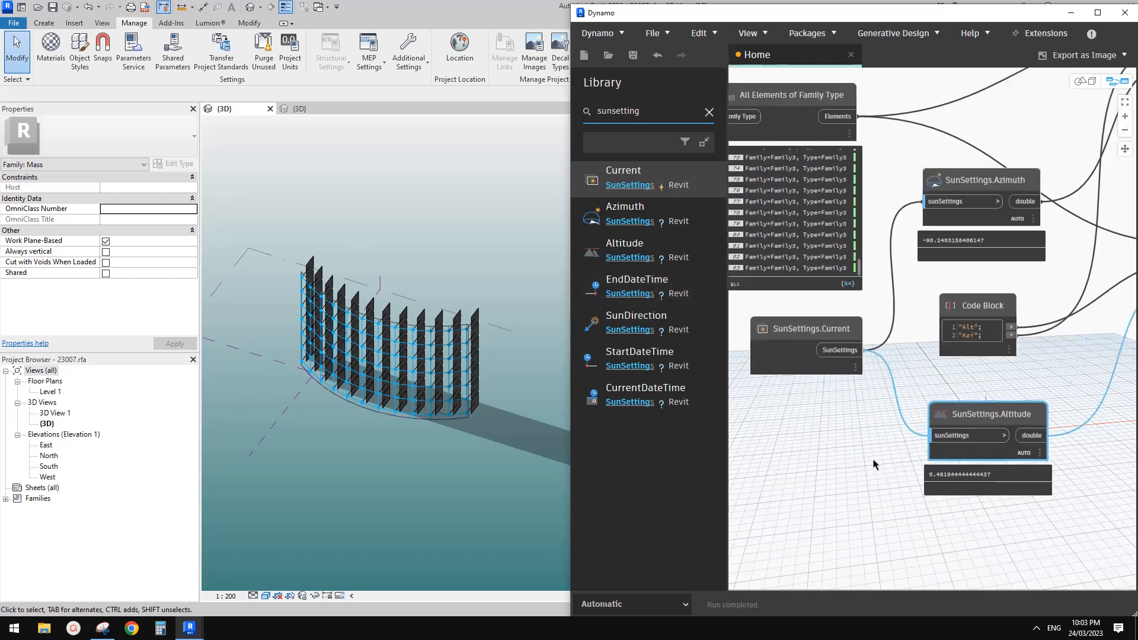
left_click(857, 366)
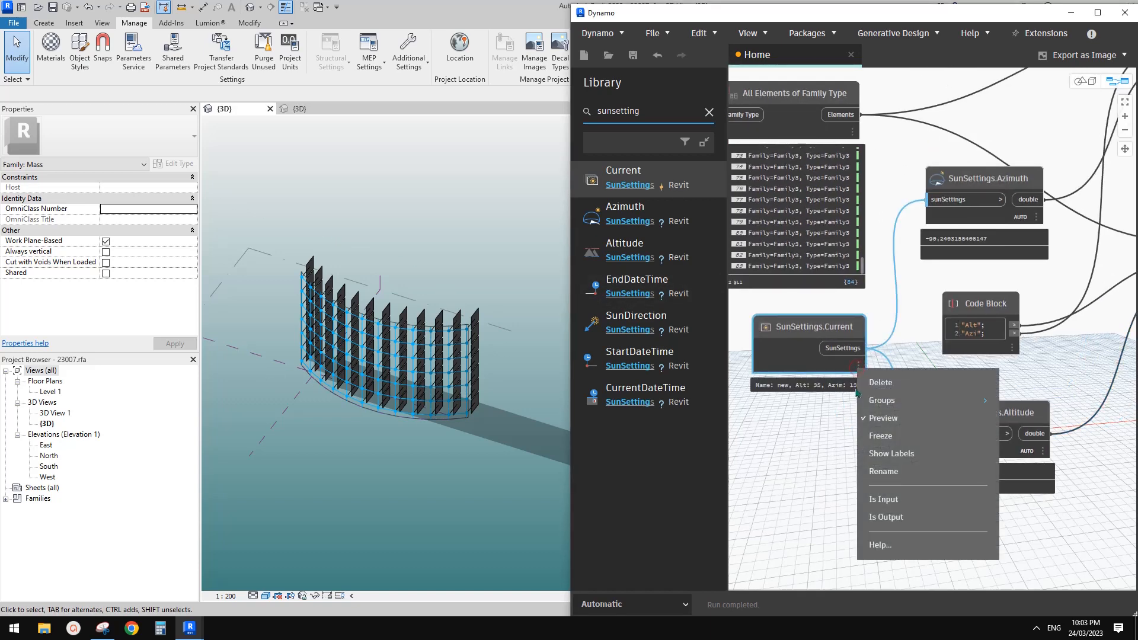
left_click(820, 429)
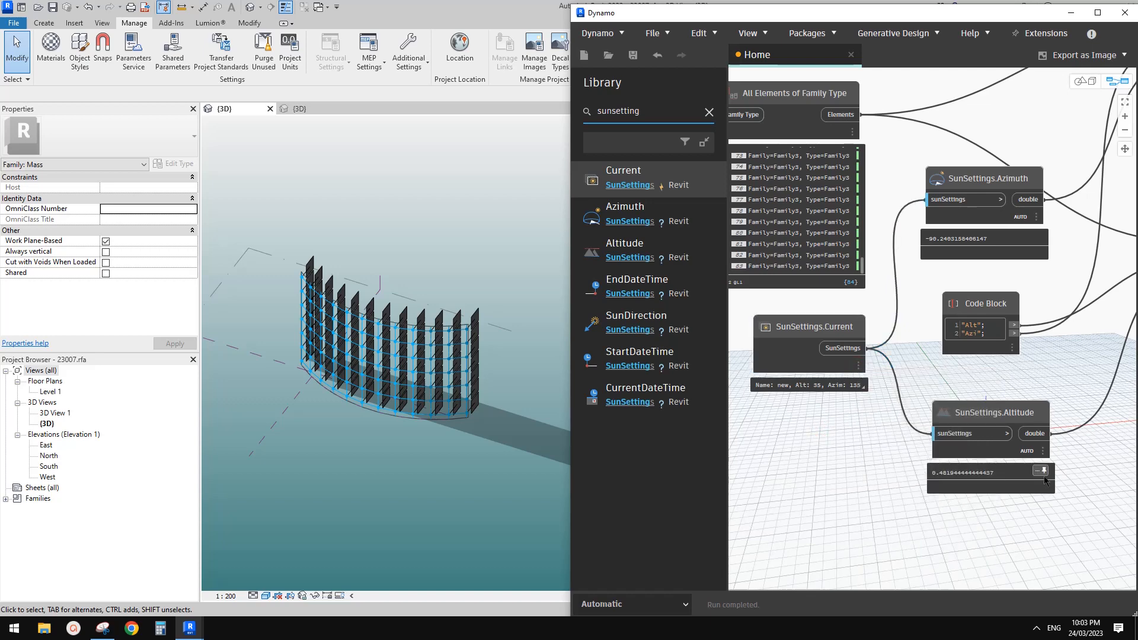
scroll(871, 443, "down", 1)
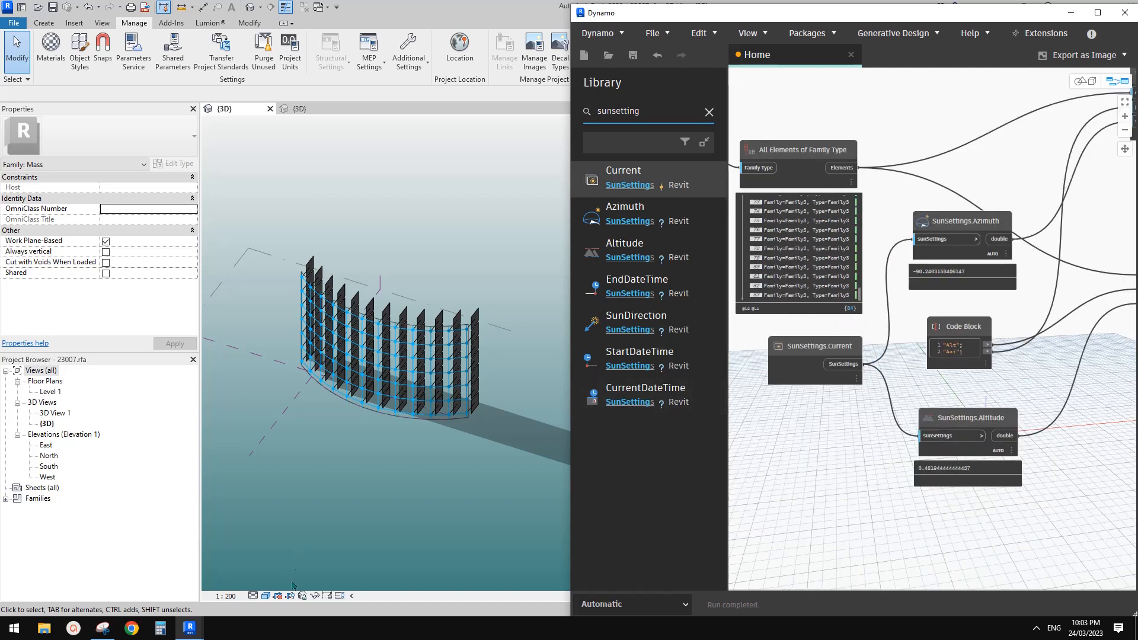
Set the "new" sun setting's time to 12:00 PM in the 3D view's graphic display options and accept the sun settings
left_click(270, 597)
left_click(319, 450)
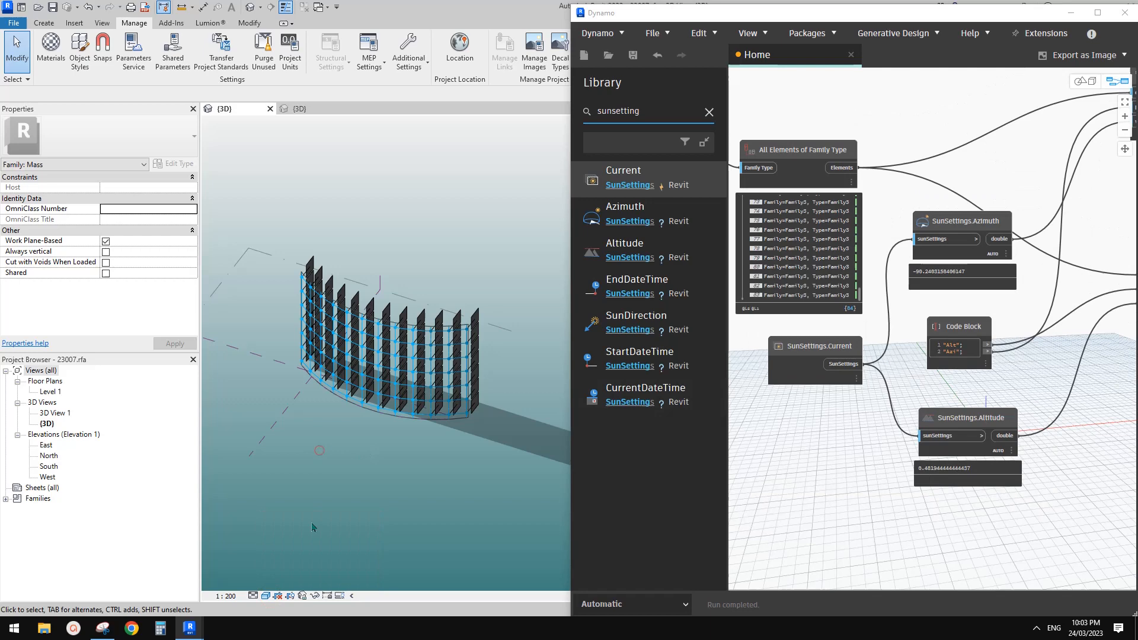
left_click(266, 596)
left_click(308, 518)
left_click(456, 313)
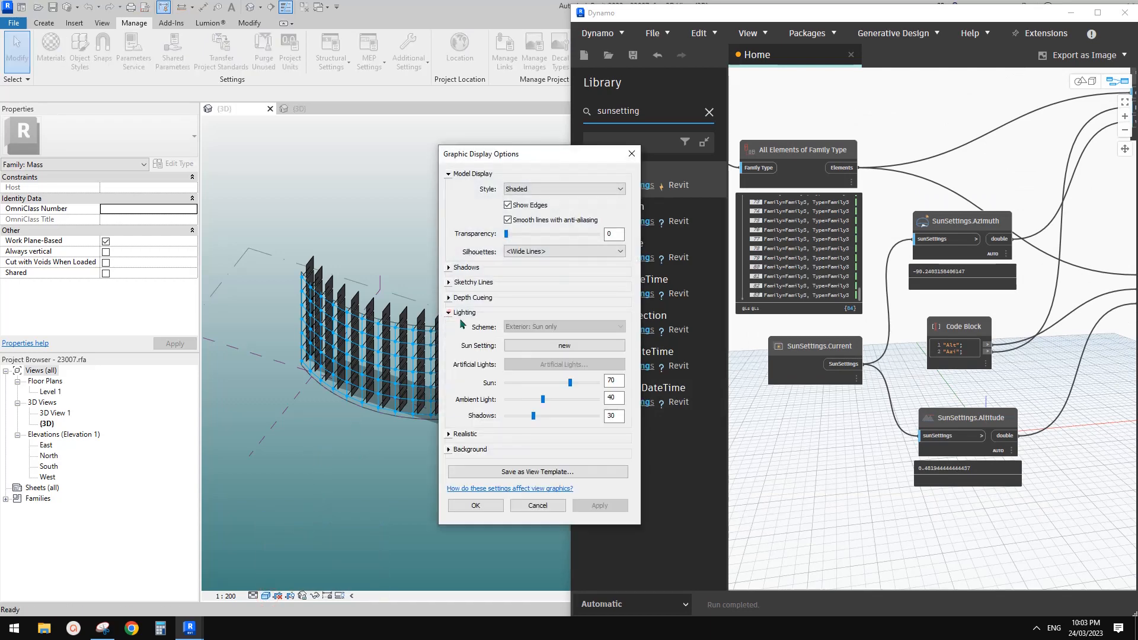
left_click(578, 347)
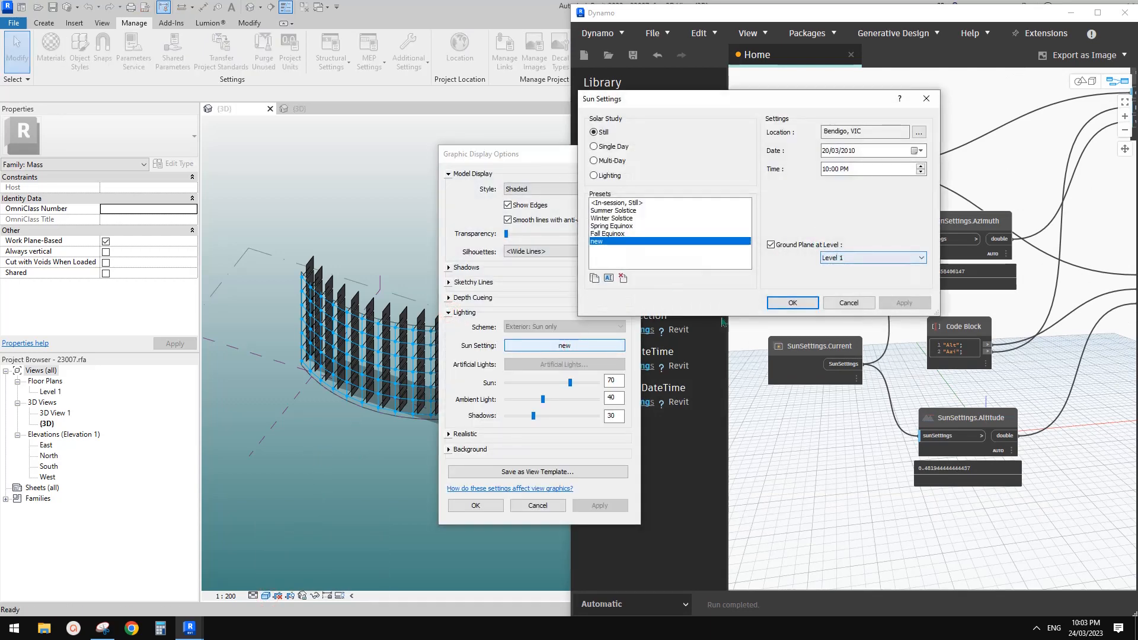
left_click(826, 169)
type("12")
left_click(846, 172)
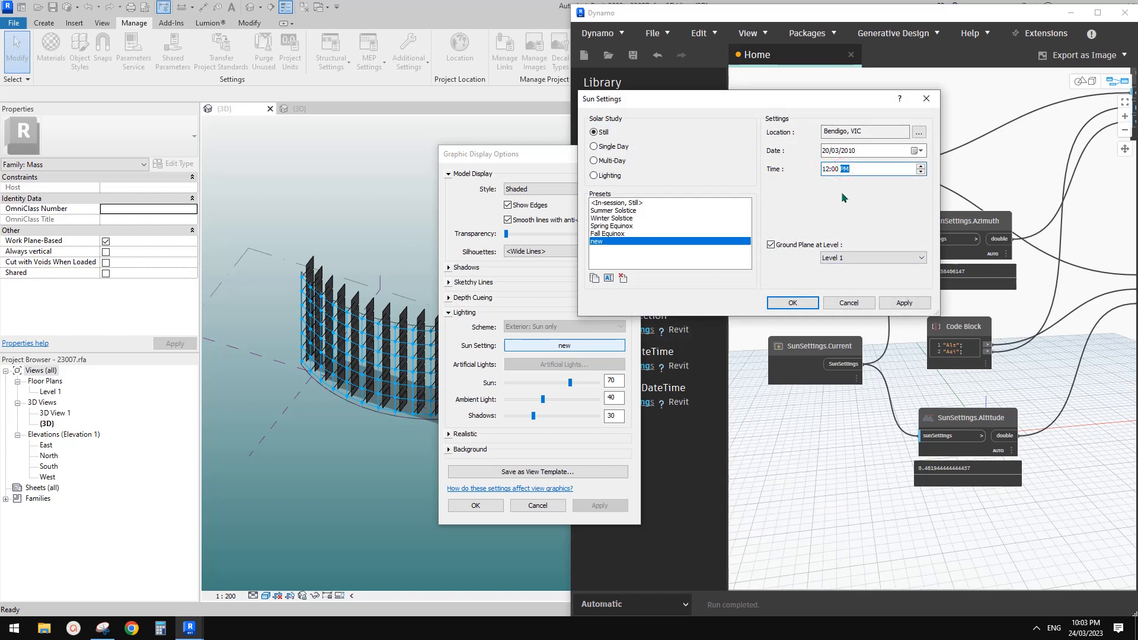
left_click(904, 302)
left_click(792, 303)
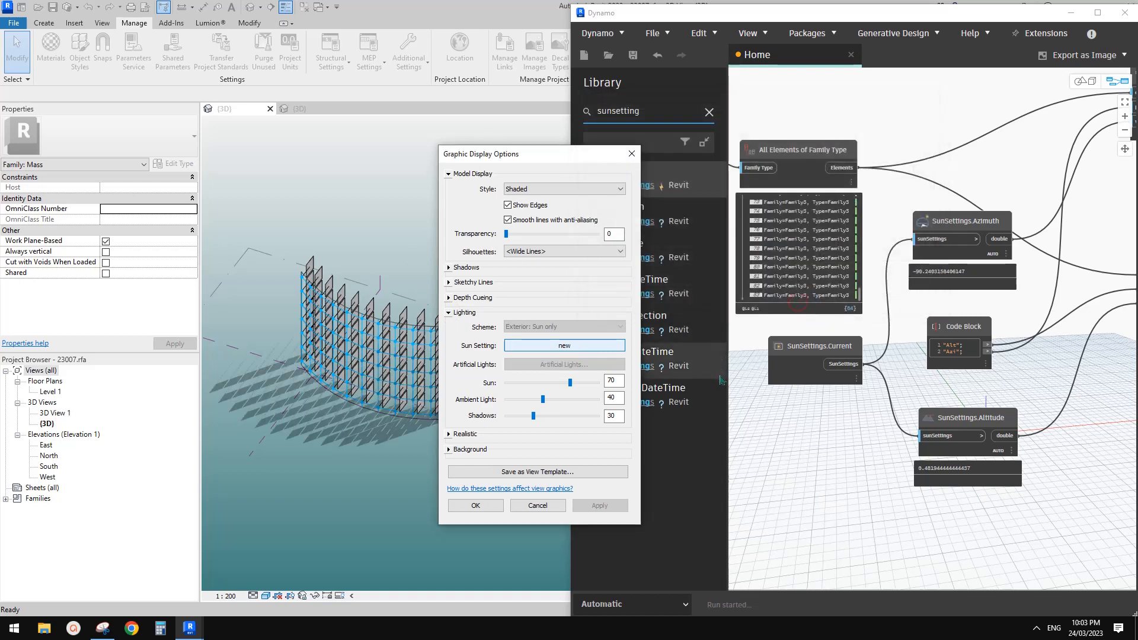
Recheck the "new" sun setting, accept the graphic display options, and inspect the panels' tilt and shadows from several angles
left_click(565, 346)
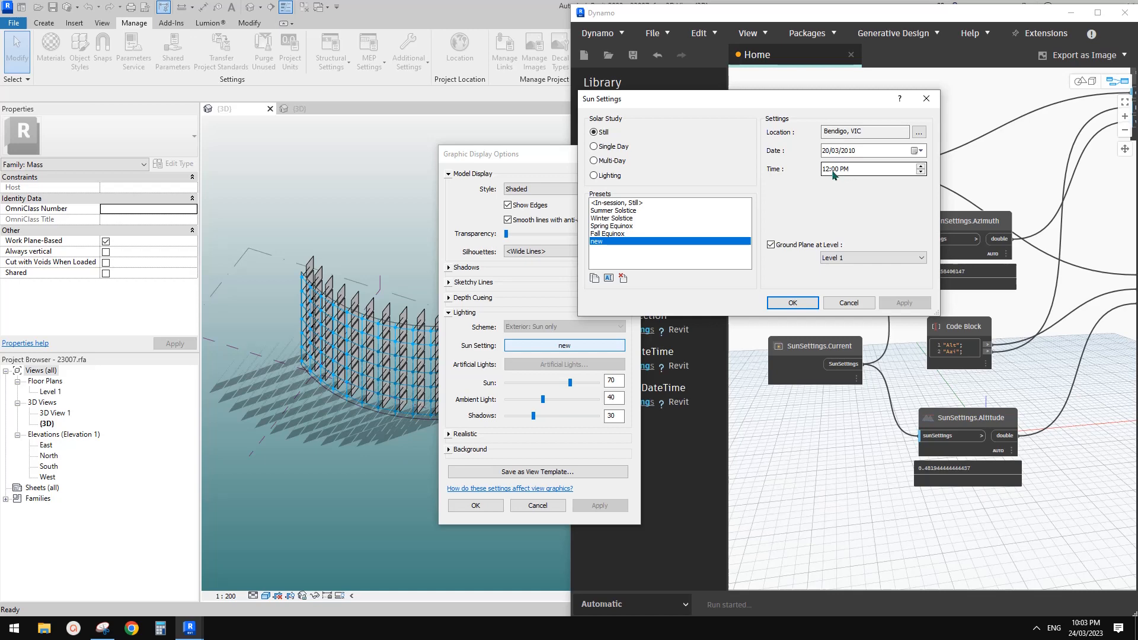
left_click(792, 303)
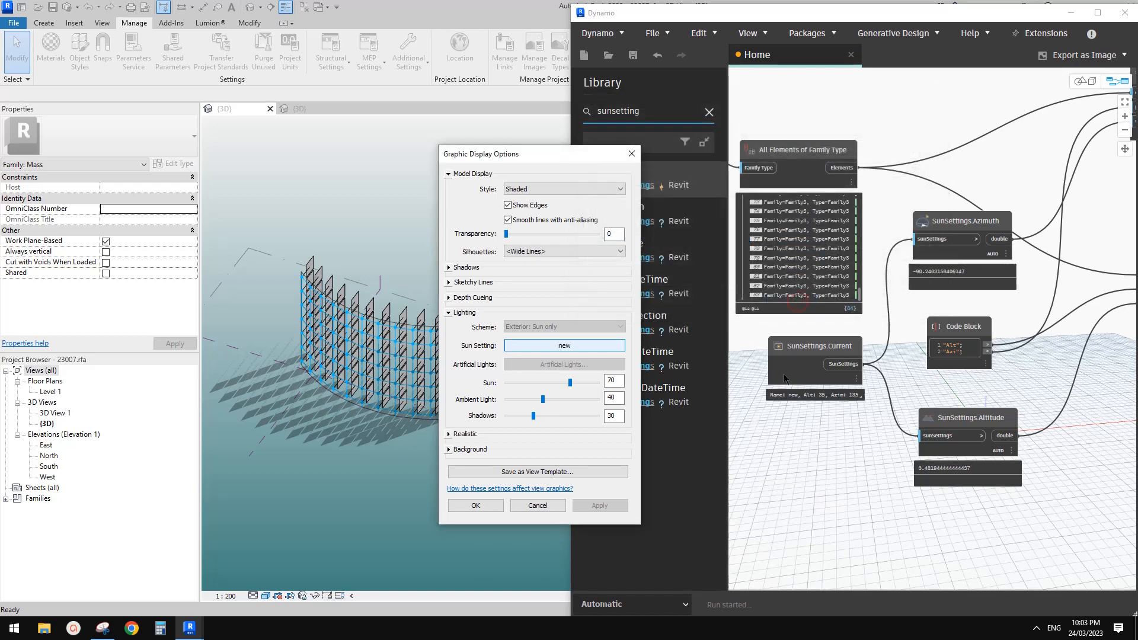
left_click(475, 507)
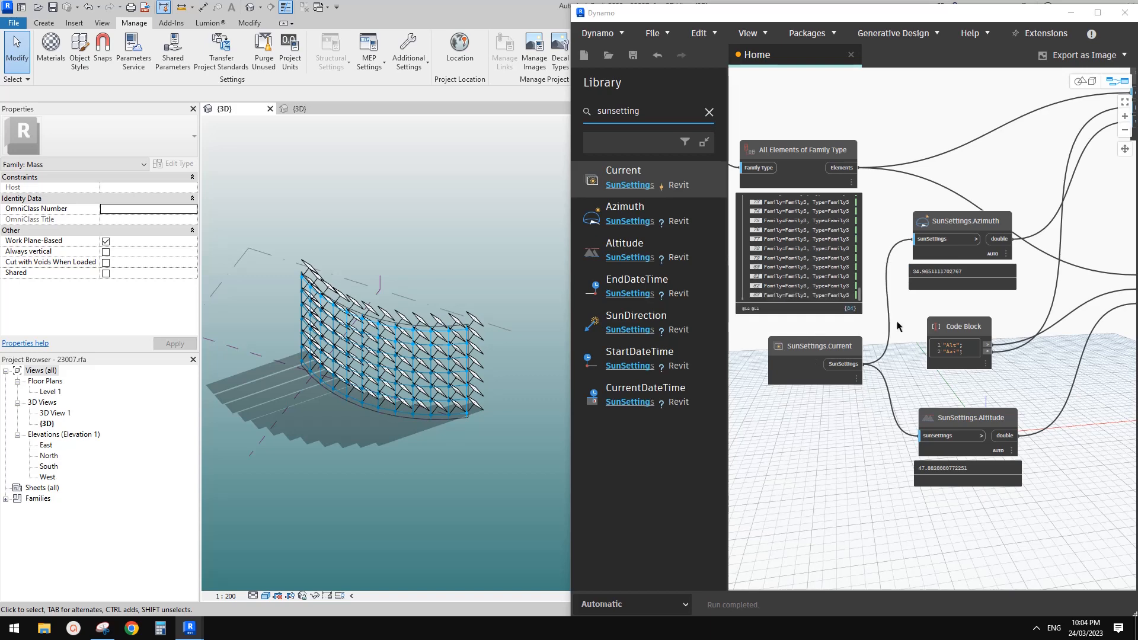
middle_click_drag(479, 419, 510, 485, "shift")
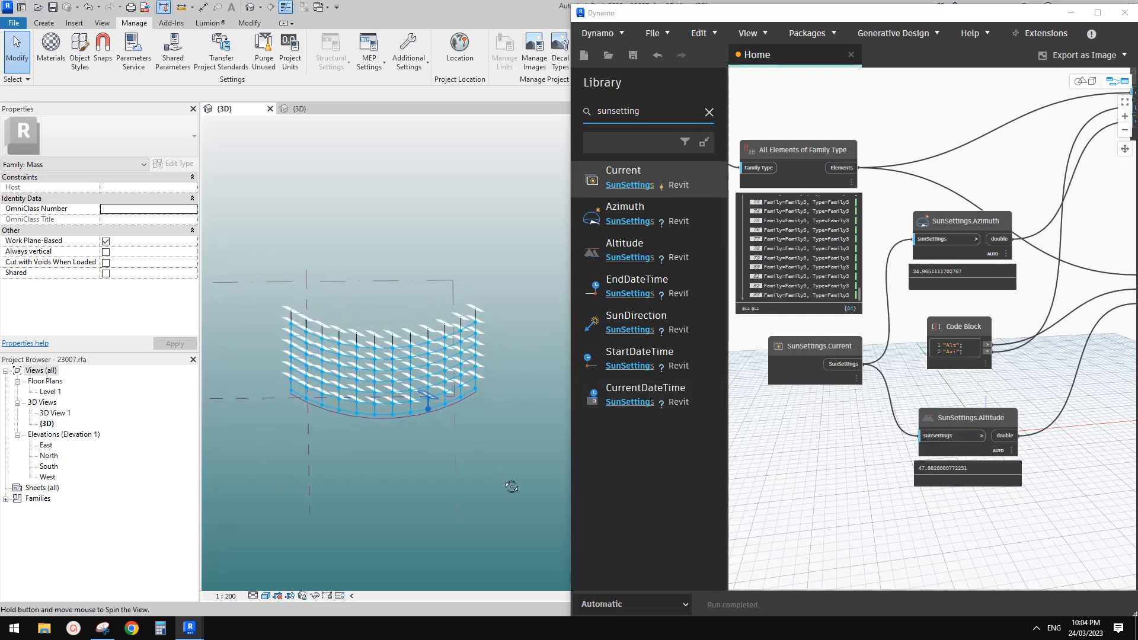
middle_click_drag(479, 424, 549, 431, "shift")
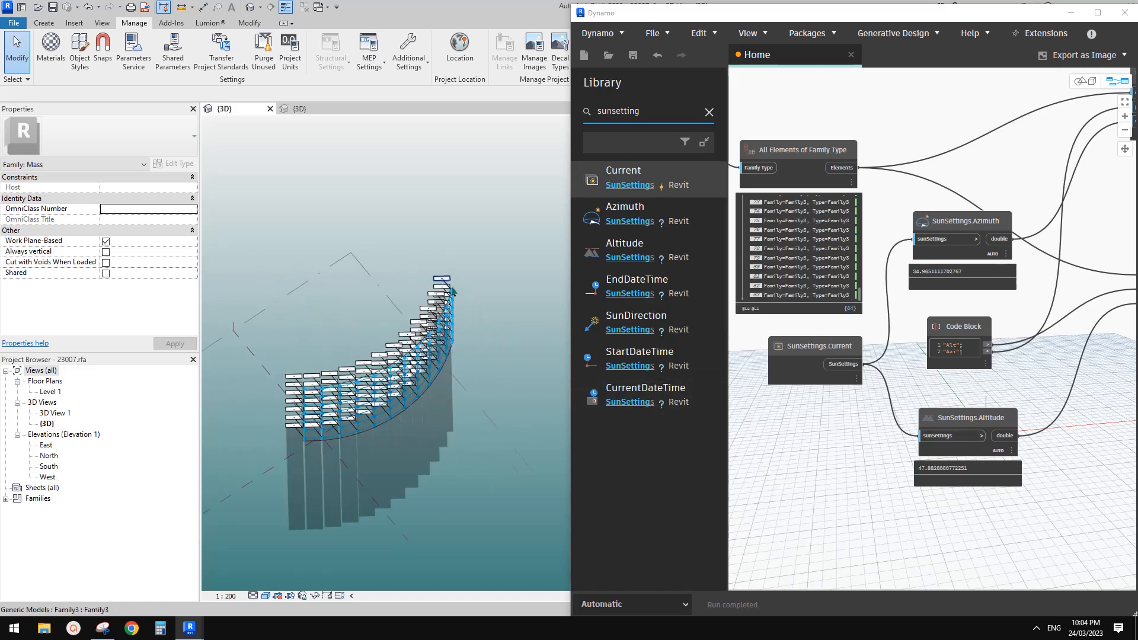
middle_click_drag(444, 284, 416, 367, "shift")
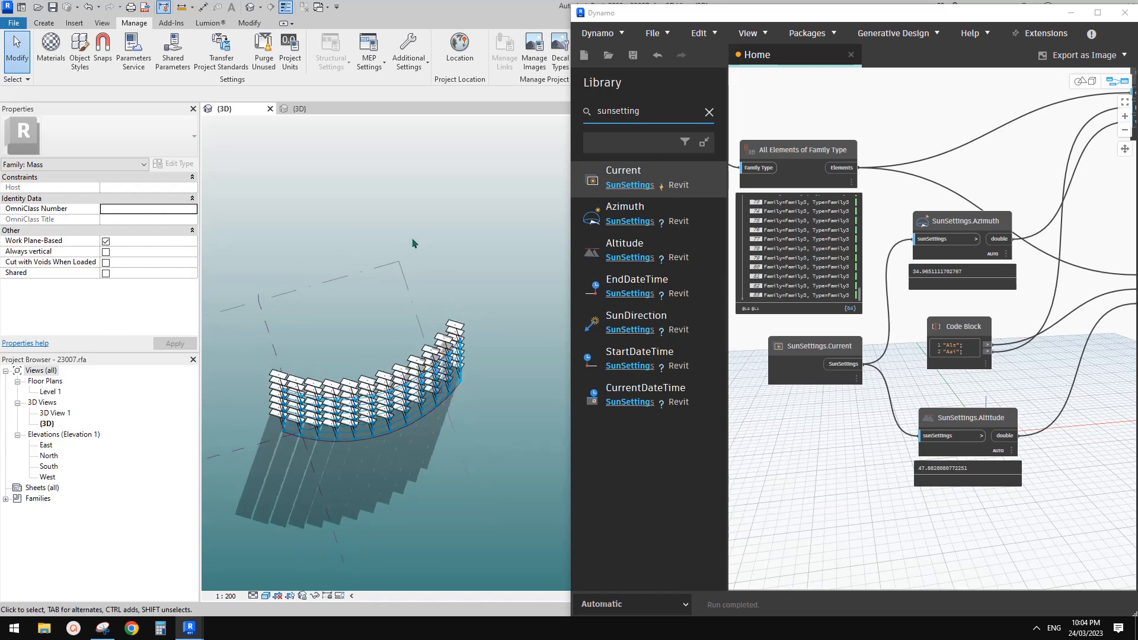
middle_click_drag(398, 210, 389, 291, "shift")
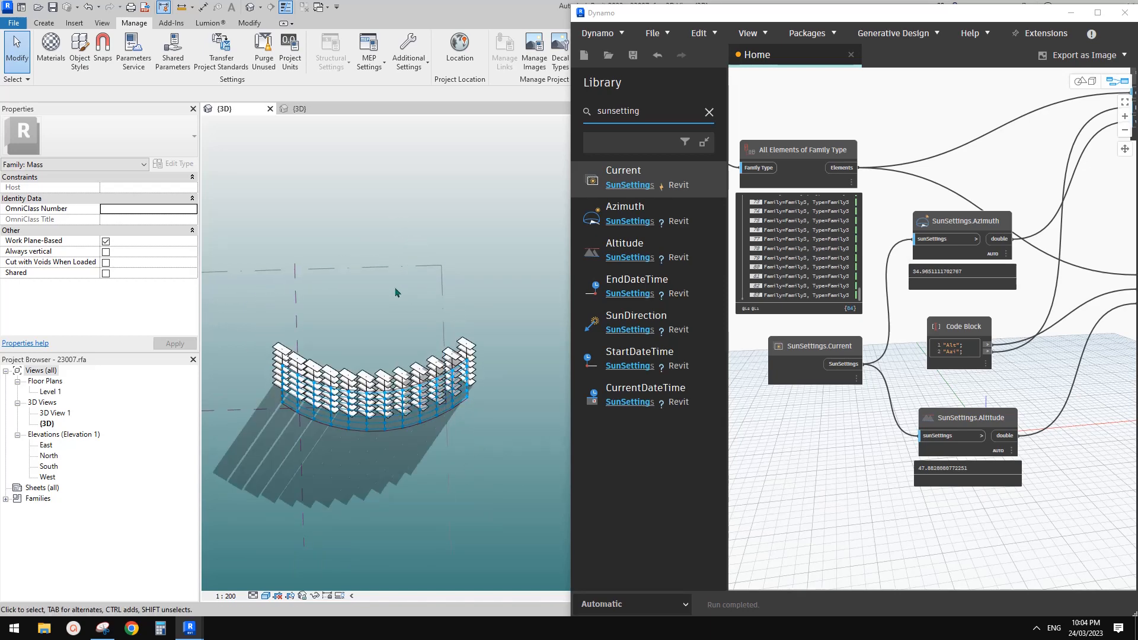
Apply 1:00 PM and 2:00 PM to the "new" sun setting, comparing the shadows, and return its time to 1:00 PM
left_click(265, 596)
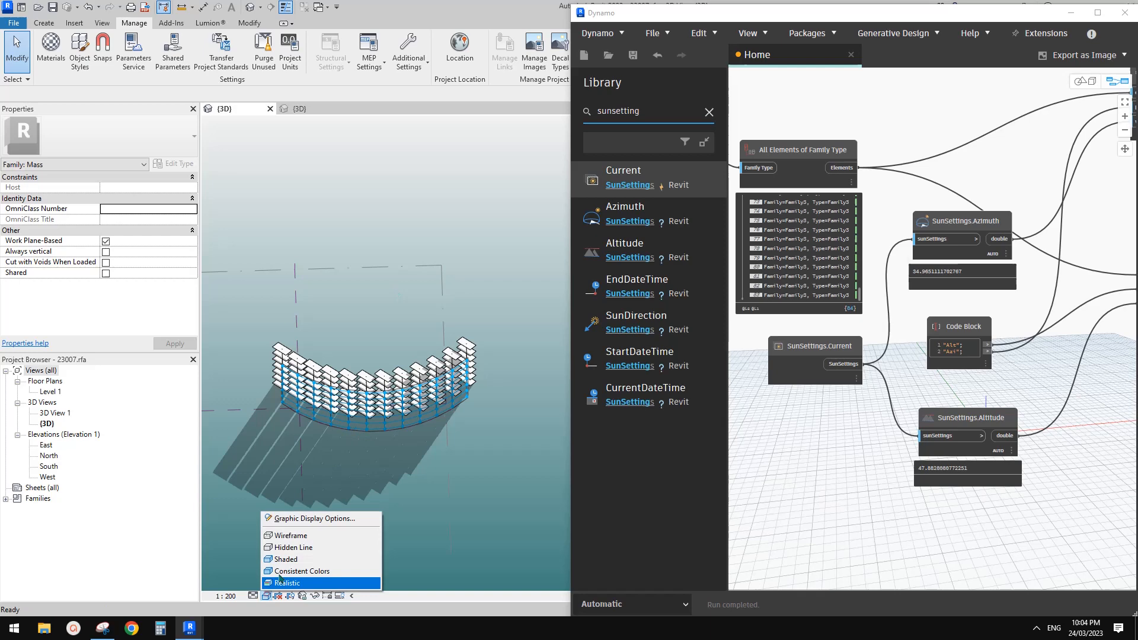
left_click(304, 520)
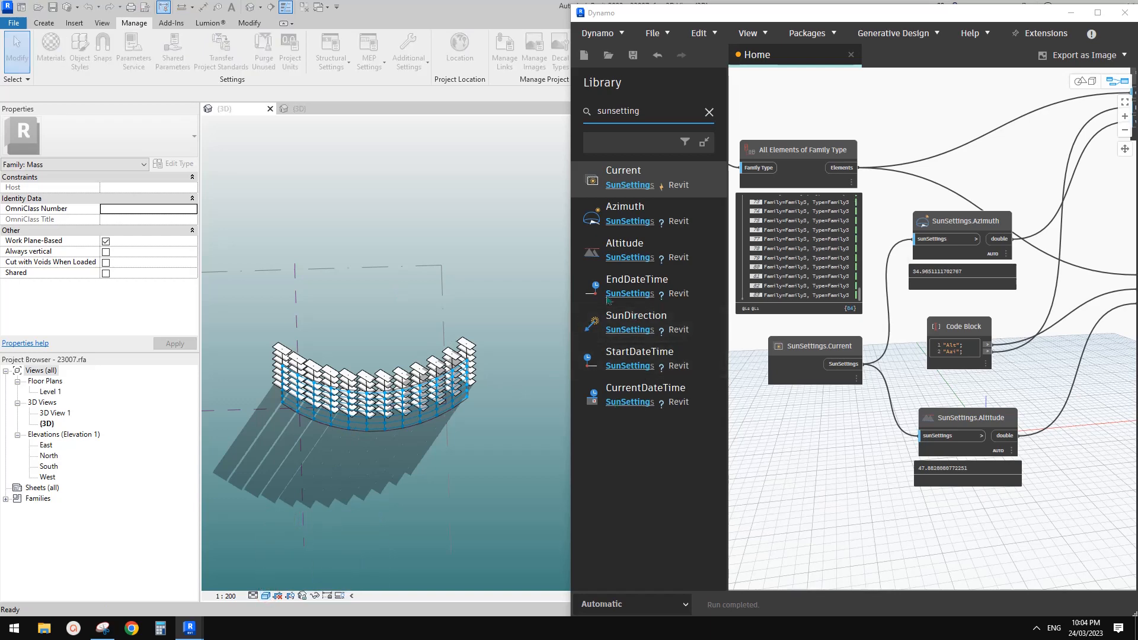
left_click(448, 312)
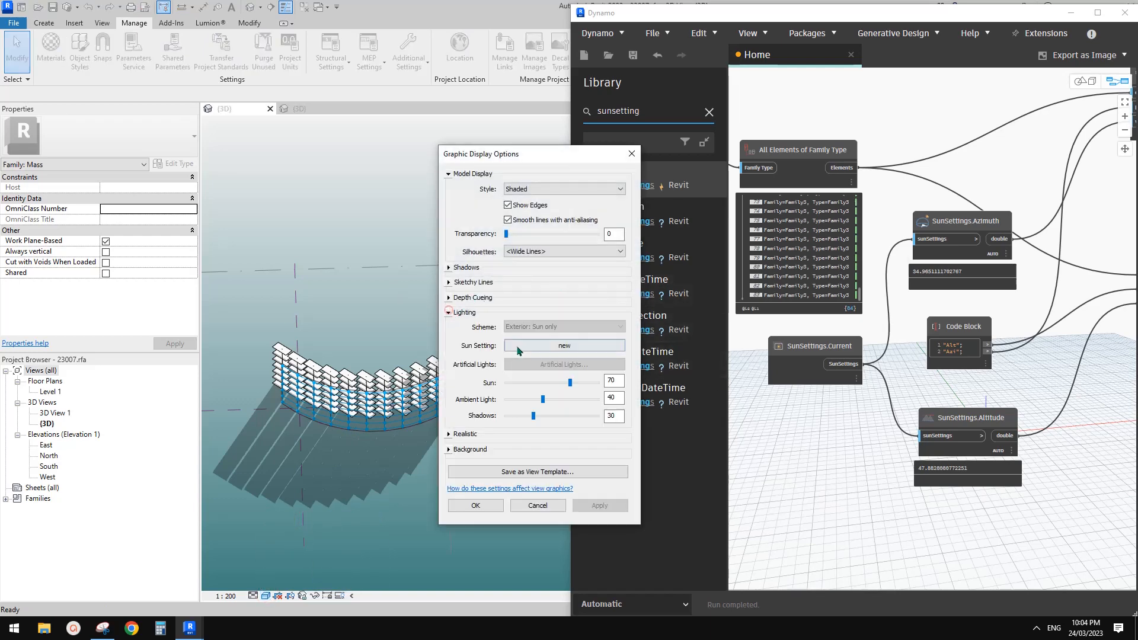
left_click(564, 347)
left_click(826, 170)
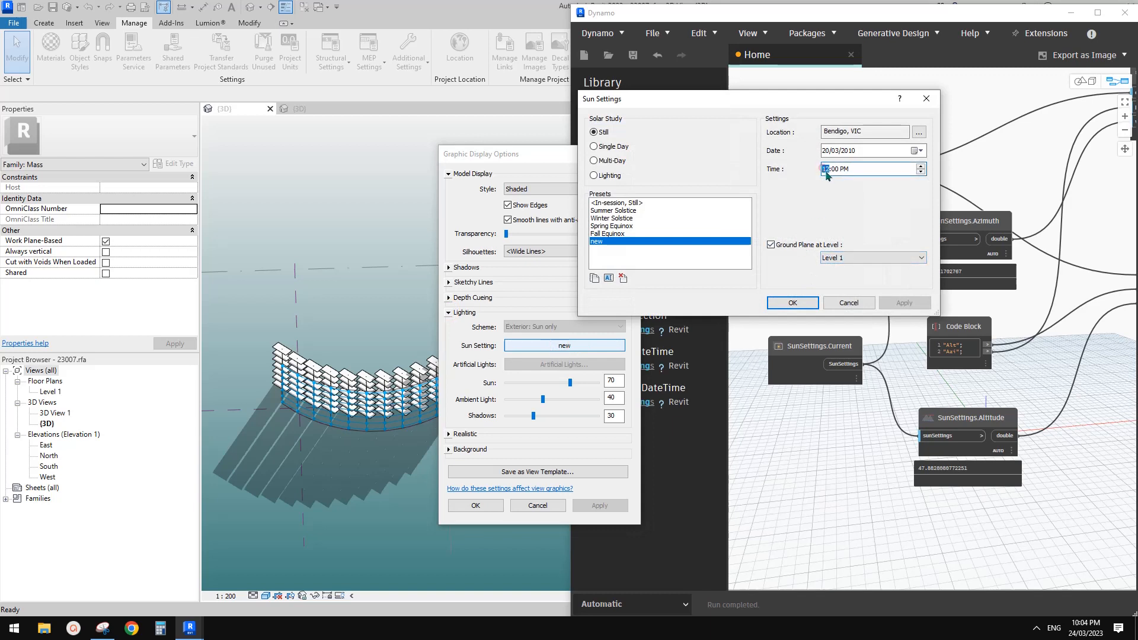
left_click(903, 303)
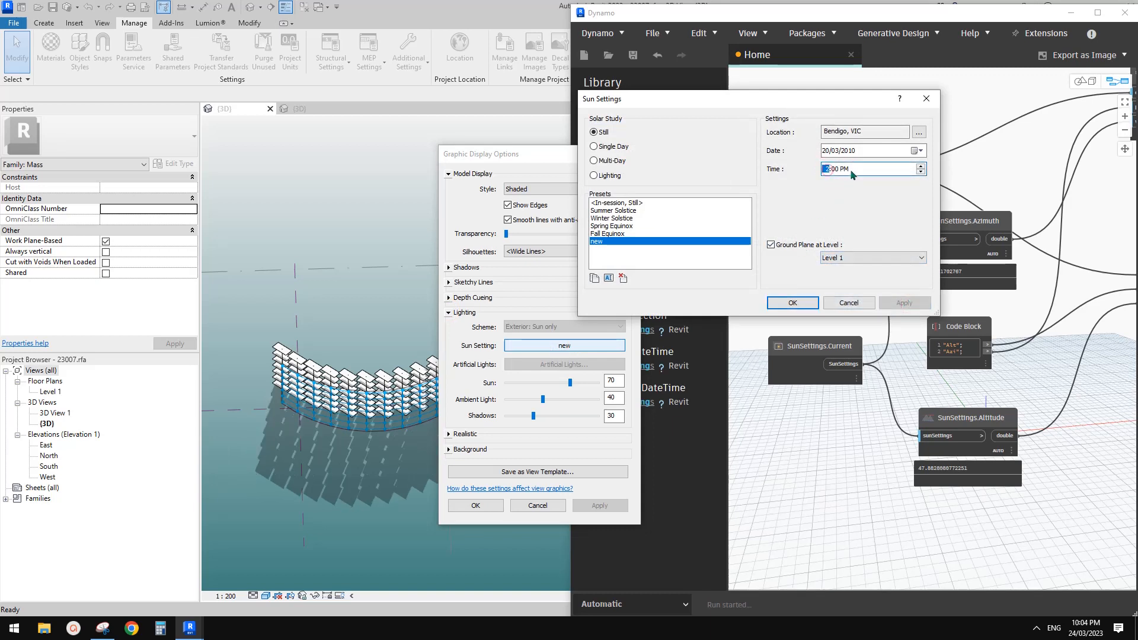
left_click(903, 303)
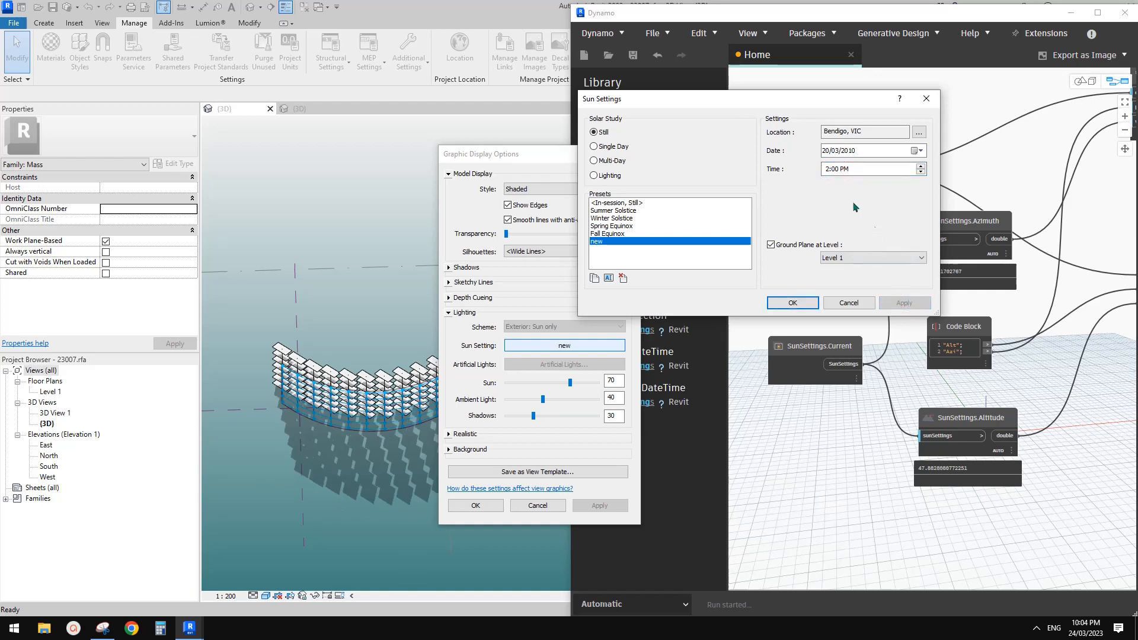
left_click(827, 170)
type("3")
left_click(904, 303)
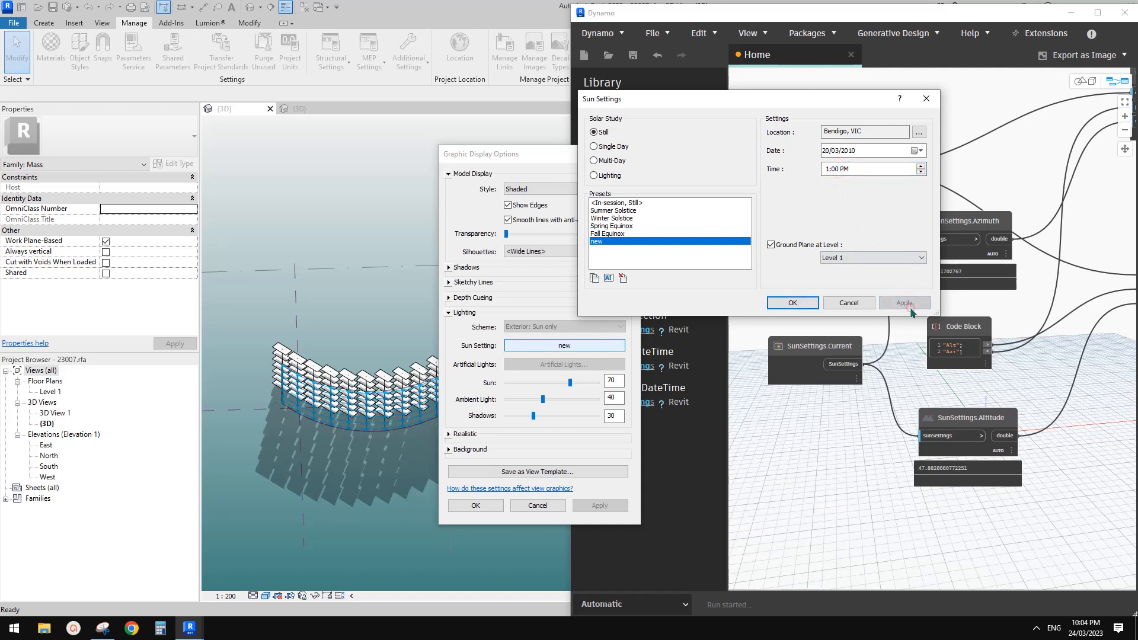
Set the "new" sun setting's time to 1:30 PM, accept the graphic display options, and inspect the panels from the other side
left_click(833, 170)
left_click(852, 170)
left_click(912, 304)
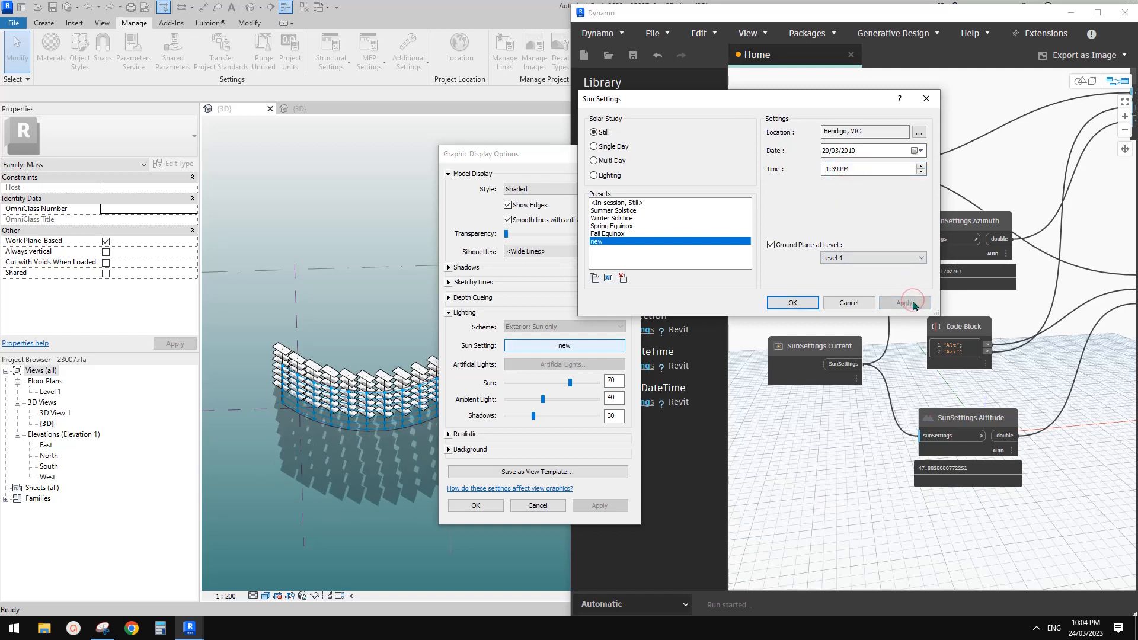
left_click(836, 170)
type("30")
left_click(902, 303)
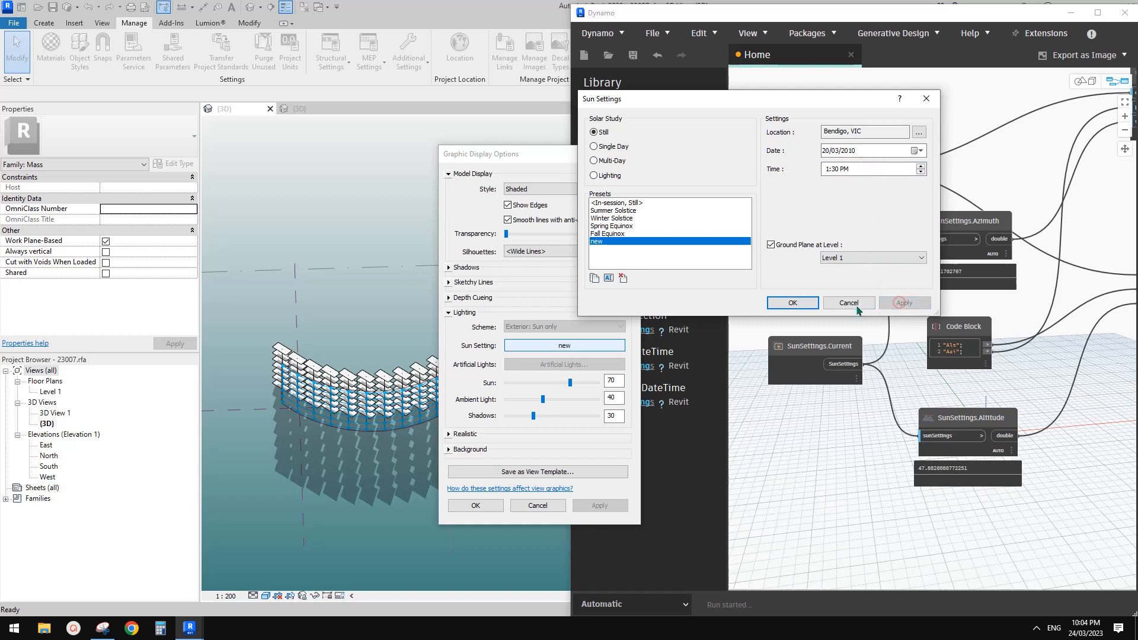
left_click(792, 303)
left_click(492, 504)
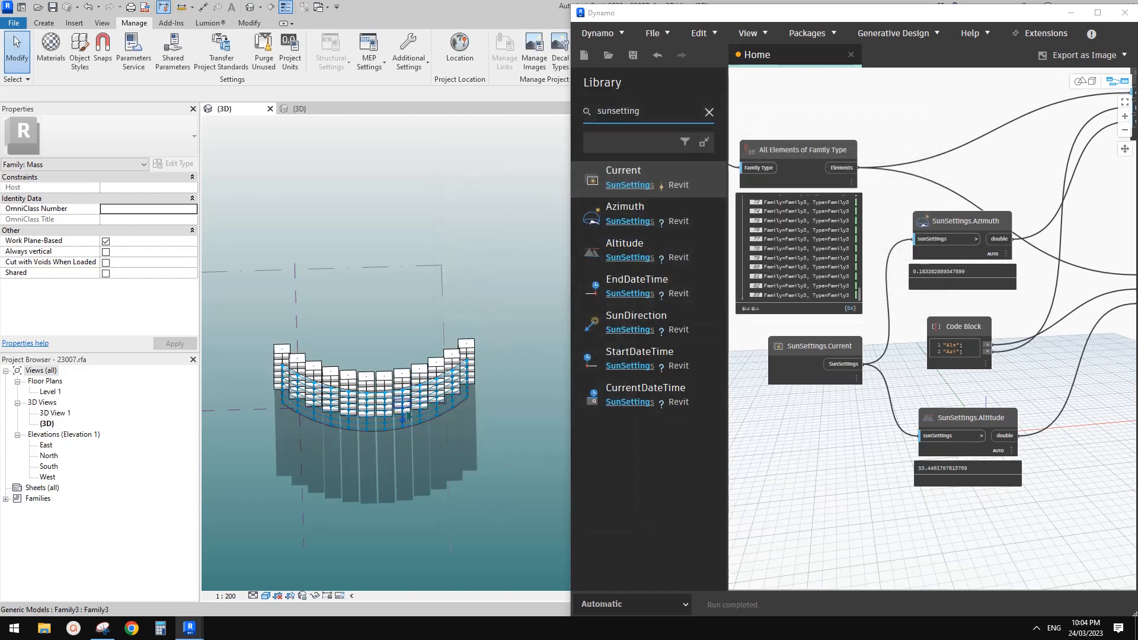
middle_click_drag(407, 414, 466, 359, "shift")
scroll(481, 365, "up", 1)
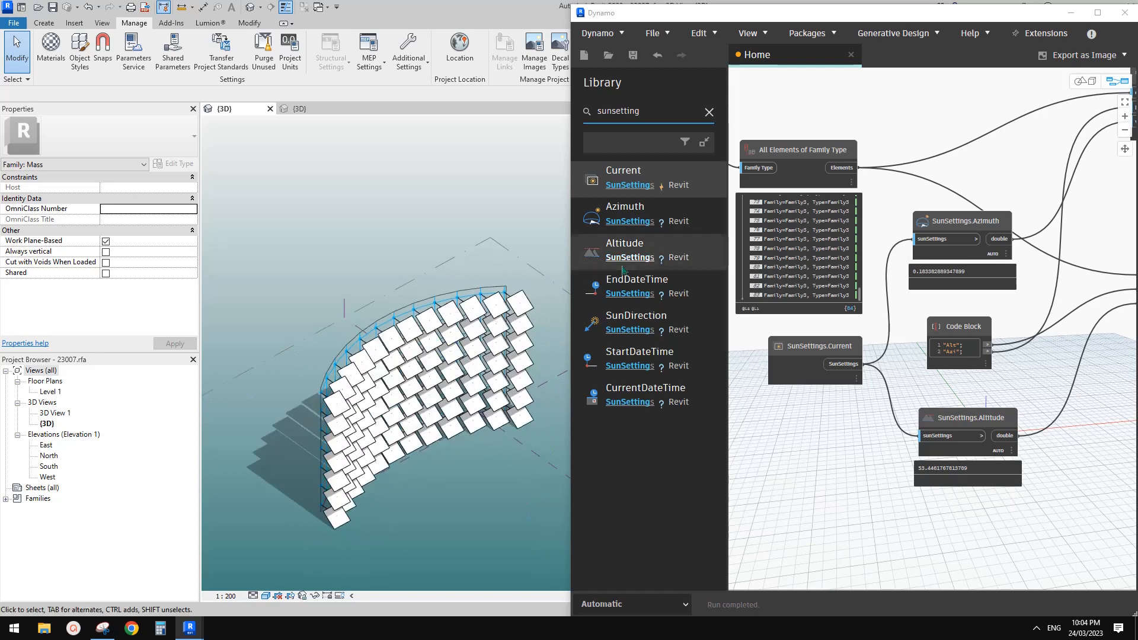
Maximize the Dynamo window and review the whole graph from Family Types to the two Element.SetParameterByName nodes
left_click_drag(1014, 22, 1005, 22)
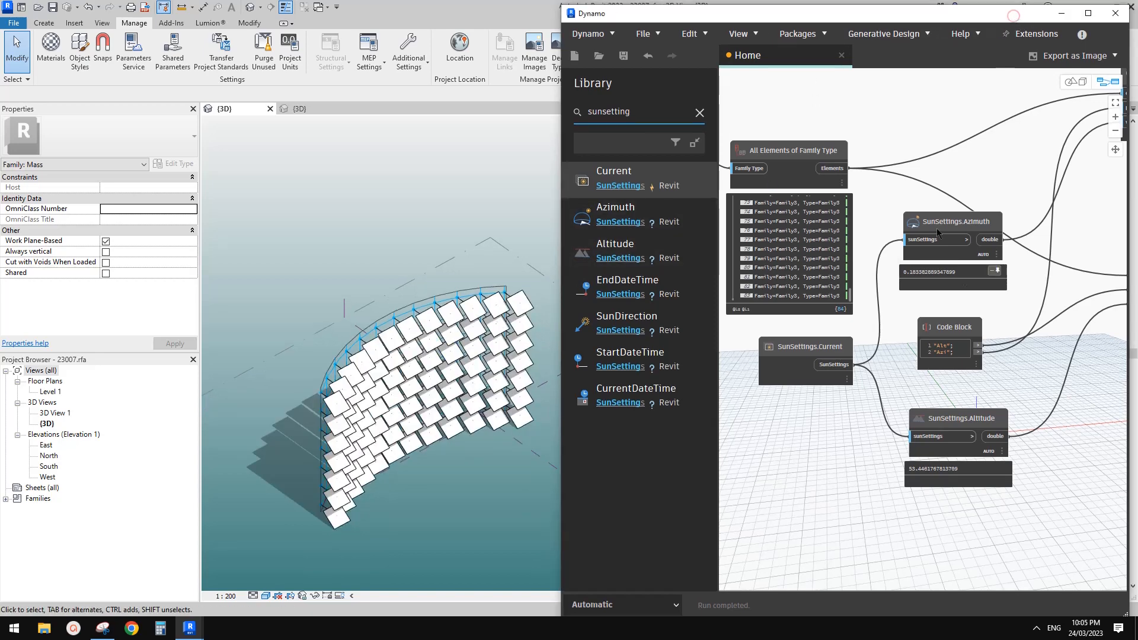
left_click(1088, 13)
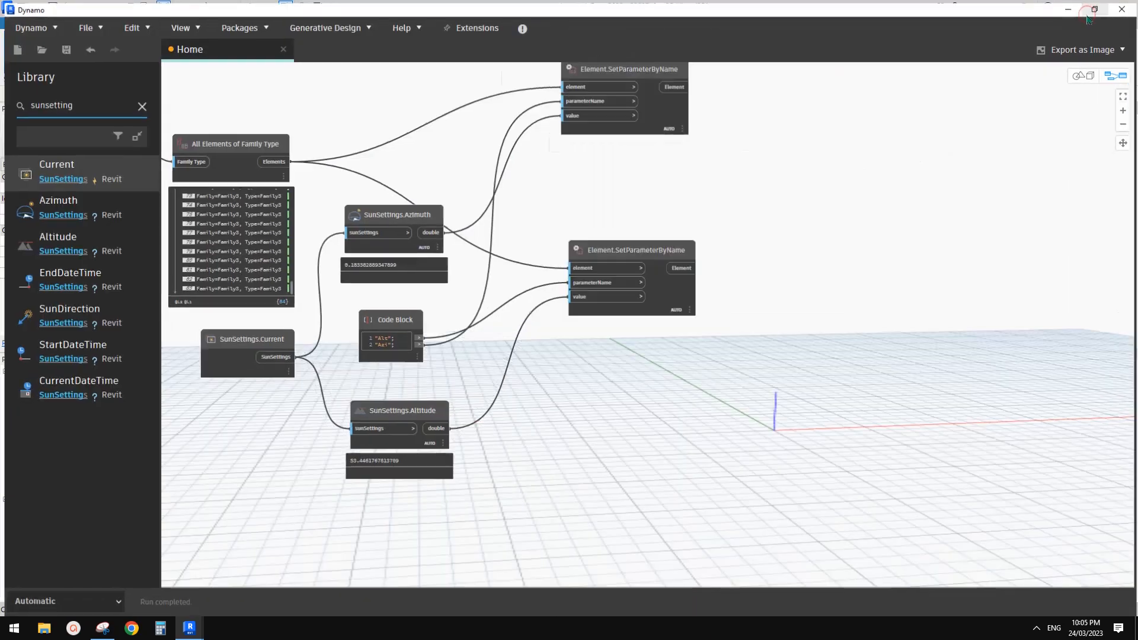
middle_click_drag(478, 207, 685, 237)
middle_click_drag(571, 201, 640, 221)
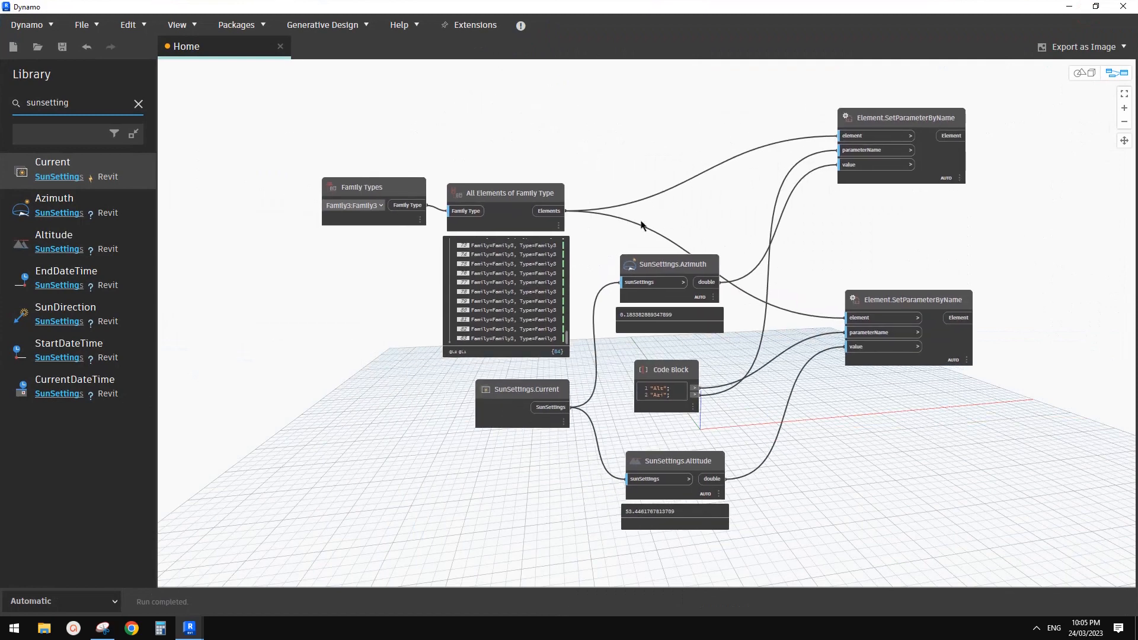
scroll(657, 212, "up", 2)
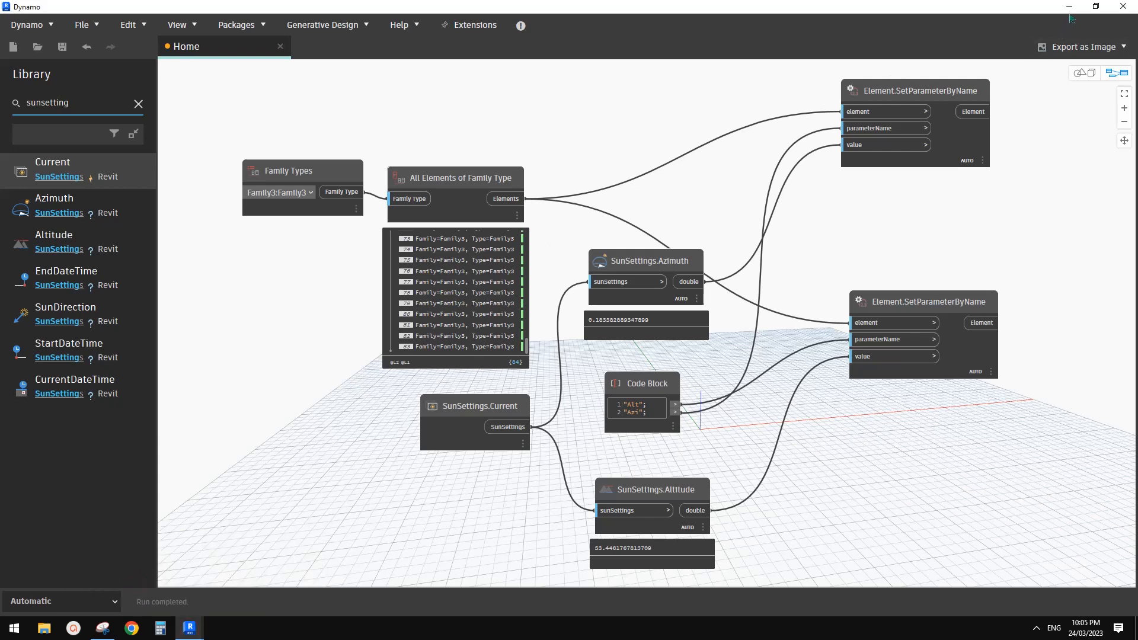
Close Dynamo without saving the Home workspace and inspect the sun-oriented panels up close in Revit's 3D view
left_click(1122, 6)
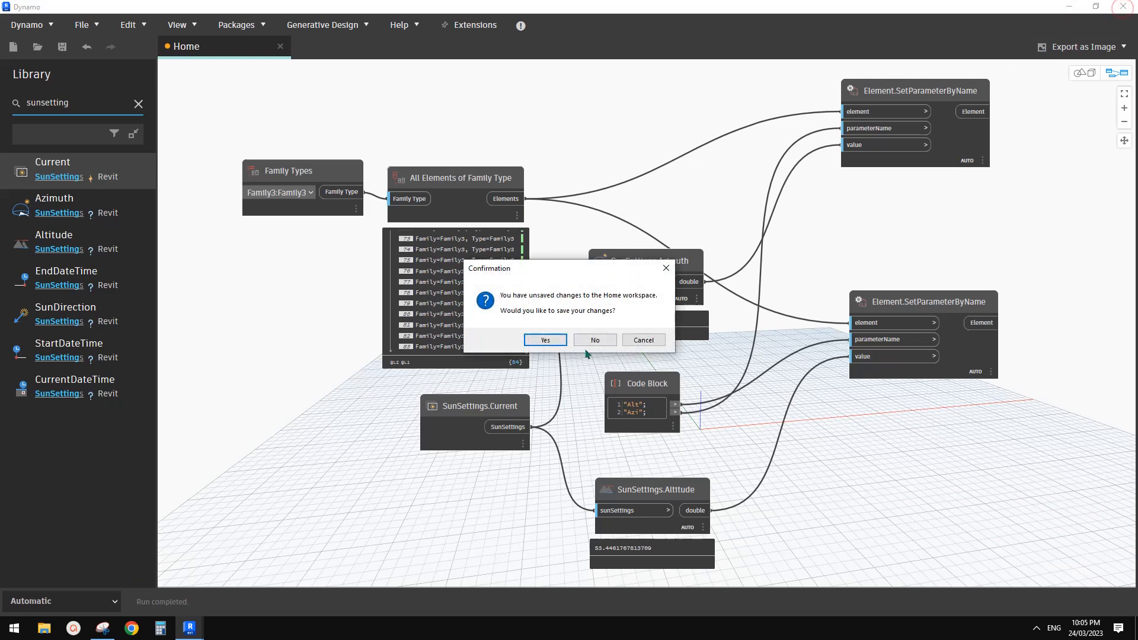
left_click(594, 340)
left_click(259, 295)
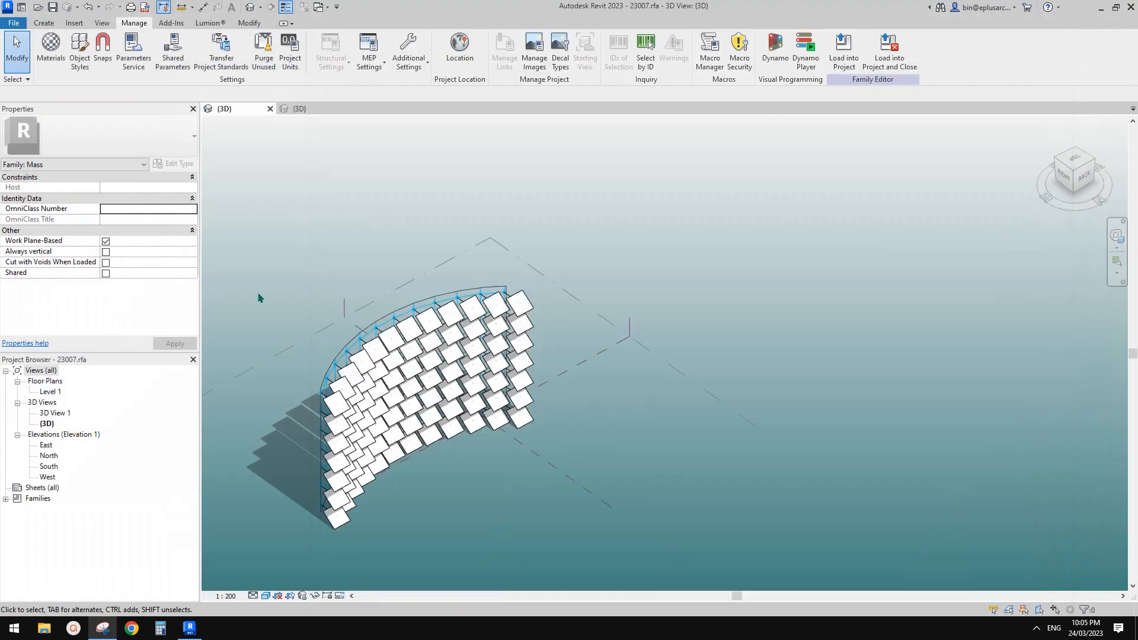
scroll(746, 305, "up", 3)
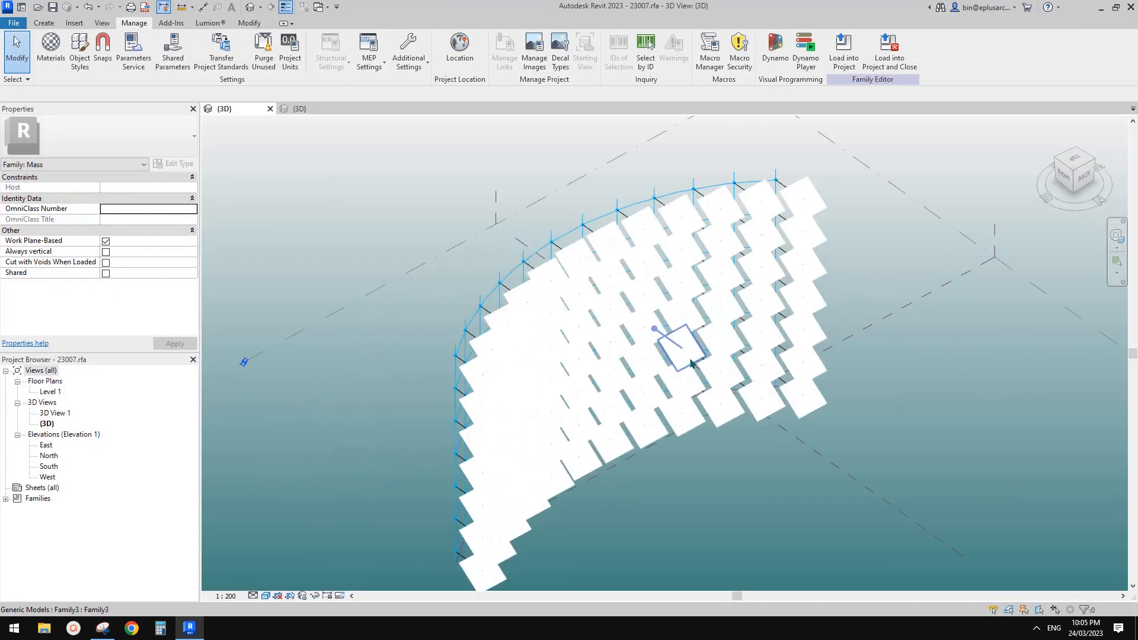
mouse_move(713, 384)
middle_mouse_down("shift")
mouse_move(721, 350)
mouse_move(706, 392)
middle_mouse_up("shift")
scroll(710, 386, "up", 3)
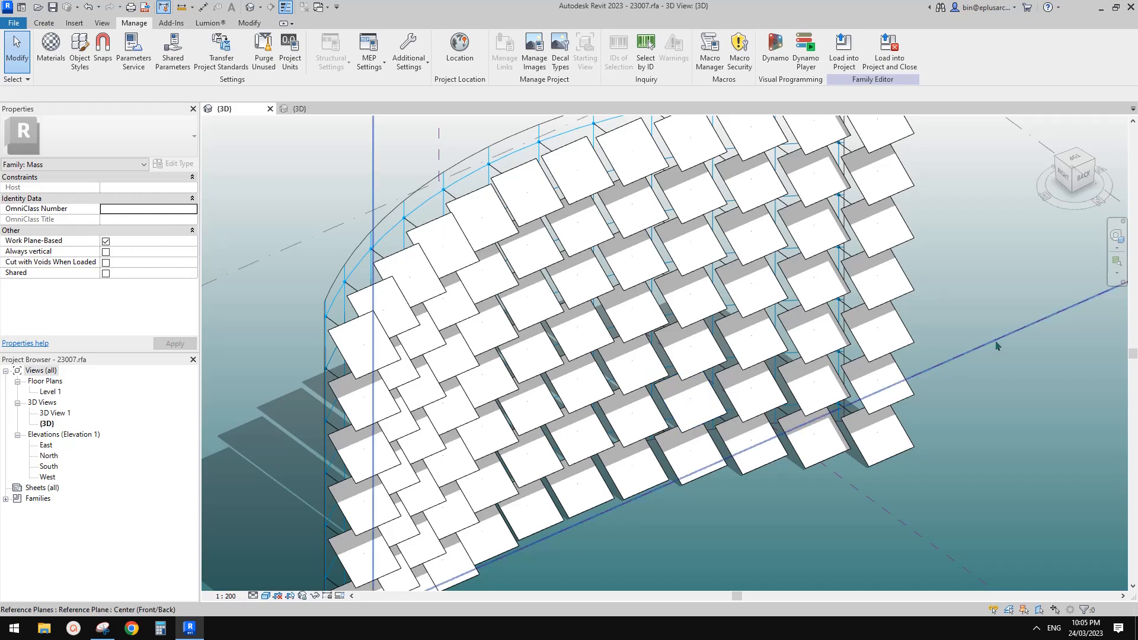